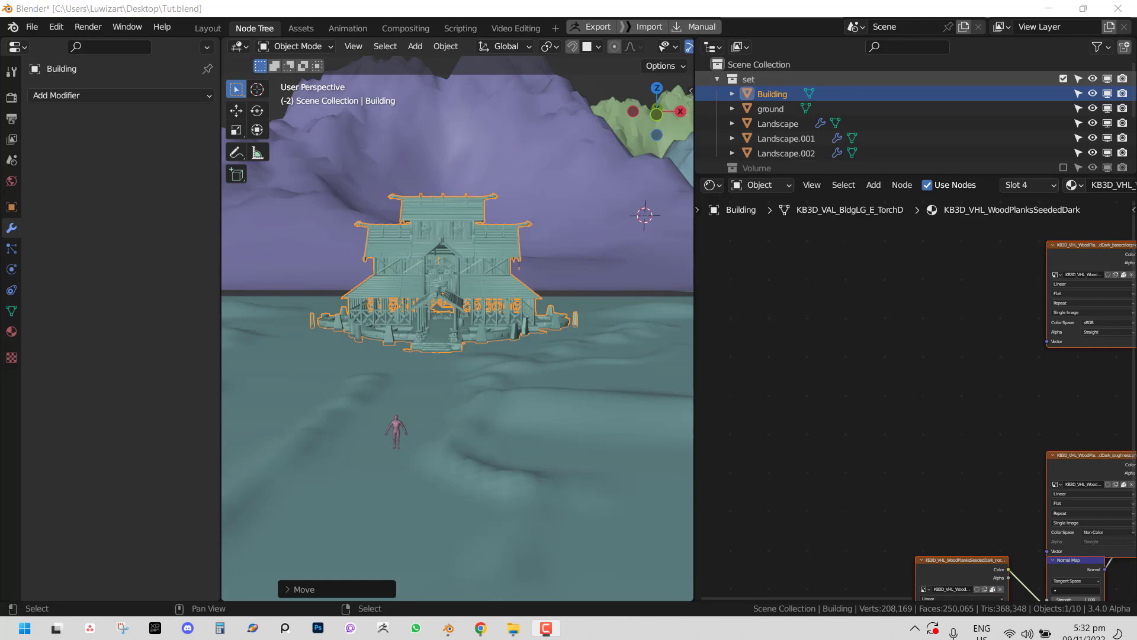
Step: Maximise the viewport at a low angle on the mountains, render with F12, and zoom out
{"action": "mouse_move", "coordinate": [440, 409]}
{"action": "middle_mouse_down"}
{"action": "mouse_move", "coordinate": [499, 411]}
{"action": "mouse_move", "coordinate": [554, 389]}
{"action": "mouse_move", "coordinate": [493, 393]}
{"action": "middle_mouse_up"}
{"action": "key", "text": "ctrl+space"}
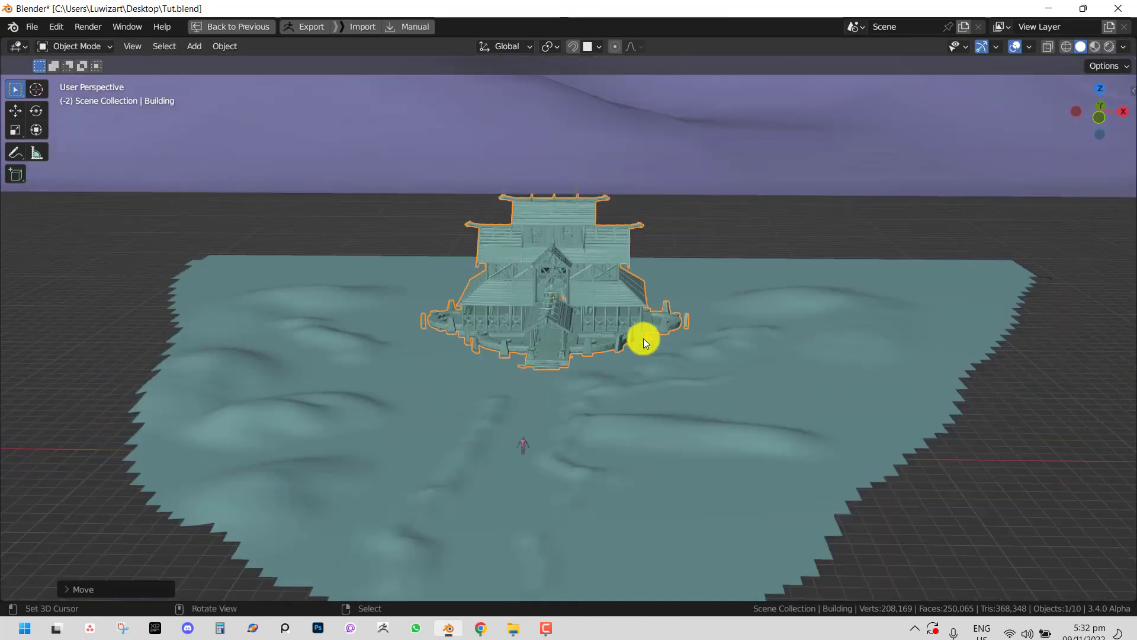
{"action": "middle_click_drag", "start_coordinate": [642, 338], "coordinate": [644, 465]}
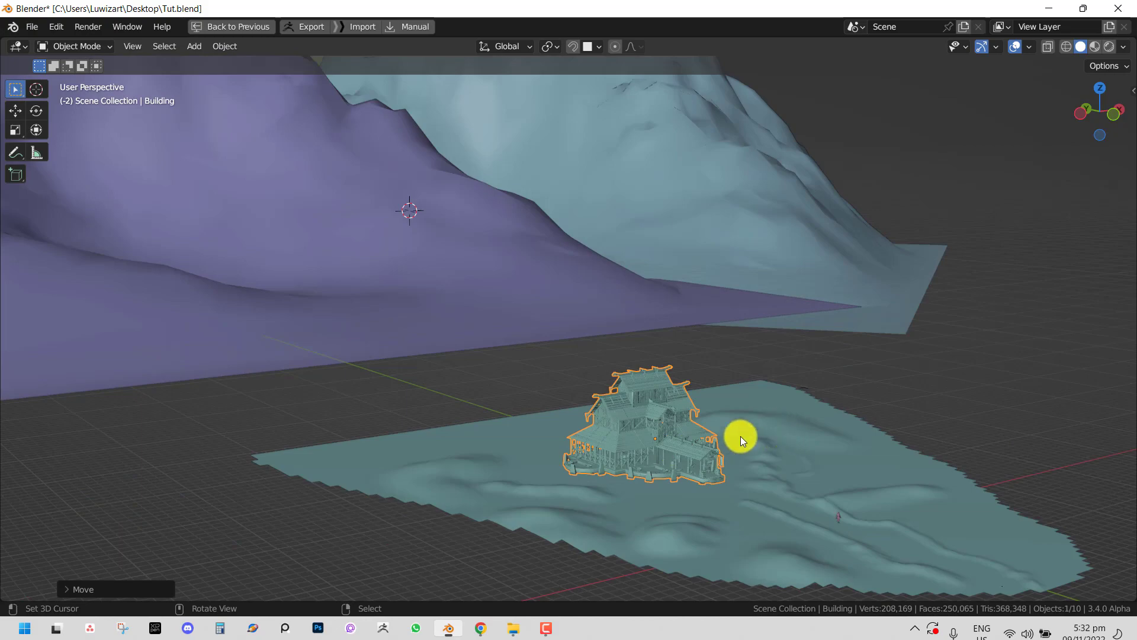
{"action": "key", "text": "F12"}
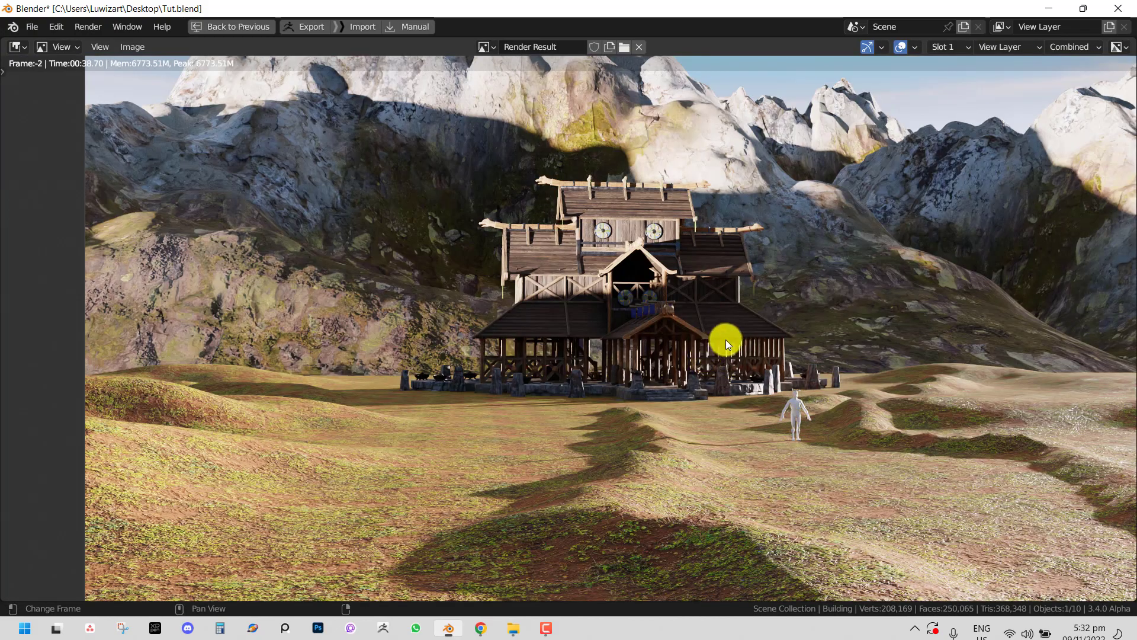
{"action": "scroll", "coordinate": [727, 339], "scroll_direction": "down", "scroll_amount": 4}
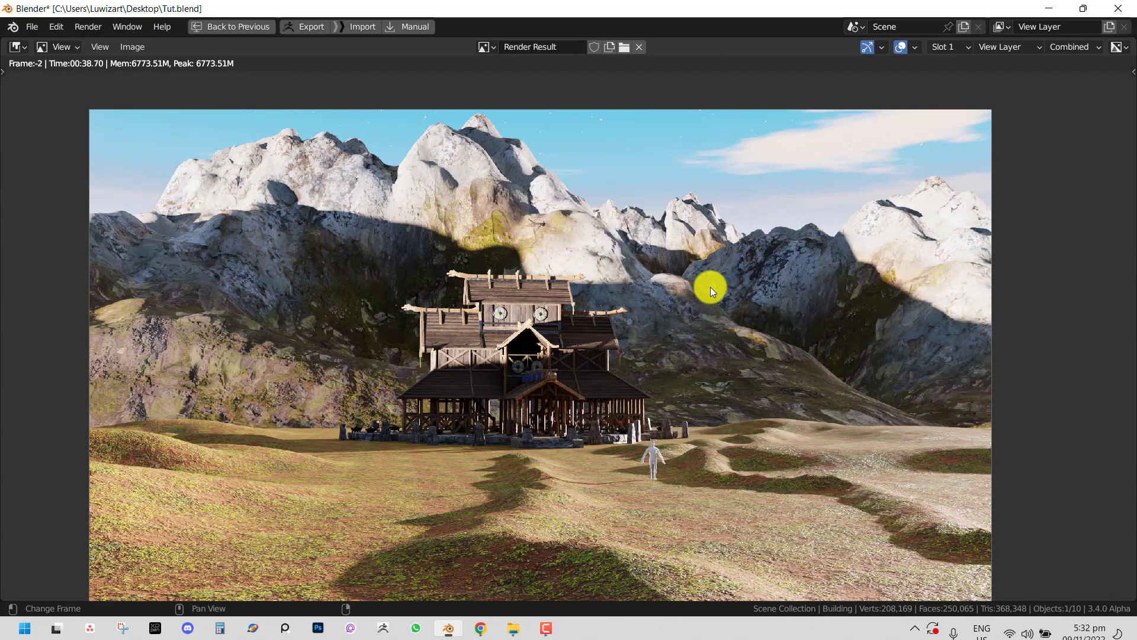
Step: Pan the render image, exit the full-window view and refit the image with Home
{"action": "middle_click_drag", "start_coordinate": [586, 426], "coordinate": [612, 389]}
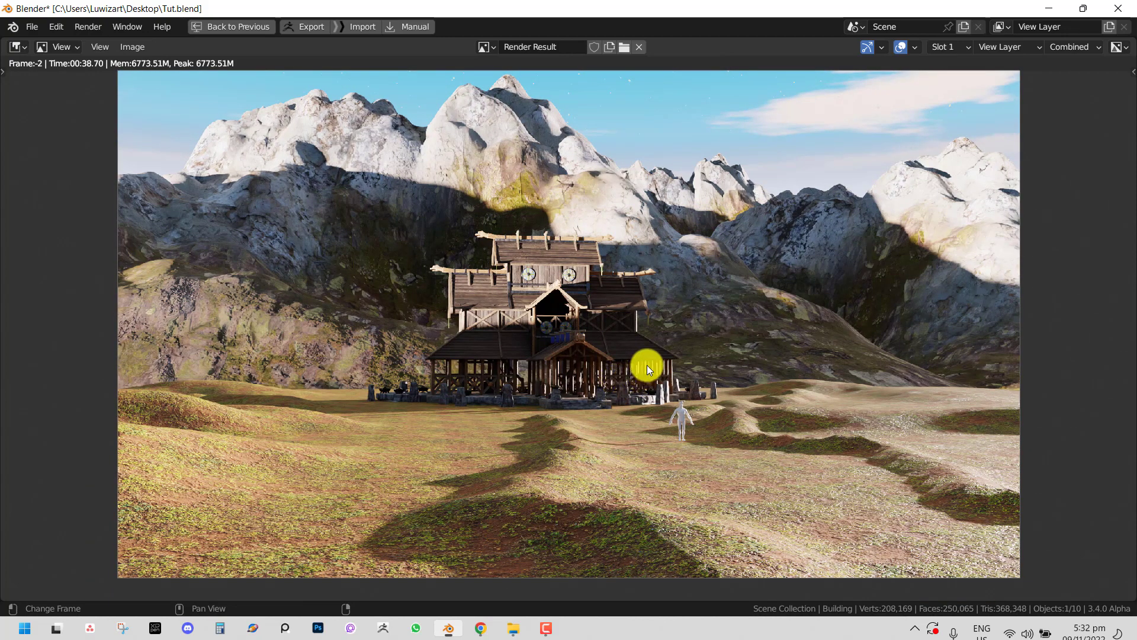
{"action": "middle_click_drag", "start_coordinate": [693, 308], "coordinate": [693, 336]}
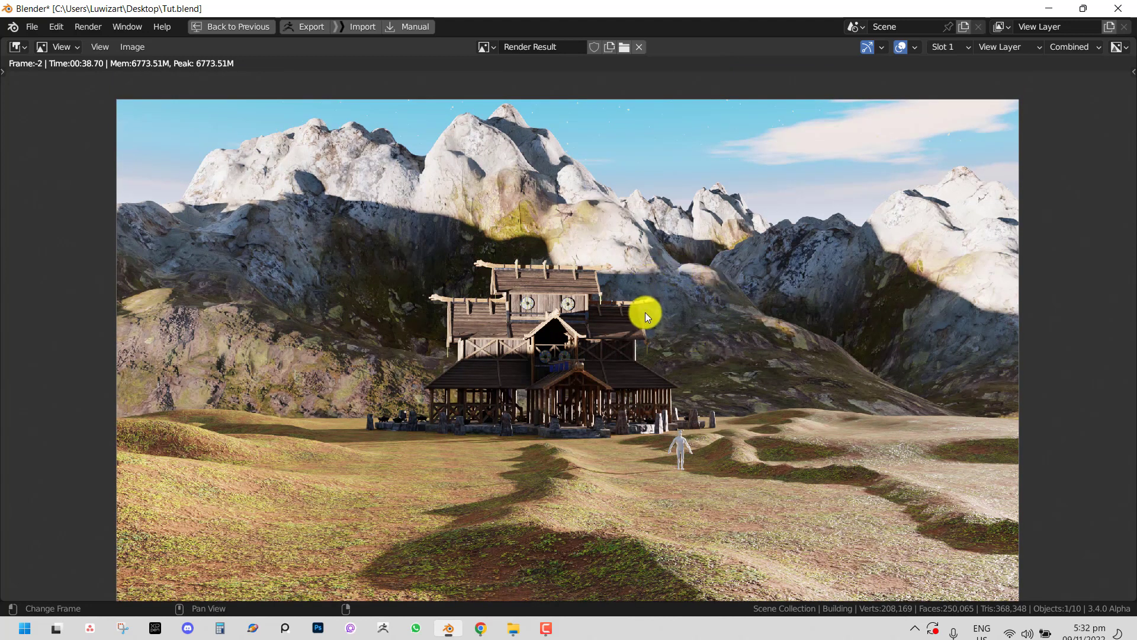
{"action": "key", "text": "Escape"}
{"action": "key", "text": "Home"}
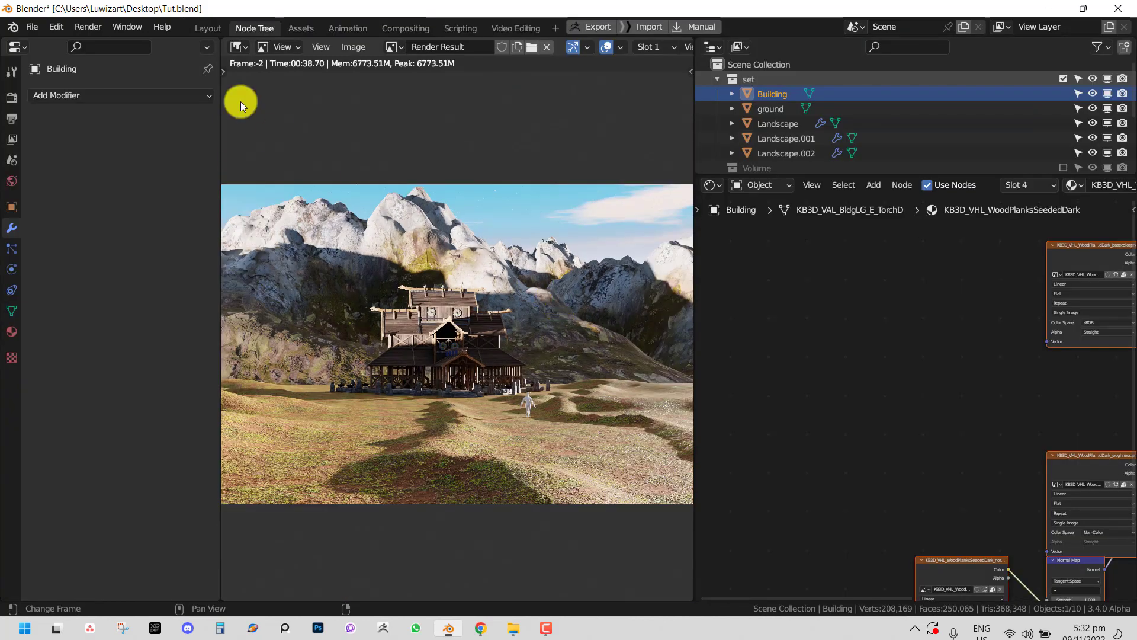
Step: In the Layout workspace, open World settings and exclude the 'set' collection
{"action": "left_click", "coordinate": [216, 31]}
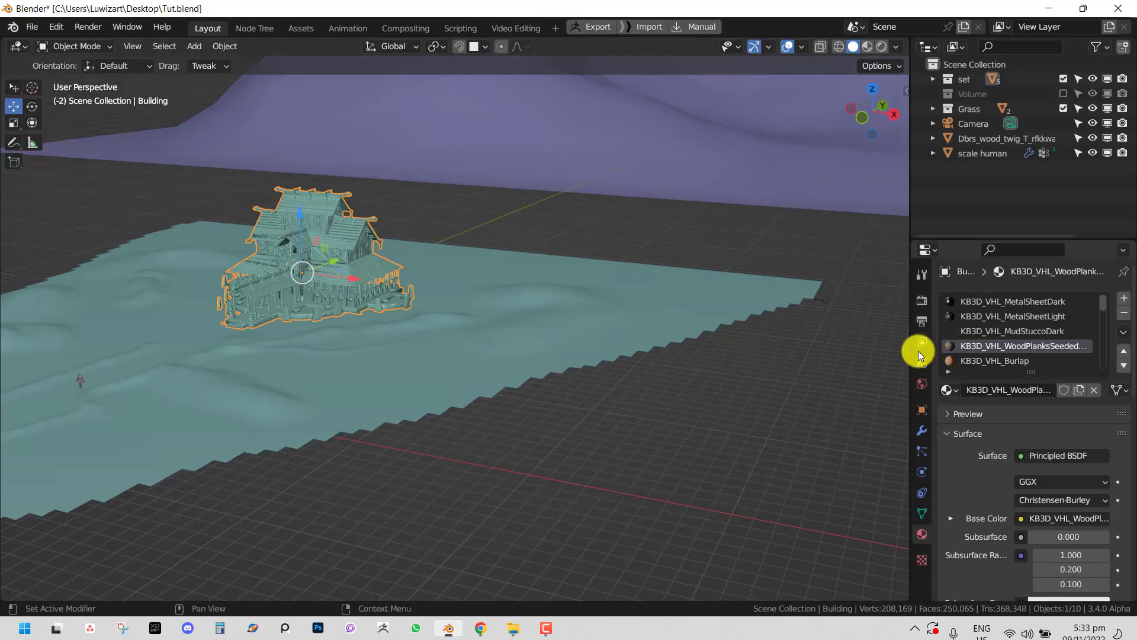
{"action": "left_click", "coordinate": [924, 384]}
{"action": "scroll", "coordinate": [1058, 415], "scroll_direction": "down", "scroll_amount": 10}
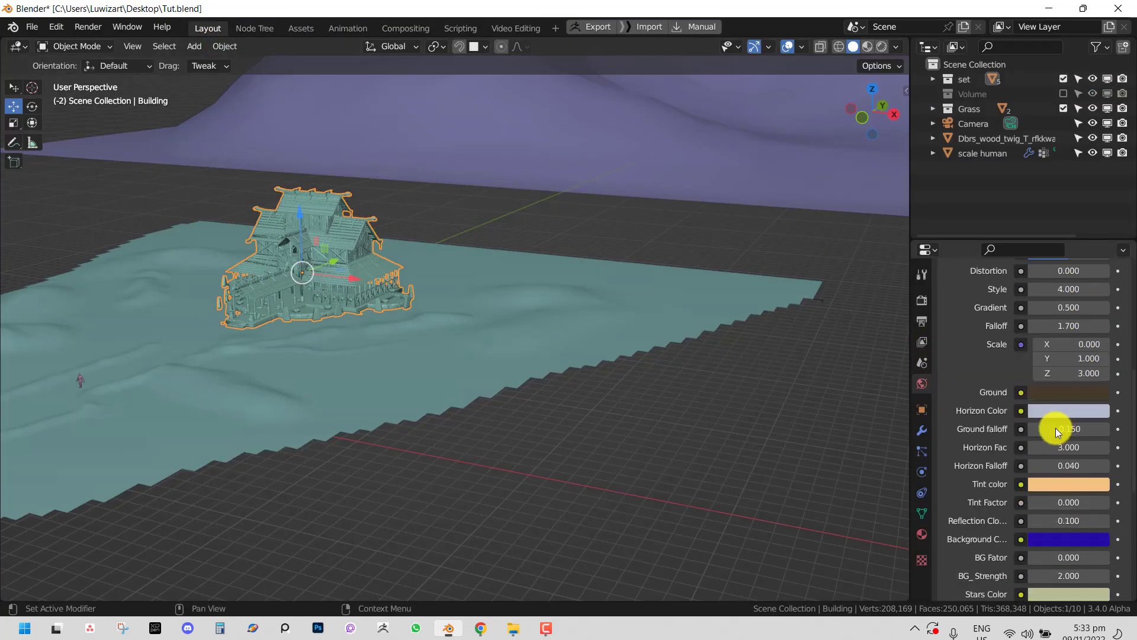
{"action": "scroll", "coordinate": [1058, 427], "scroll_direction": "down", "scroll_amount": 8}
{"action": "mouse_move", "coordinate": [690, 351]}
{"action": "middle_mouse_down"}
{"action": "mouse_move", "coordinate": [553, 321]}
{"action": "mouse_move", "coordinate": [699, 338]}
{"action": "middle_mouse_up"}
{"action": "left_click", "coordinate": [1064, 78]}
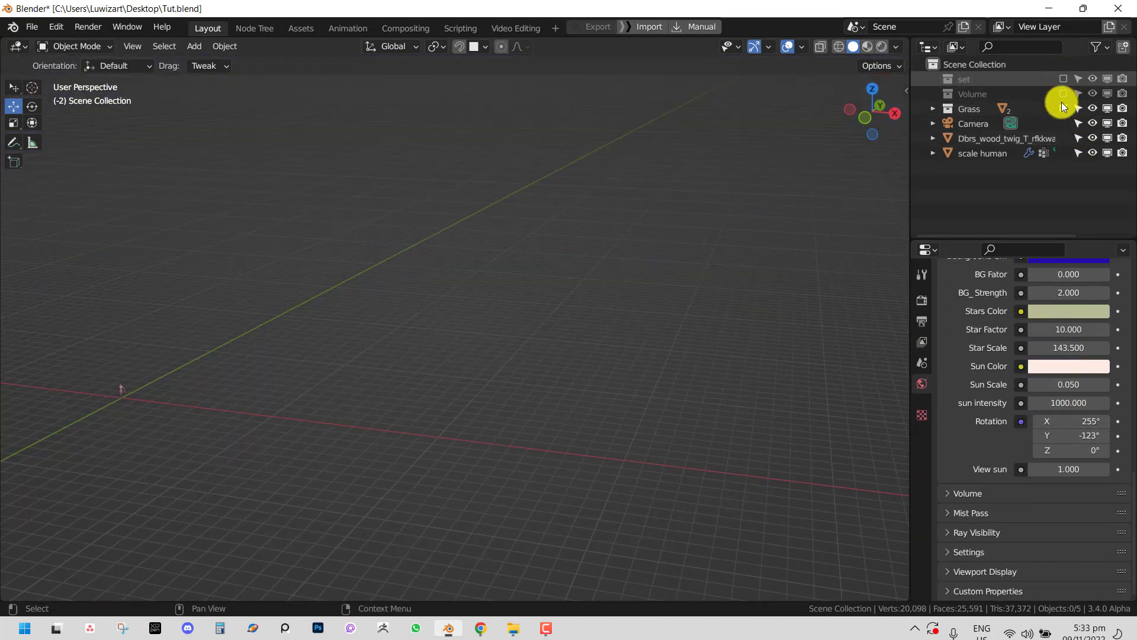
Step: Switch to Rendered shading and orbit up toward the cloudy sky
{"action": "key", "text": "z"}
{"action": "left_click", "coordinate": [623, 186]}
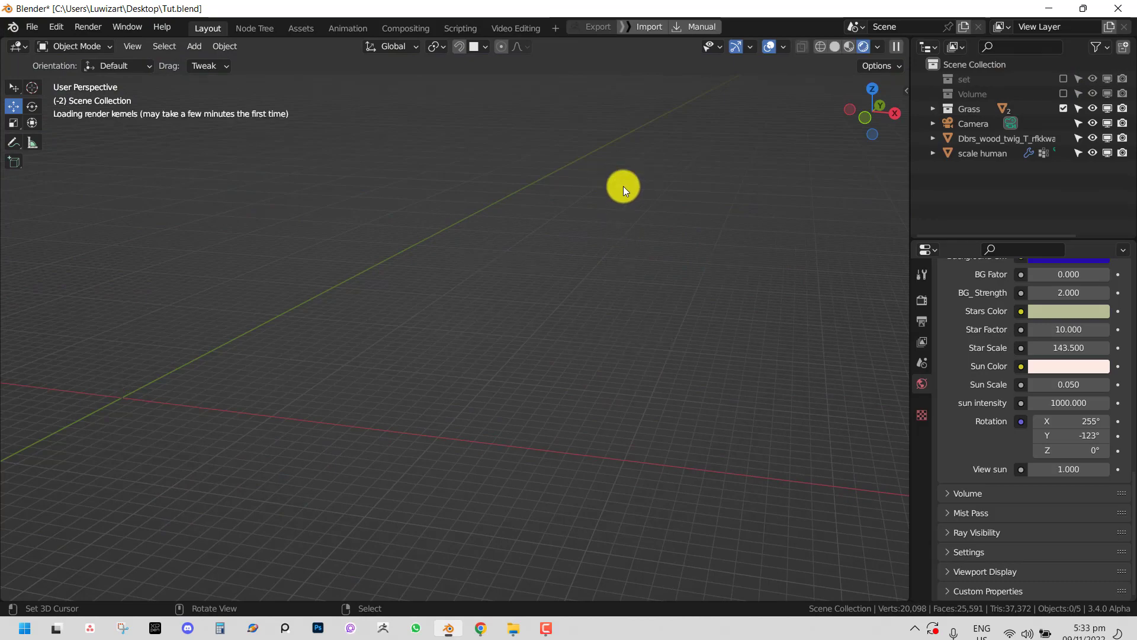
{"action": "middle_click_drag", "start_coordinate": [585, 225], "coordinate": [869, 389]}
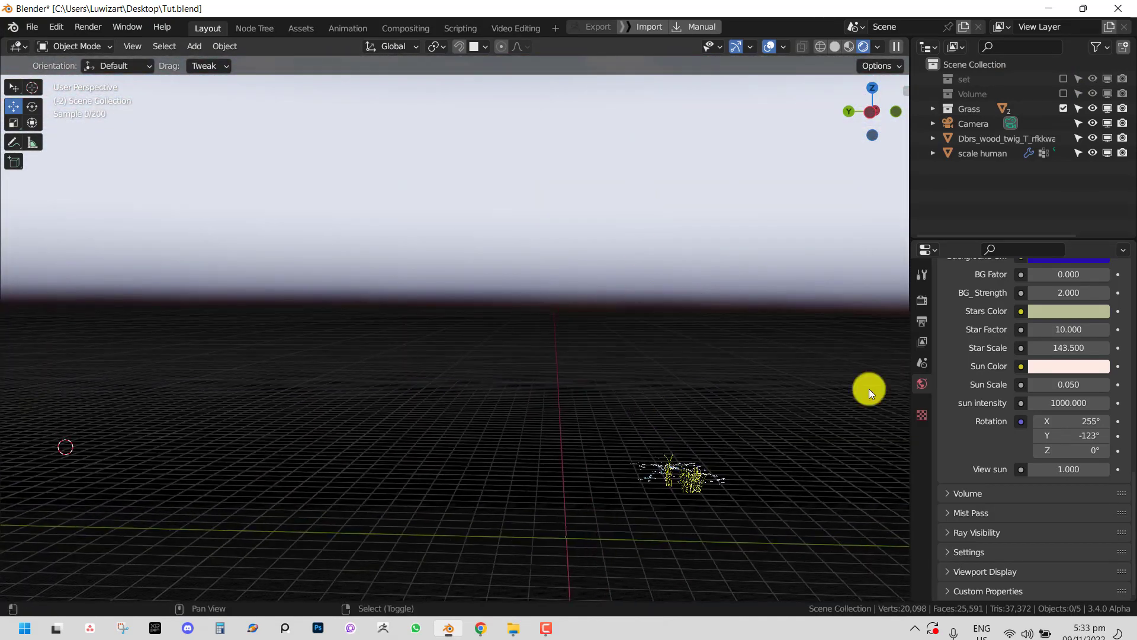
{"action": "scroll", "coordinate": [1060, 337], "scroll_direction": "up", "scroll_amount": 15}
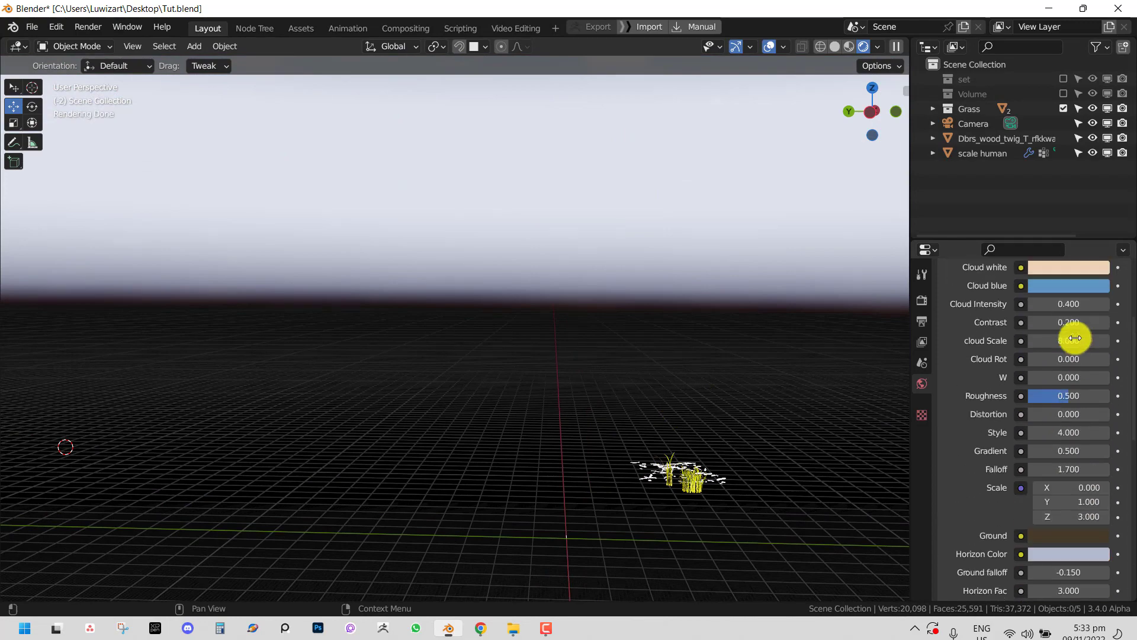
{"action": "scroll", "coordinate": [1075, 337], "scroll_direction": "up", "scroll_amount": 3}
{"action": "scroll", "coordinate": [497, 207], "scroll_direction": "down", "scroll_amount": 3}
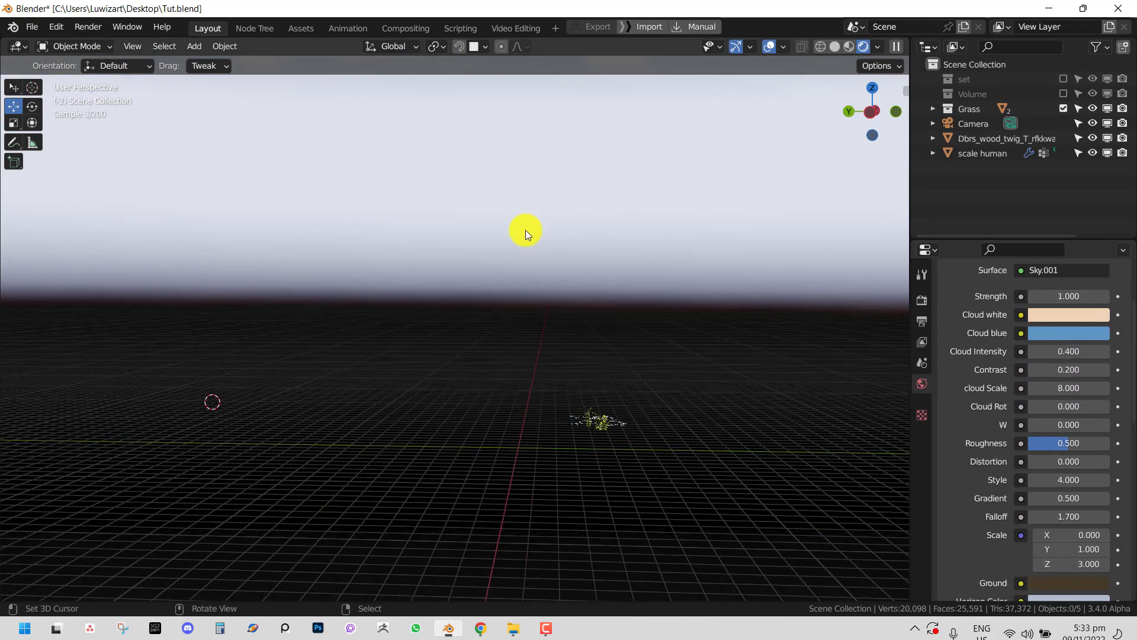
{"action": "middle_click_drag", "start_coordinate": [525, 230], "coordinate": [496, 202]}
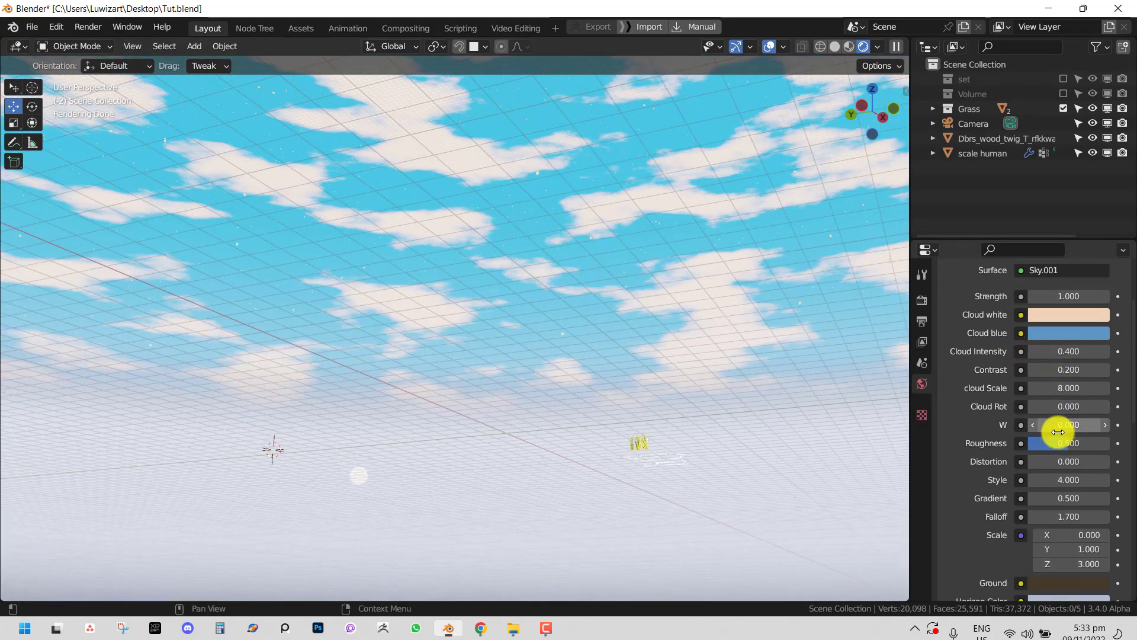
{"action": "middle_click_drag", "start_coordinate": [672, 326], "coordinate": [661, 298]}
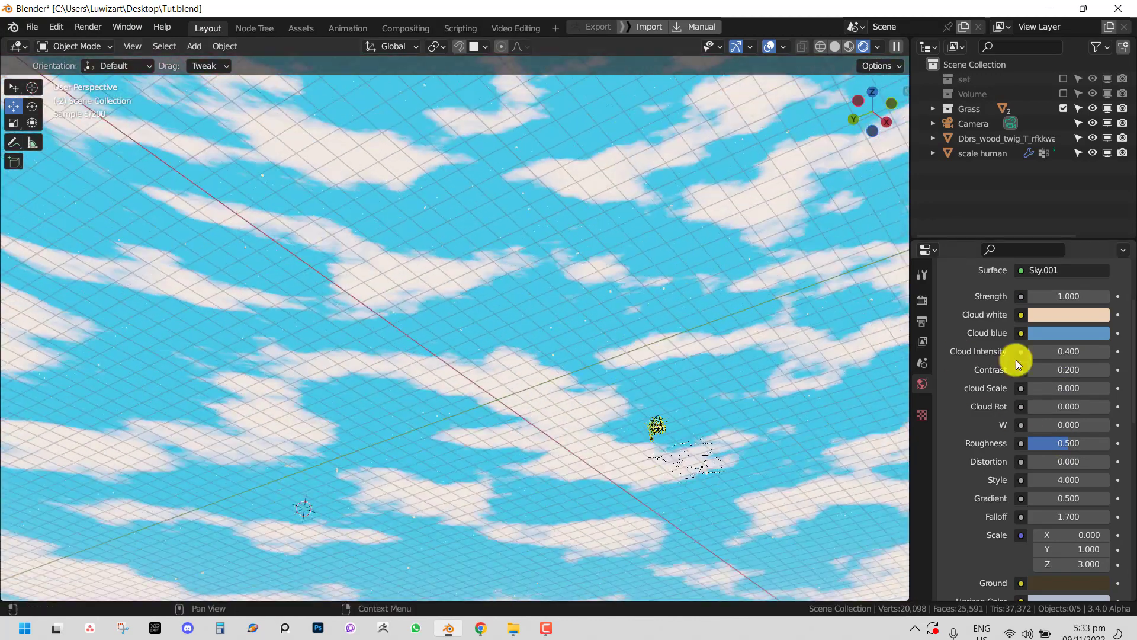
Step: Try a cloud Contrast of 0.6, then undo it back to 0.2
{"action": "left_click", "coordinate": [1047, 370]}
{"action": "type", "text": "0.6"}
{"action": "key", "text": "Return"}
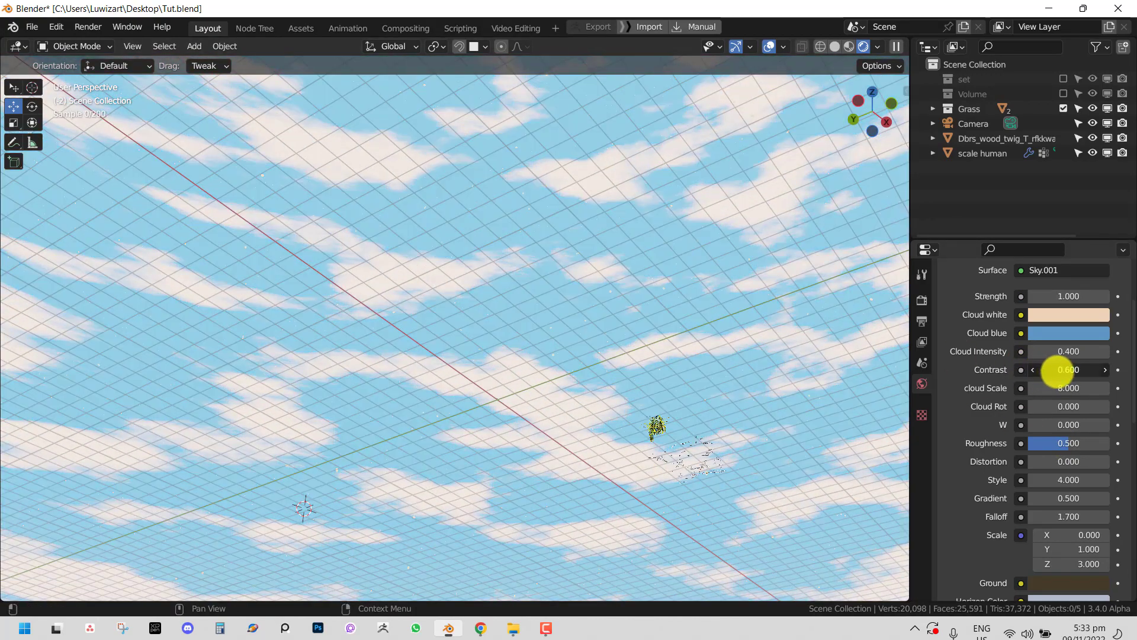
{"action": "key", "text": "ctrl+z"}
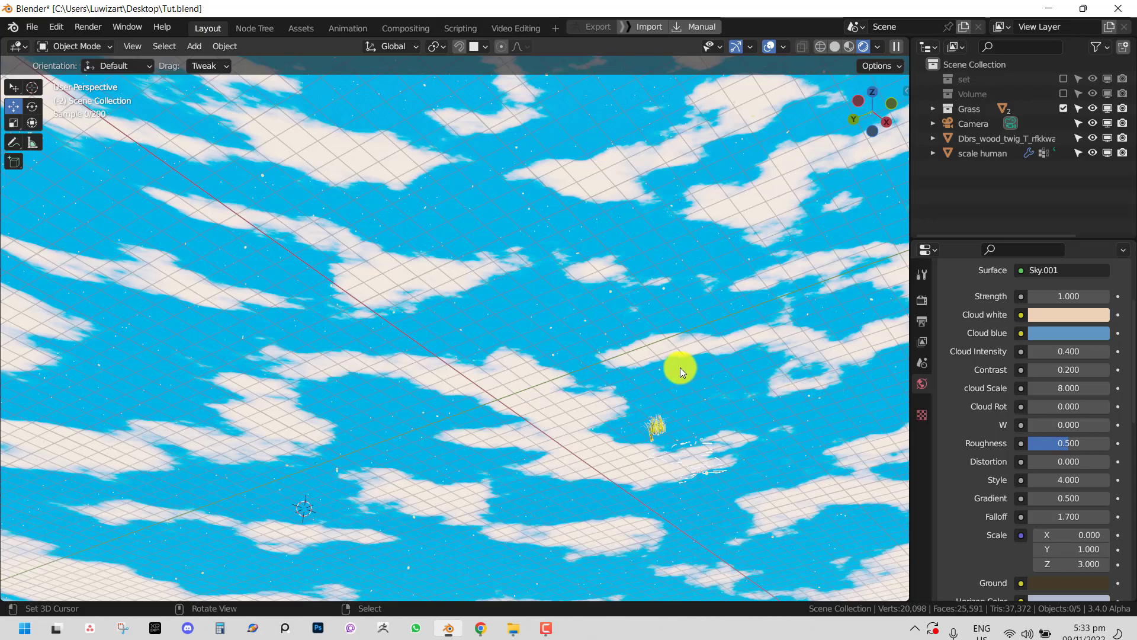
{"action": "mouse_move", "coordinate": [680, 367]}
{"action": "middle_mouse_down"}
{"action": "mouse_move", "coordinate": [657, 386]}
{"action": "mouse_move", "coordinate": [680, 386]}
{"action": "middle_mouse_up"}
{"action": "scroll", "coordinate": [1094, 555], "scroll_direction": "down", "scroll_amount": 5}
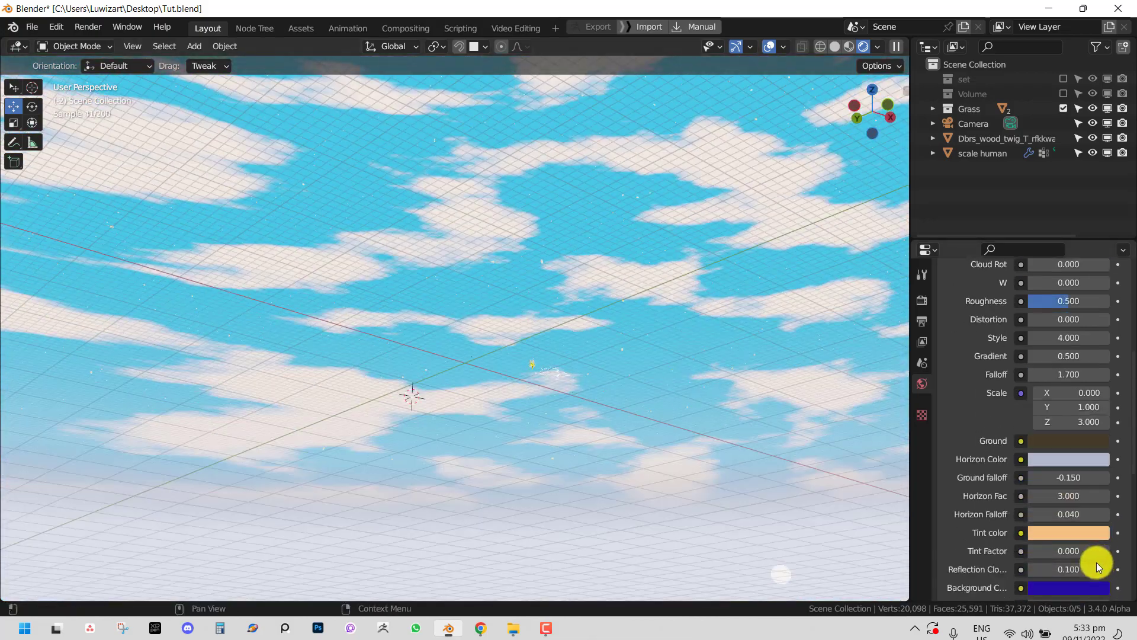
{"action": "scroll", "coordinate": [1096, 565], "scroll_direction": "down", "scroll_amount": 6}
{"action": "mouse_move", "coordinate": [569, 332]}
{"action": "middle_mouse_down"}
{"action": "mouse_move", "coordinate": [532, 354]}
{"action": "mouse_move", "coordinate": [582, 328]}
{"action": "middle_mouse_up"}
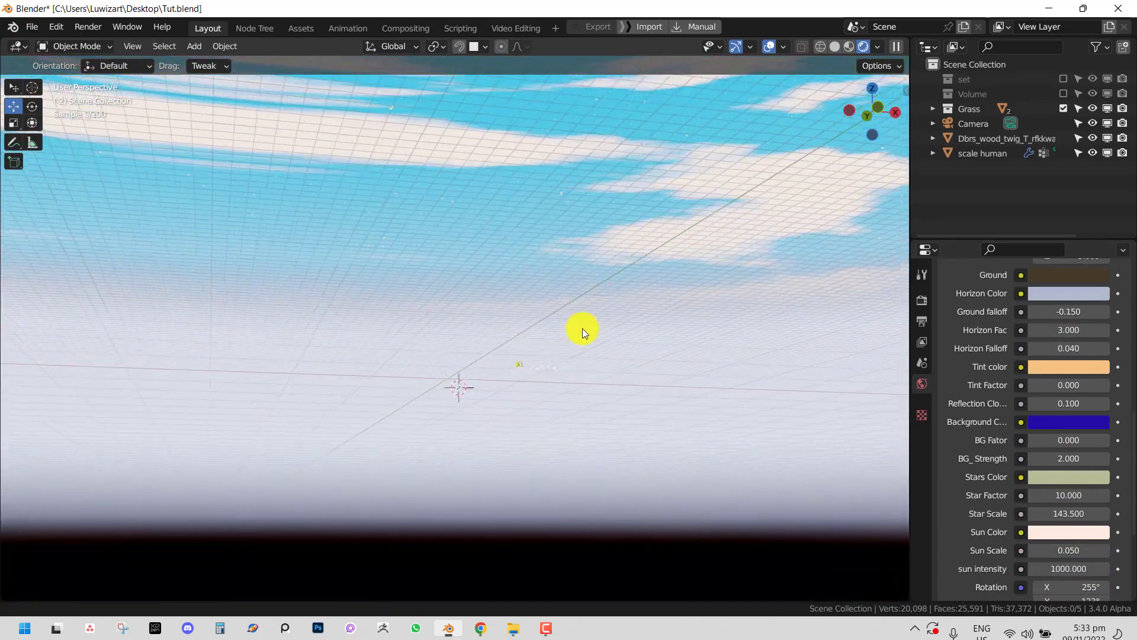
Step: Check the sky through the camera (Numpad 0), then return to Solid shading
{"action": "key", "text": "KP_0"}
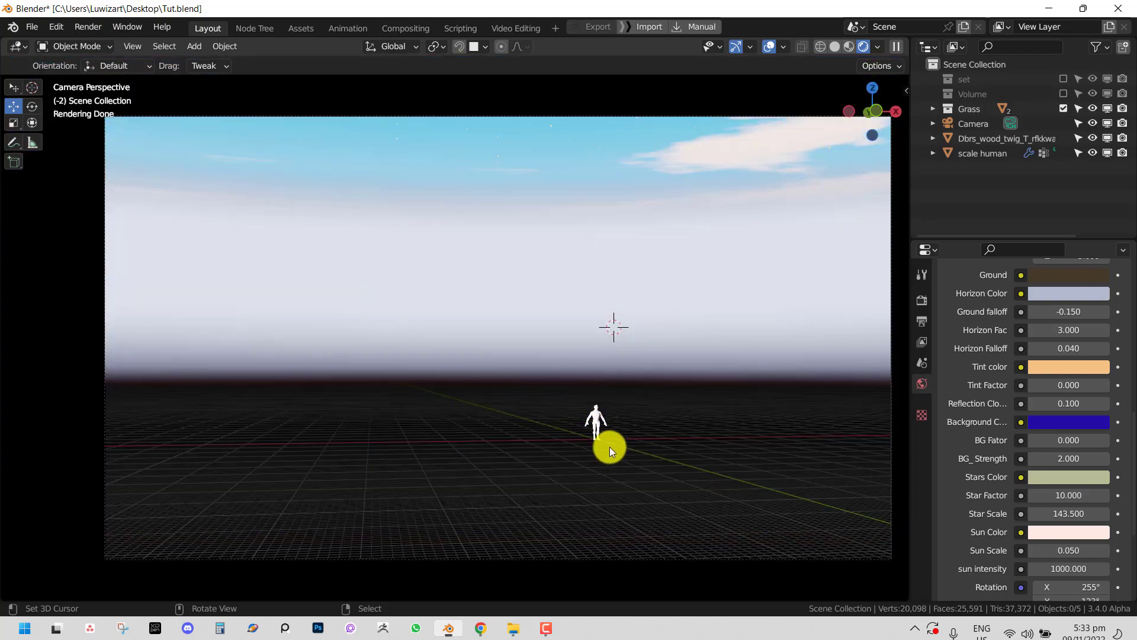
{"action": "middle_click_drag", "start_coordinate": [656, 335], "coordinate": [486, 323]}
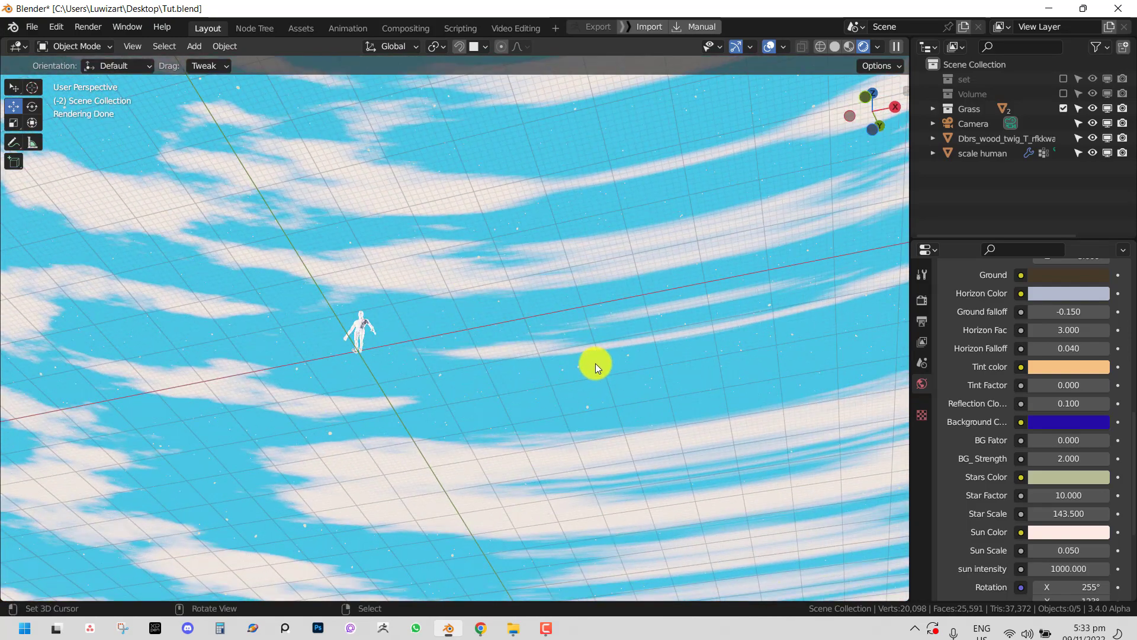
{"action": "middle_click_drag", "start_coordinate": [595, 364], "coordinate": [616, 365]}
{"action": "key", "text": "KP_0"}
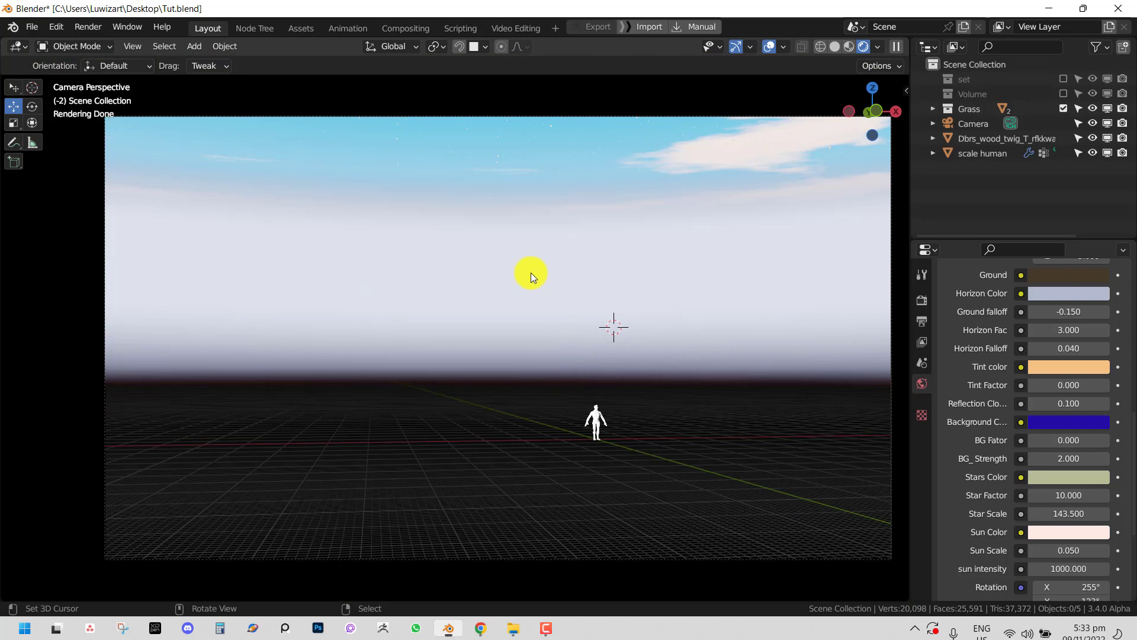
{"action": "key", "text": "z"}
{"action": "left_click", "coordinate": [776, 307]}
Step: Re-include the 'set' collection, select Volume, and switch to the Node Tree workspace
{"action": "left_click", "coordinate": [1063, 79]}
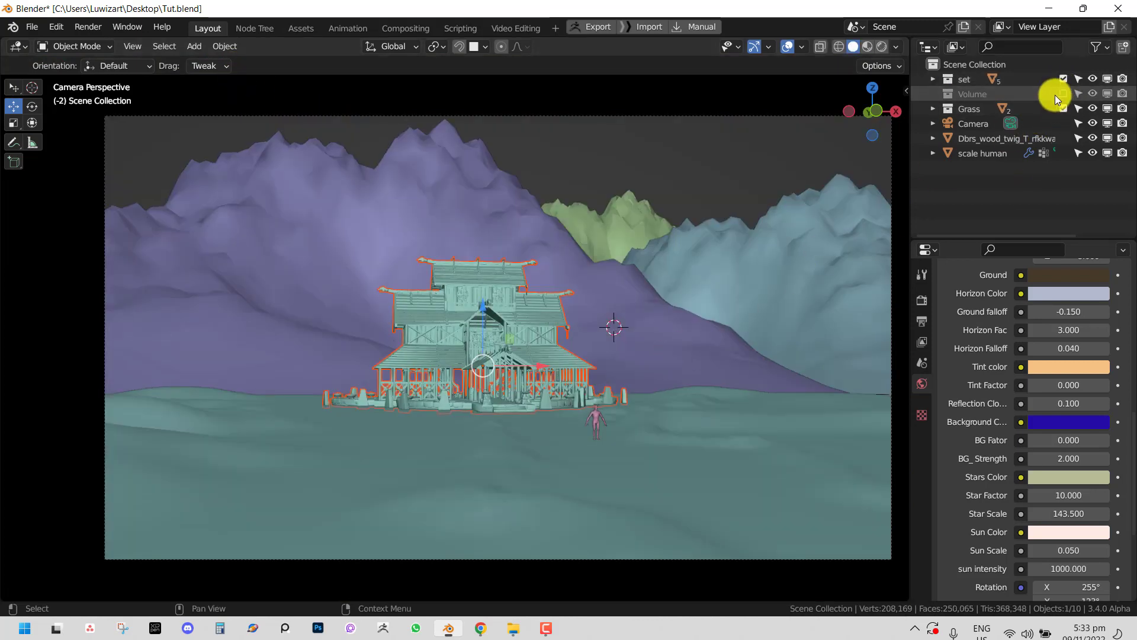
{"action": "left_click", "coordinate": [1054, 94]}
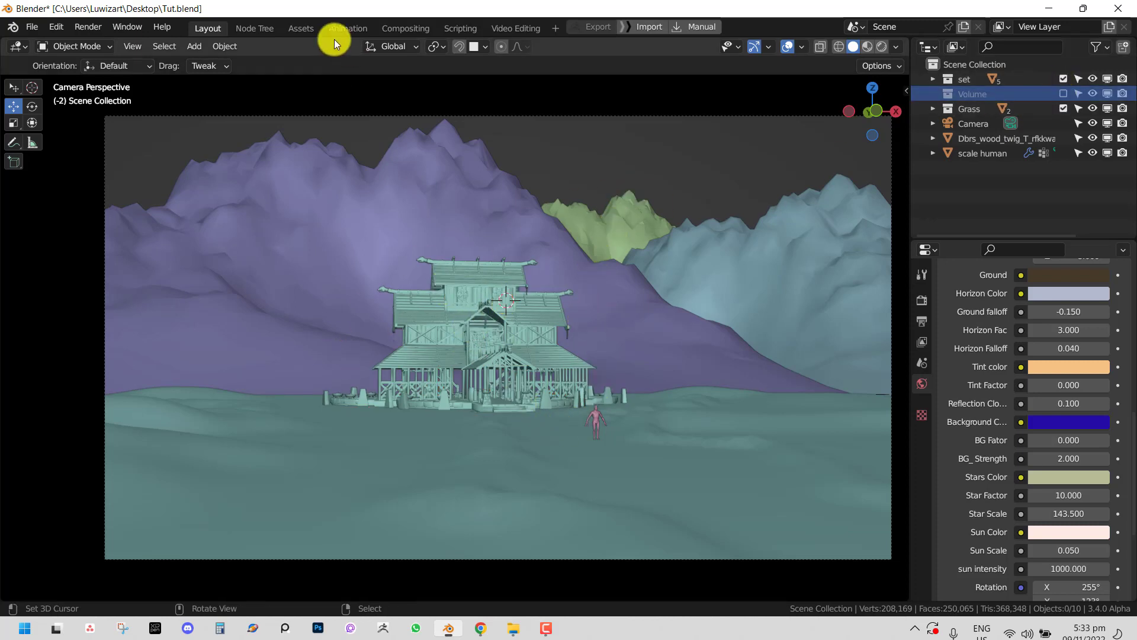
{"action": "left_click", "coordinate": [256, 28]}
Step: Make the left area a 3D view, select the building then the ground, and show the render (F11)
{"action": "key", "text": "shift+F5"}
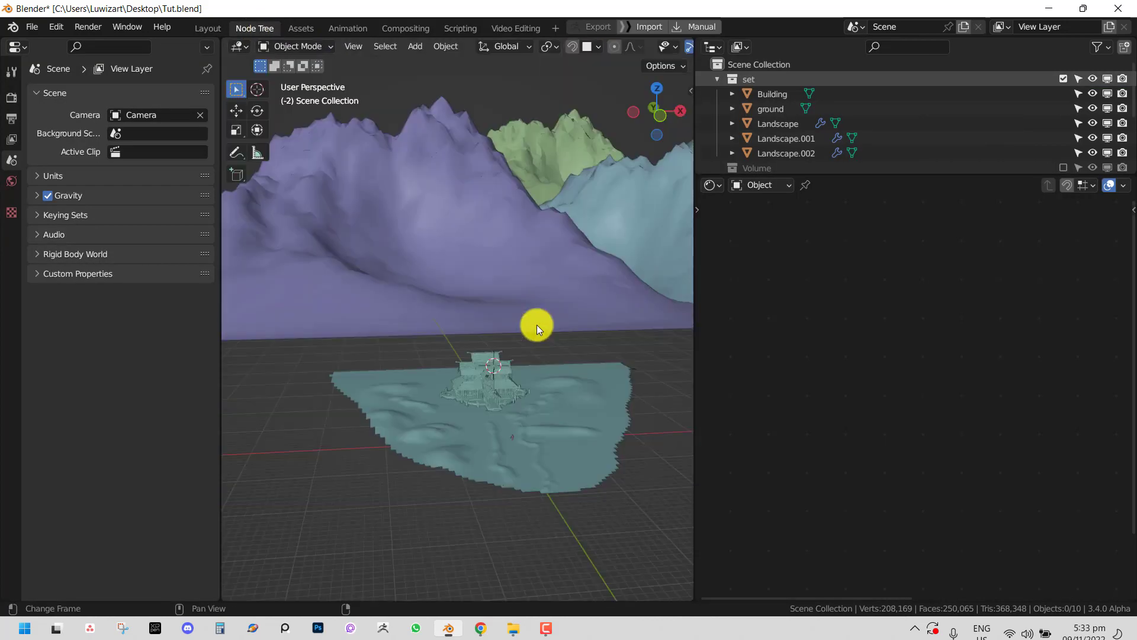
{"action": "middle_click_drag", "start_coordinate": [514, 327], "coordinate": [450, 325]}
{"action": "scroll", "coordinate": [481, 275], "scroll_direction": "up", "scroll_amount": 4}
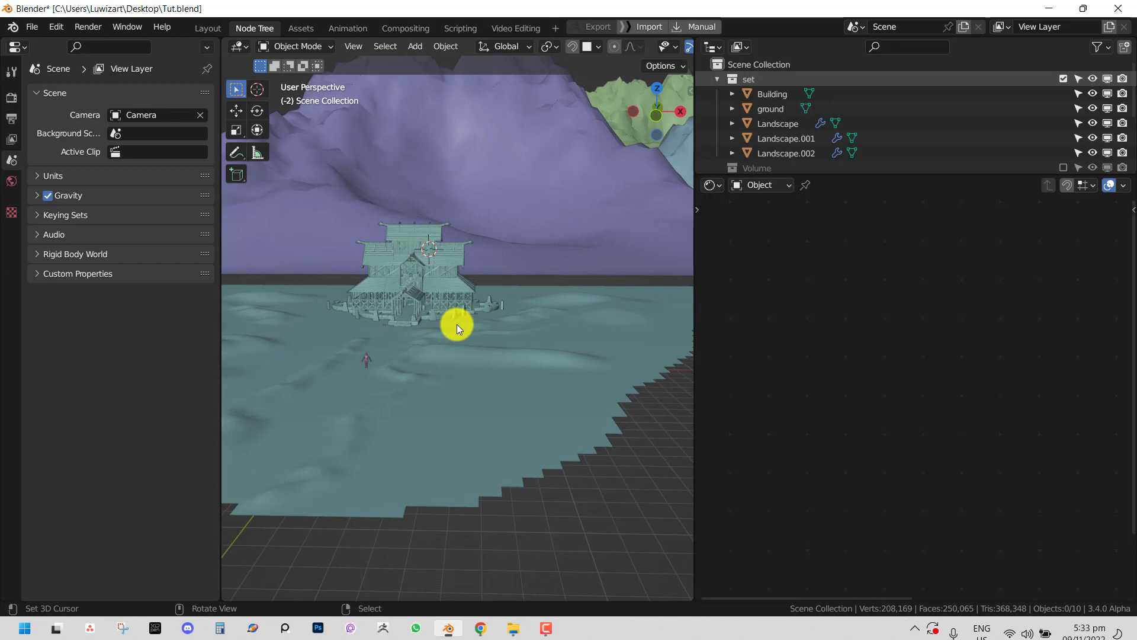
{"action": "left_click", "coordinate": [446, 255]}
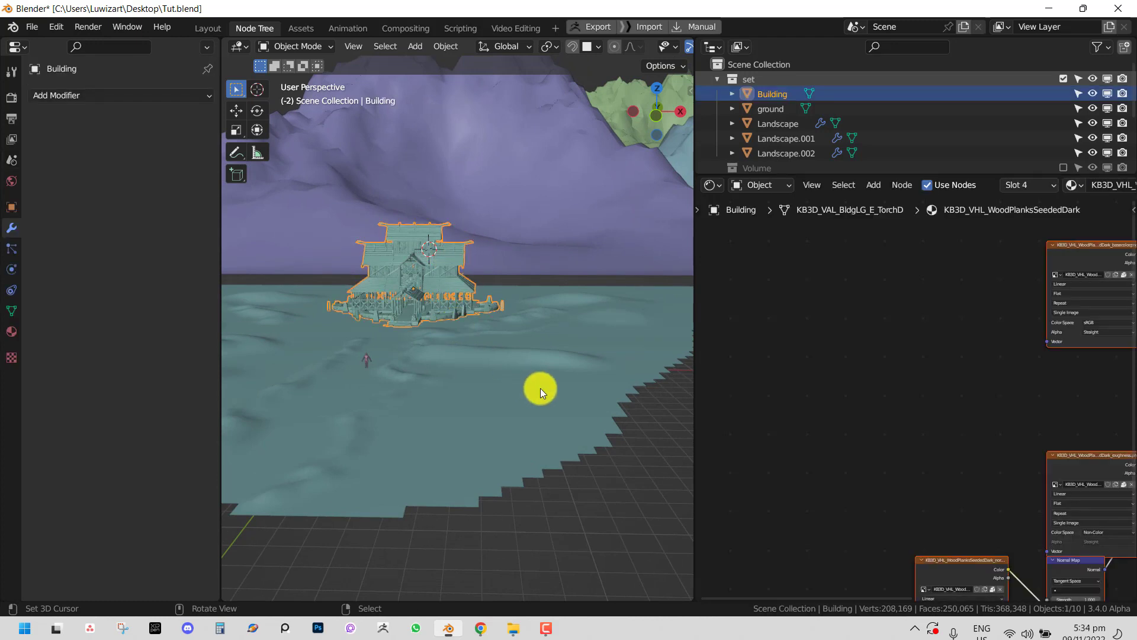
{"action": "left_click", "coordinate": [446, 350]}
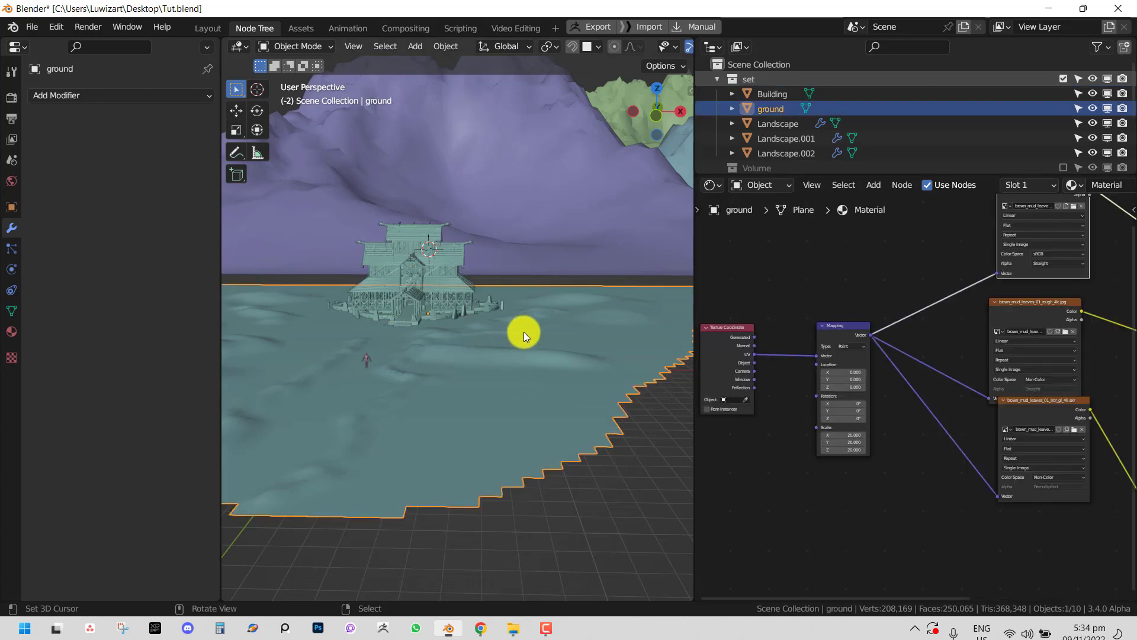
{"action": "key", "text": "F11"}
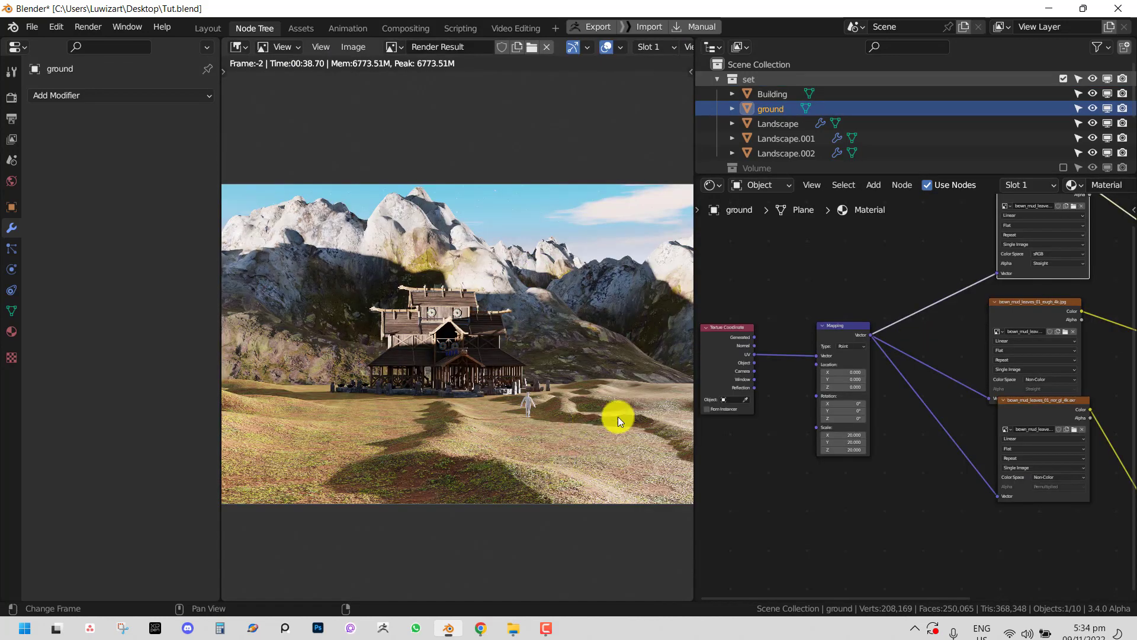
Step: Back in the 3D view, pan through the ground's node tree, moving the top image texture node
{"action": "key", "text": "Escape"}
{"action": "scroll", "coordinate": [984, 325], "scroll_direction": "down", "scroll_amount": 3}
{"action": "middle_click_drag", "start_coordinate": [994, 286], "coordinate": [883, 296]}
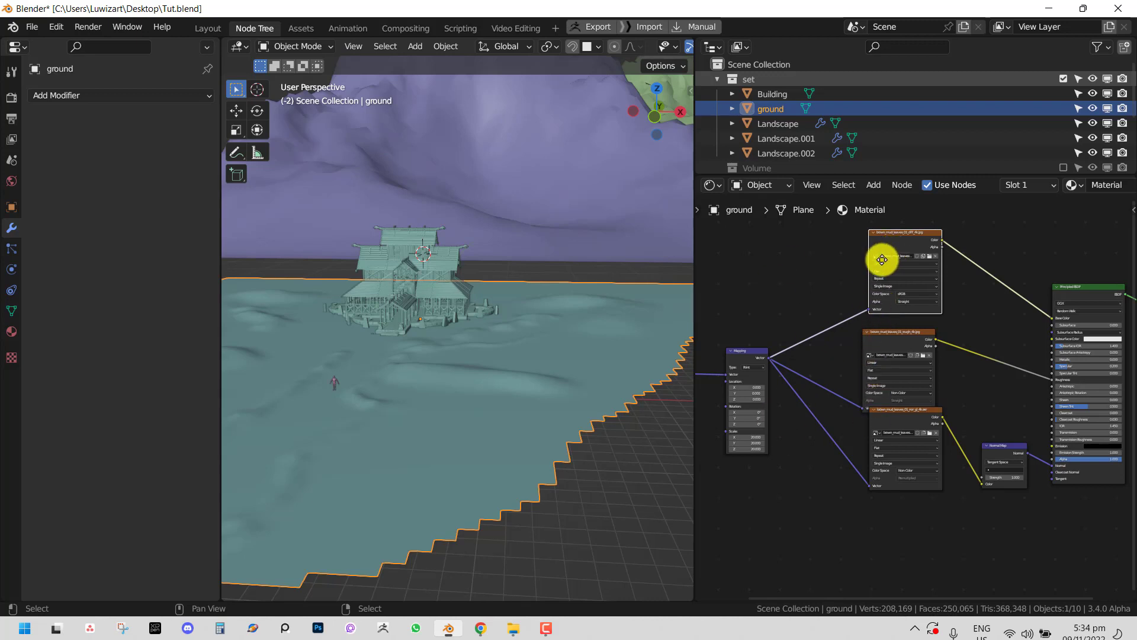
{"action": "left_click_drag", "start_coordinate": [878, 257], "coordinate": [859, 263]}
{"action": "middle_click_drag", "start_coordinate": [1035, 407], "coordinate": [898, 329]}
{"action": "scroll", "coordinate": [898, 329], "scroll_direction": "up", "scroll_amount": 2}
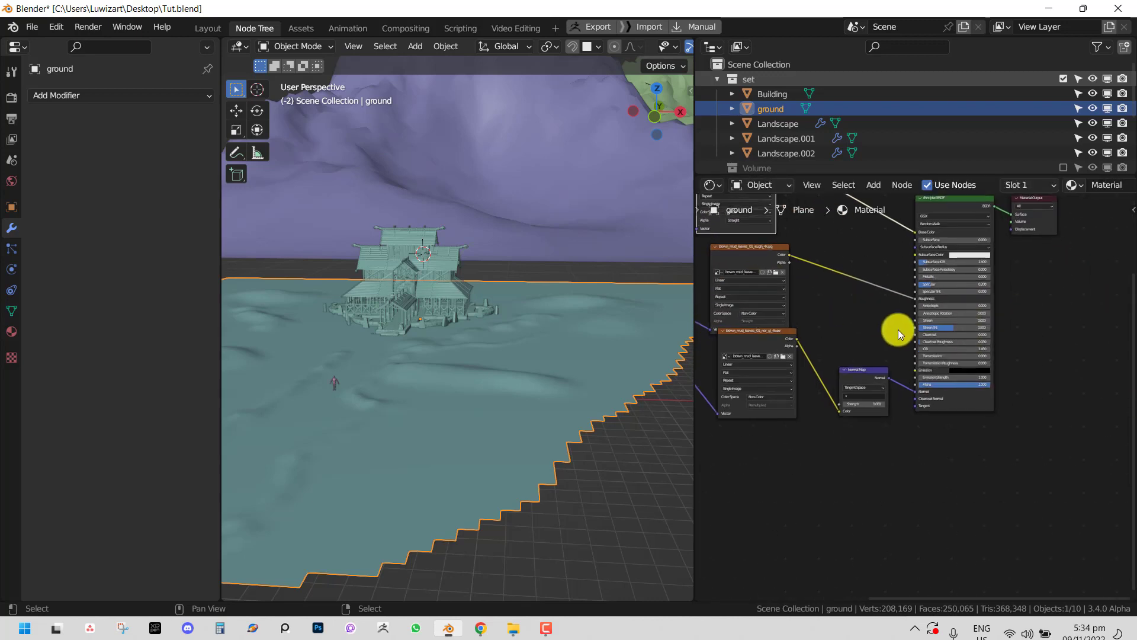
{"action": "middle_click_drag", "start_coordinate": [807, 378], "coordinate": [982, 409]}
{"action": "middle_click_drag", "start_coordinate": [787, 408], "coordinate": [886, 399]}
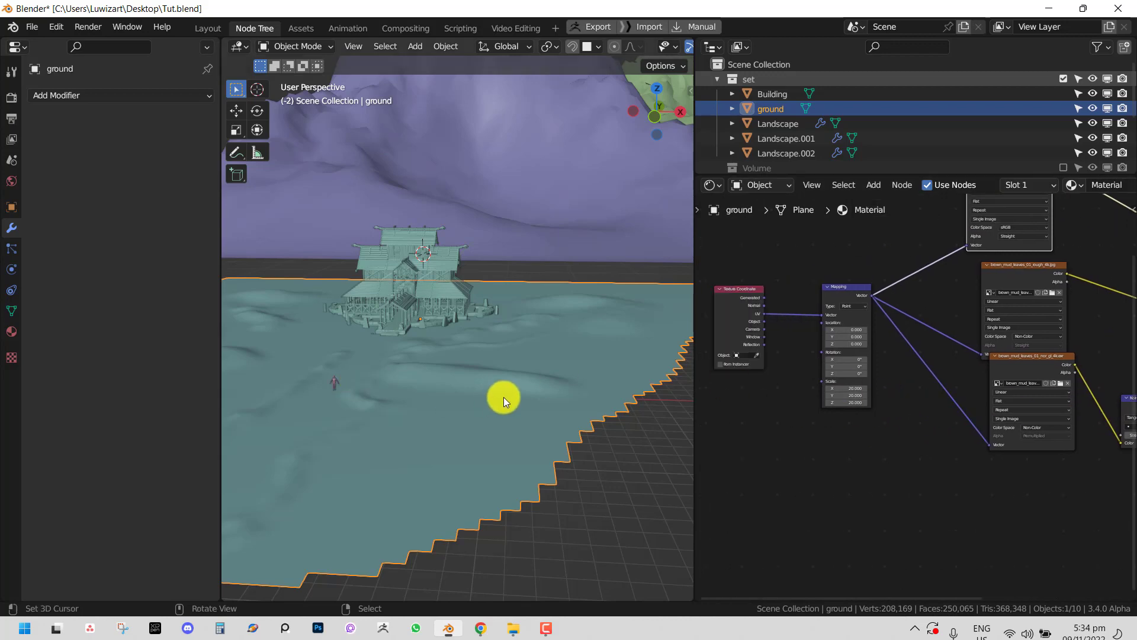
Step: Select the building and orbit to face it from the front
{"action": "middle_click_drag", "start_coordinate": [503, 397], "coordinate": [459, 318]}
{"action": "left_click", "coordinate": [460, 319]}
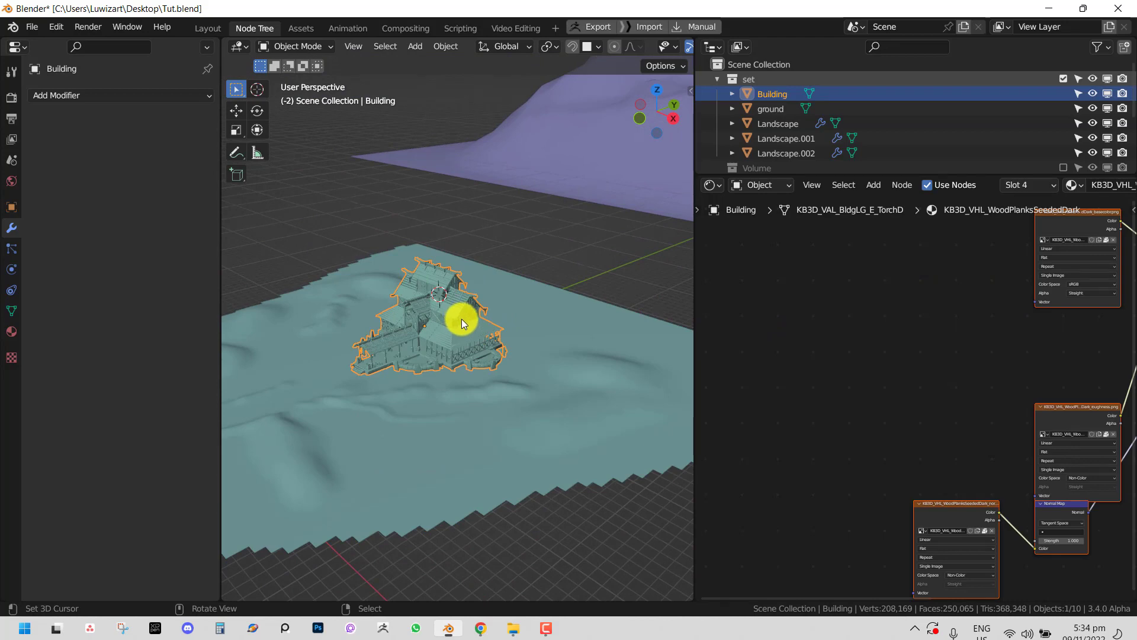
{"action": "middle_click_drag", "start_coordinate": [460, 318], "coordinate": [442, 299]}
Step: Select the ground from above and look through the scene camera
{"action": "middle_click_drag", "start_coordinate": [515, 322], "coordinate": [400, 400]}
{"action": "left_click", "coordinate": [518, 413]}
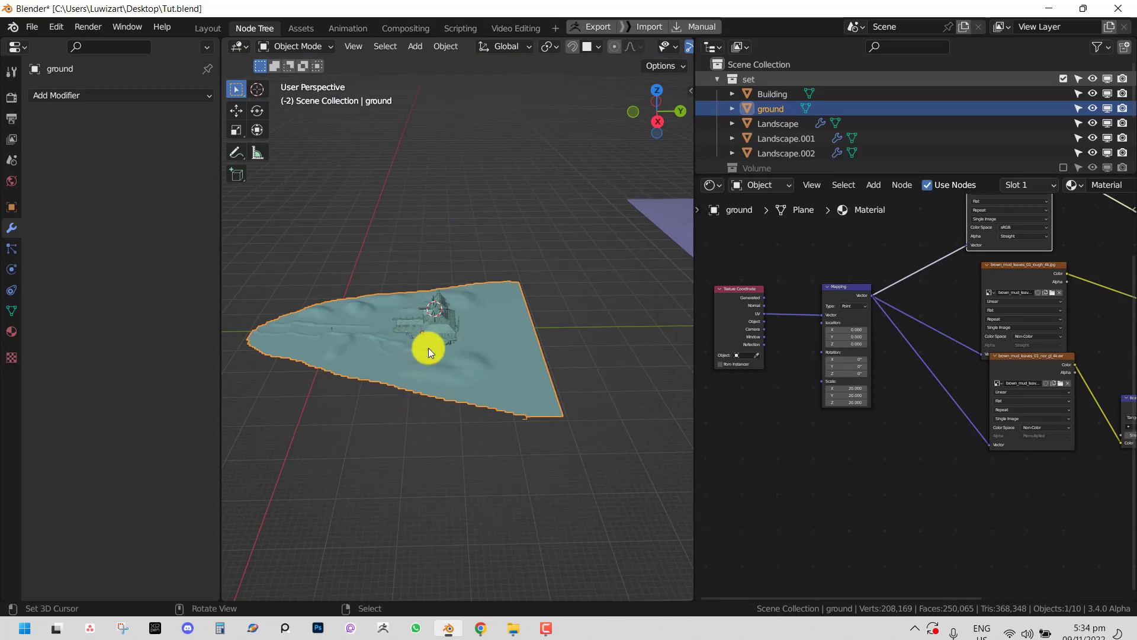
{"action": "middle_click_drag", "start_coordinate": [429, 347], "coordinate": [477, 367]}
{"action": "key", "text": "KP_0"}
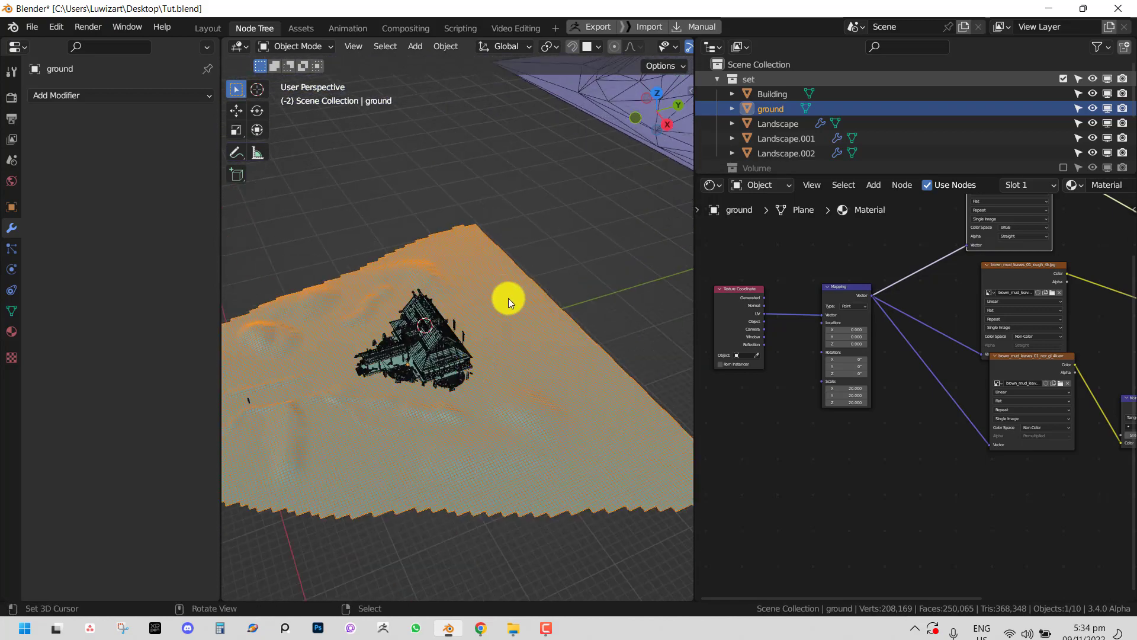
Step: Orbit toward the mountains and select the purple Landscape mountain
{"action": "middle_click_drag", "start_coordinate": [422, 437], "coordinate": [208, 383]}
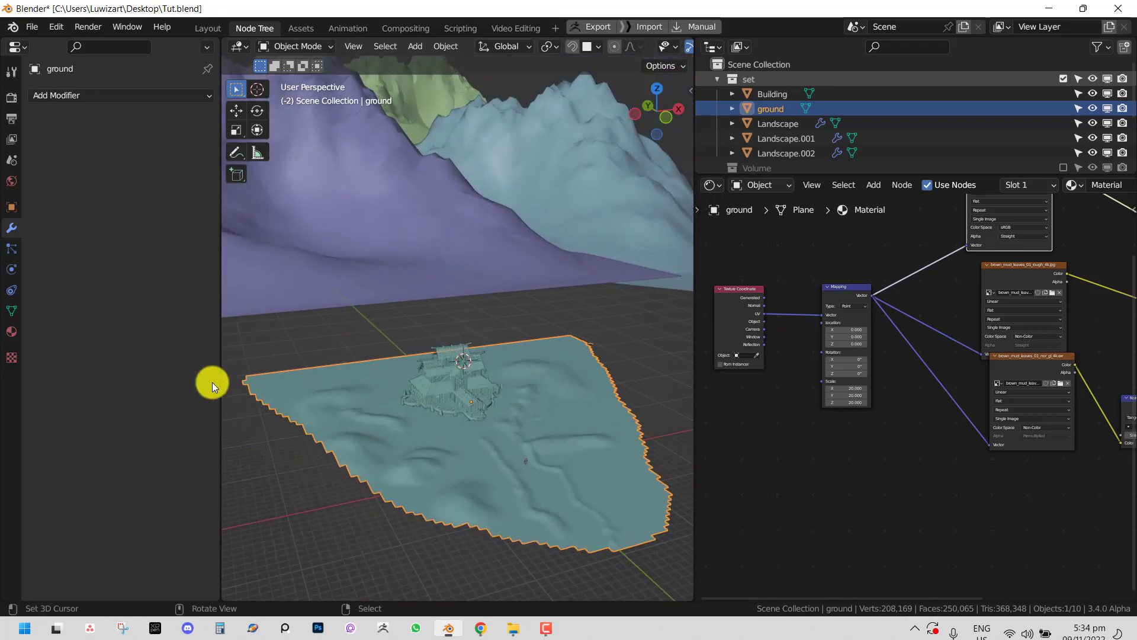
{"action": "middle_click_drag", "start_coordinate": [446, 442], "coordinate": [490, 399]}
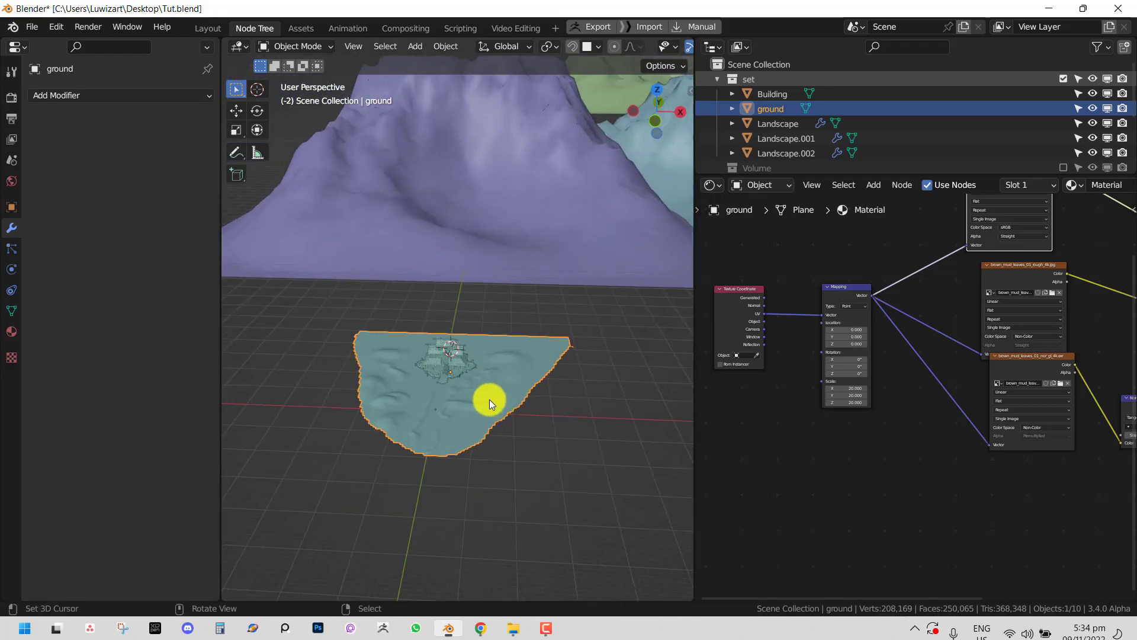
{"action": "middle_click_drag", "start_coordinate": [558, 384], "coordinate": [496, 514], "text": "shift"}
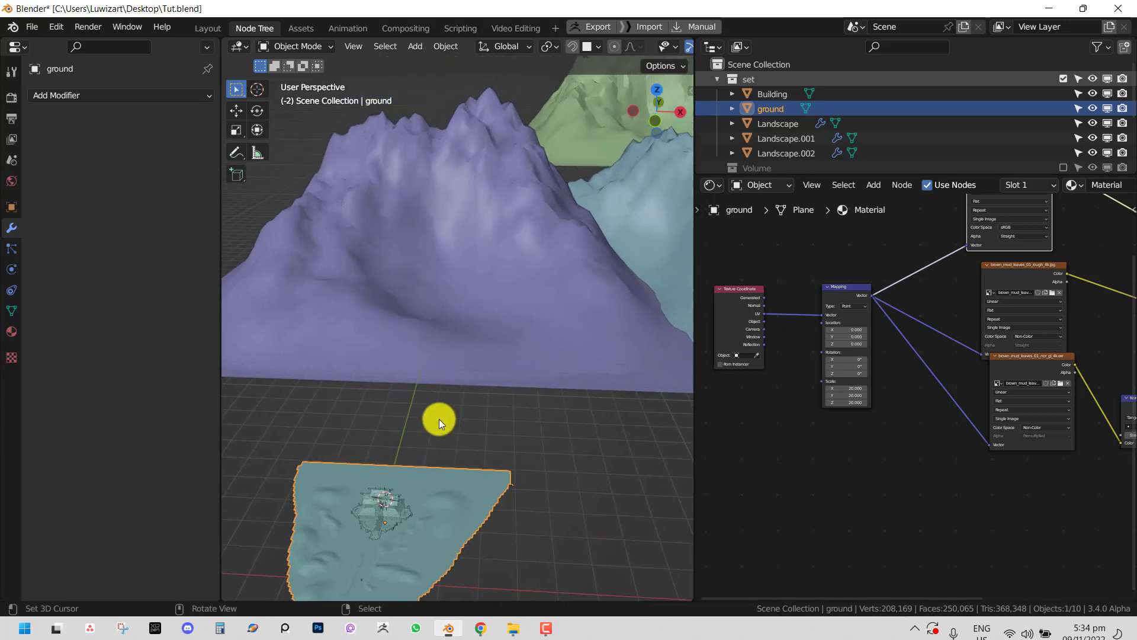
{"action": "middle_click_drag", "start_coordinate": [439, 418], "coordinate": [472, 391]}
{"action": "left_click", "coordinate": [460, 334]}
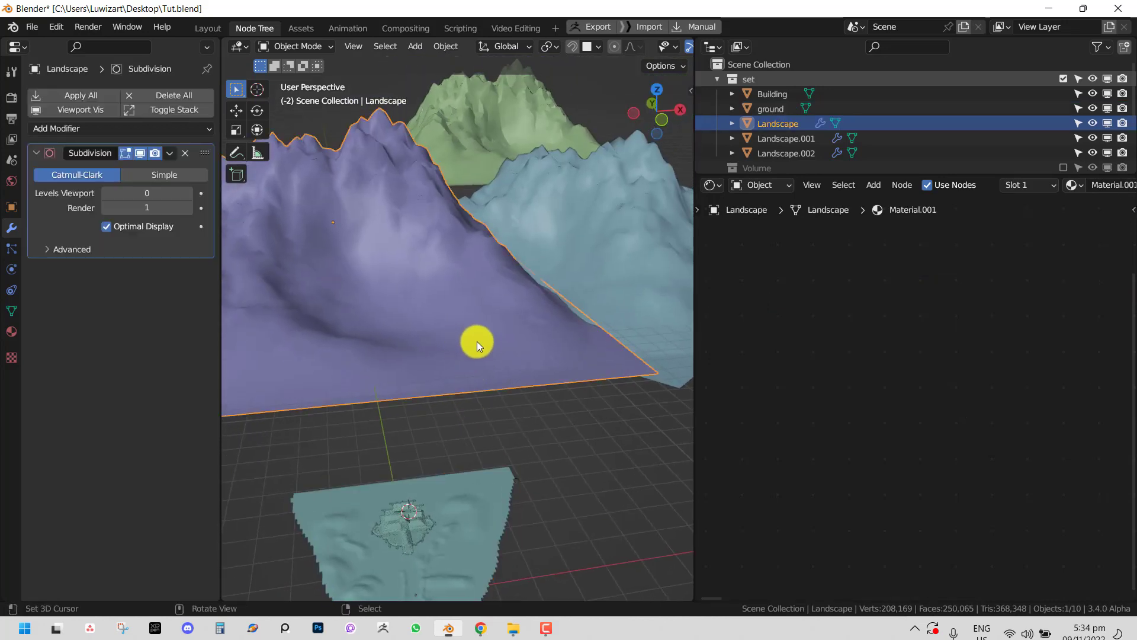
{"action": "middle_click_drag", "start_coordinate": [477, 341], "coordinate": [470, 311]}
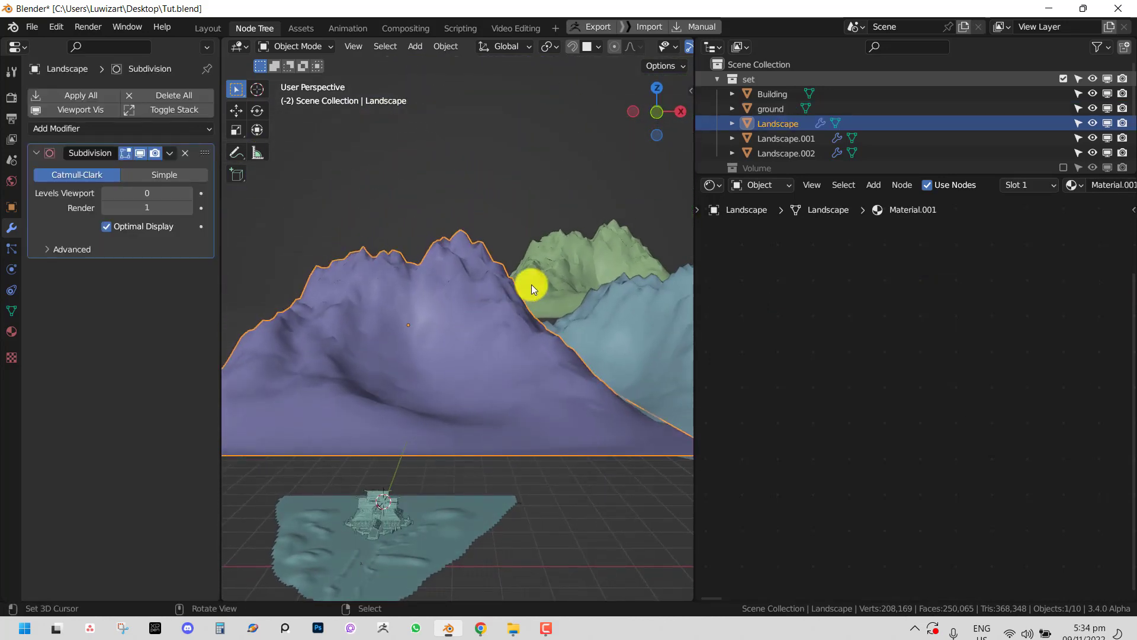
Step: Glance at the File and Add menus, then reopen the File menu (F4)
{"action": "key", "text": "F4"}
{"action": "key", "text": "Escape"}
{"action": "key", "text": "shift+a"}
{"action": "key", "text": "Escape"}
{"action": "key", "text": "F4"}
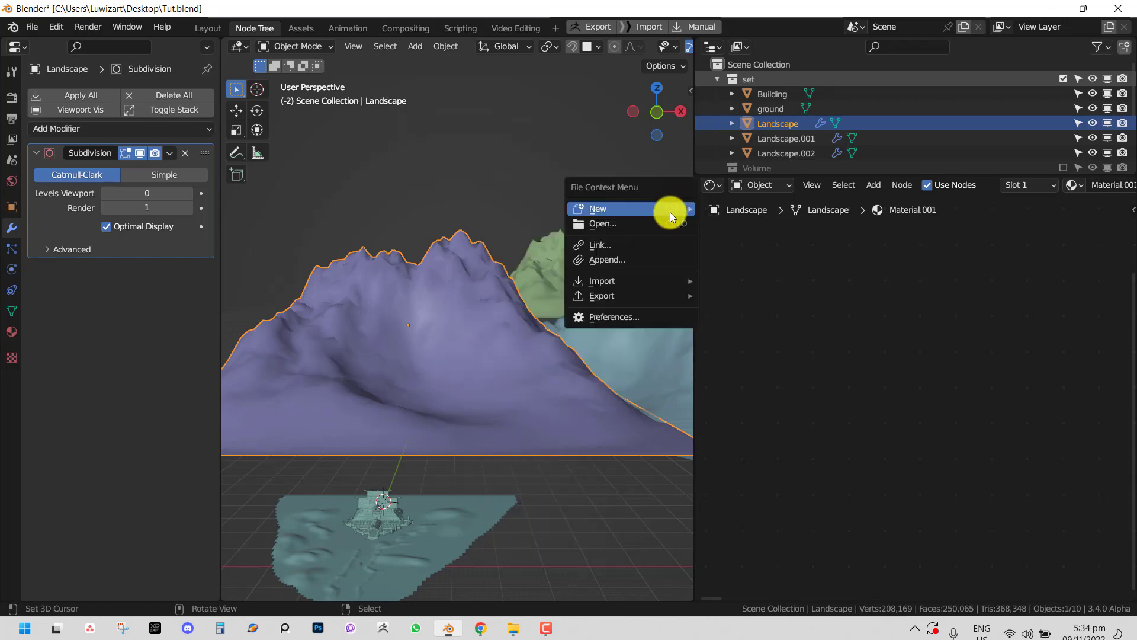
Step: Search the Preferences add-ons for A.N.T.Landscape, close Preferences, and orbit the mountains
{"action": "left_click", "coordinate": [641, 321]}
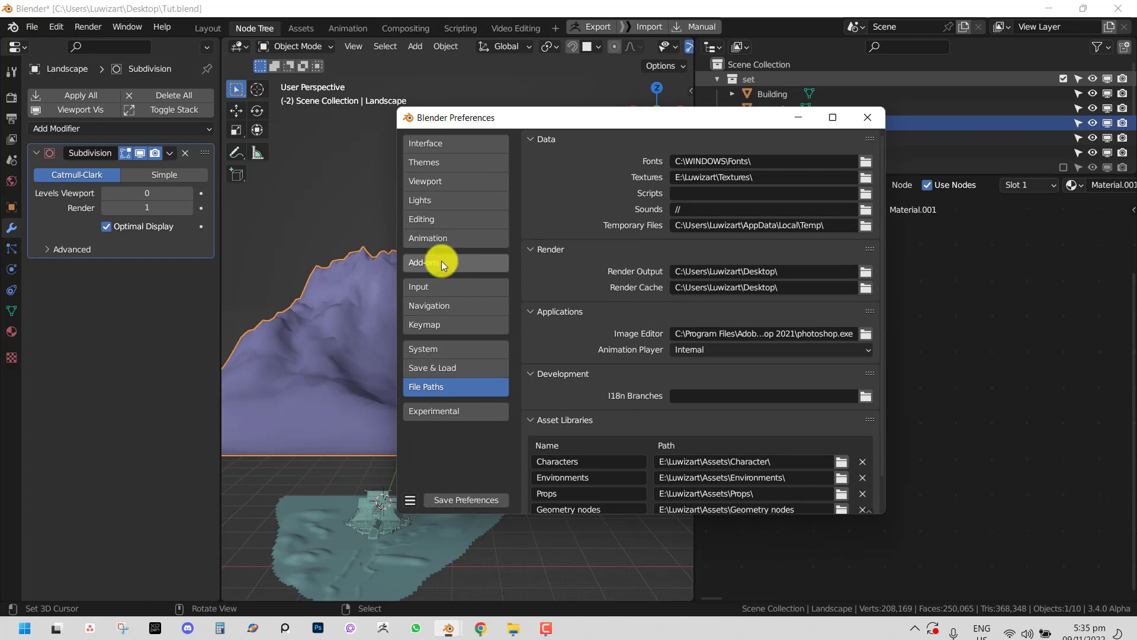
{"action": "left_click", "coordinate": [442, 261]}
{"action": "left_click", "coordinate": [796, 161]}
{"action": "type", "text": "A.n"}
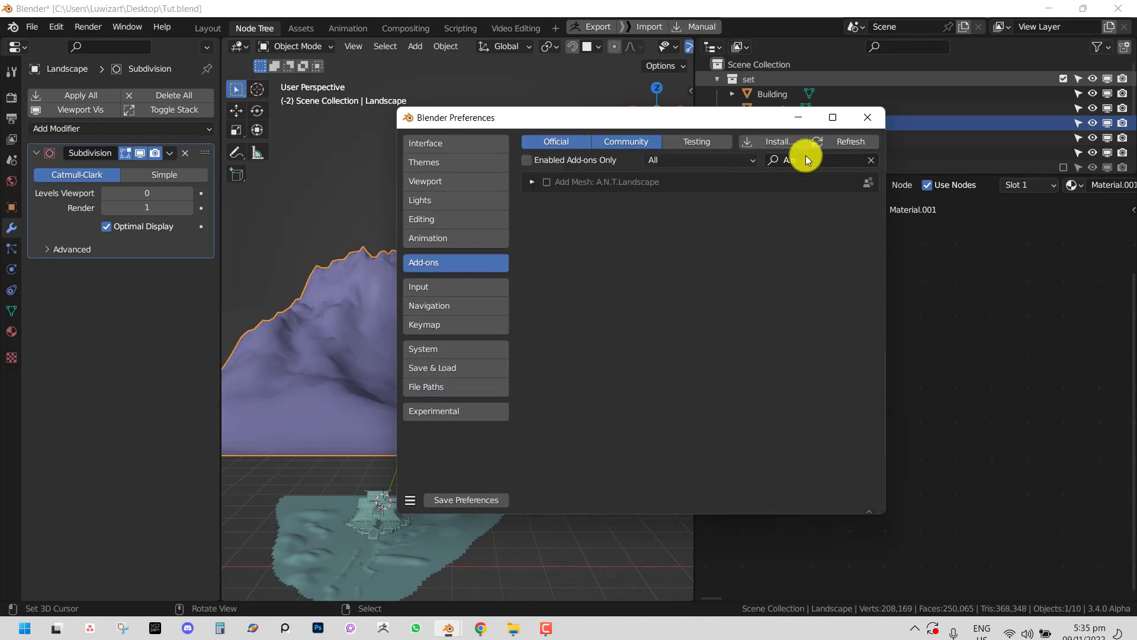
{"action": "left_click", "coordinate": [875, 122]}
{"action": "middle_click_drag", "start_coordinate": [689, 270], "coordinate": [687, 295]}
{"action": "middle_click_drag", "start_coordinate": [578, 299], "coordinate": [681, 308]}
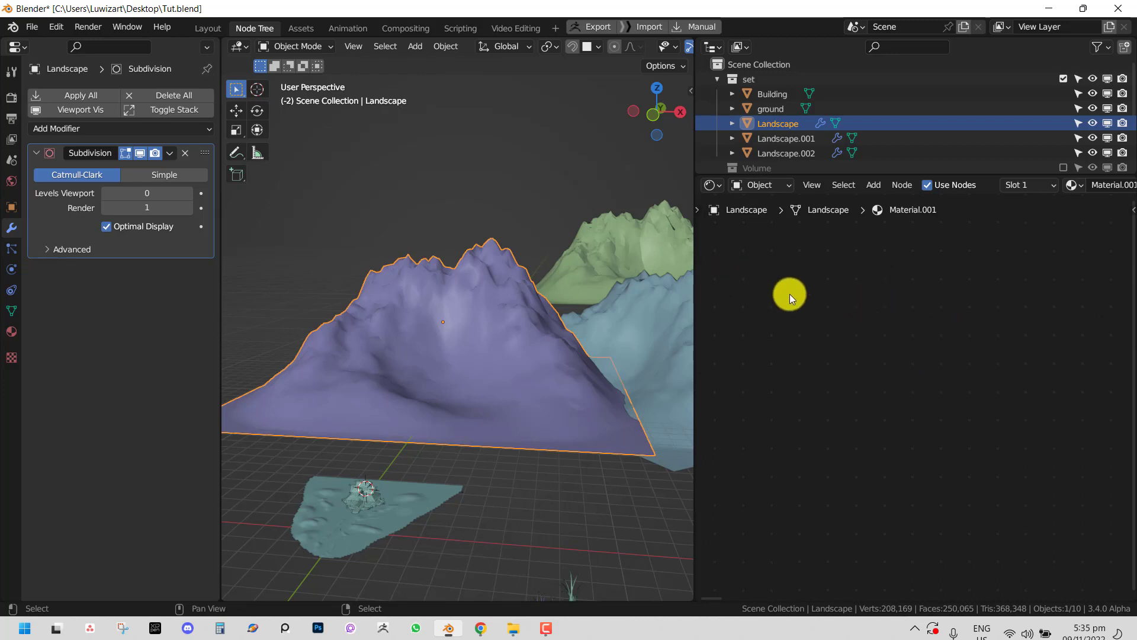
Step: Frame Material.001's node tree, select the NodeGroup node, and show the last render (F11)
{"action": "key", "text": "Home"}
{"action": "scroll", "coordinate": [865, 379], "scroll_direction": "up", "scroll_amount": 2}
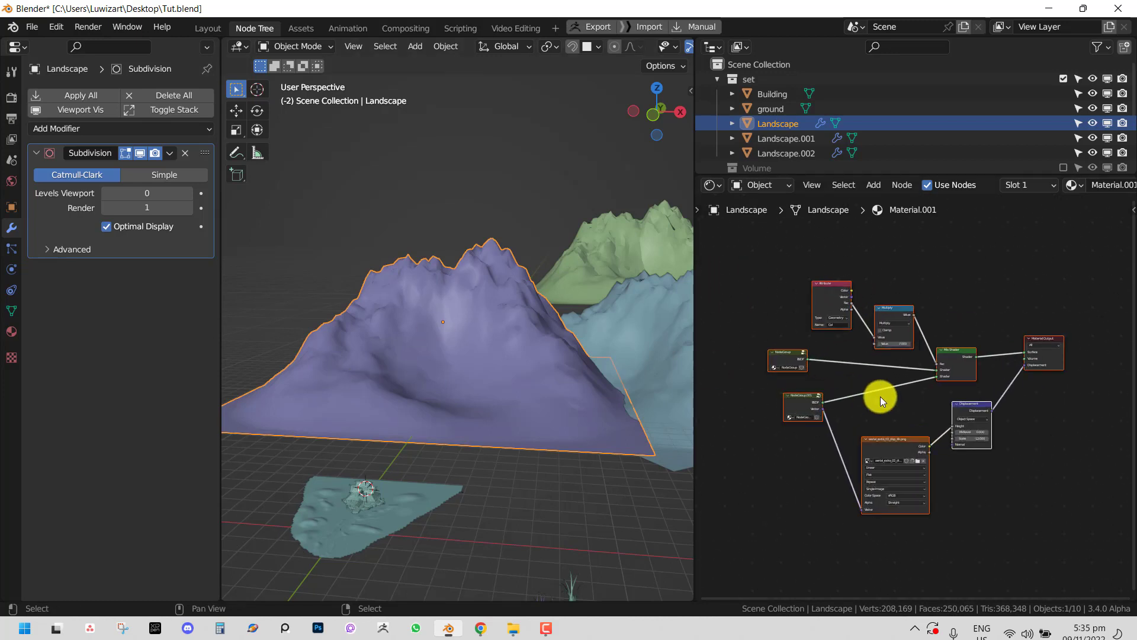
{"action": "scroll", "coordinate": [859, 391], "scroll_direction": "up", "scroll_amount": 2}
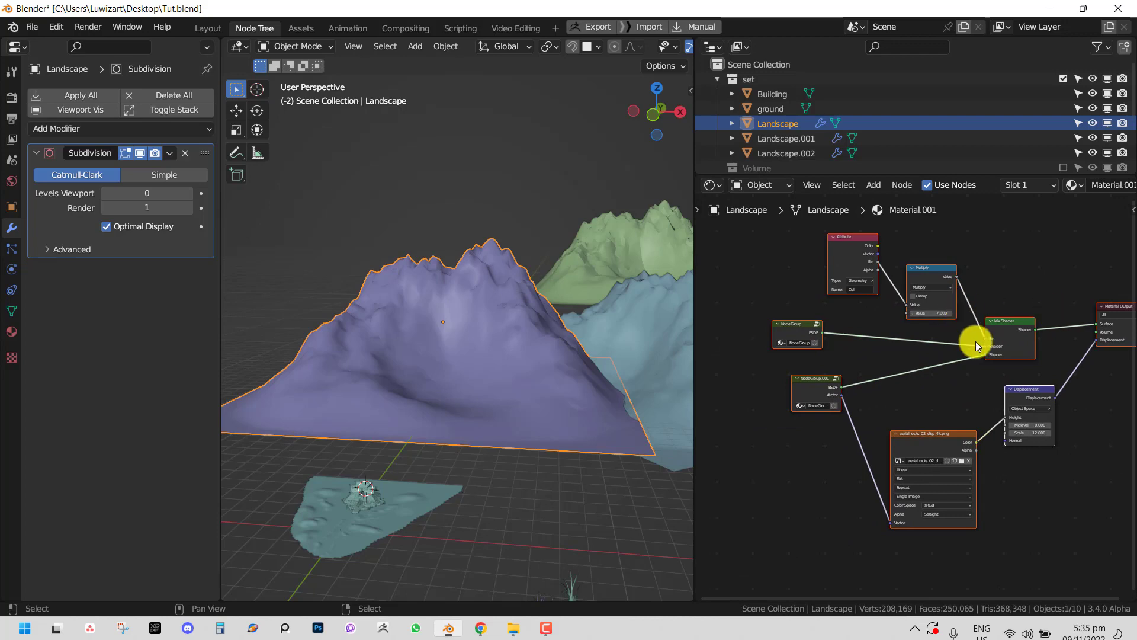
{"action": "scroll", "coordinate": [865, 369], "scroll_direction": "up", "scroll_amount": 1}
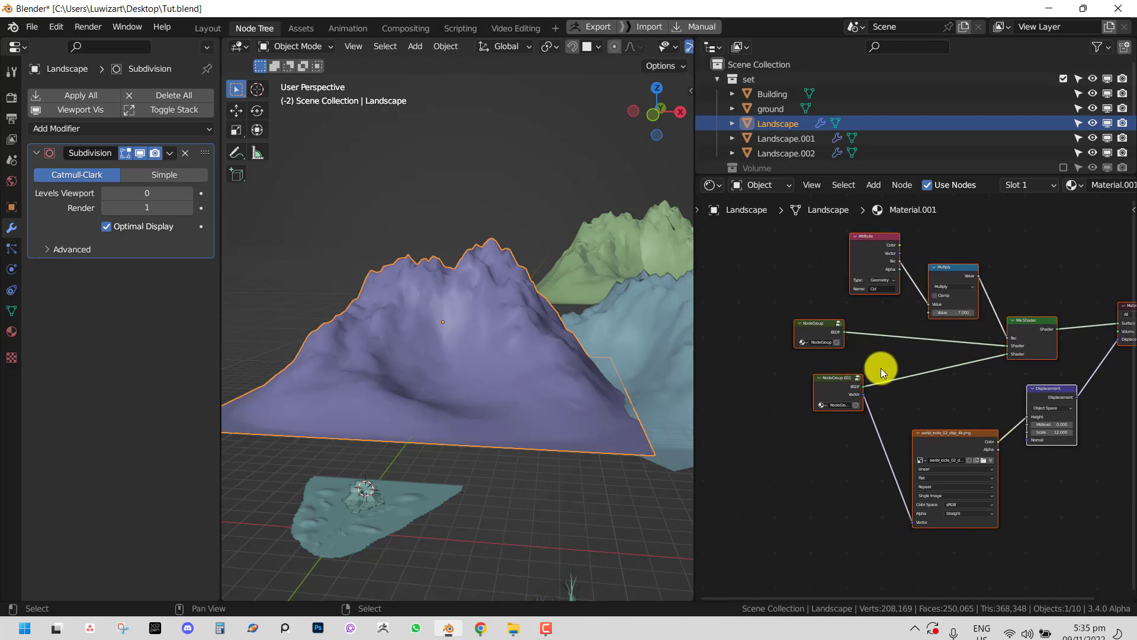
{"action": "left_click", "coordinate": [829, 322]}
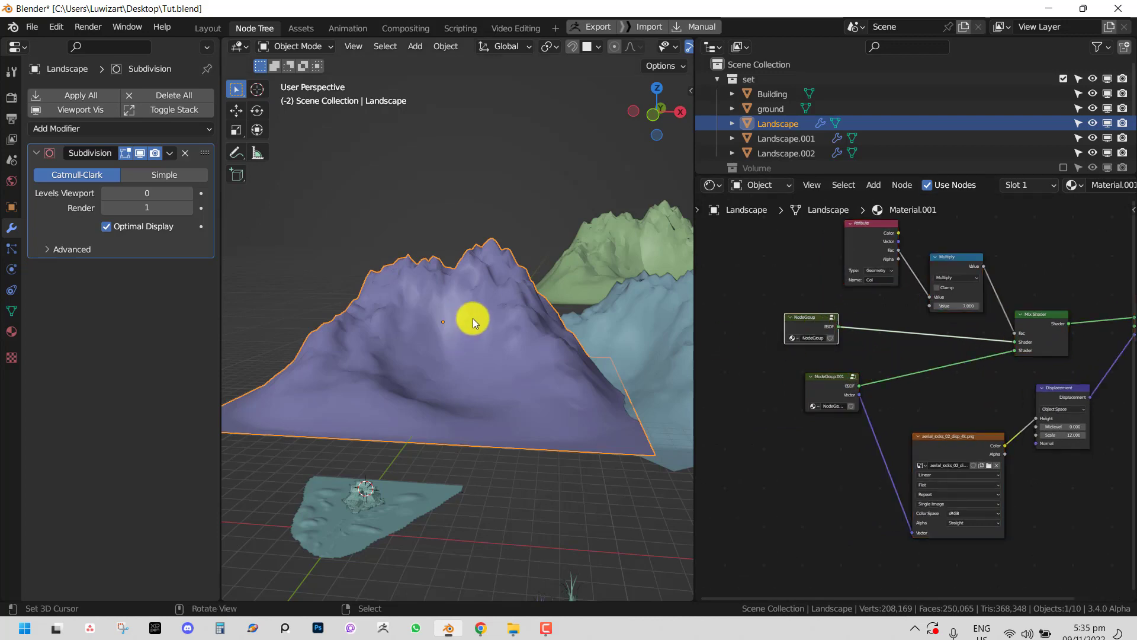
{"action": "key", "text": "F11"}
{"action": "scroll", "coordinate": [424, 343], "scroll_direction": "up", "scroll_amount": 3}
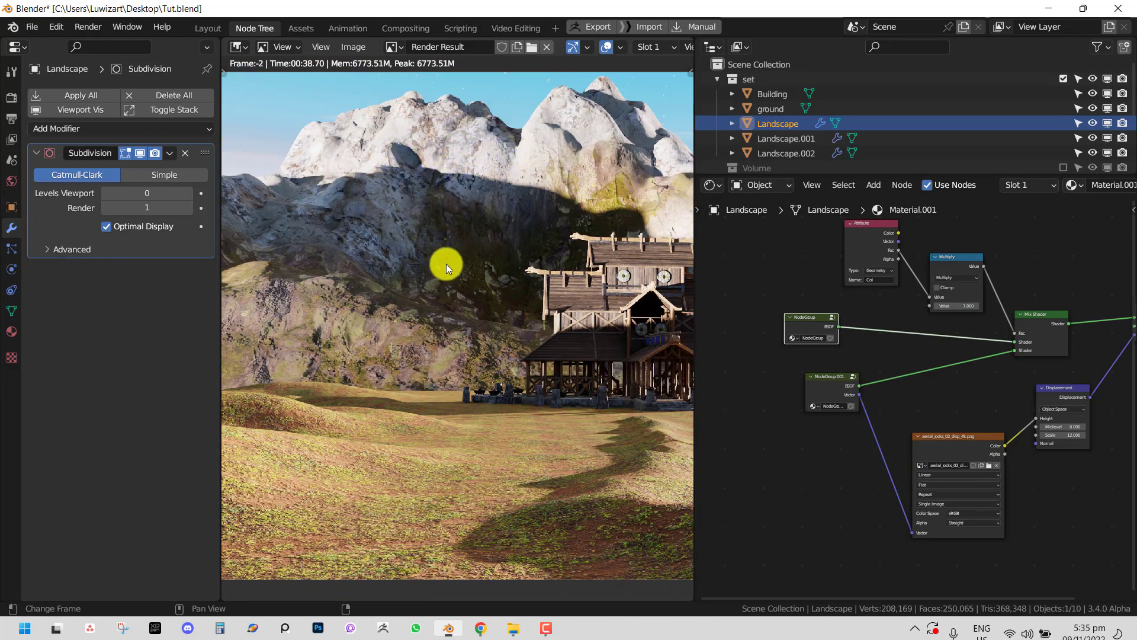
Step: Pan and zoom the render, toggling to the 3D view and back to the render
{"action": "scroll", "coordinate": [473, 296], "scroll_direction": "down", "scroll_amount": 3}
{"action": "scroll", "coordinate": [491, 325], "scroll_direction": "up", "scroll_amount": 1}
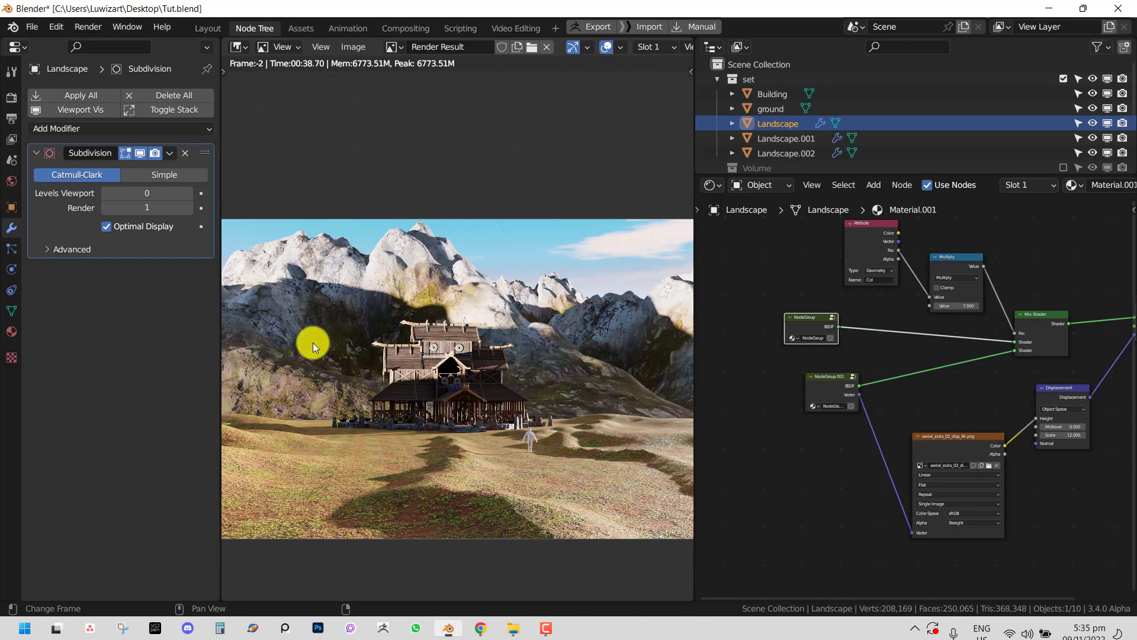
{"action": "middle_click_drag", "start_coordinate": [313, 343], "coordinate": [401, 330]}
{"action": "scroll", "coordinate": [406, 330], "scroll_direction": "up", "scroll_amount": 1}
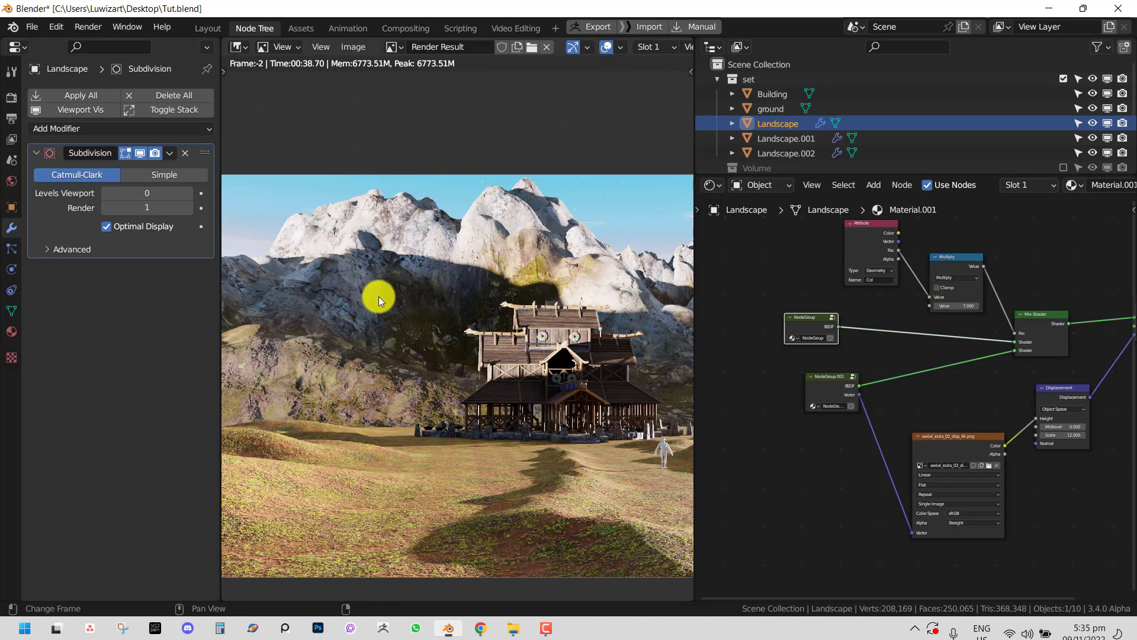
{"action": "key", "text": "shift+F5"}
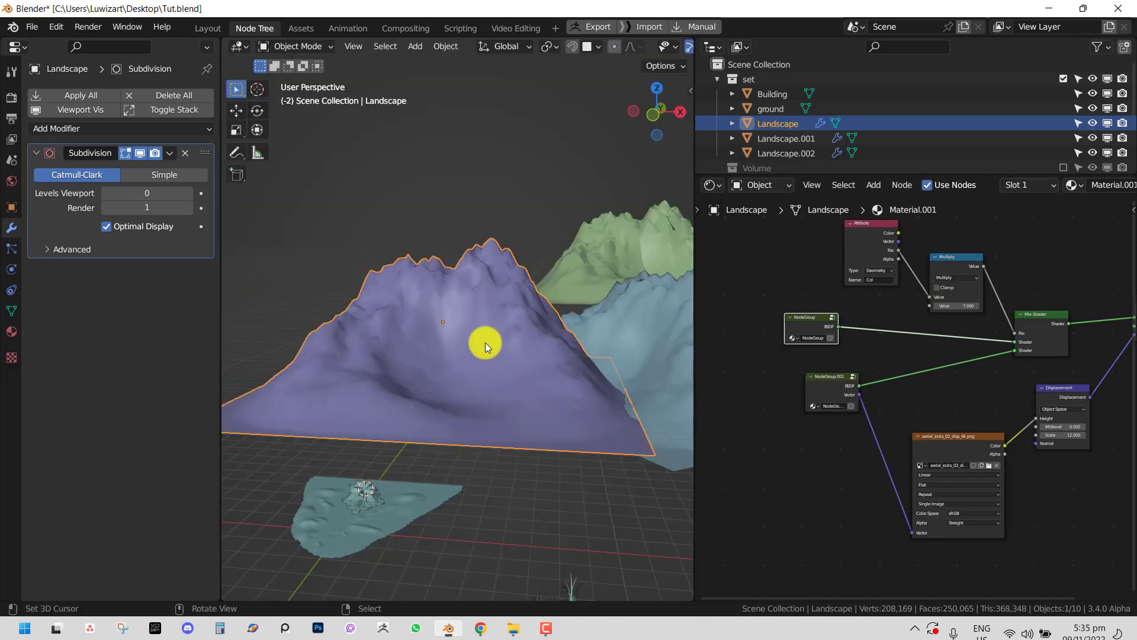
{"action": "key", "text": "shift+F10"}
{"action": "scroll", "coordinate": [409, 257], "scroll_direction": "down", "scroll_amount": 2}
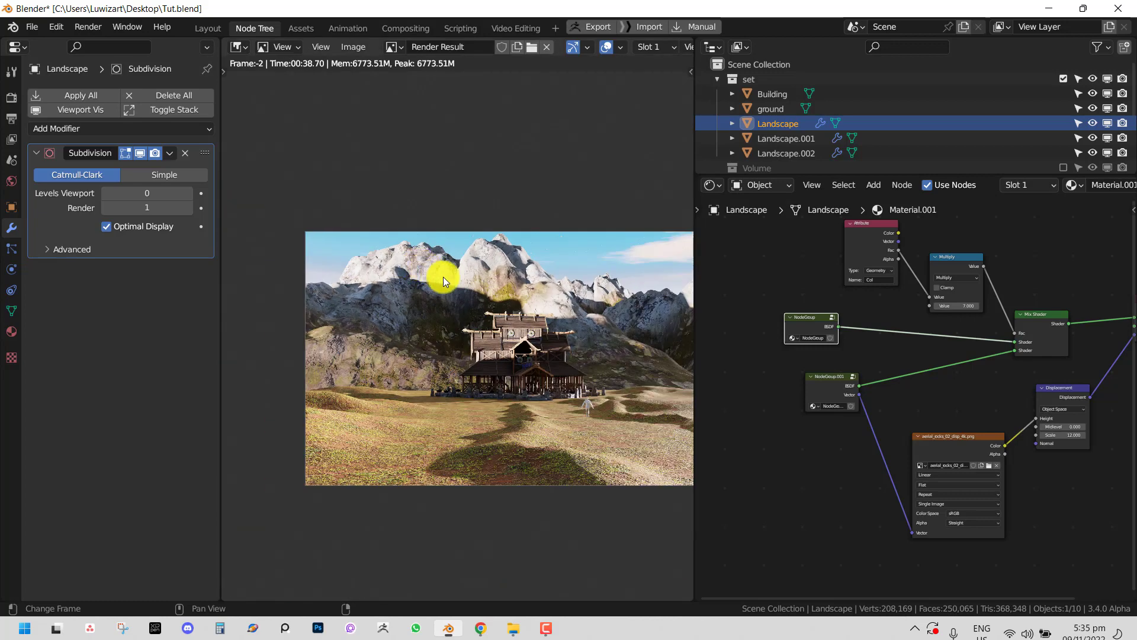
{"action": "middle_click_drag", "start_coordinate": [515, 261], "coordinate": [471, 273]}
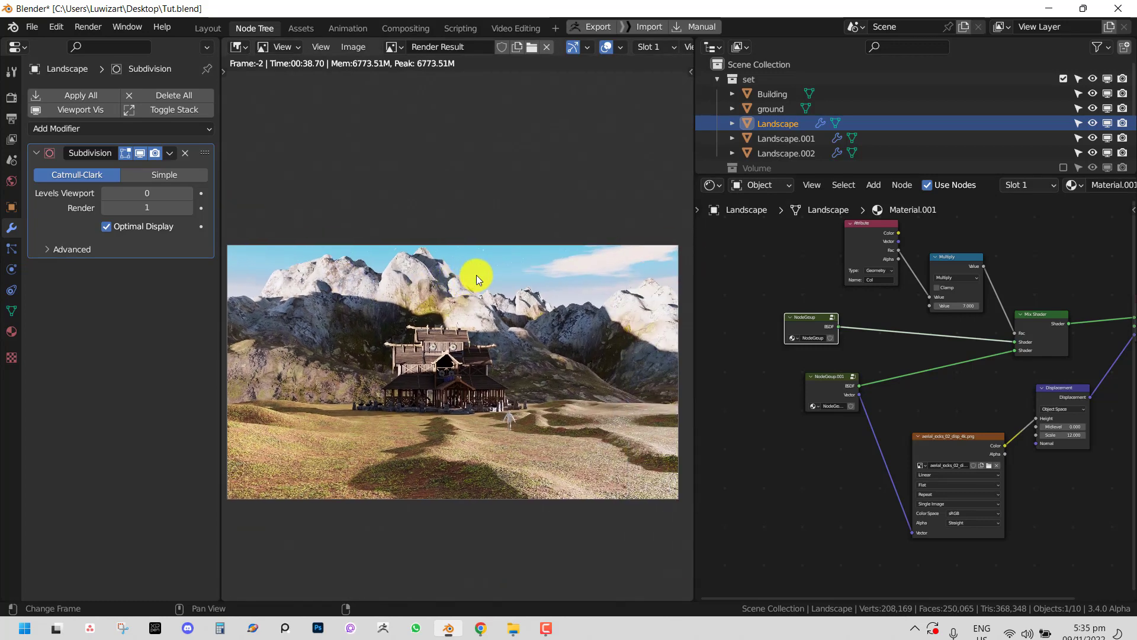
Step: Pan to the Material Output node, then return to the 3D view and orbit the landscape
{"action": "middle_click_drag", "start_coordinate": [972, 430], "coordinate": [812, 427]}
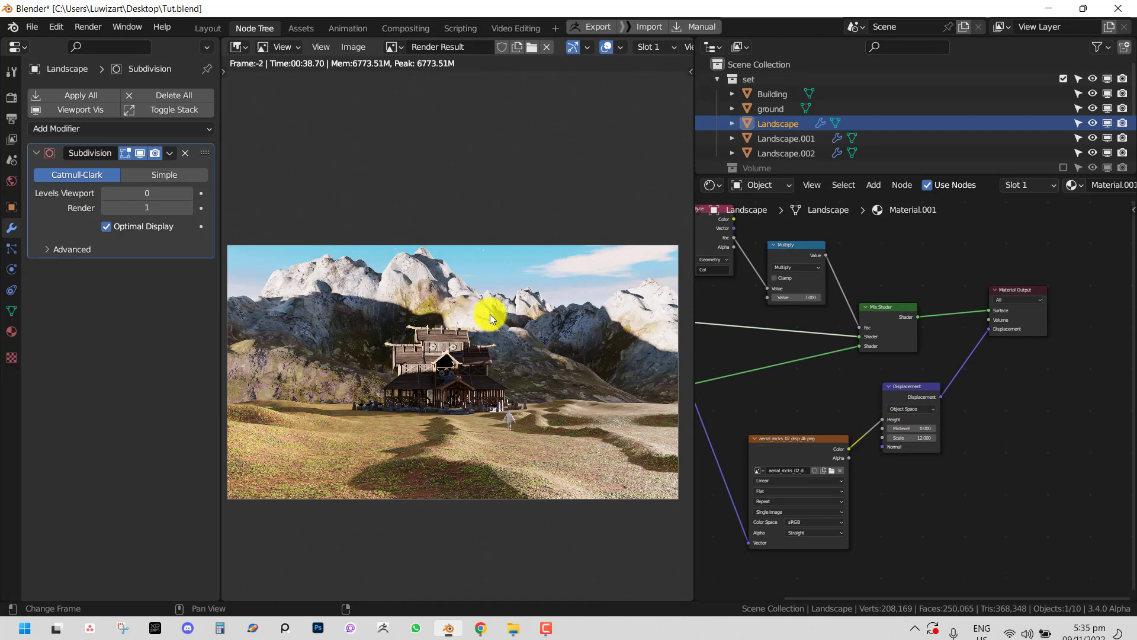
{"action": "middle_click_drag", "start_coordinate": [506, 410], "coordinate": [566, 376]}
{"action": "scroll", "coordinate": [482, 348], "scroll_direction": "up", "scroll_amount": 1}
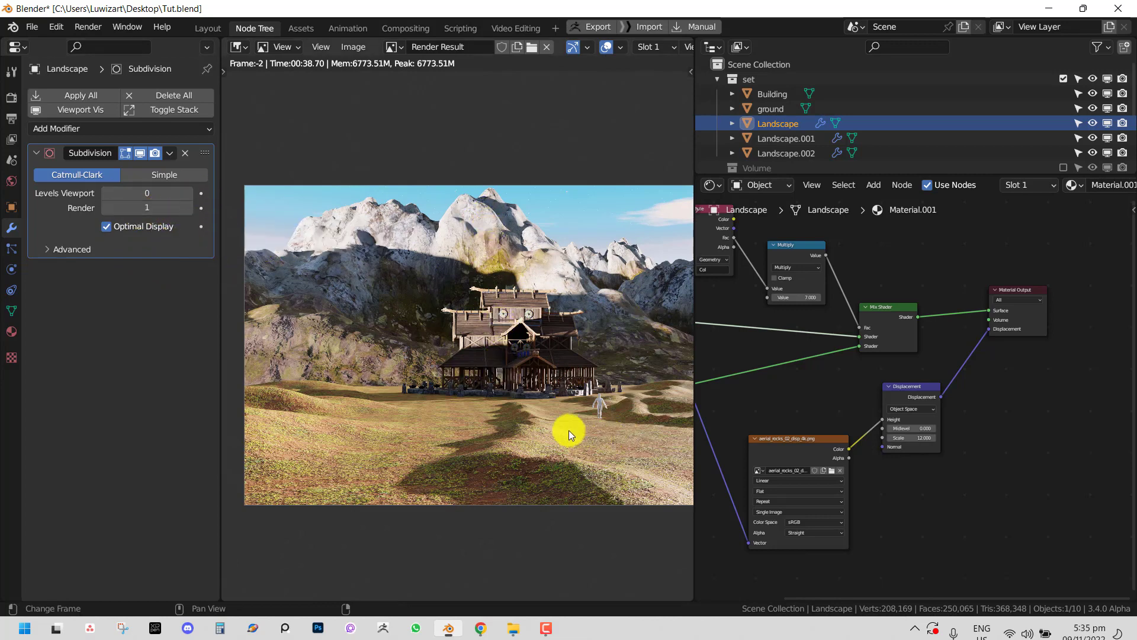
{"action": "scroll", "coordinate": [551, 373], "scroll_direction": "up", "scroll_amount": 4}
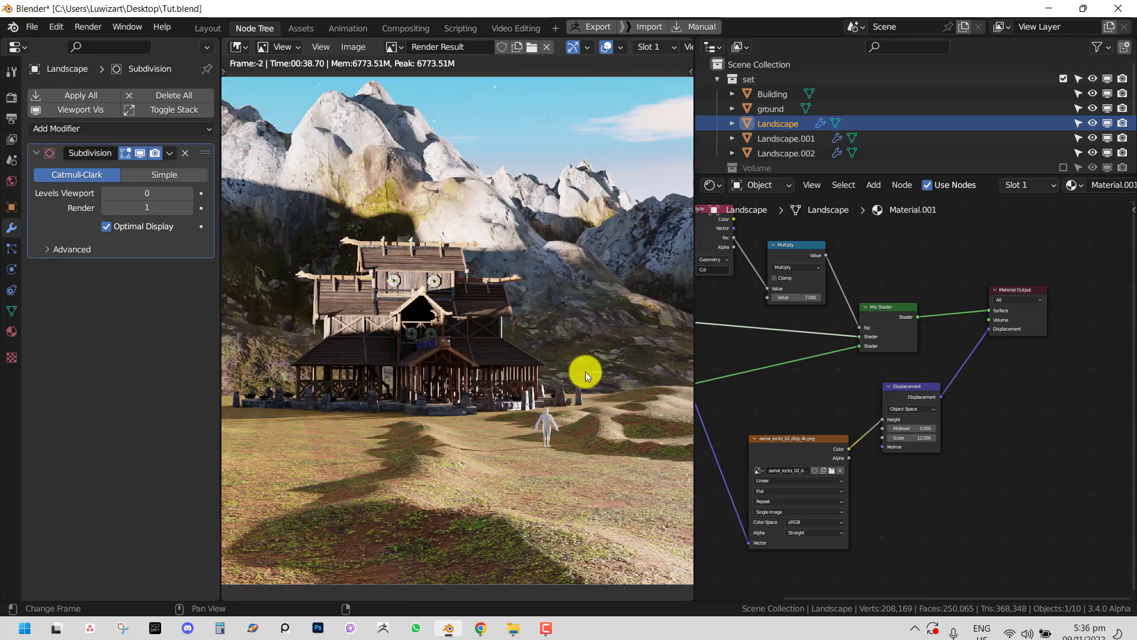
{"action": "key", "text": "shift+F5"}
{"action": "middle_click_drag", "start_coordinate": [559, 504], "coordinate": [435, 393]}
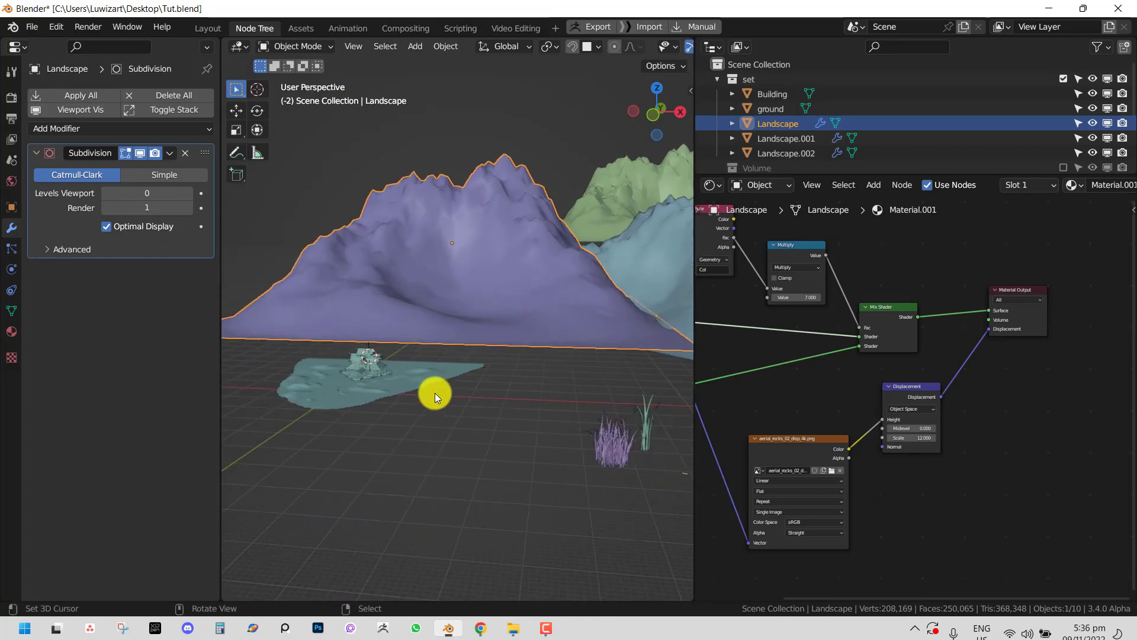
Step: Select the ground object and frame it in the viewport
{"action": "left_click", "coordinate": [340, 392]}
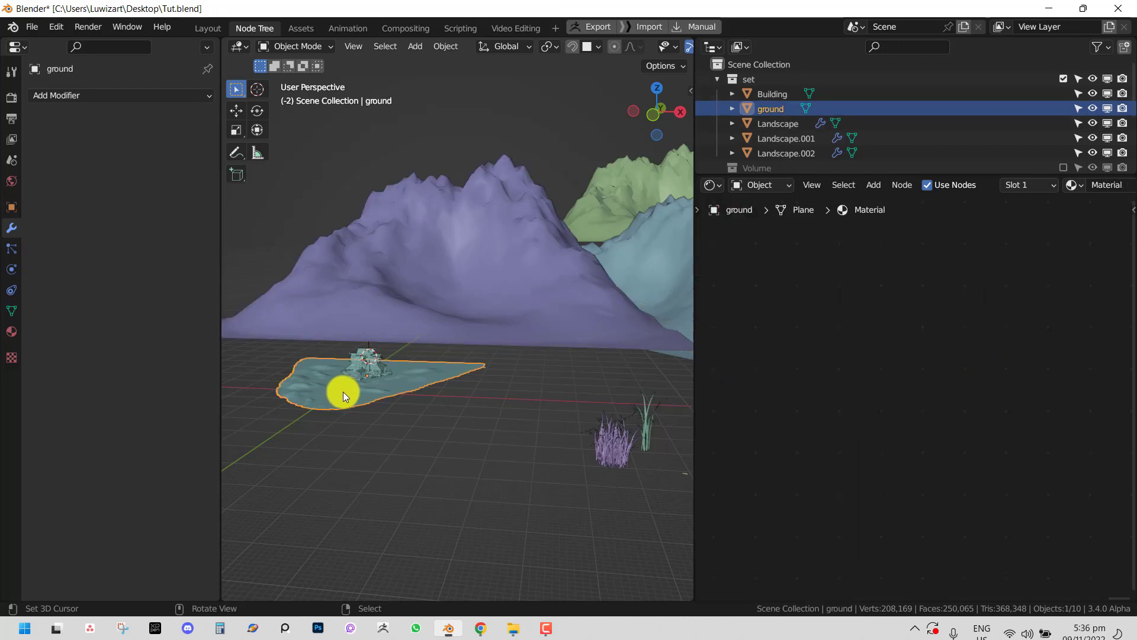
{"action": "key", "text": "KP_Decimal"}
{"action": "scroll", "coordinate": [496, 396], "scroll_direction": "up", "scroll_amount": 6}
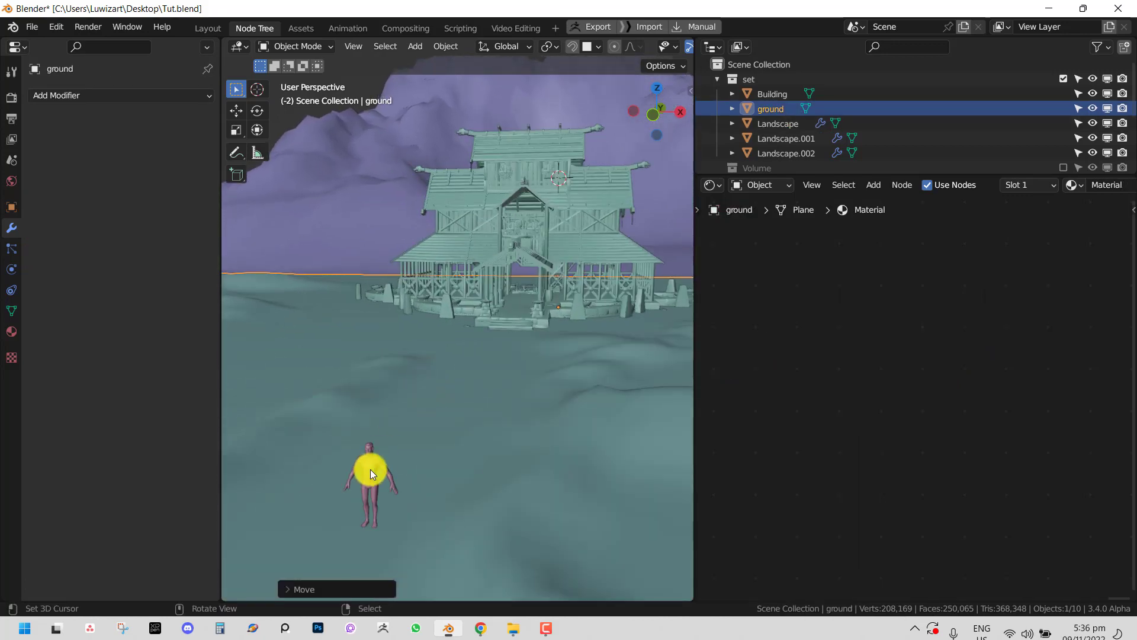
Step: Select the scale human, collapse the set collection, and switch to the camera view
{"action": "left_click", "coordinate": [371, 469]}
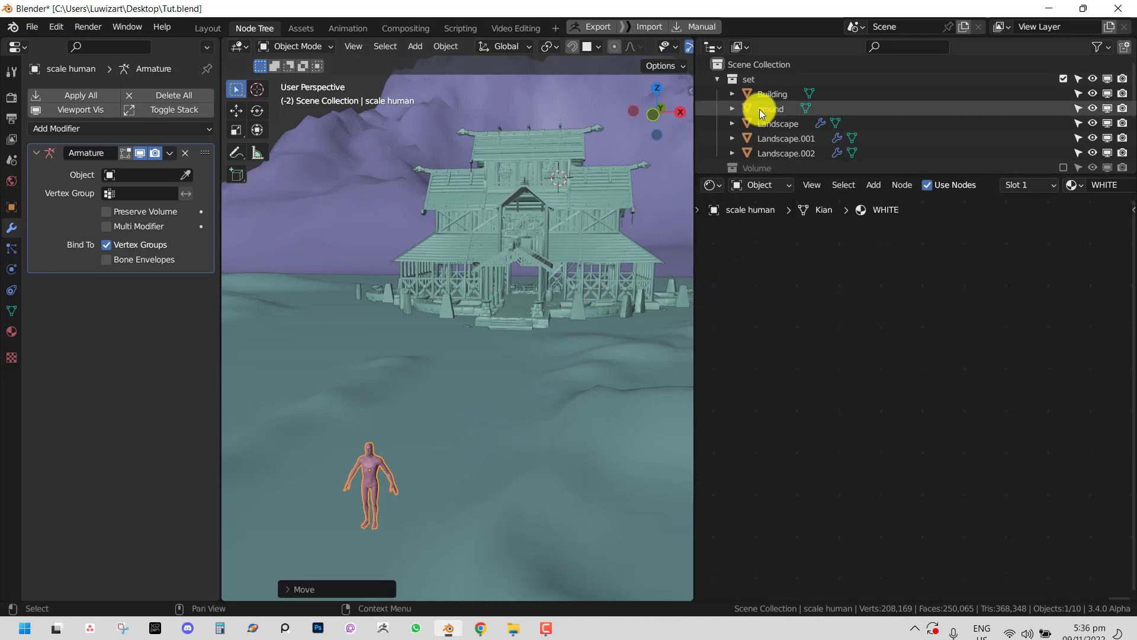
{"action": "left_click", "coordinate": [714, 79]}
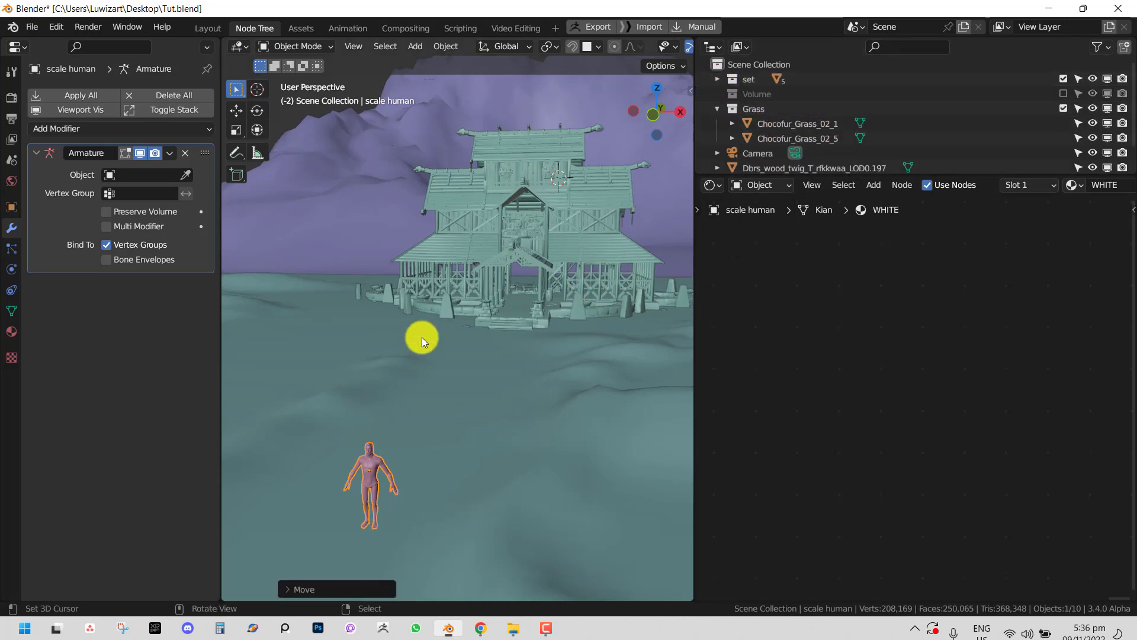
{"action": "middle_click_drag", "start_coordinate": [422, 336], "coordinate": [465, 407]}
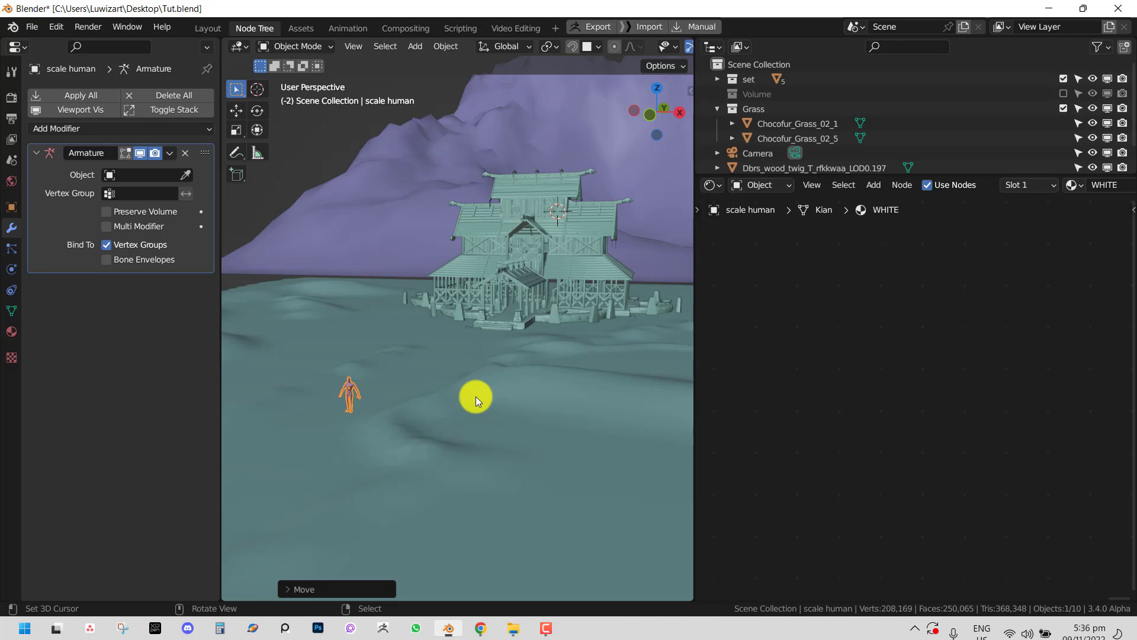
{"action": "key", "text": "KP_0"}
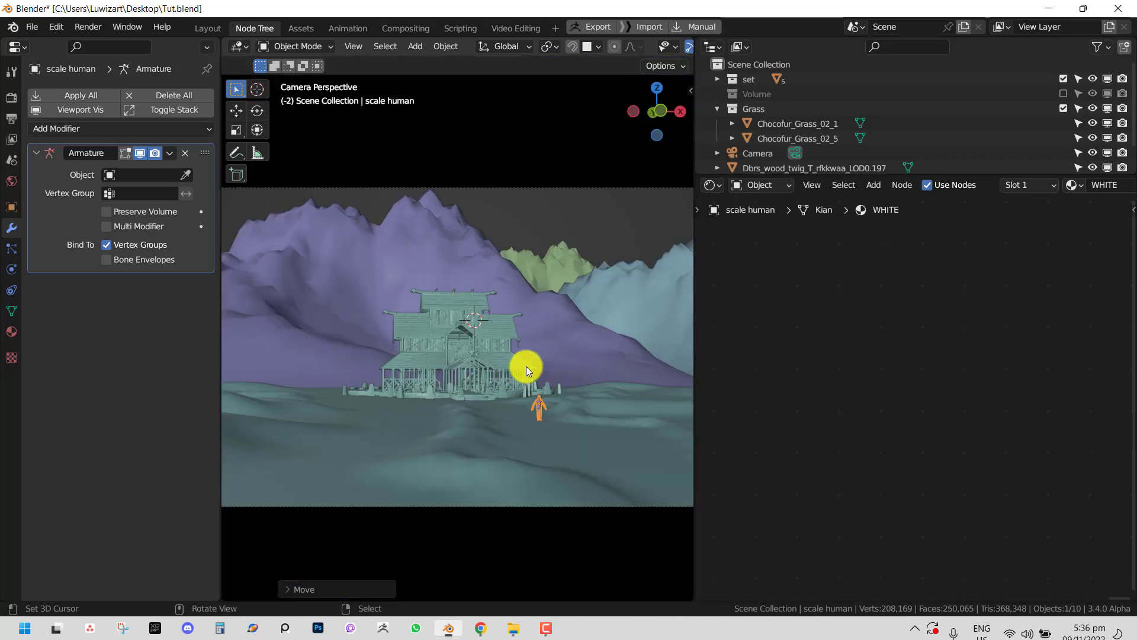
Step: Show the Render Result maximized to the full window and zoom in on the image
{"action": "key", "text": "F11"}
{"action": "scroll", "coordinate": [510, 360], "scroll_direction": "down", "scroll_amount": 2}
{"action": "key", "text": "ctrl+space"}
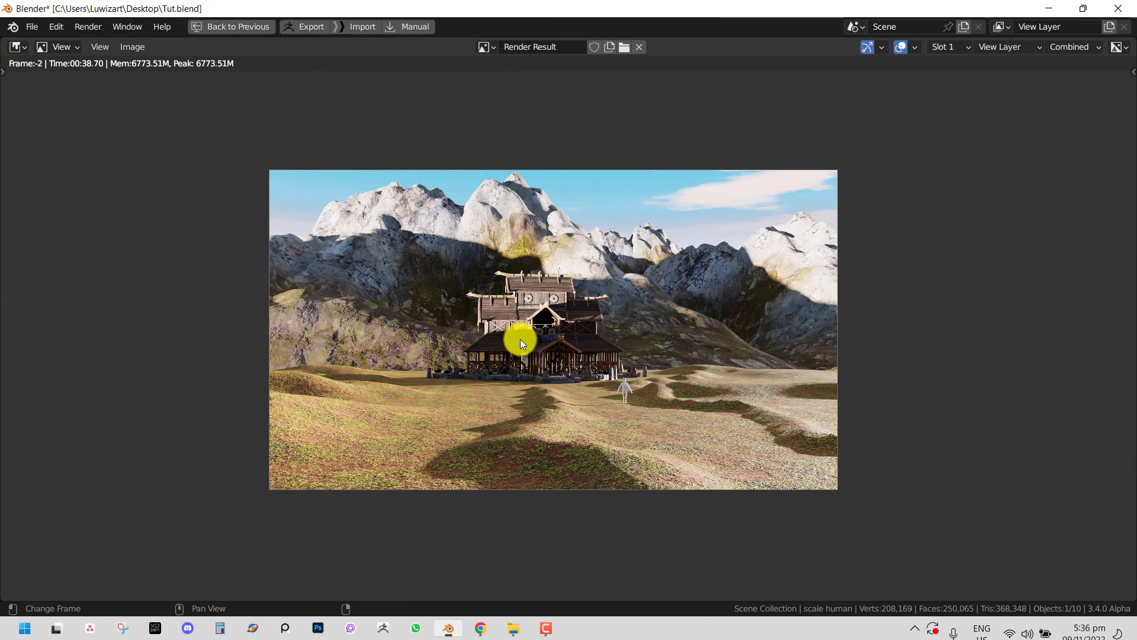
{"action": "scroll", "coordinate": [613, 331], "scroll_direction": "up", "scroll_amount": 1}
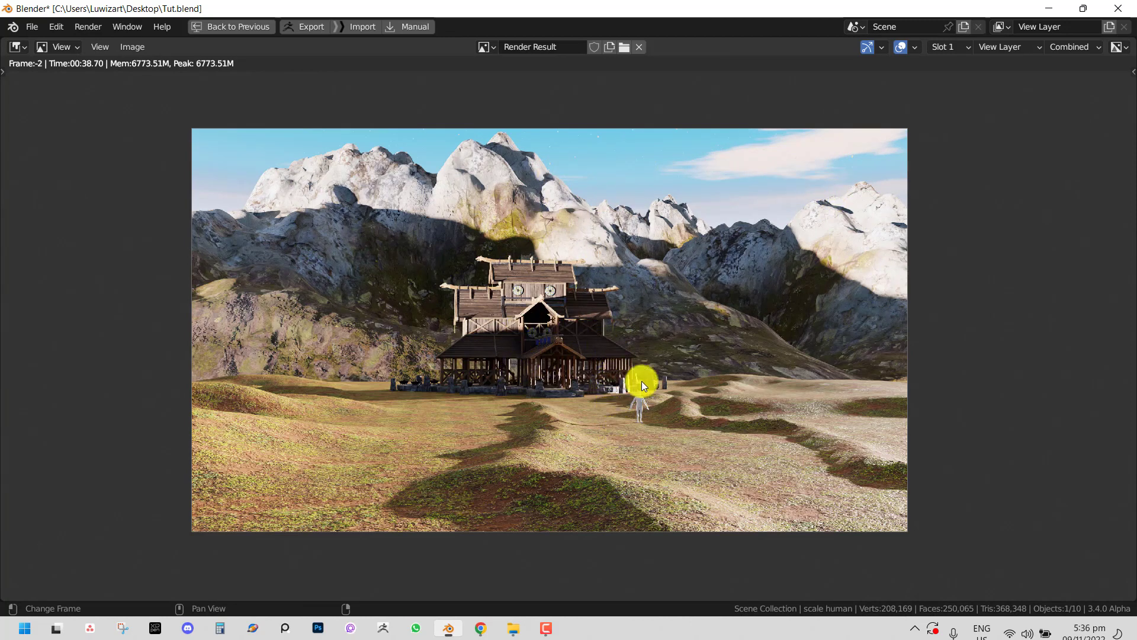
{"action": "scroll", "coordinate": [641, 360], "scroll_direction": "up", "scroll_amount": 1}
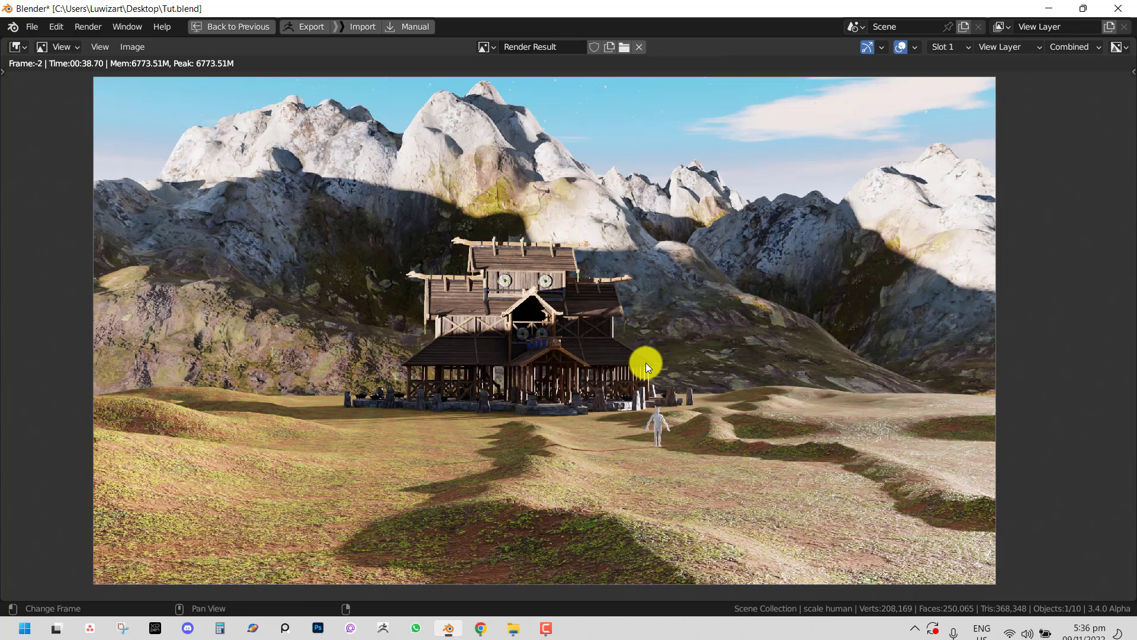
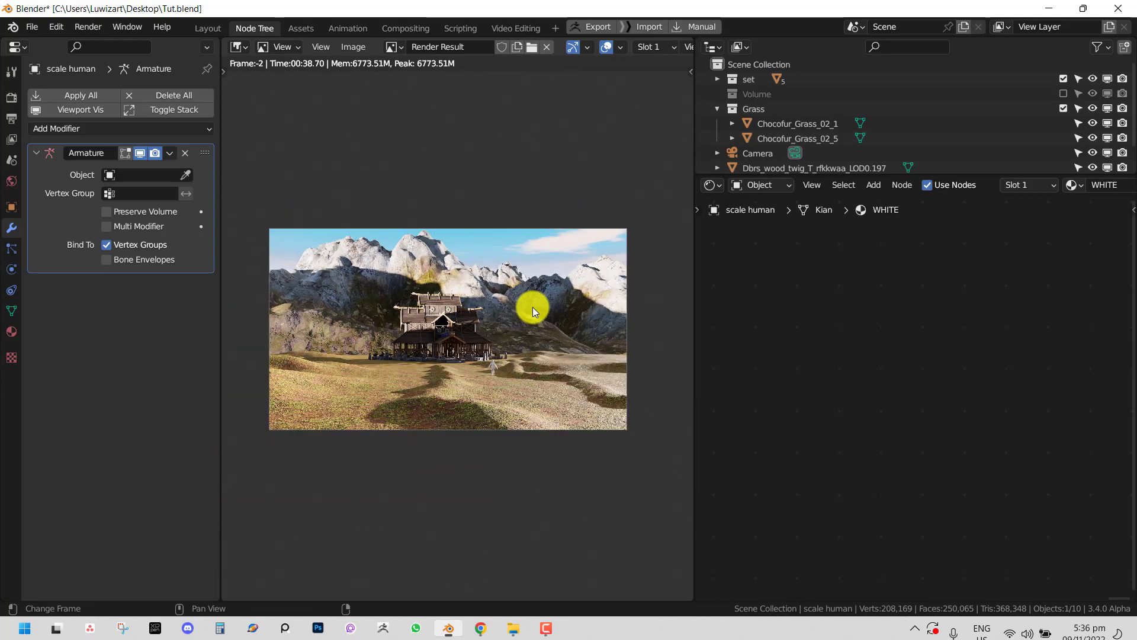
Step: Leave the Render Result and go back to the Layout workspace's view of the mountain and house scene
{"action": "key", "text": "Escape"}
{"action": "middle_click_drag", "start_coordinate": [532, 307], "coordinate": [517, 331]}
{"action": "left_click", "coordinate": [209, 27]}
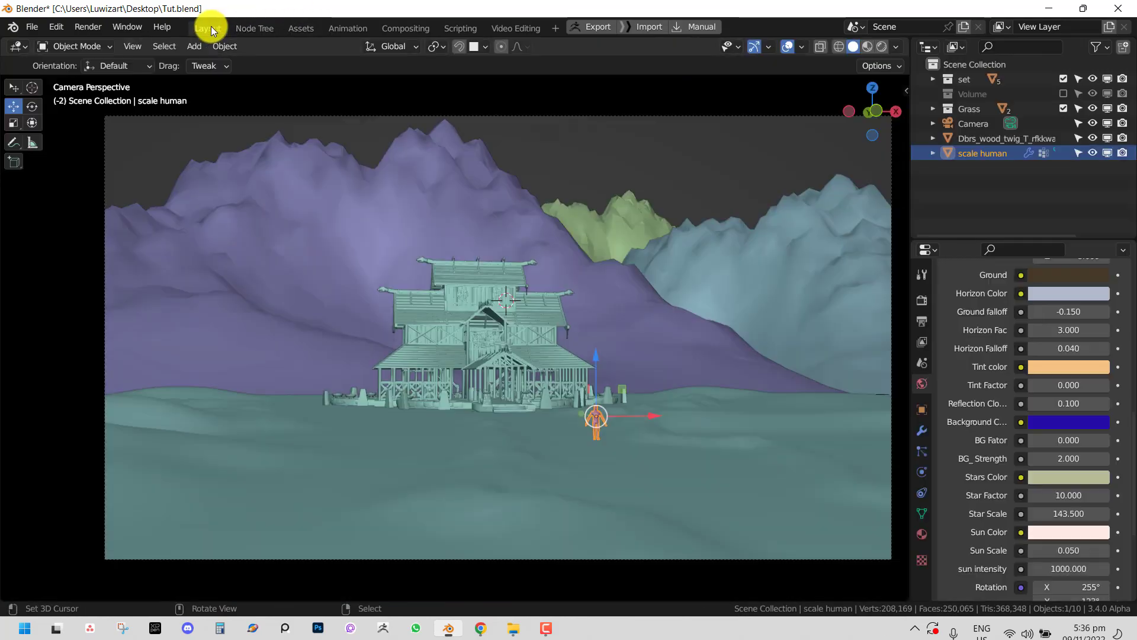
Step: Navigate around the scene and select the ground terrain island
{"action": "middle_click_drag", "start_coordinate": [648, 310], "coordinate": [441, 302]}
{"action": "scroll", "coordinate": [408, 271], "scroll_direction": "up", "scroll_amount": 3}
{"action": "scroll", "coordinate": [442, 302], "scroll_direction": "down", "scroll_amount": 3}
{"action": "middle_click_drag", "start_coordinate": [201, 308], "coordinate": [465, 315], "text": "shift"}
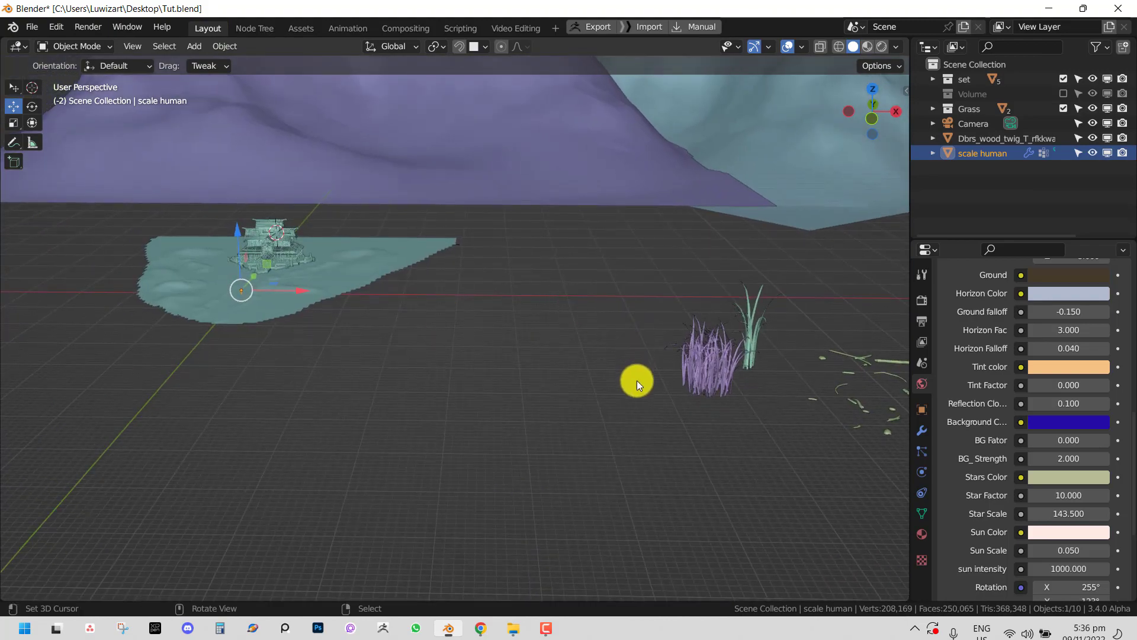
{"action": "middle_click_drag", "start_coordinate": [635, 381], "coordinate": [654, 417]}
{"action": "left_click", "coordinate": [663, 446]}
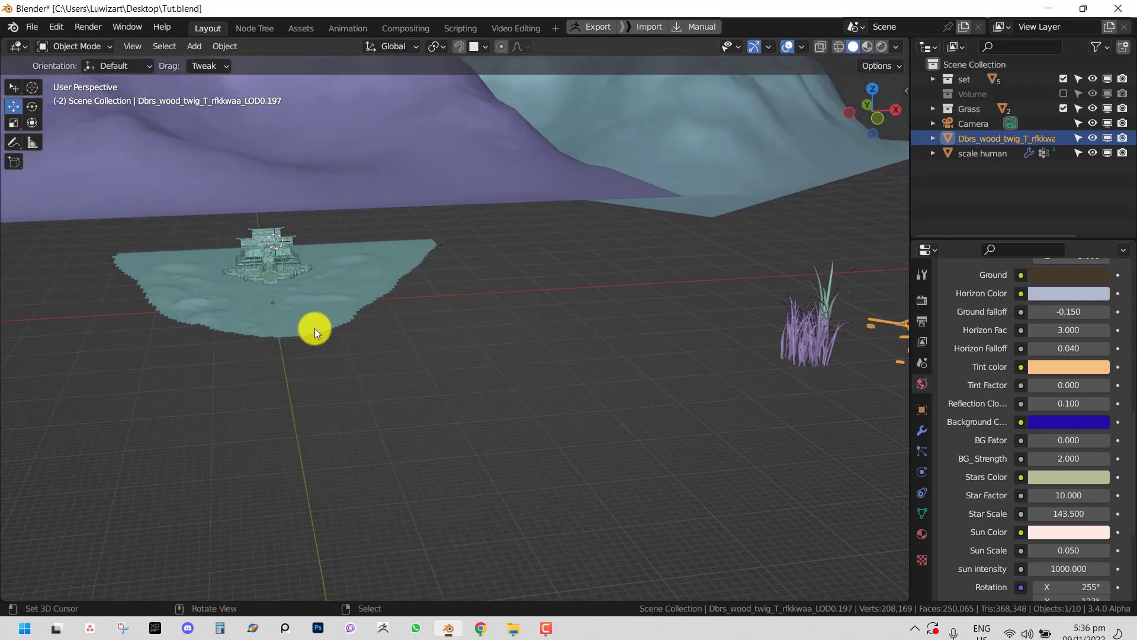
{"action": "left_click", "coordinate": [317, 328]}
Step: Switch to the Node Tree workspace and isolate the ground in local view
{"action": "left_click", "coordinate": [259, 27]}
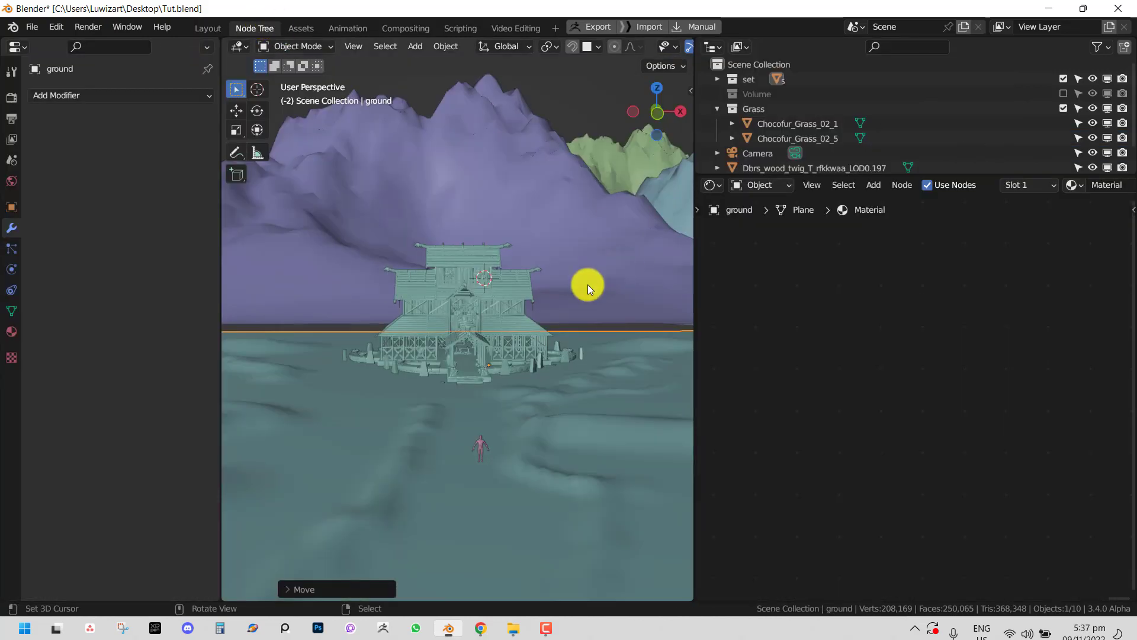
{"action": "middle_click_drag", "start_coordinate": [587, 284], "coordinate": [563, 353]}
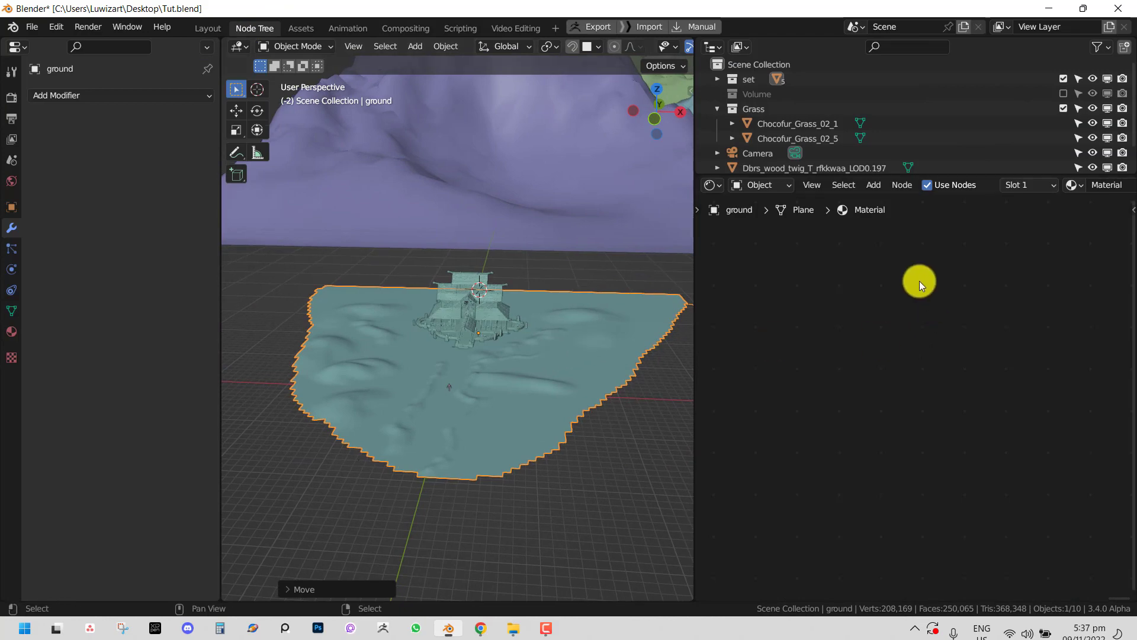
{"action": "middle_click_drag", "start_coordinate": [472, 418], "coordinate": [449, 416]}
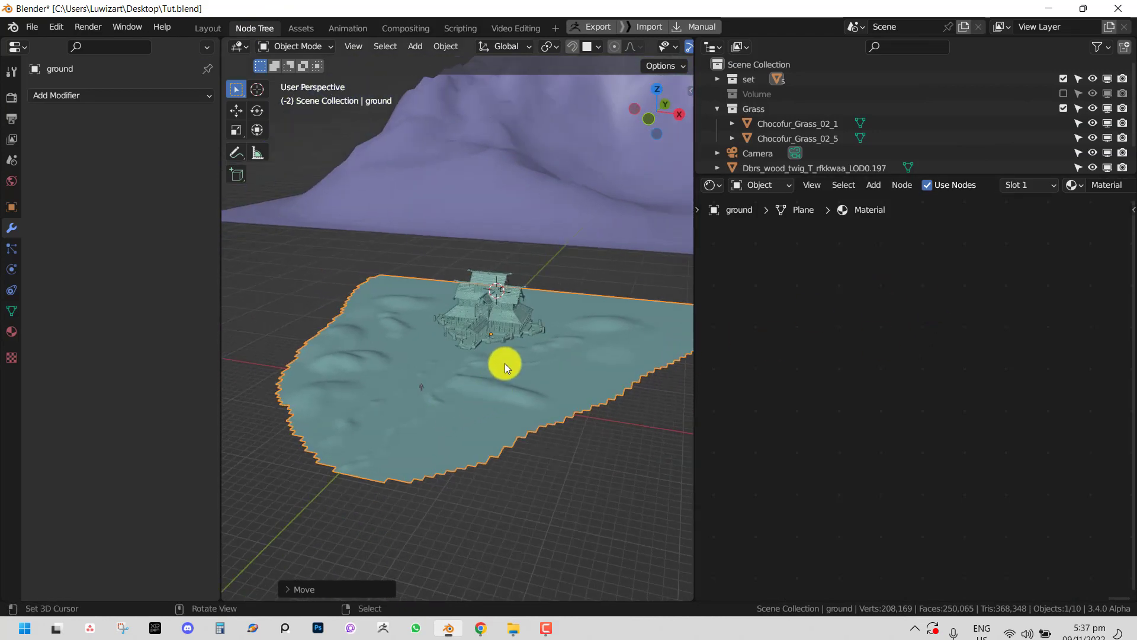
{"action": "key", "text": "KP_Divide"}
{"action": "middle_click_drag", "start_coordinate": [508, 363], "coordinate": [490, 389]}
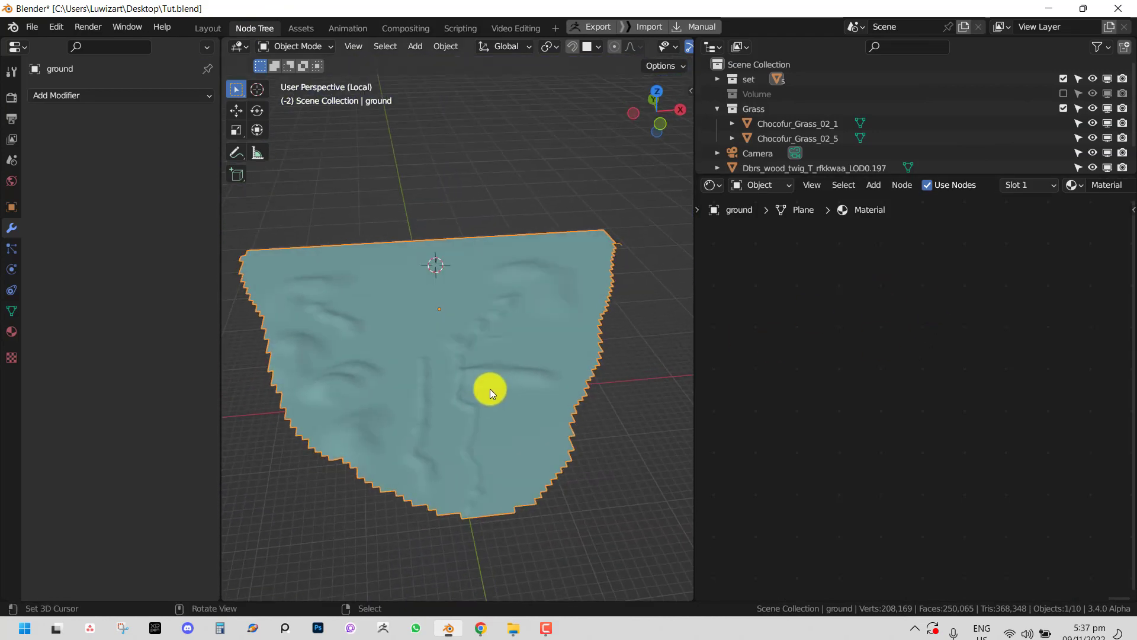
{"action": "left_click", "coordinate": [709, 184]}
Step: Create a new geometry node tree on the ground named 'grass scatter'
{"action": "left_click", "coordinate": [247, 322]}
{"action": "left_click", "coordinate": [938, 185]}
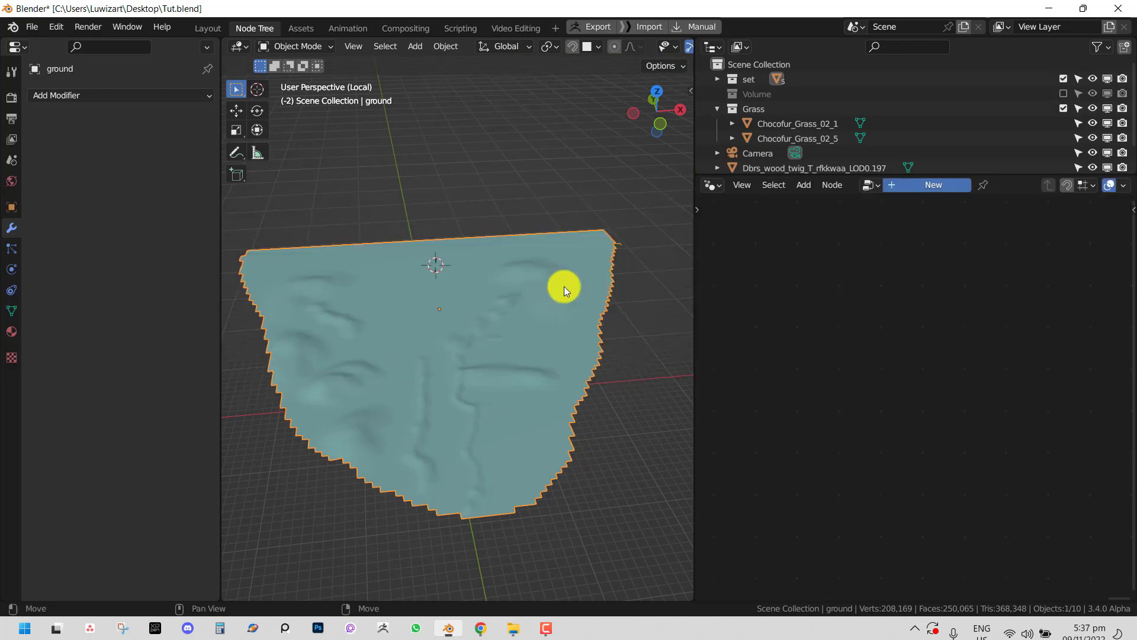
{"action": "middle_click_drag", "start_coordinate": [528, 336], "coordinate": [502, 339]}
{"action": "double_click", "coordinate": [941, 185]}
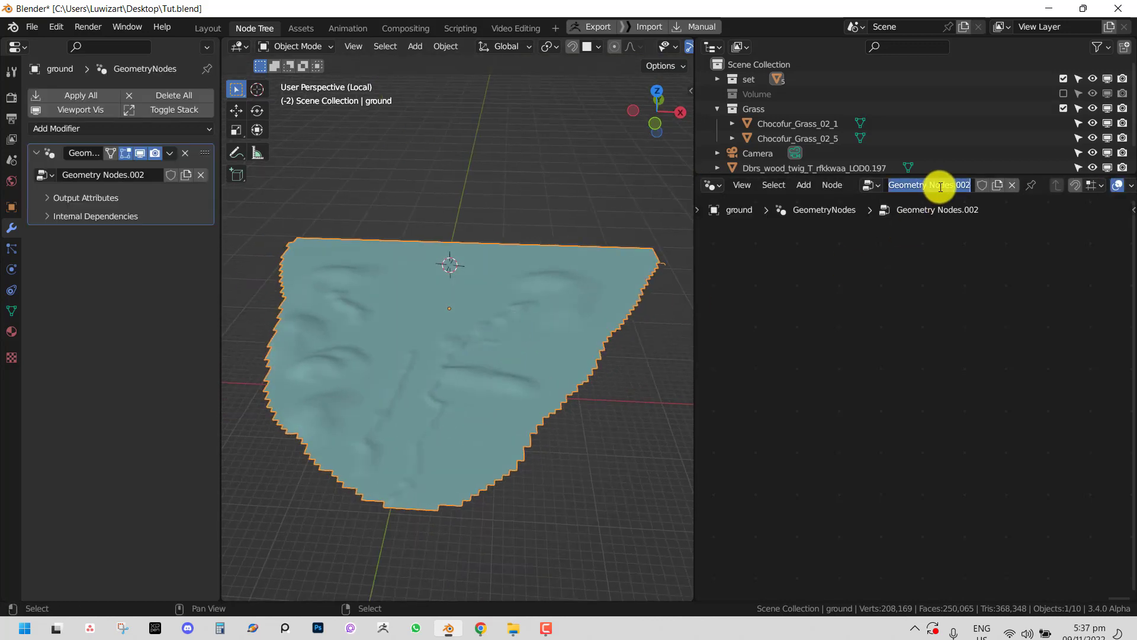
{"action": "type", "text": "gra"}
{"action": "type", "text": "ss scatter"}
{"action": "key", "text": "Return"}
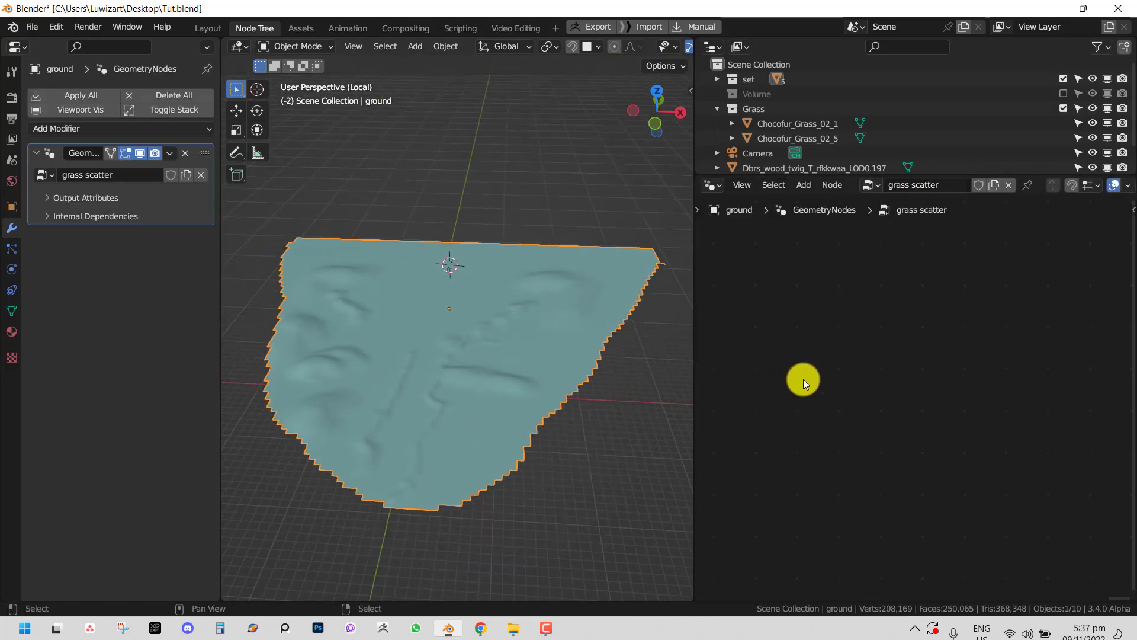
Step: Insert an Instance on Points node into the link between Group Input and Group Output
{"action": "middle_click_drag", "start_coordinate": [803, 381], "coordinate": [929, 338]}
{"action": "middle_click_drag", "start_coordinate": [844, 376], "coordinate": [1013, 322]}
{"action": "middle_click_drag", "start_coordinate": [777, 370], "coordinate": [1005, 340]}
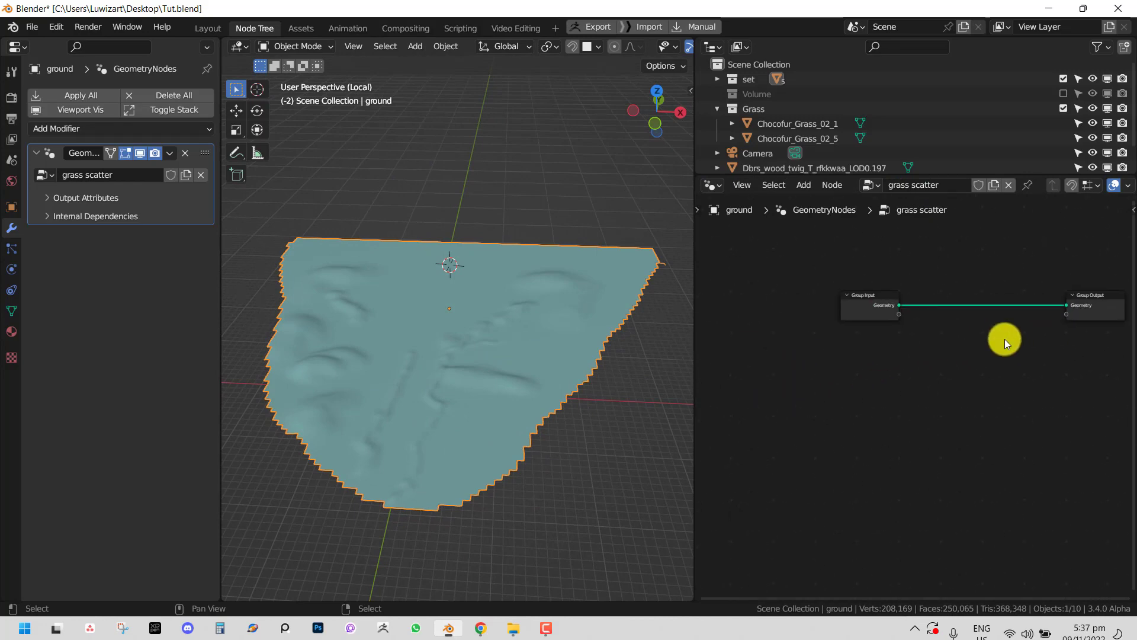
{"action": "middle_click_drag", "start_coordinate": [872, 338], "coordinate": [848, 365]}
{"action": "scroll", "coordinate": [894, 337], "scroll_direction": "up", "scroll_amount": 3}
{"action": "key", "text": "shift+a"}
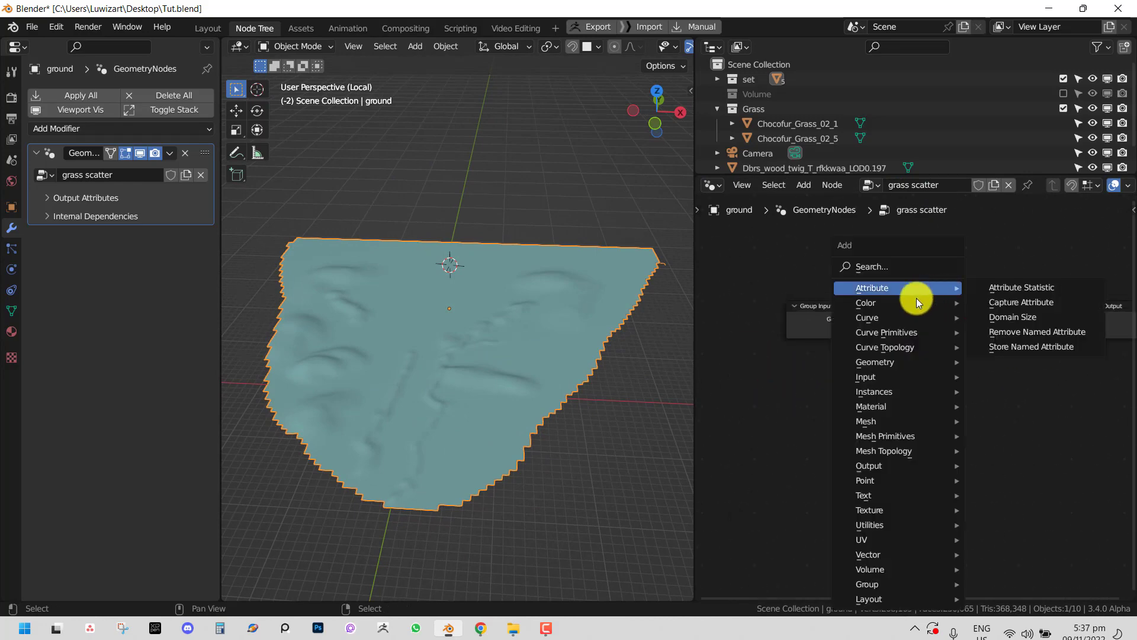
{"action": "mouse_move", "coordinate": [902, 394]}
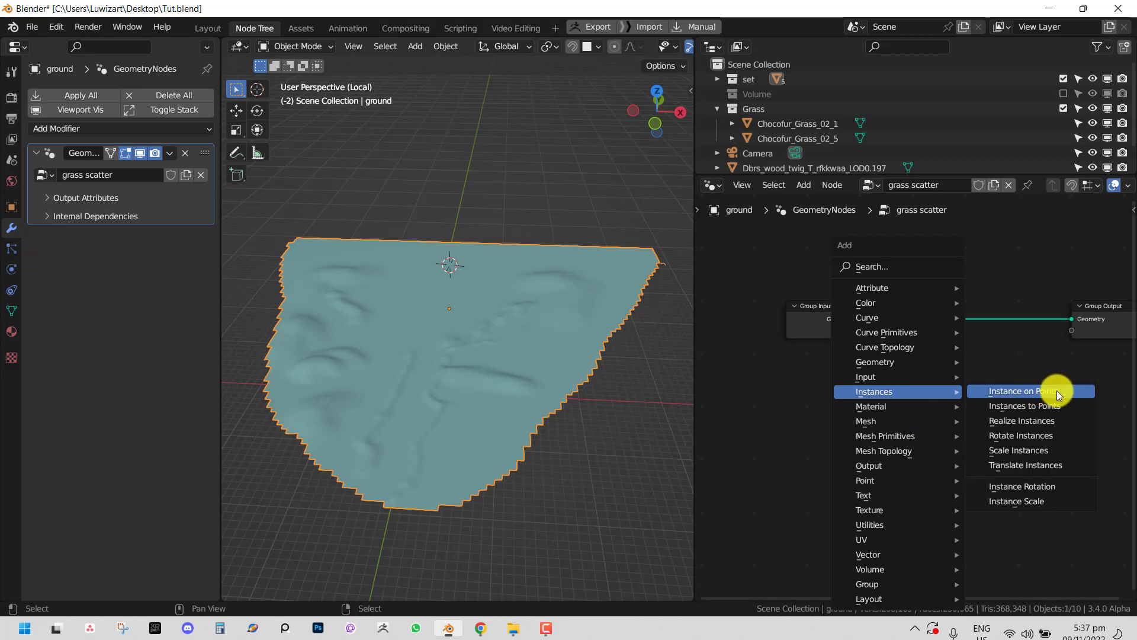
{"action": "left_click", "coordinate": [1063, 389]}
{"action": "left_click", "coordinate": [955, 281]}
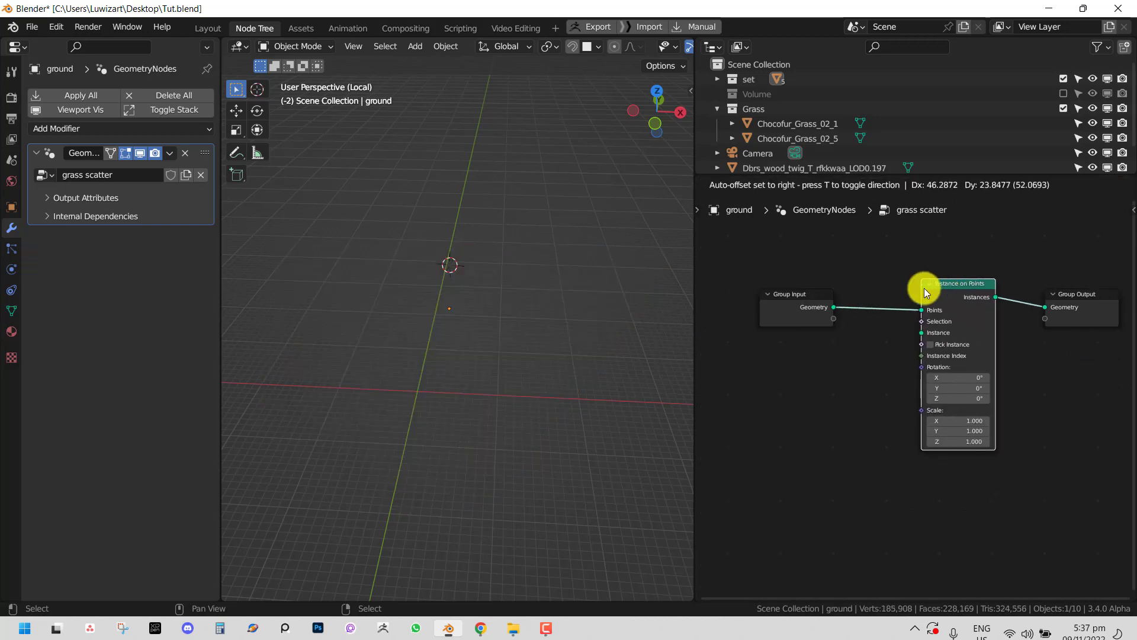
{"action": "scroll", "coordinate": [922, 289], "scroll_direction": "down", "scroll_amount": 2}
{"action": "middle_click_drag", "start_coordinate": [525, 294], "coordinate": [515, 298]}
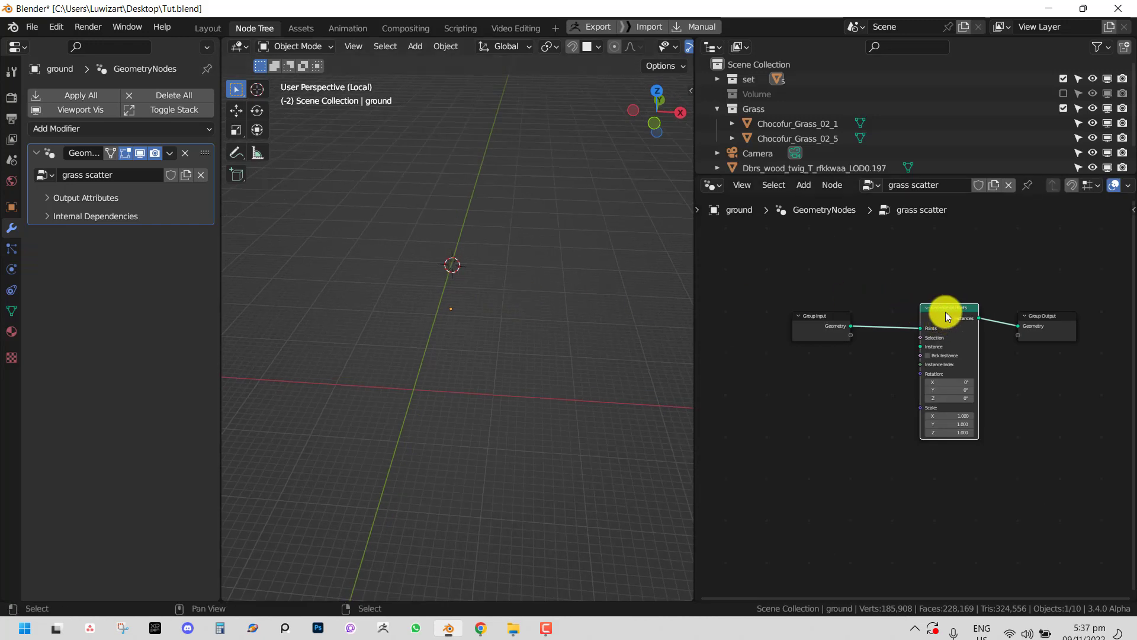
{"action": "left_click_drag", "start_coordinate": [944, 310], "coordinate": [984, 288]}
Step: Add a Join Geometry node before the Group Output and feed the instances into it
{"action": "key", "text": "shift+a"}
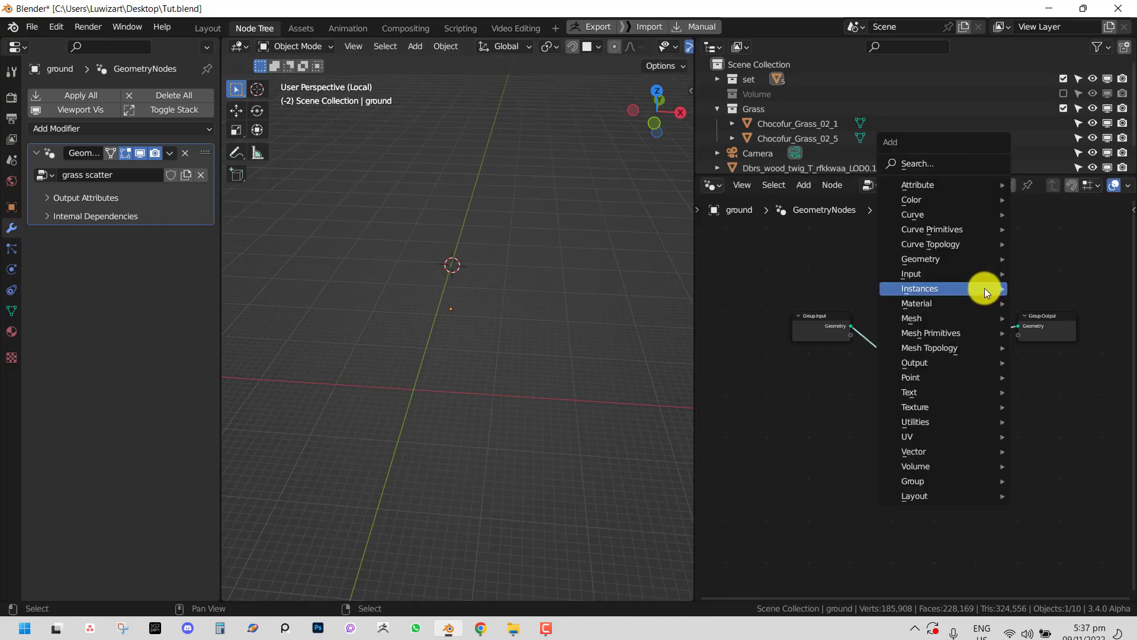
{"action": "mouse_move", "coordinate": [979, 287]}
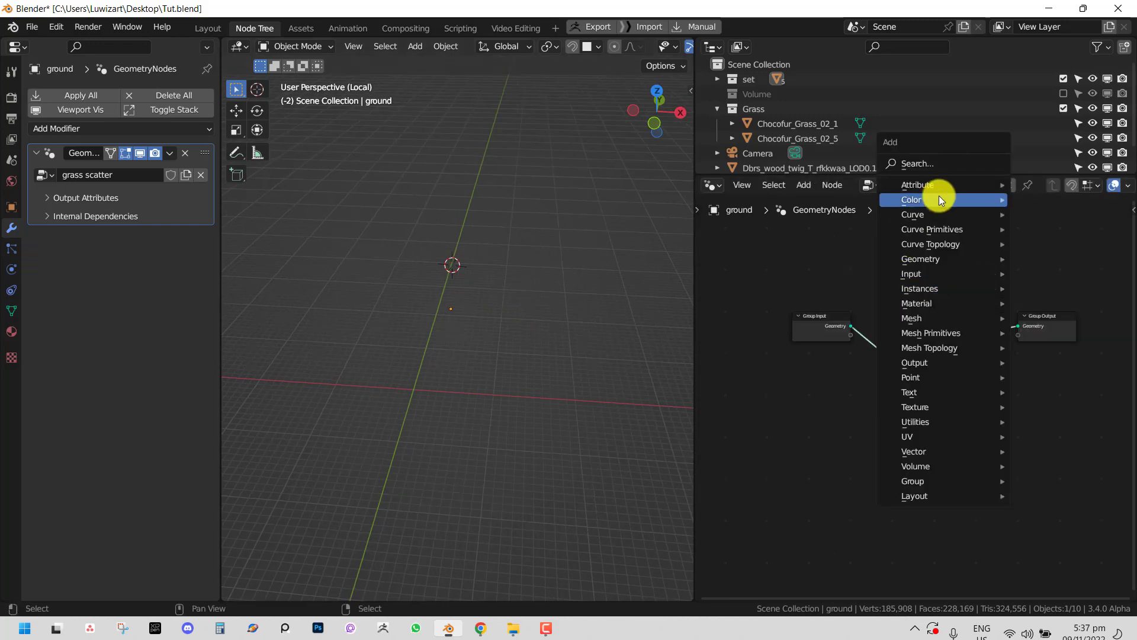
{"action": "mouse_move", "coordinate": [934, 259]}
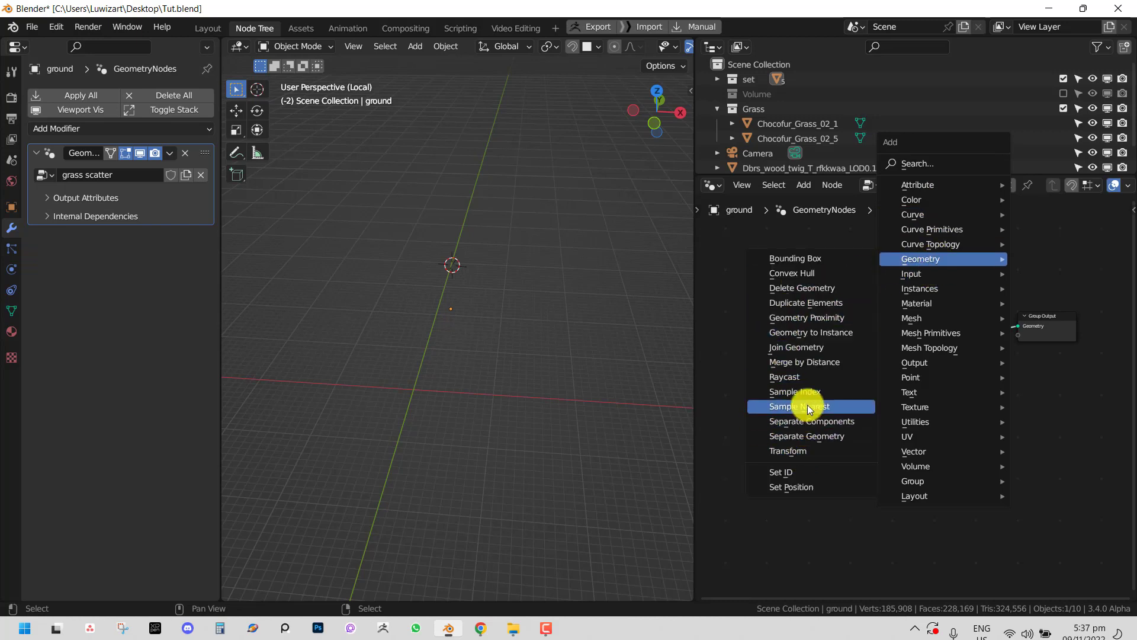
{"action": "left_click", "coordinate": [806, 347]}
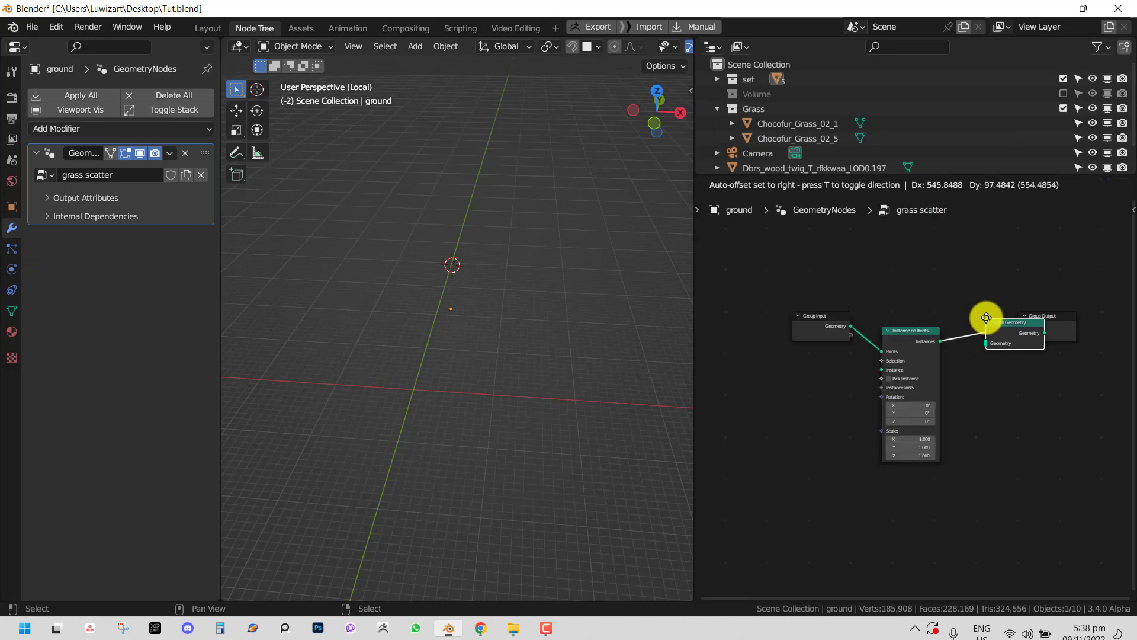
{"action": "left_click", "coordinate": [985, 319]}
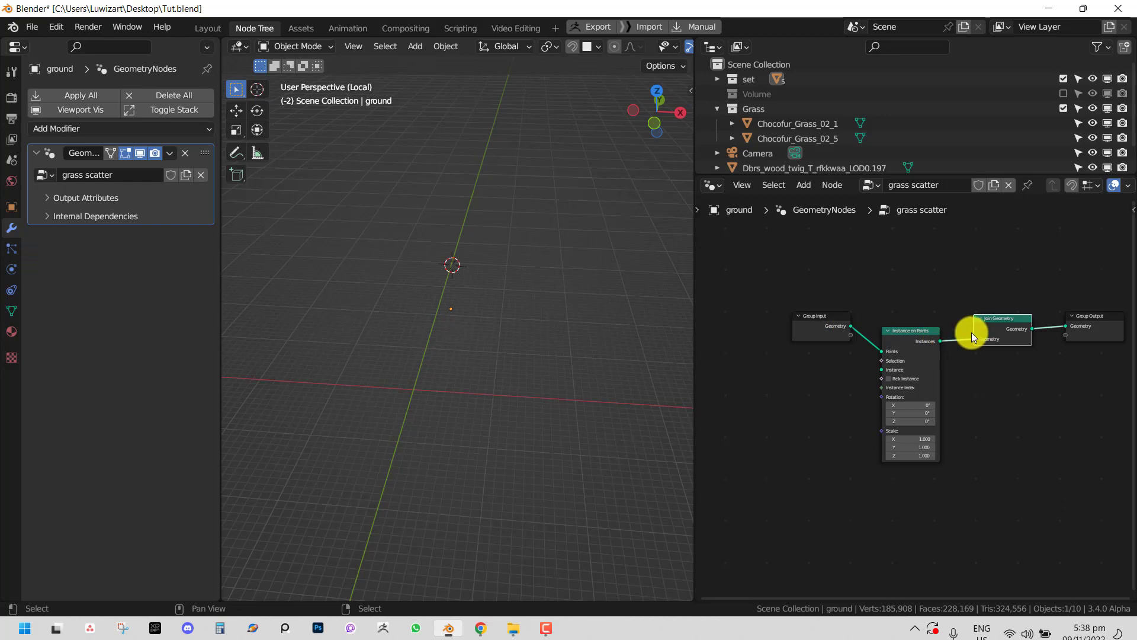
{"action": "left_click_drag", "start_coordinate": [972, 333], "coordinate": [922, 342]}
{"action": "right_click", "coordinate": [922, 342]}
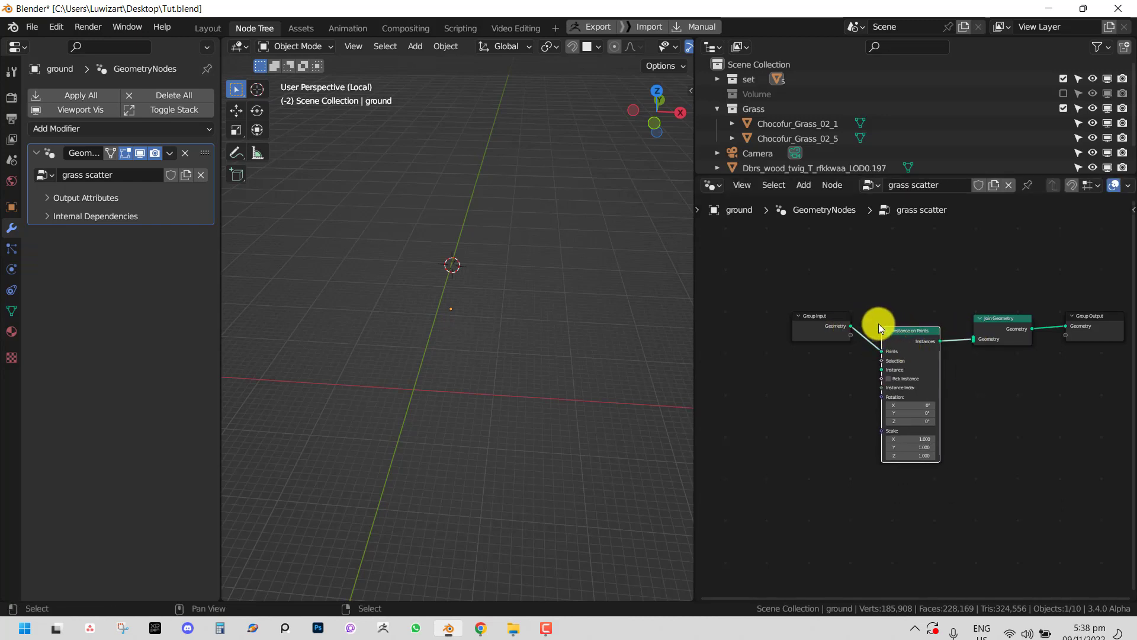
{"action": "key", "text": "ctrl+z"}
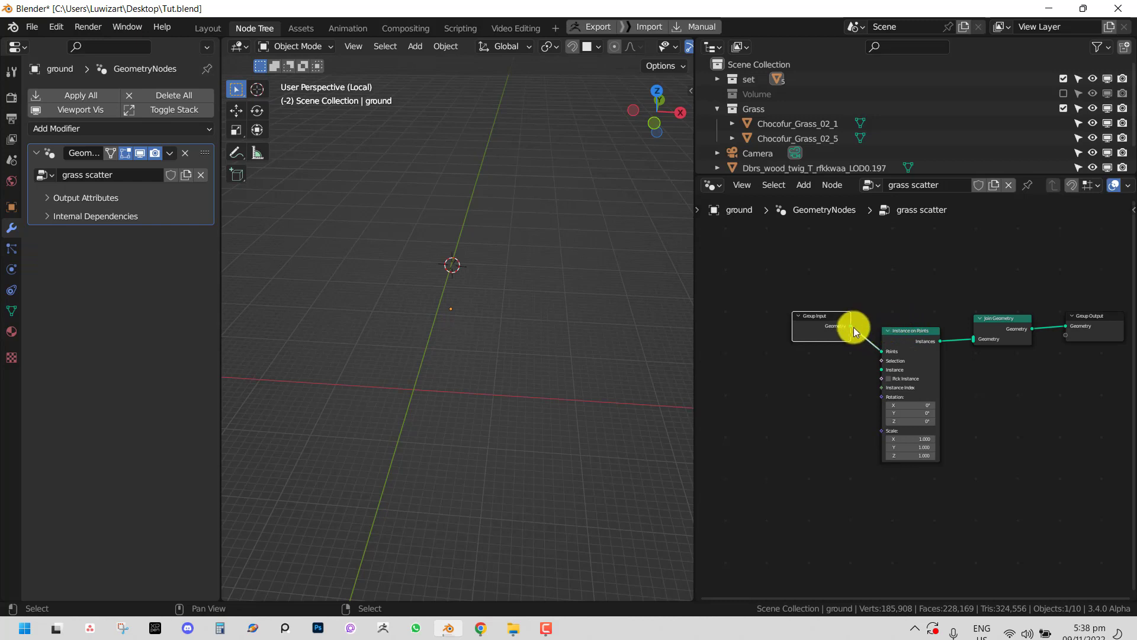
Step: Connect the original ground geometry from Group Input into Join Geometry so the terrain shows again
{"action": "left_click_drag", "start_coordinate": [851, 326], "coordinate": [973, 337]}
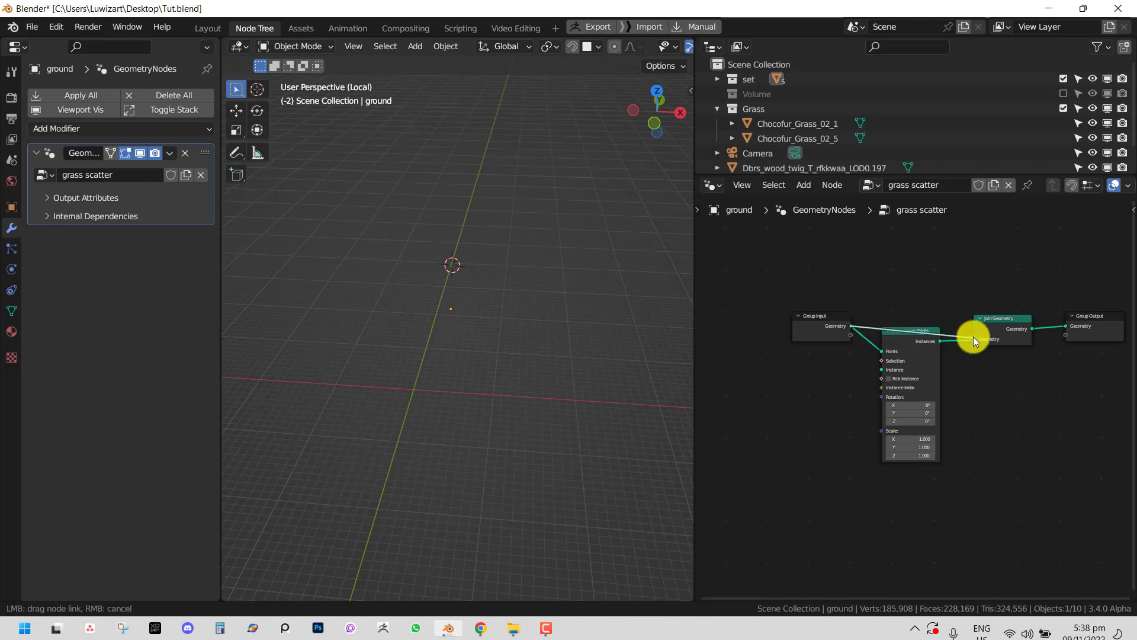
{"action": "left_click_drag", "start_coordinate": [910, 358], "coordinate": [974, 339]}
{"action": "middle_click_drag", "start_coordinate": [527, 287], "coordinate": [554, 277]}
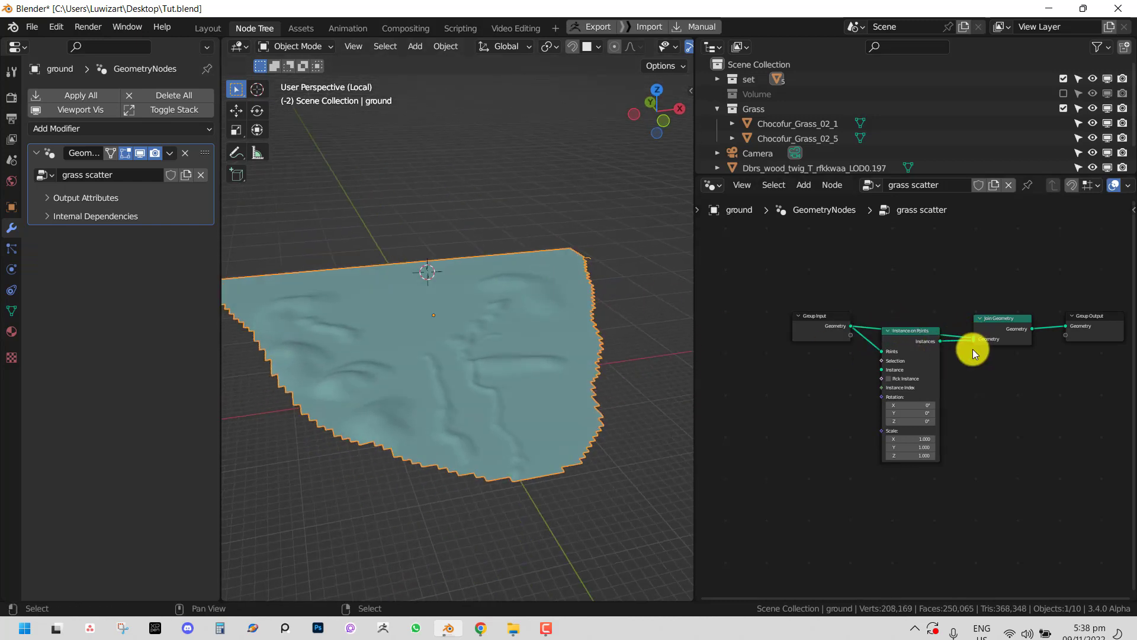
{"action": "scroll", "coordinate": [910, 359], "scroll_direction": "up", "scroll_amount": 2}
{"action": "middle_click_drag", "start_coordinate": [910, 358], "coordinate": [953, 342]}
{"action": "middle_click_drag", "start_coordinate": [446, 345], "coordinate": [554, 317]}
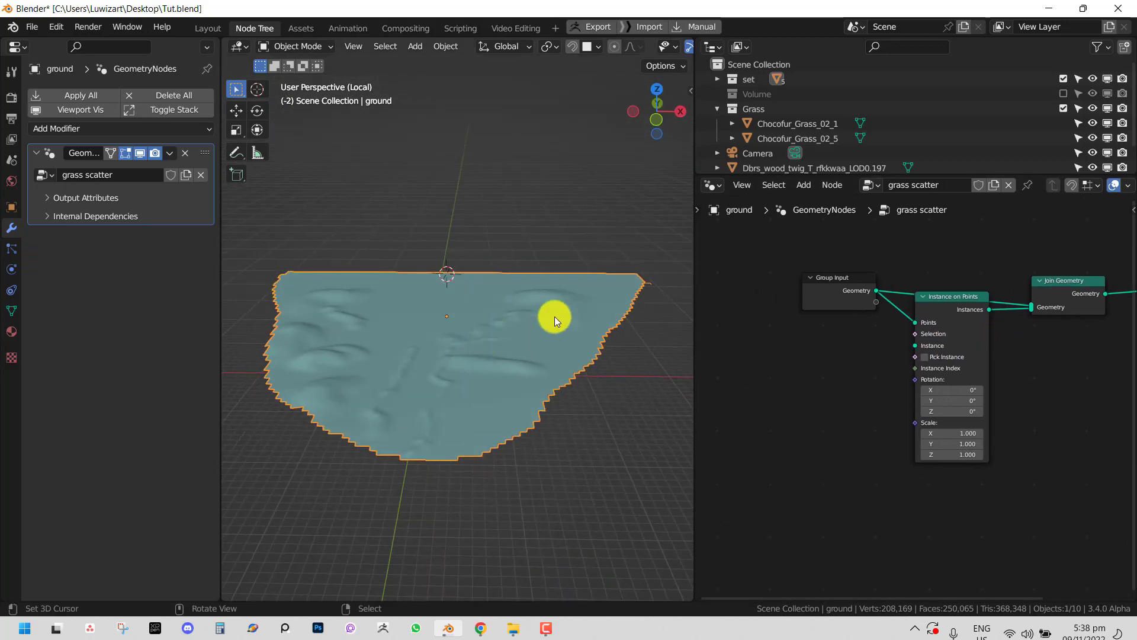
{"action": "middle_click_drag", "start_coordinate": [459, 364], "coordinate": [442, 343]}
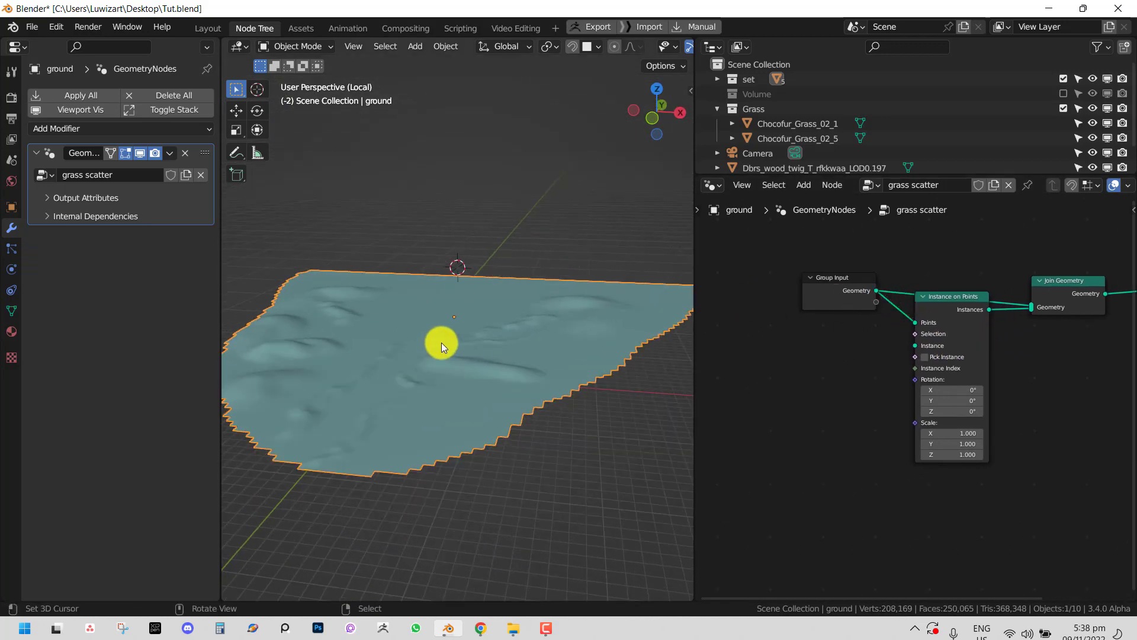
{"action": "scroll", "coordinate": [442, 342], "scroll_direction": "up", "scroll_amount": 2}
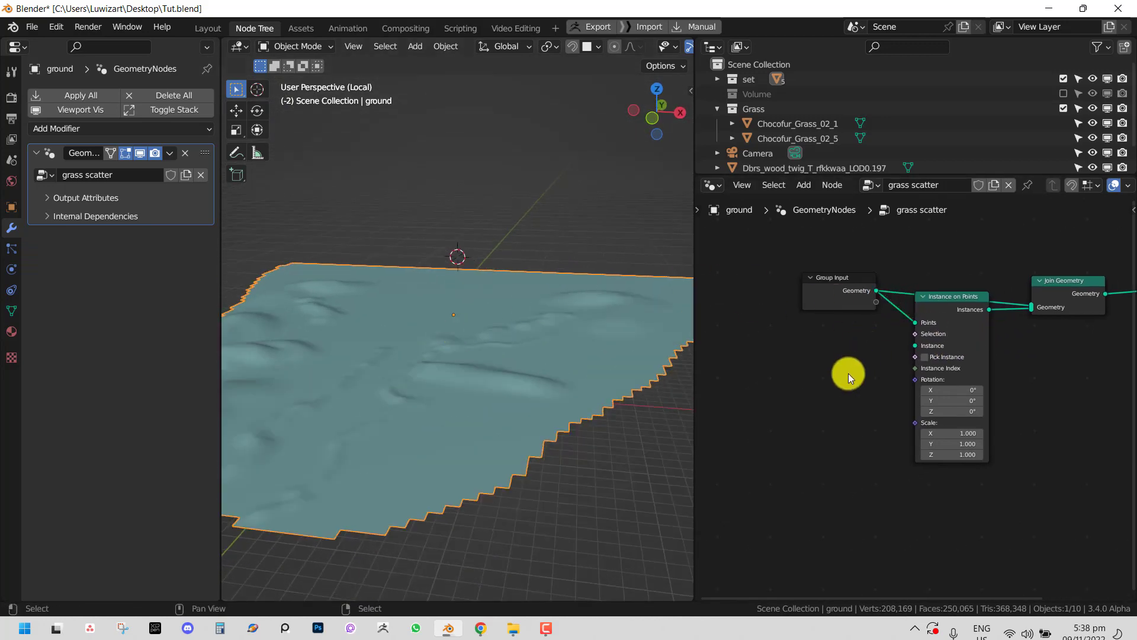
Step: Add the Grass collection as a Collection Info node feeding the Instance input
{"action": "left_click", "coordinate": [716, 109]}
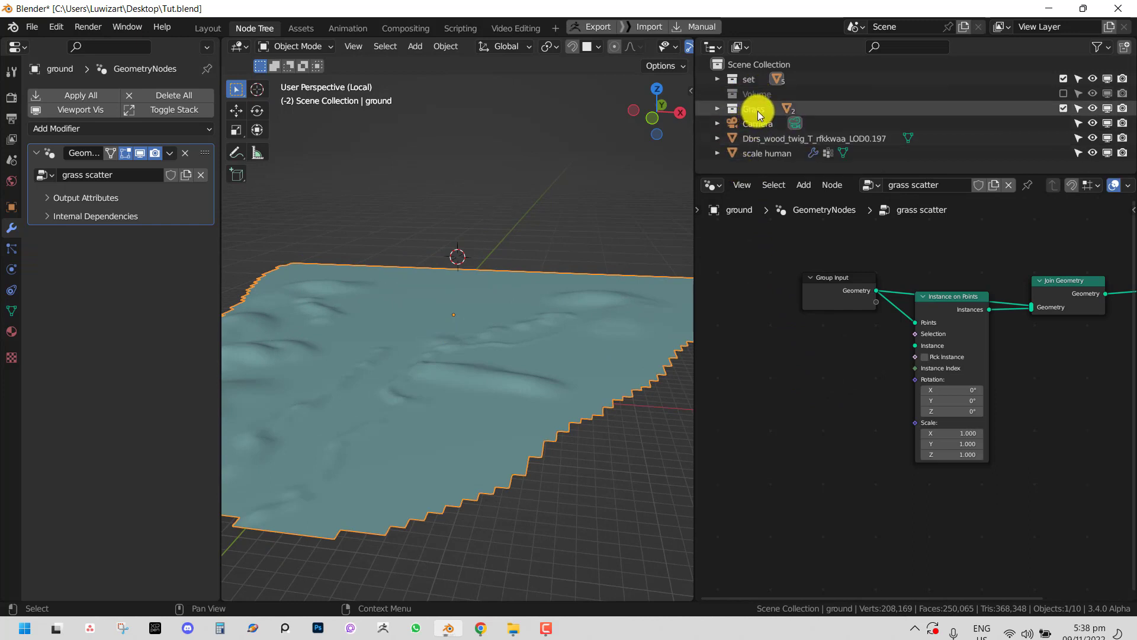
{"action": "left_click_drag", "start_coordinate": [759, 111], "coordinate": [776, 437]}
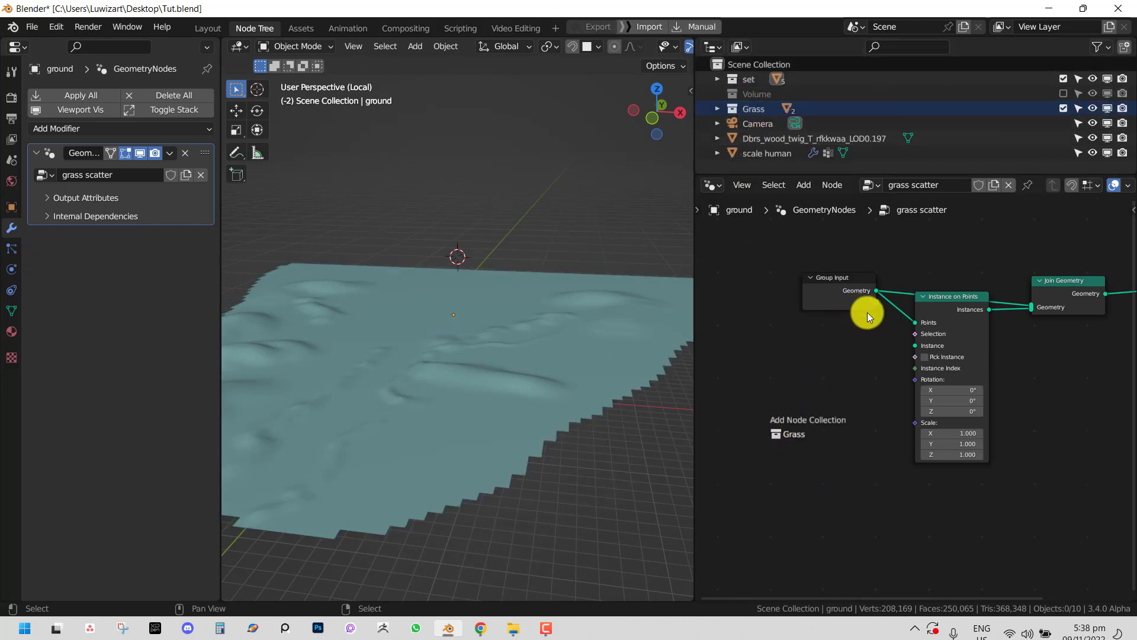
{"action": "left_click_drag", "start_coordinate": [867, 311], "coordinate": [922, 340]}
{"action": "middle_click_drag", "start_coordinate": [403, 335], "coordinate": [715, 371]}
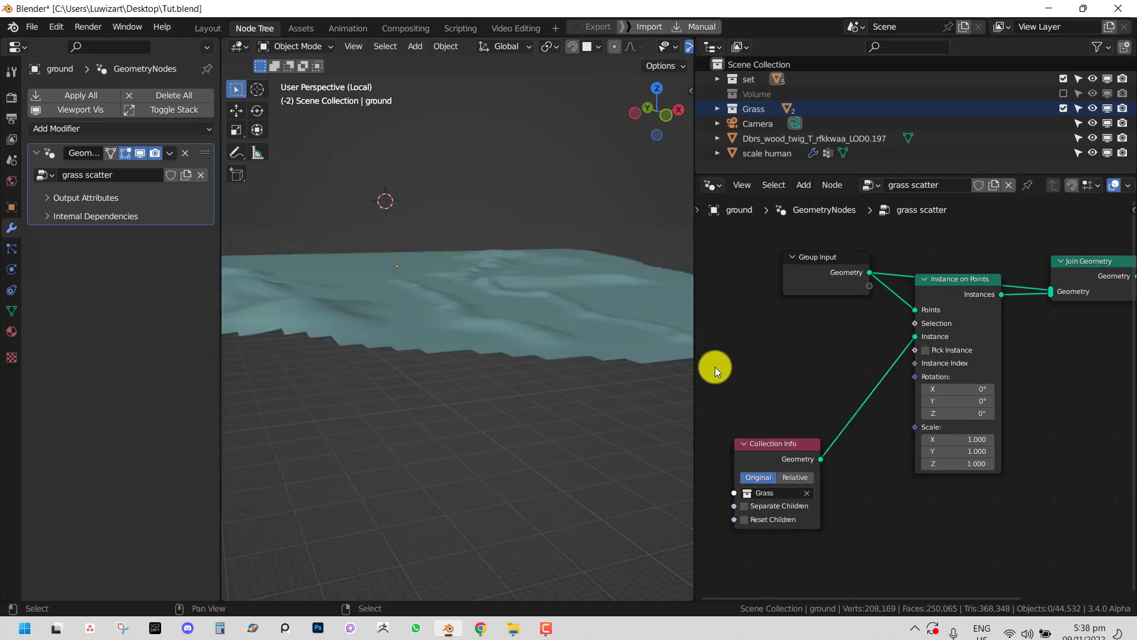
{"action": "middle_click_drag", "start_coordinate": [407, 358], "coordinate": [445, 404]}
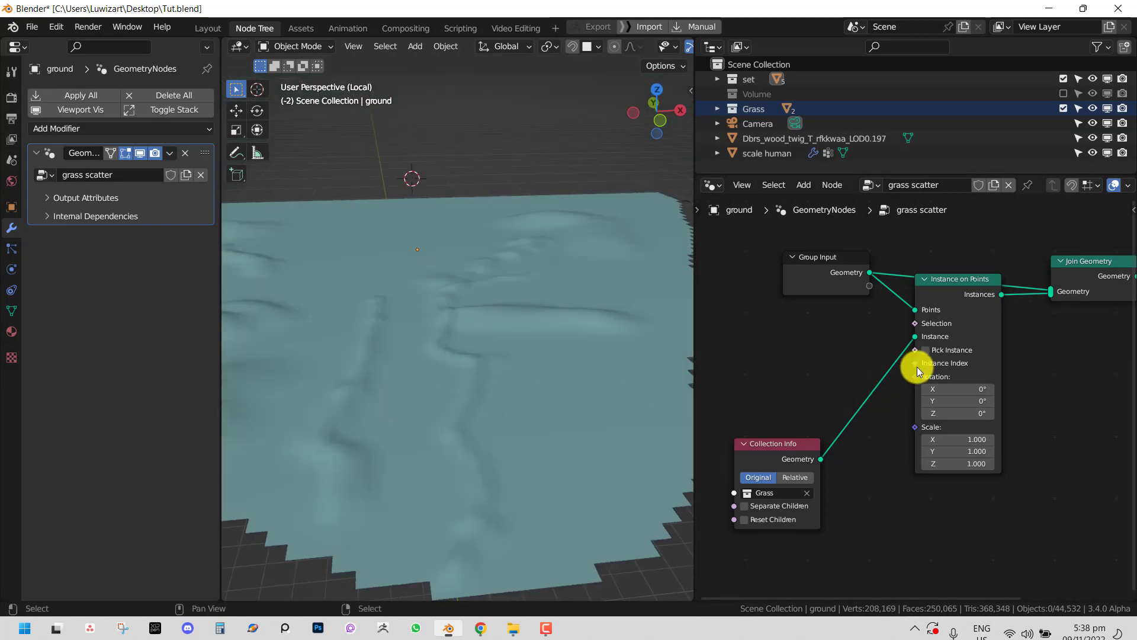
Step: Enable Pick Instance, Separate Children and Reset Children, then leave local view
{"action": "left_click", "coordinate": [926, 349]}
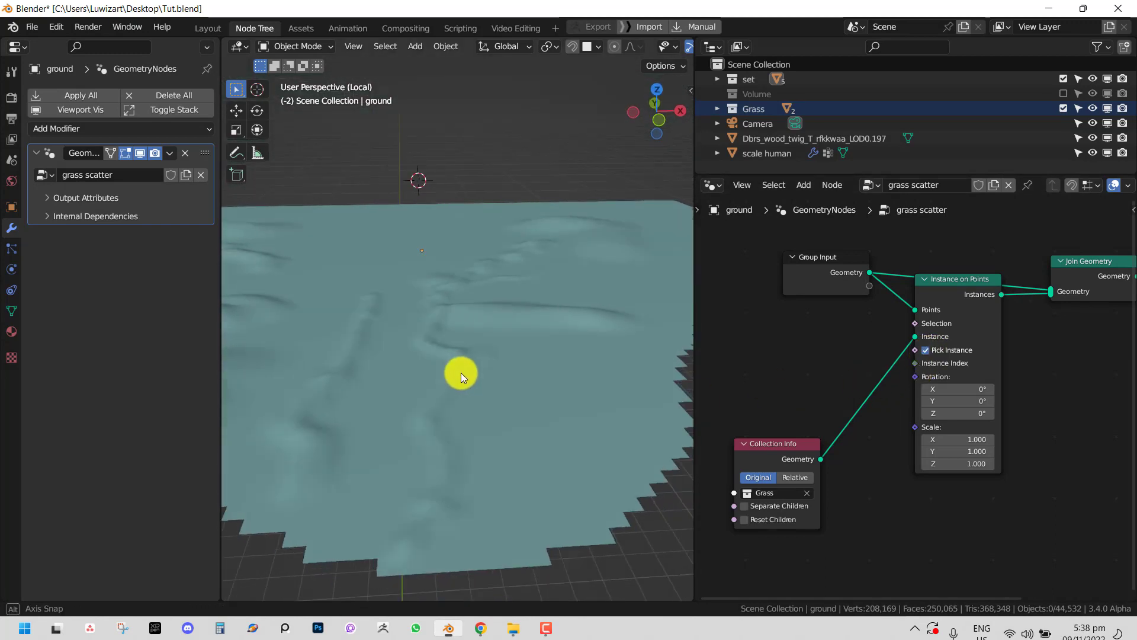
{"action": "key", "text": "KP_Divide"}
{"action": "left_click", "coordinate": [729, 517]}
{"action": "left_click", "coordinate": [730, 532]}
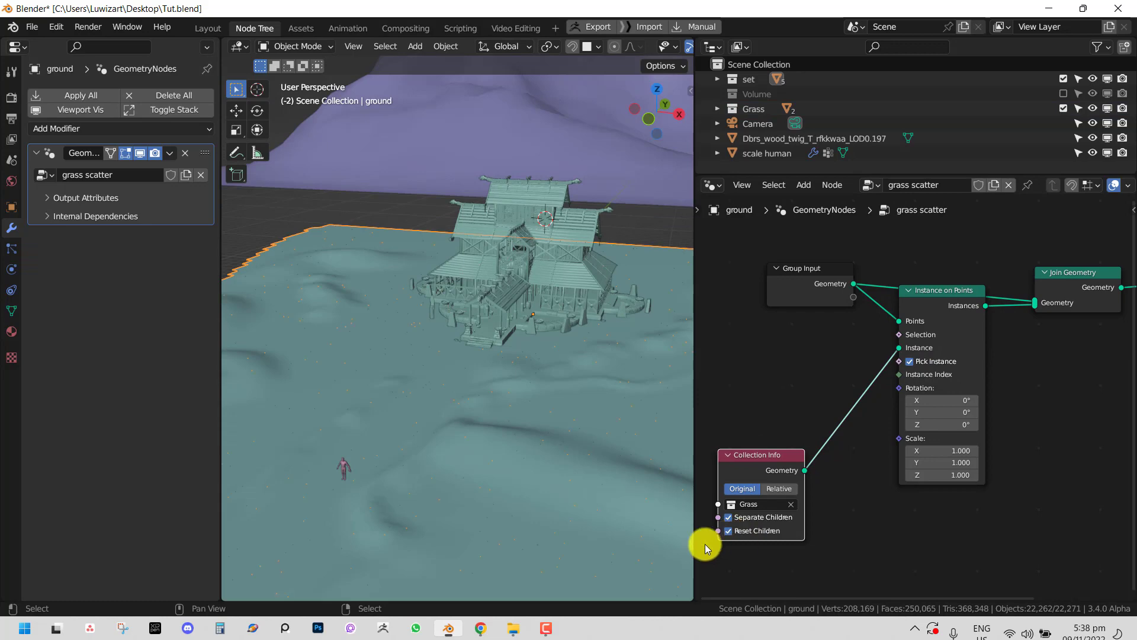
{"action": "scroll", "coordinate": [443, 363], "scroll_direction": "up", "scroll_amount": 5}
{"action": "middle_click_drag", "start_coordinate": [470, 366], "coordinate": [414, 397]}
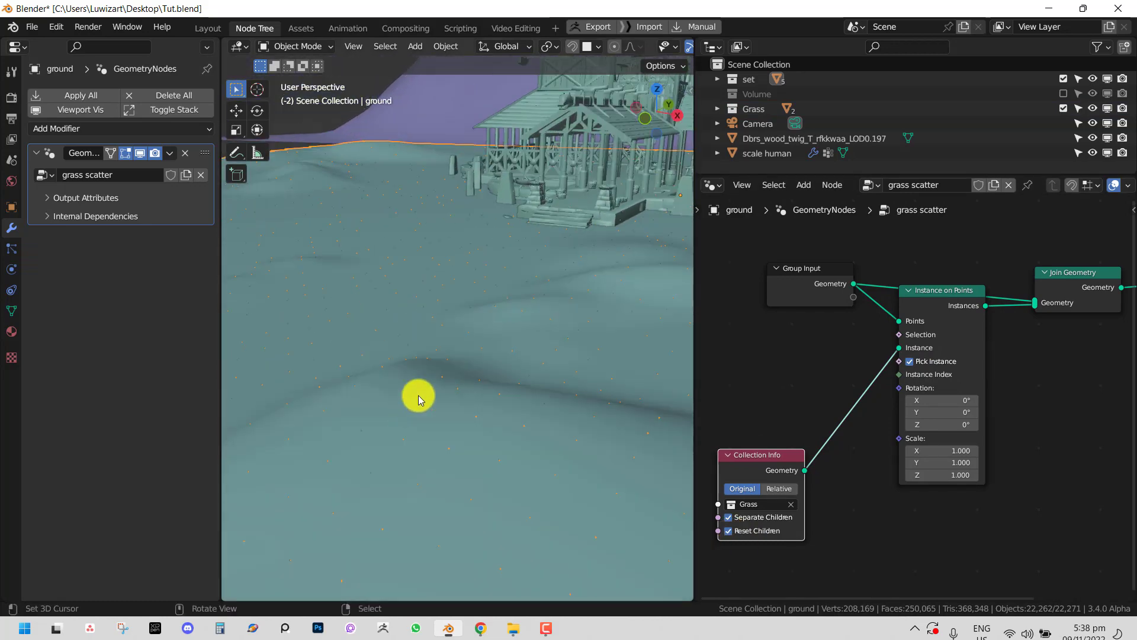
{"action": "left_click_drag", "start_coordinate": [950, 458], "coordinate": [950, 485]}
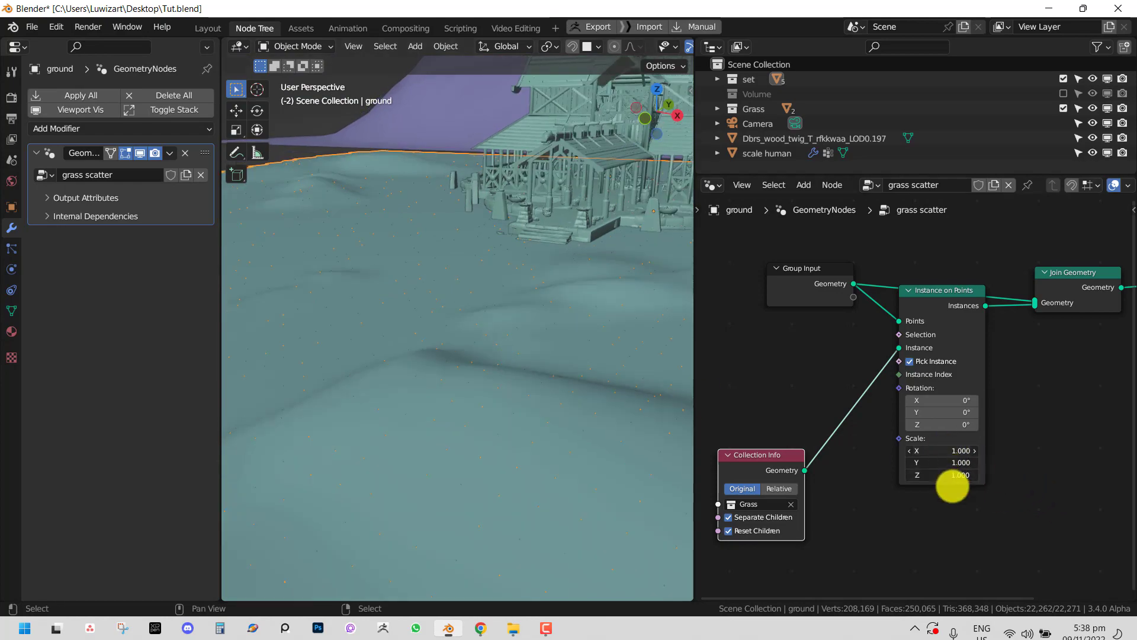
Step: Set the grass instance scale to 12 on X, Y and Z
{"action": "type", "text": "12"}
{"action": "key", "text": "Return"}
{"action": "key", "text": "alt+a"}
Step: View the grass field through the scene camera and select the Group Input node
{"action": "key", "text": "KP_0"}
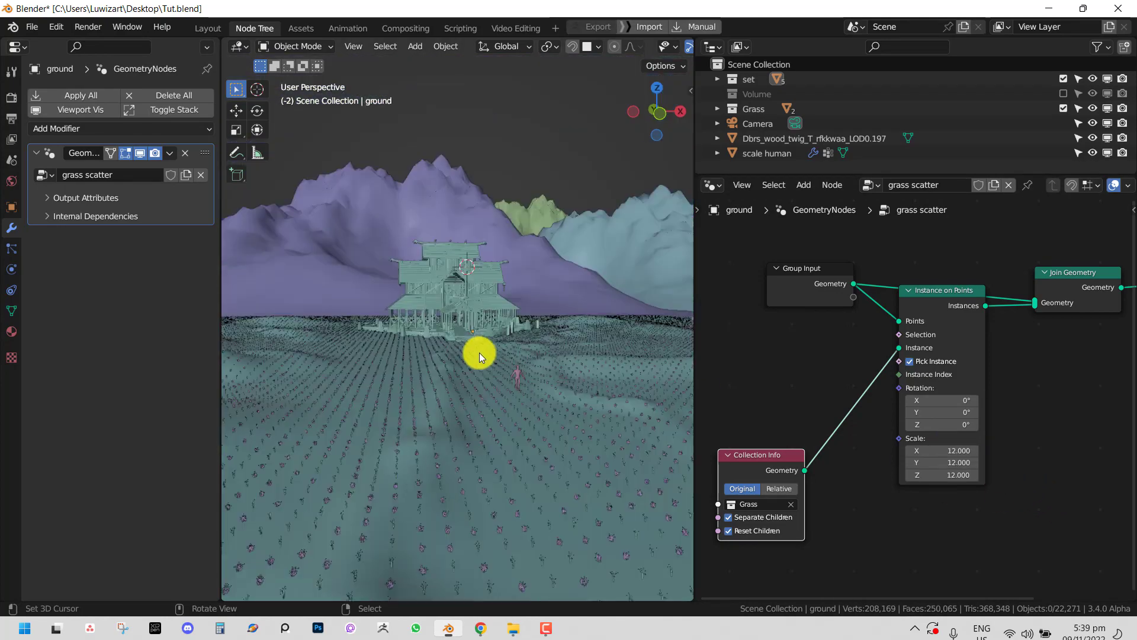
{"action": "middle_click_drag", "start_coordinate": [497, 367], "coordinate": [523, 303], "text": "shift"}
{"action": "scroll", "coordinate": [475, 349], "scroll_direction": "up", "scroll_amount": 4}
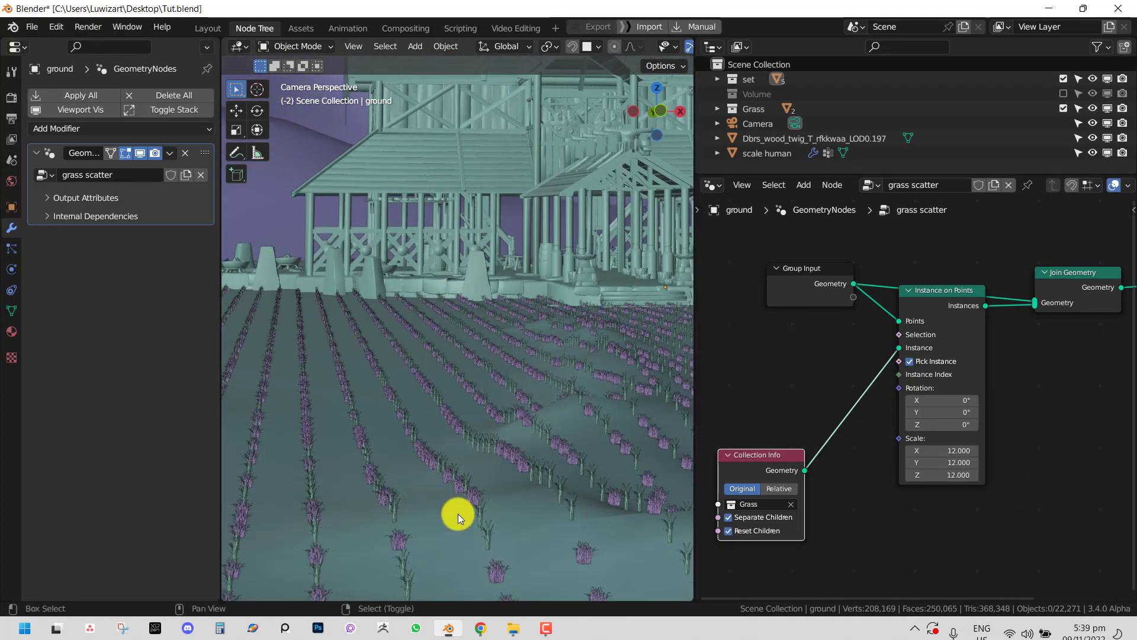
{"action": "middle_click_drag", "start_coordinate": [457, 511], "coordinate": [482, 406], "text": "shift"}
{"action": "scroll", "coordinate": [481, 408], "scroll_direction": "up", "scroll_amount": 2}
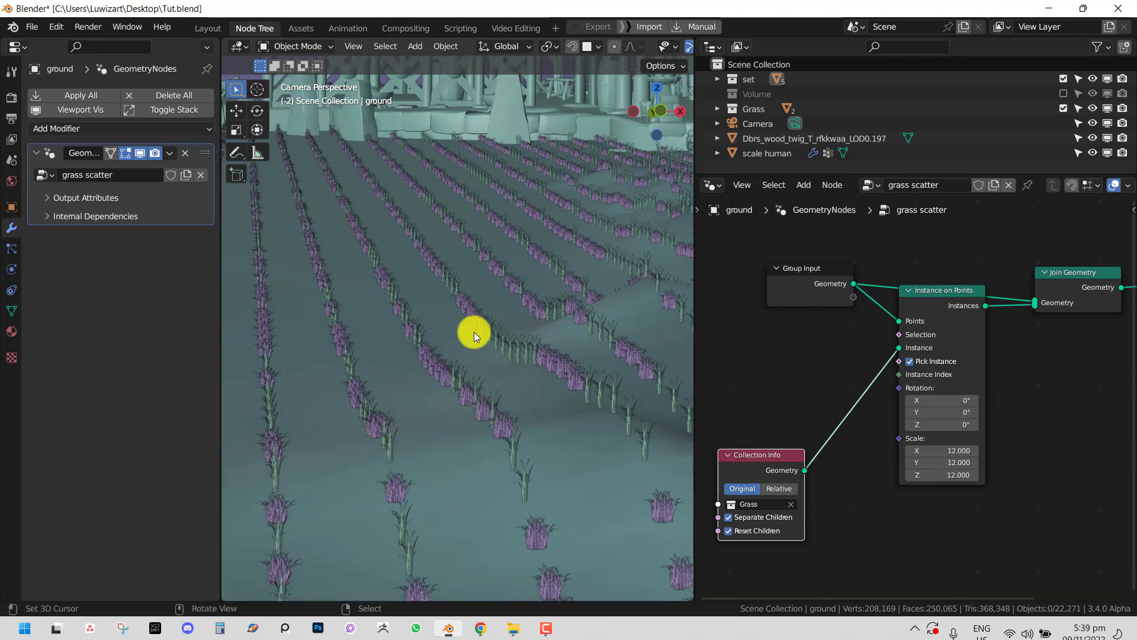
{"action": "scroll", "coordinate": [488, 394], "scroll_direction": "down", "scroll_amount": 3}
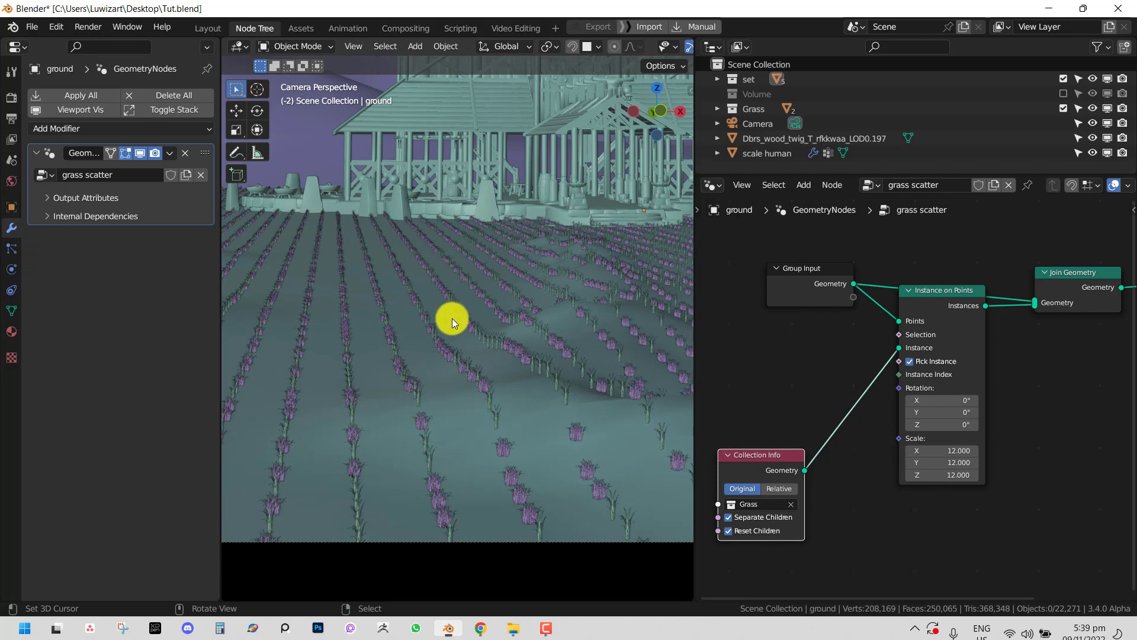
{"action": "key", "text": "ctrl+z"}
{"action": "middle_click_drag", "start_coordinate": [823, 396], "coordinate": [916, 398]}
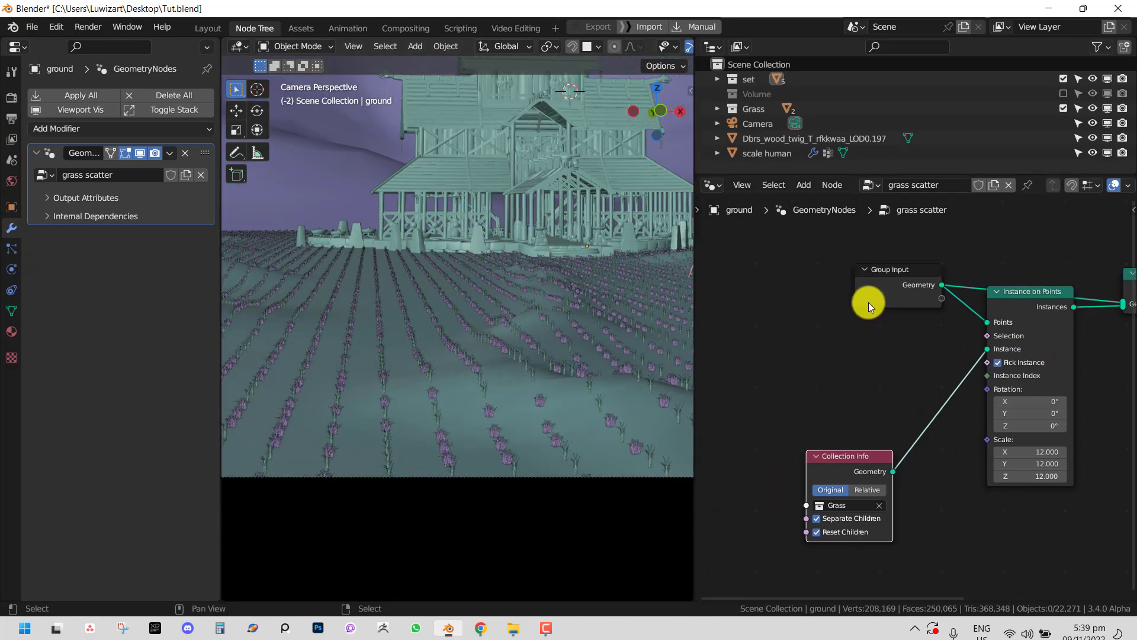
{"action": "left_click_drag", "start_coordinate": [904, 307], "coordinate": [780, 274]}
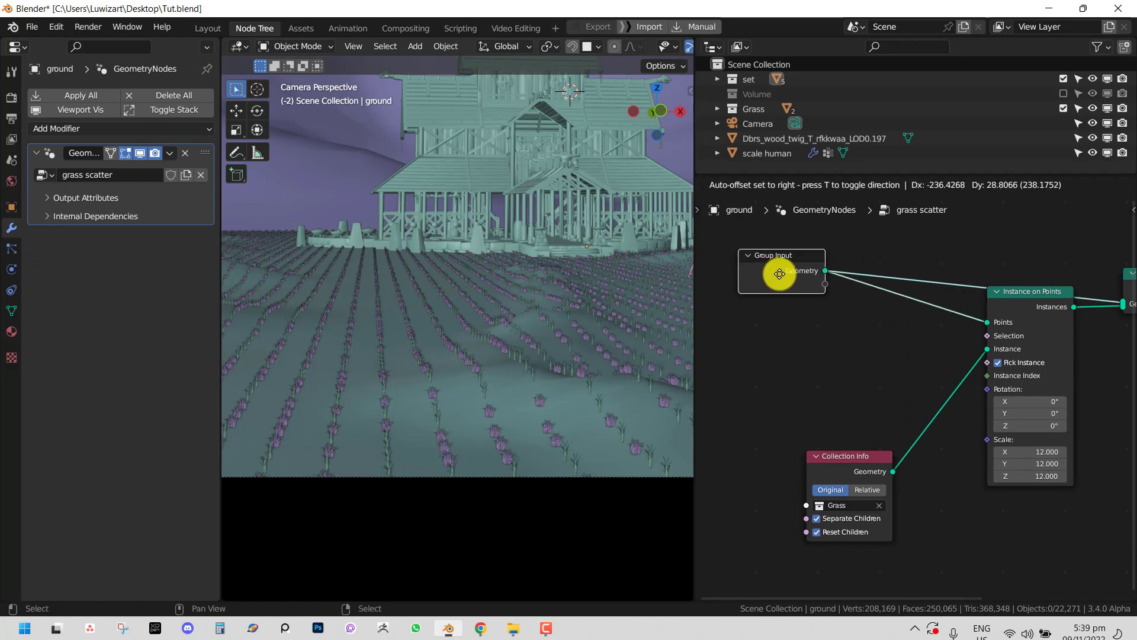
Step: Insert a Distribute Points on Faces node into the link after Group Input
{"action": "key", "text": "shift+a"}
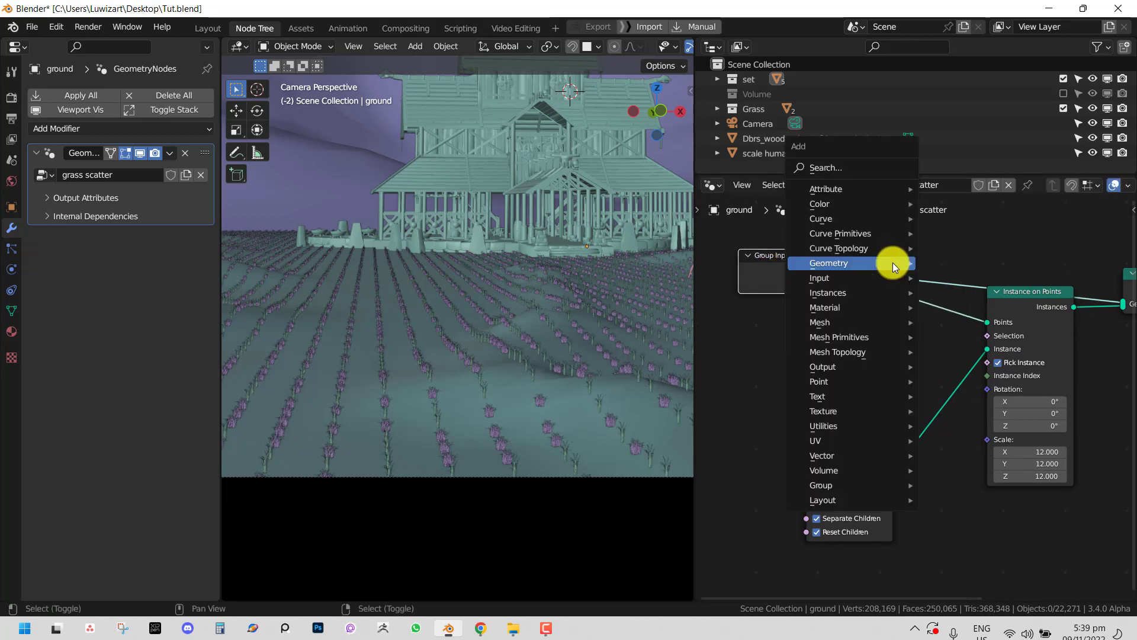
{"action": "left_click", "coordinate": [840, 168]}
{"action": "type", "text": "distribu"}
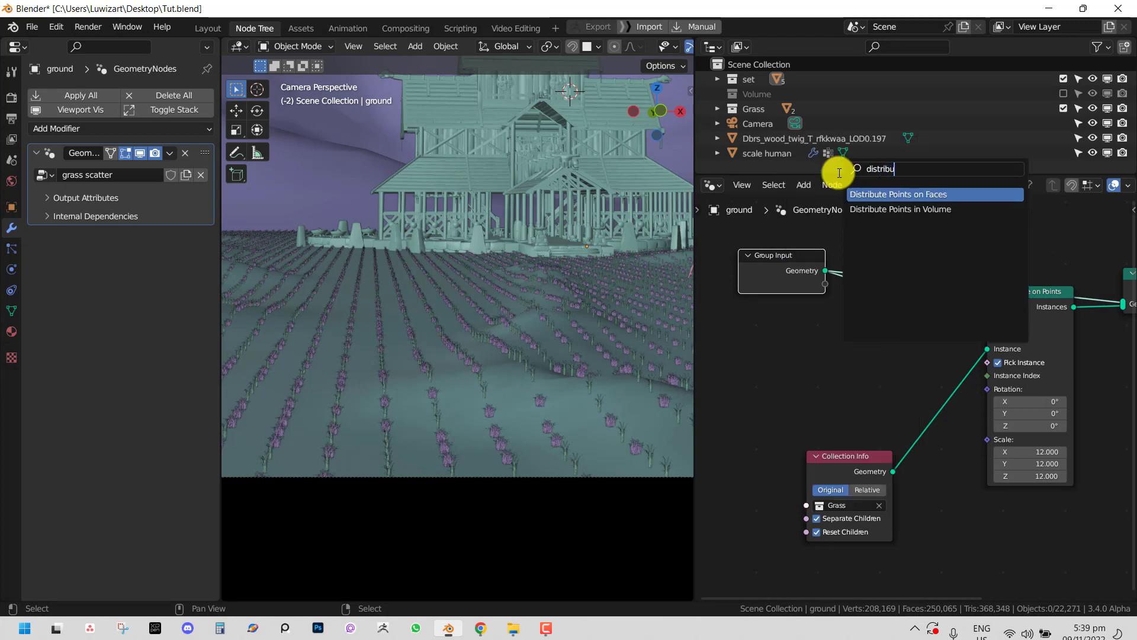
{"action": "left_click", "coordinate": [927, 196]}
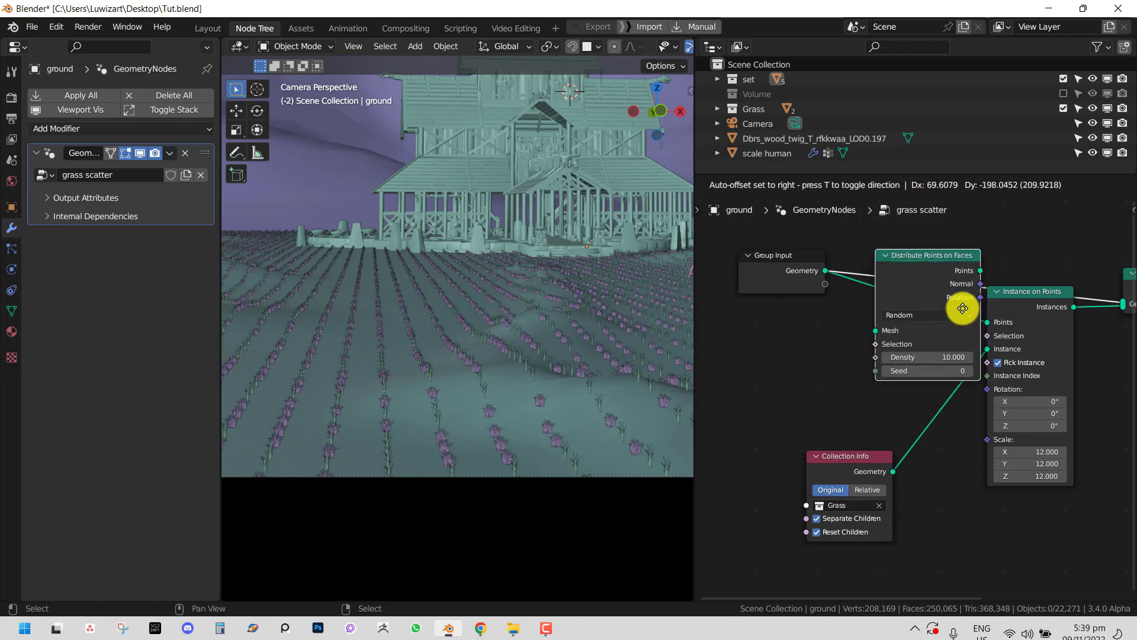
{"action": "left_click", "coordinate": [945, 340]}
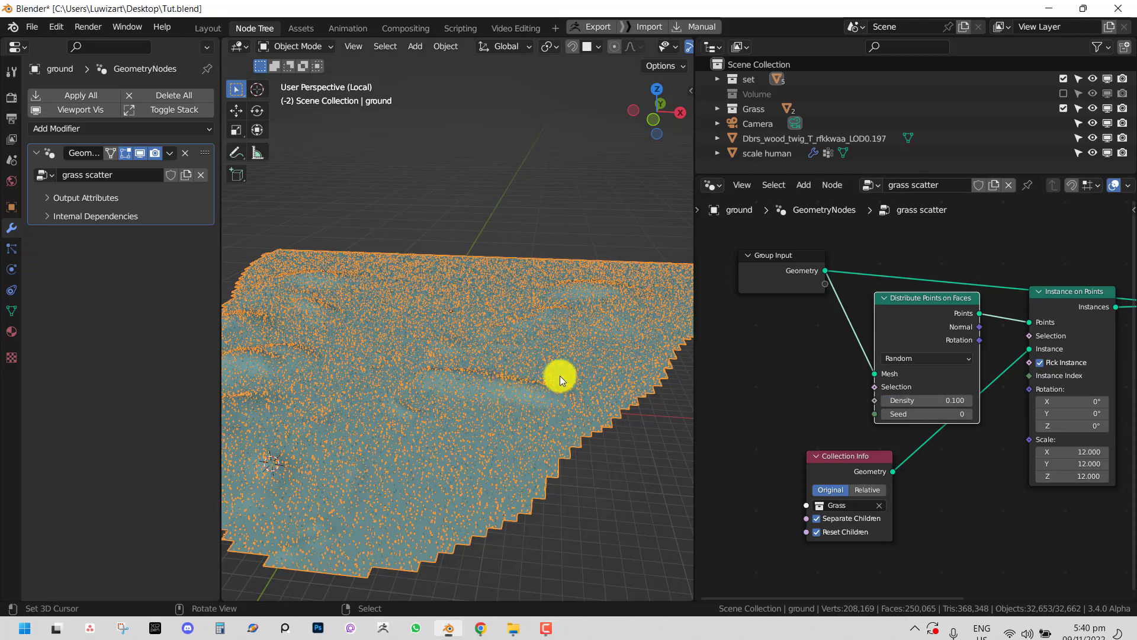
{"action": "scroll", "coordinate": [559, 376], "scroll_direction": "up", "scroll_amount": 3}
Step: Set the point Density to 0.07 and the grass scale to 18 on every axis
{"action": "left_click", "coordinate": [935, 402]}
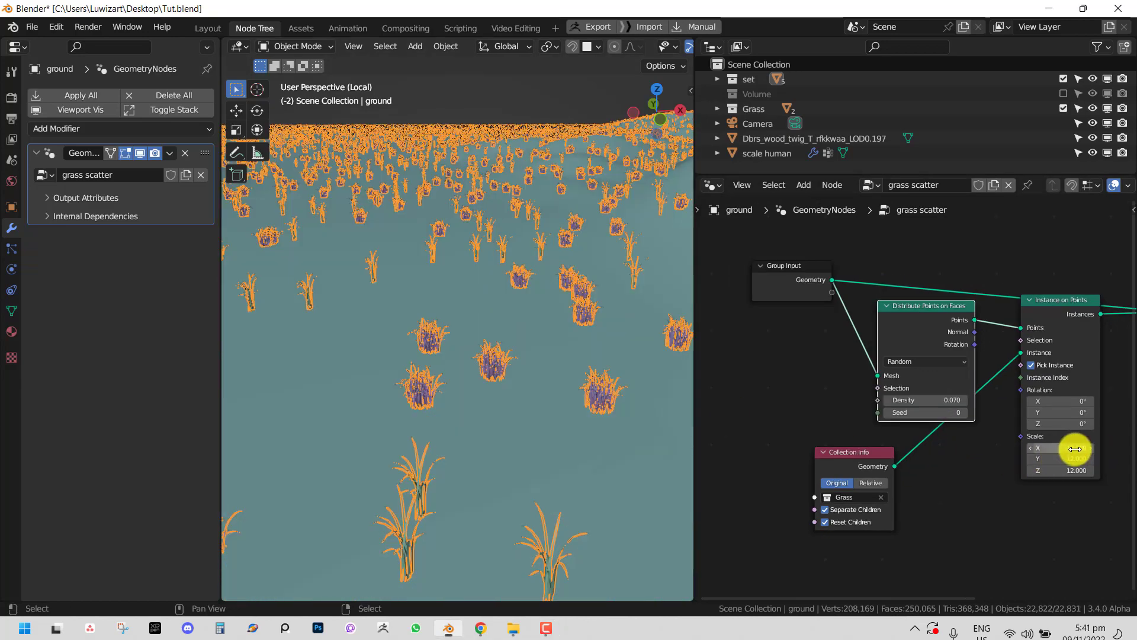
{"action": "left_click_drag", "start_coordinate": [1073, 449], "coordinate": [1066, 483]}
{"action": "type", "text": "1"}
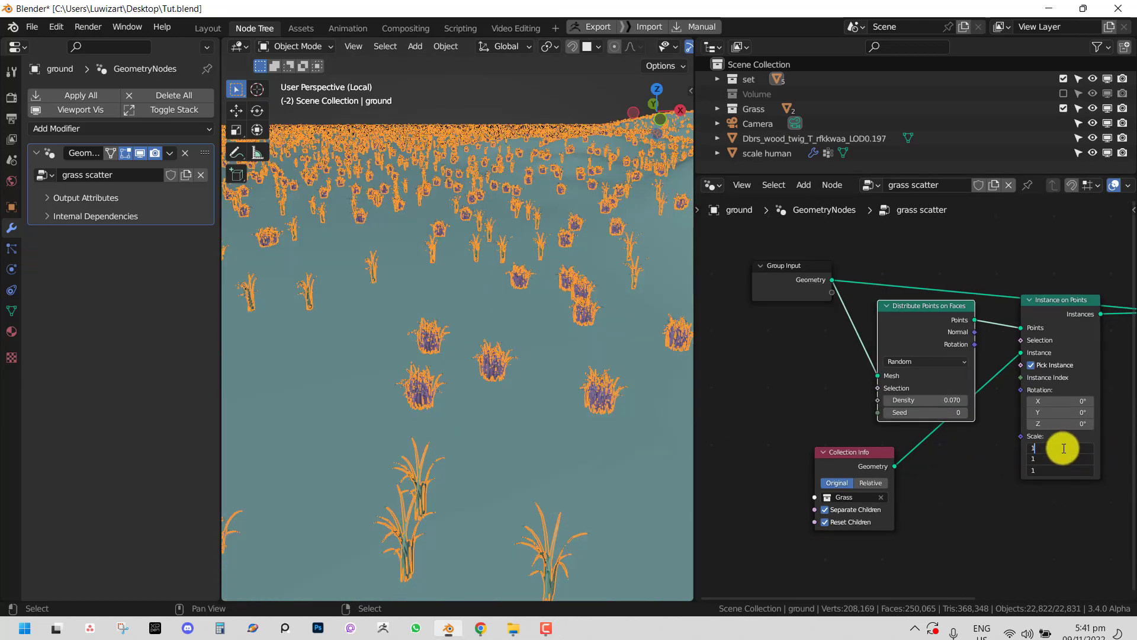
{"action": "type", "text": "8"}
{"action": "key", "text": "Return"}
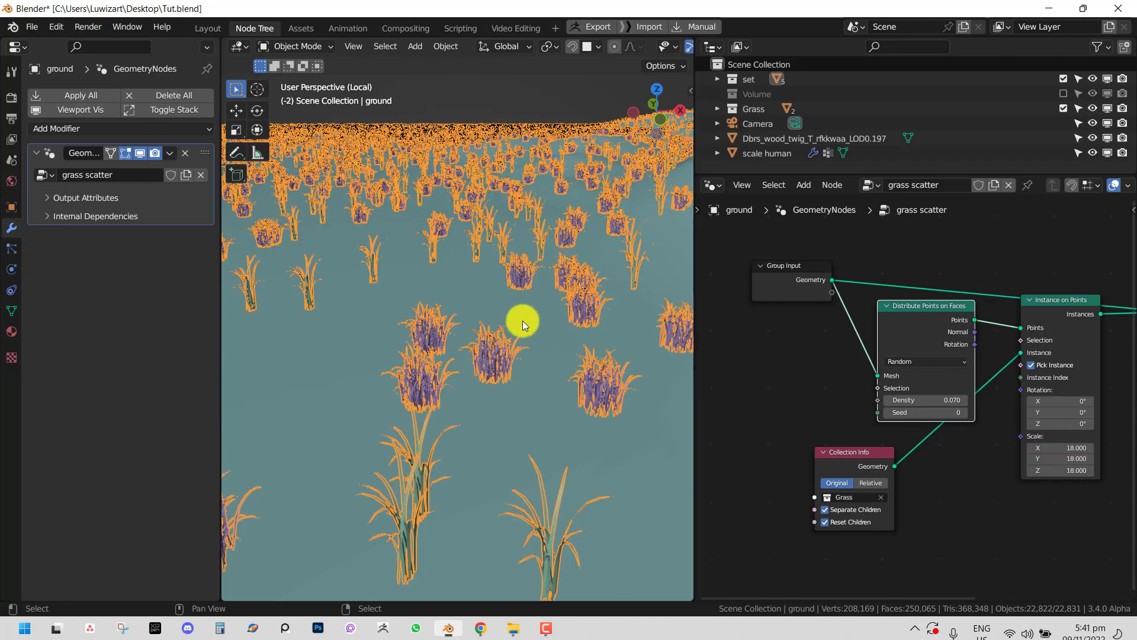
{"action": "scroll", "coordinate": [518, 320], "scroll_direction": "down", "scroll_amount": 5}
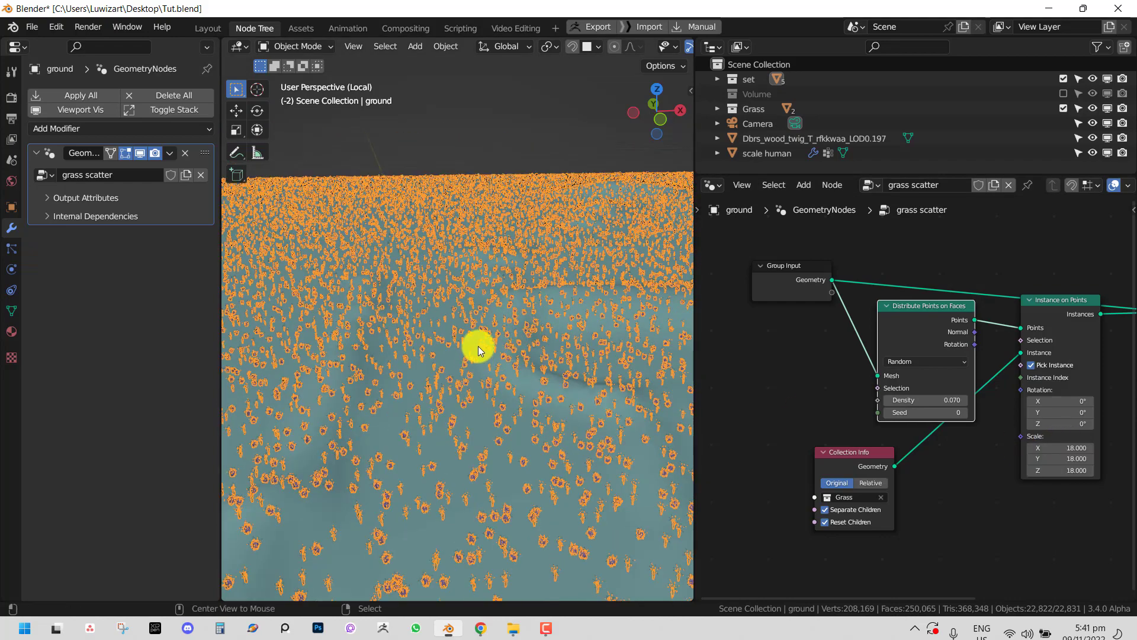
{"action": "key", "text": "alt+a"}
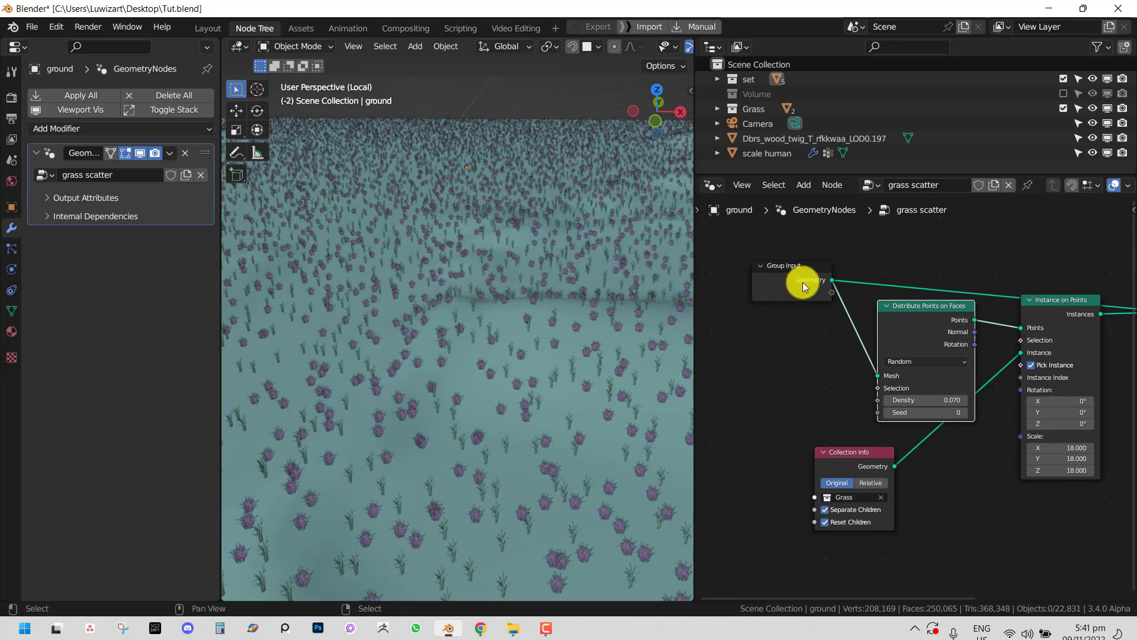
Step: Rearrange Group Input, Distribute Points on Faces and Collection Info into a tidy row
{"action": "left_click_drag", "start_coordinate": [725, 255], "coordinate": [643, 224]}
{"action": "left_click_drag", "start_coordinate": [927, 306], "coordinate": [799, 259]}
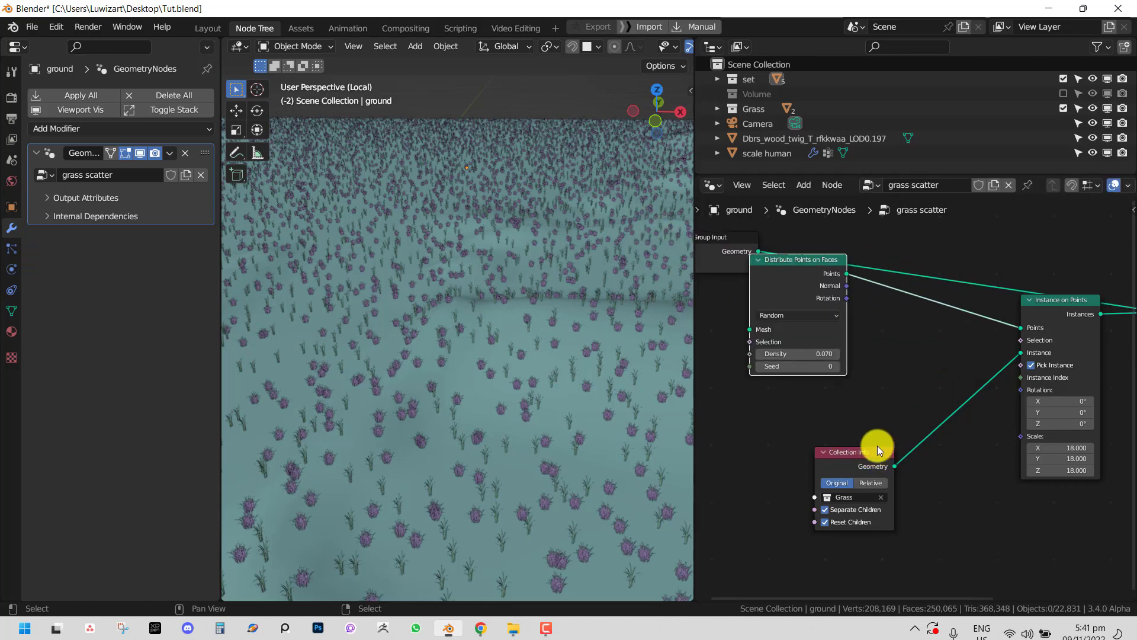
{"action": "left_click_drag", "start_coordinate": [908, 345], "coordinate": [919, 241]}
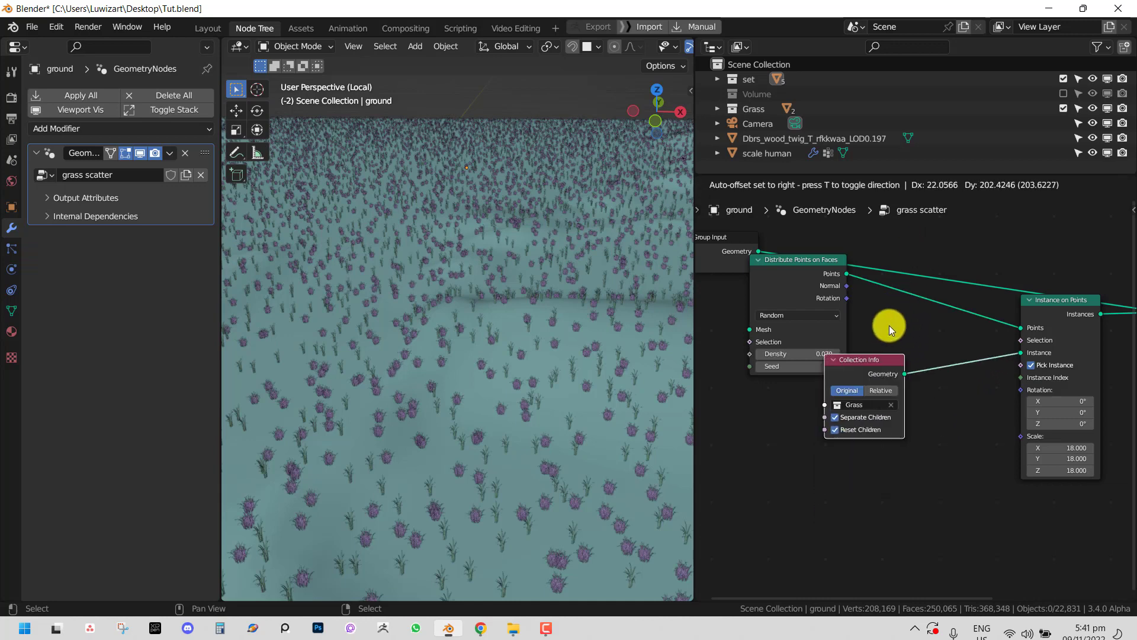
Step: Add a Random Value node and link its Value output to the grass Scale
{"action": "left_click", "coordinate": [897, 304]}
{"action": "key", "text": "shift+a"}
{"action": "mouse_move", "coordinate": [851, 525]}
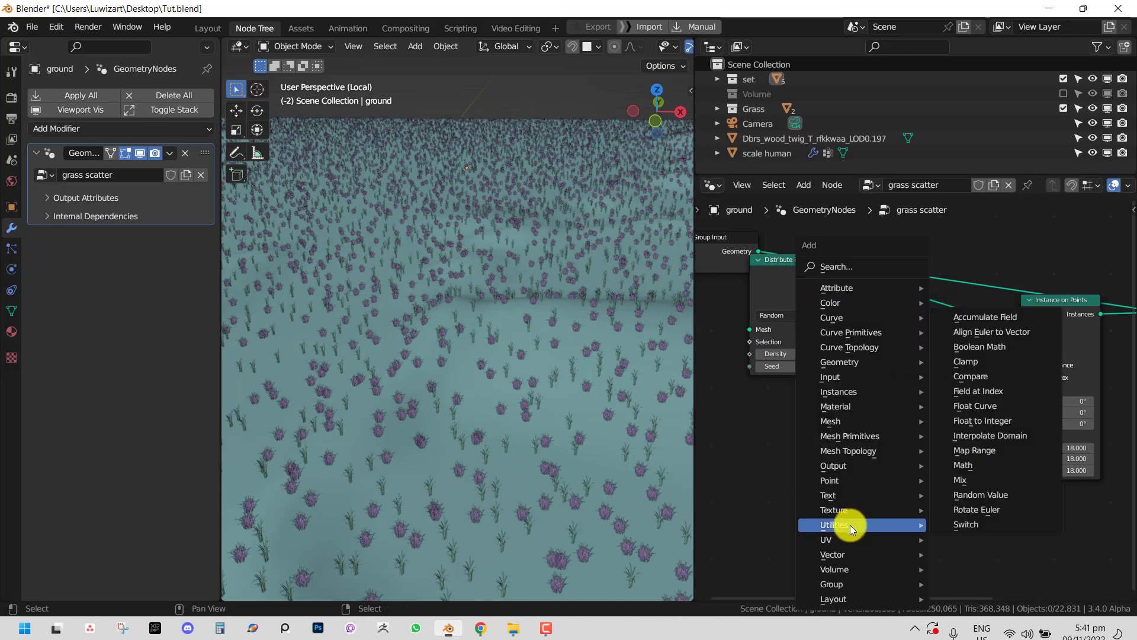
{"action": "left_click", "coordinate": [980, 494]}
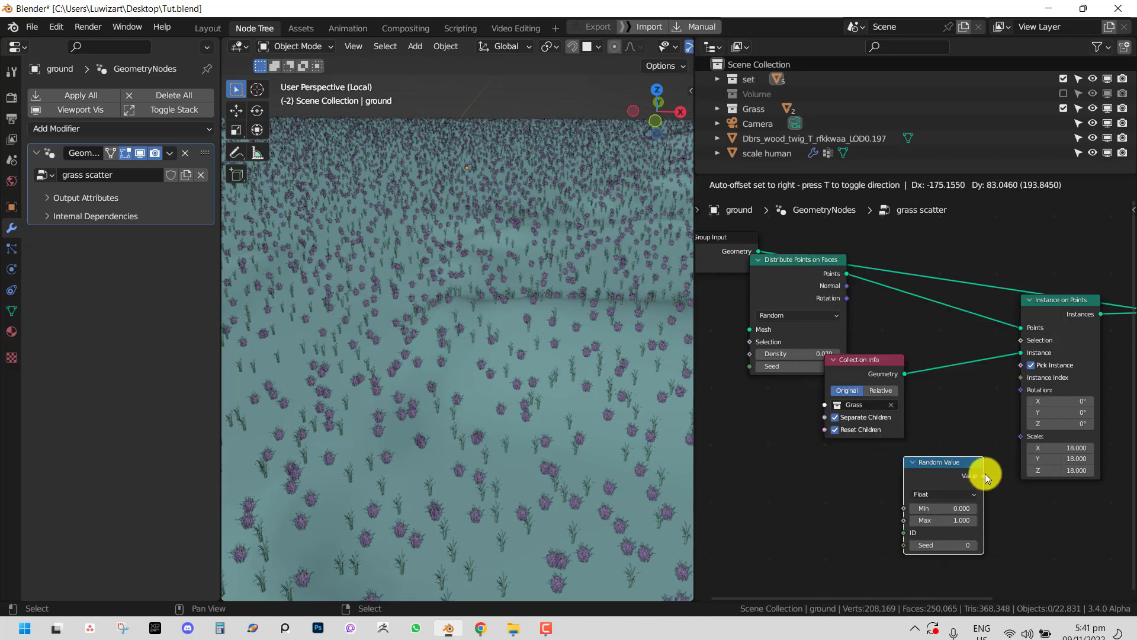
{"action": "left_click", "coordinate": [982, 476]}
{"action": "left_click_drag", "start_coordinate": [984, 476], "coordinate": [1005, 464]}
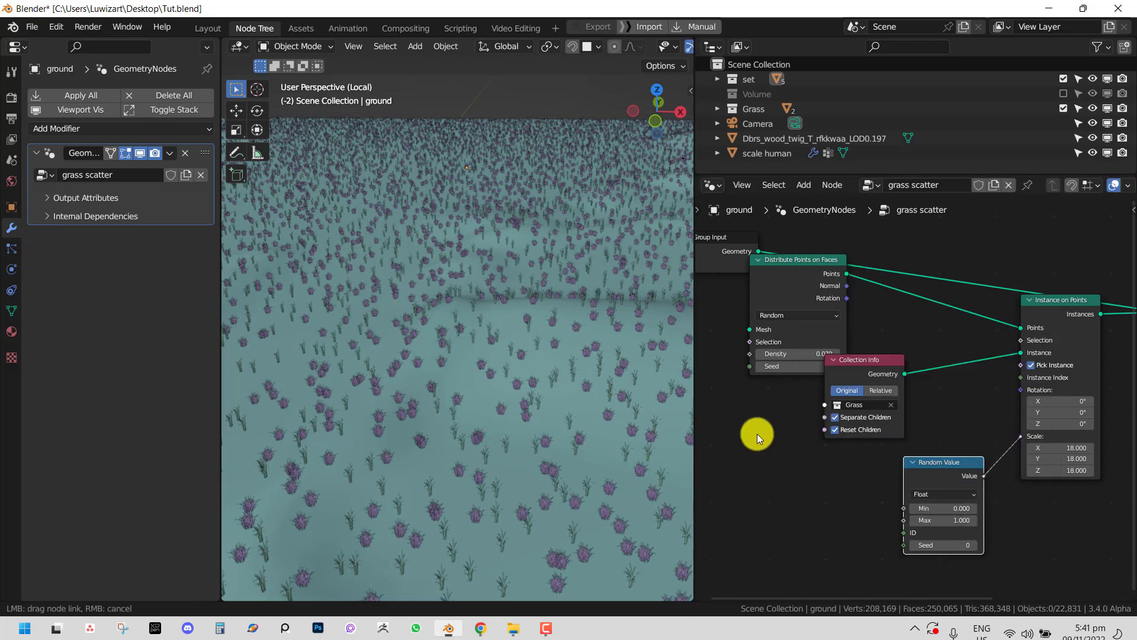
{"action": "left_click_drag", "start_coordinate": [757, 433], "coordinate": [586, 406]}
Step: Set the Random Value range to a minimum of 10 and a maximum of 20
{"action": "left_click", "coordinate": [960, 519]}
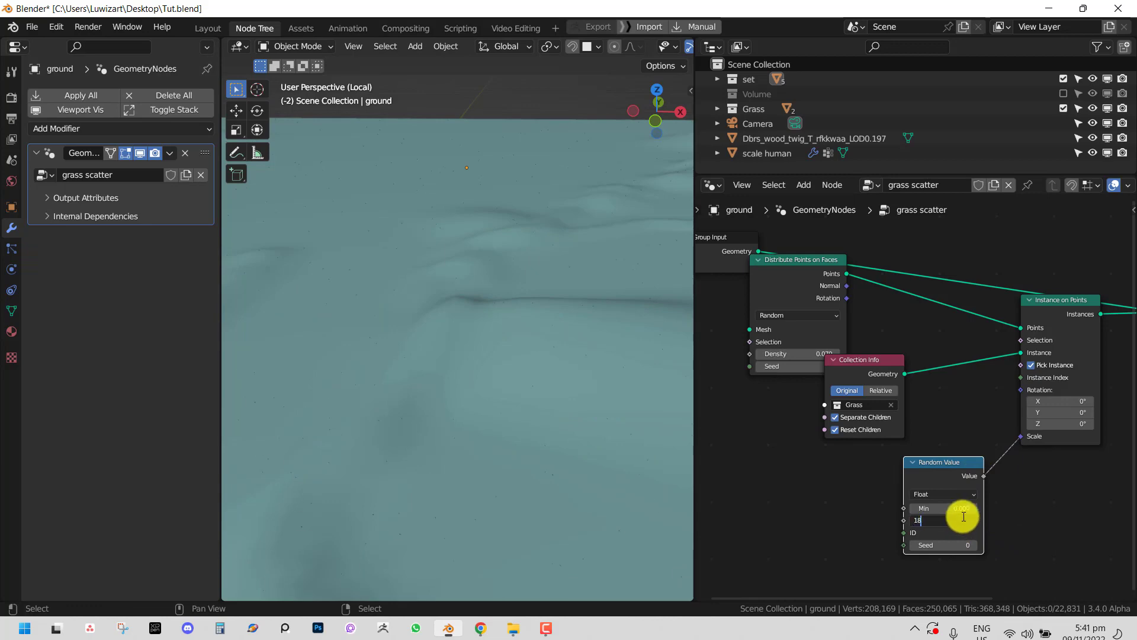
{"action": "type", "text": "18"}
{"action": "key", "text": "Return"}
{"action": "left_click", "coordinate": [953, 507]}
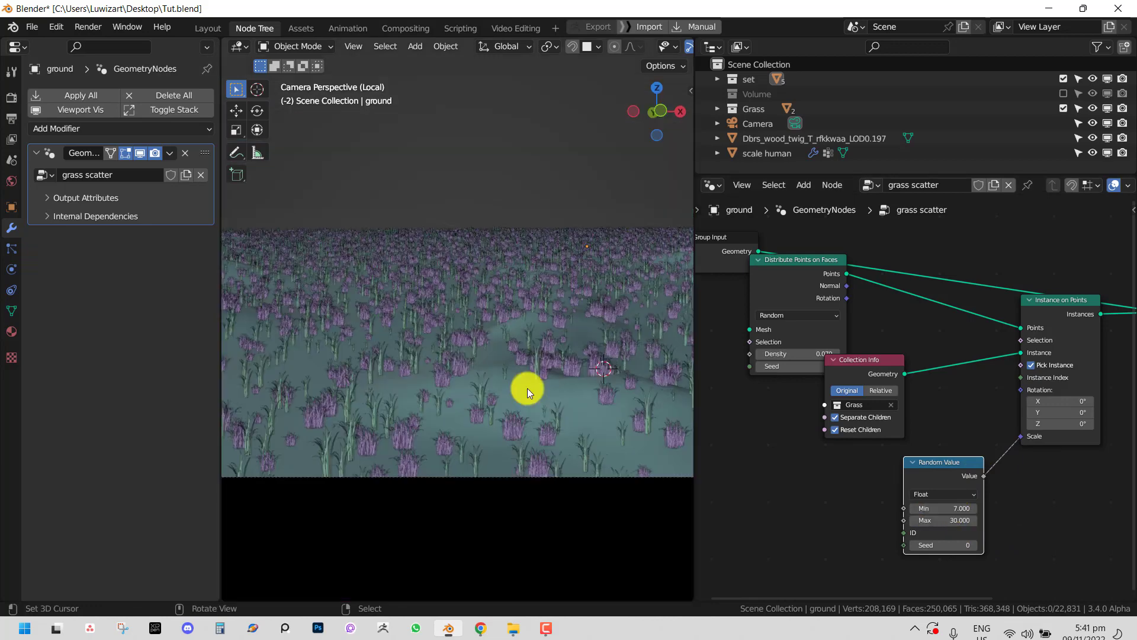
{"action": "scroll", "coordinate": [538, 389], "scroll_direction": "up", "scroll_amount": 2}
{"action": "scroll", "coordinate": [533, 392], "scroll_direction": "down", "scroll_amount": 2}
Step: Inspect the varied grass field, leaving local view and viewing through the scene camera
{"action": "middle_click_drag", "start_coordinate": [522, 423], "coordinate": [621, 439], "text": "shift"}
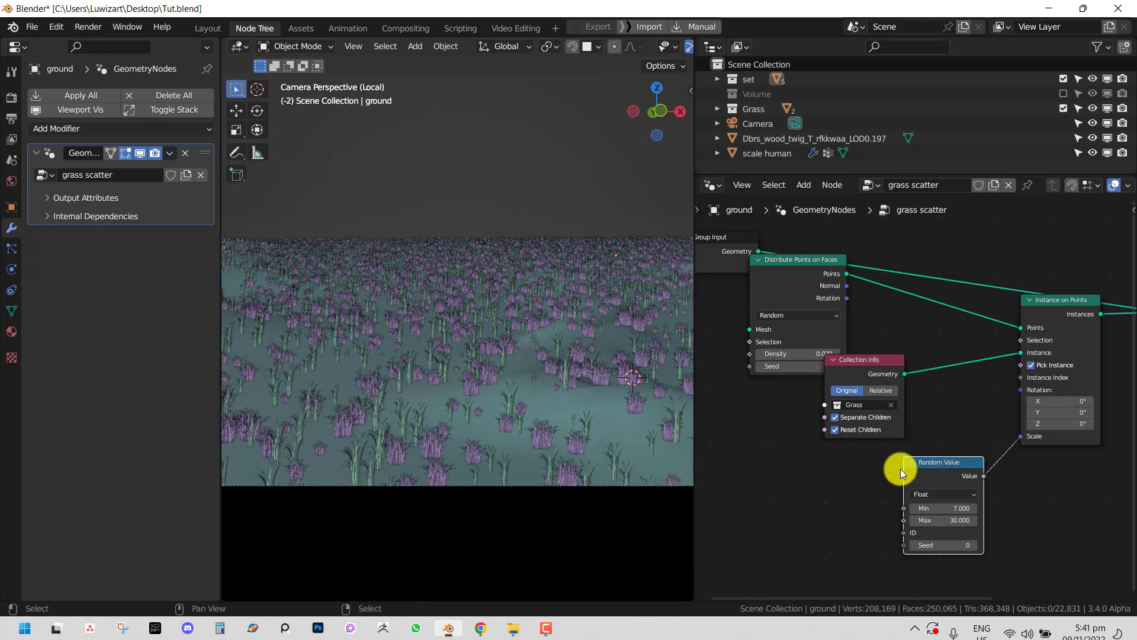
{"action": "scroll", "coordinate": [423, 411], "scroll_direction": "down", "scroll_amount": 3}
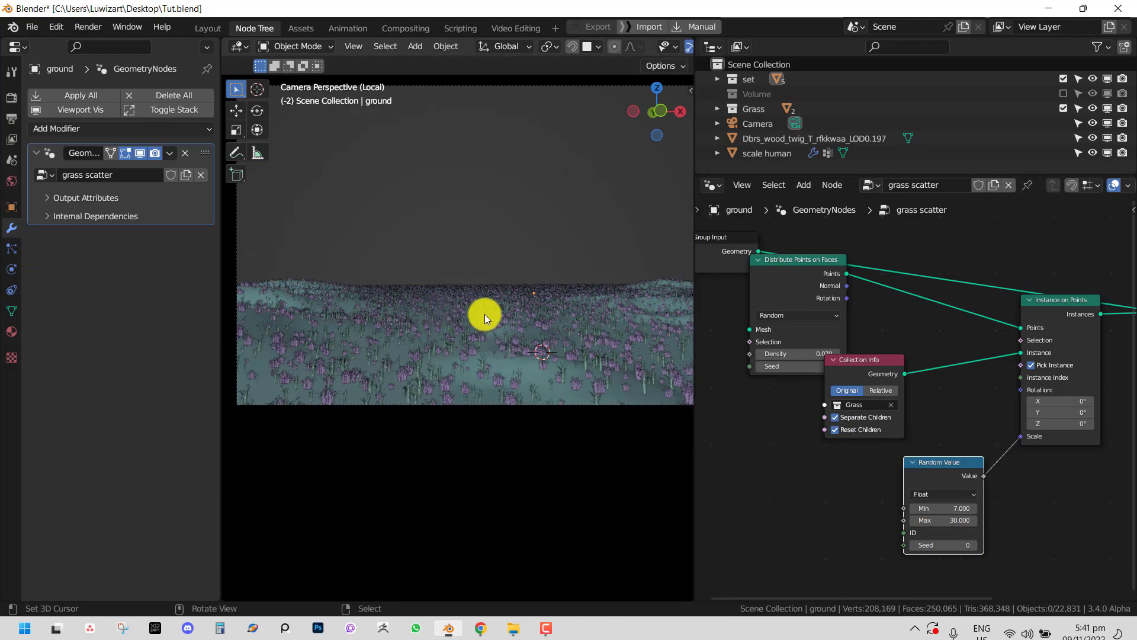
{"action": "scroll", "coordinate": [484, 314], "scroll_direction": "up", "scroll_amount": 2}
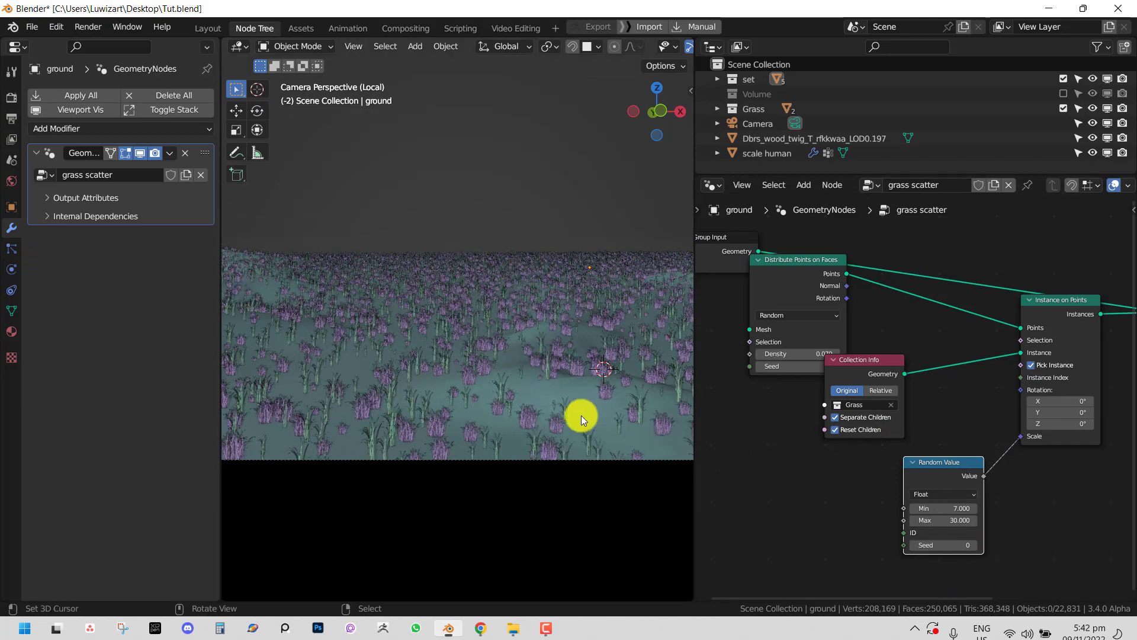
{"action": "scroll", "coordinate": [568, 415], "scroll_direction": "up", "scroll_amount": 3}
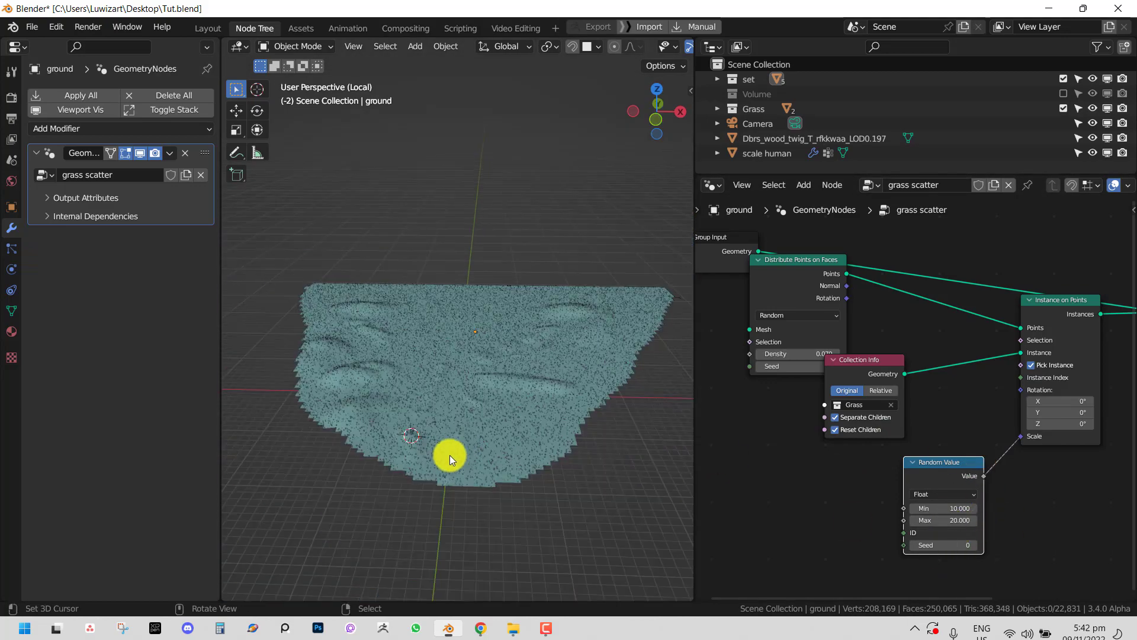
{"action": "middle_click_drag", "start_coordinate": [450, 455], "coordinate": [500, 453]}
{"action": "scroll", "coordinate": [500, 454], "scroll_direction": "up", "scroll_amount": 4}
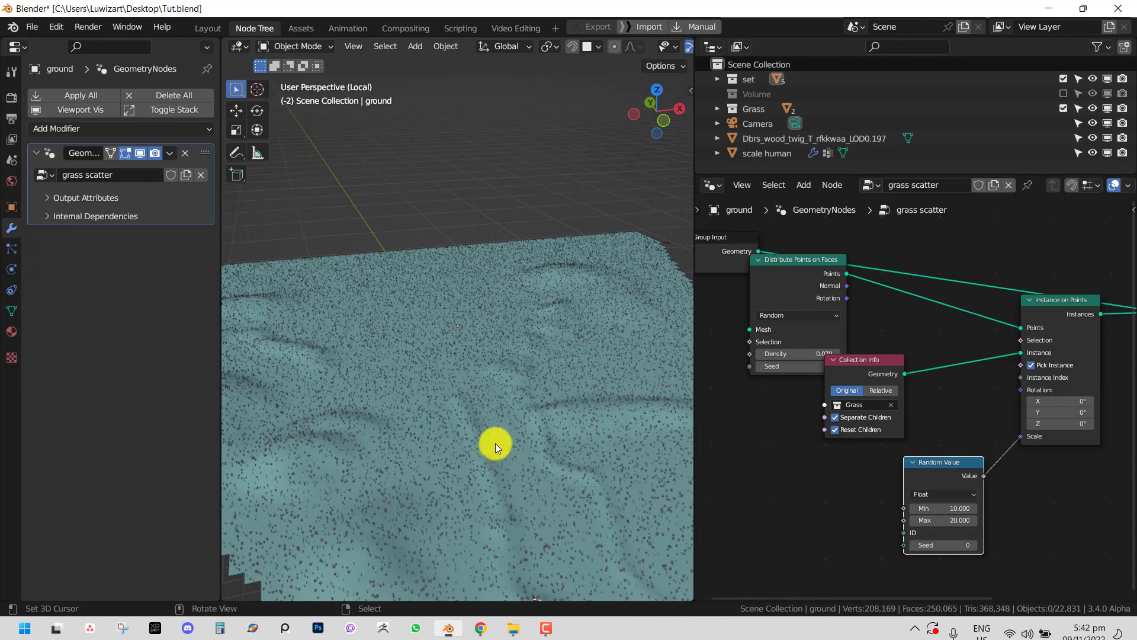
{"action": "key", "text": "KP_0"}
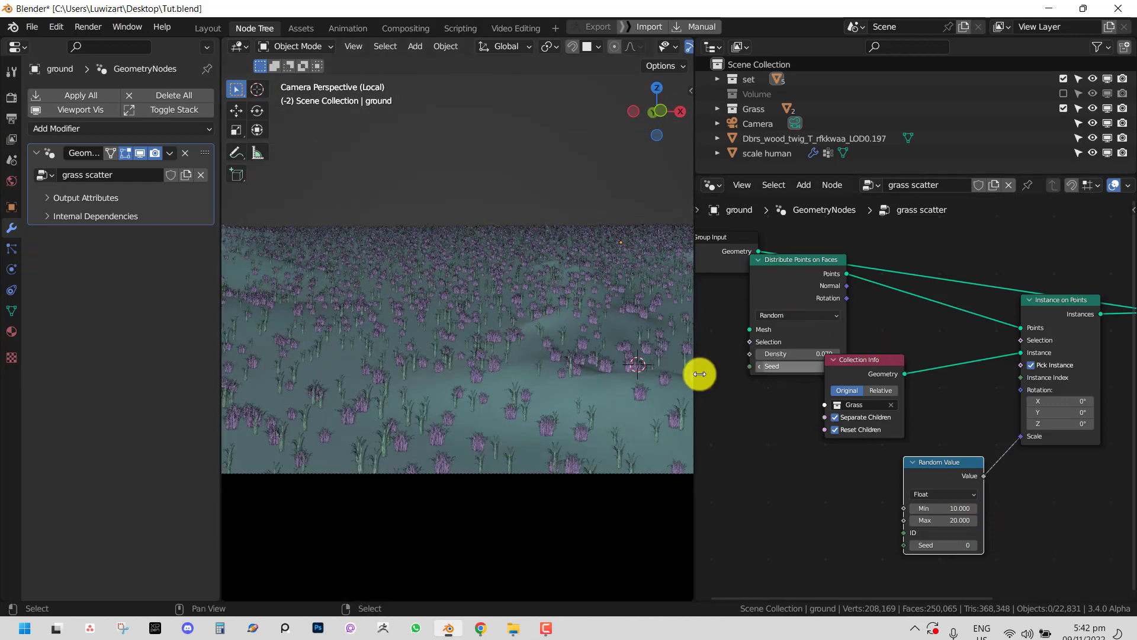
{"action": "middle_click_drag", "start_coordinate": [481, 329], "coordinate": [446, 374]}
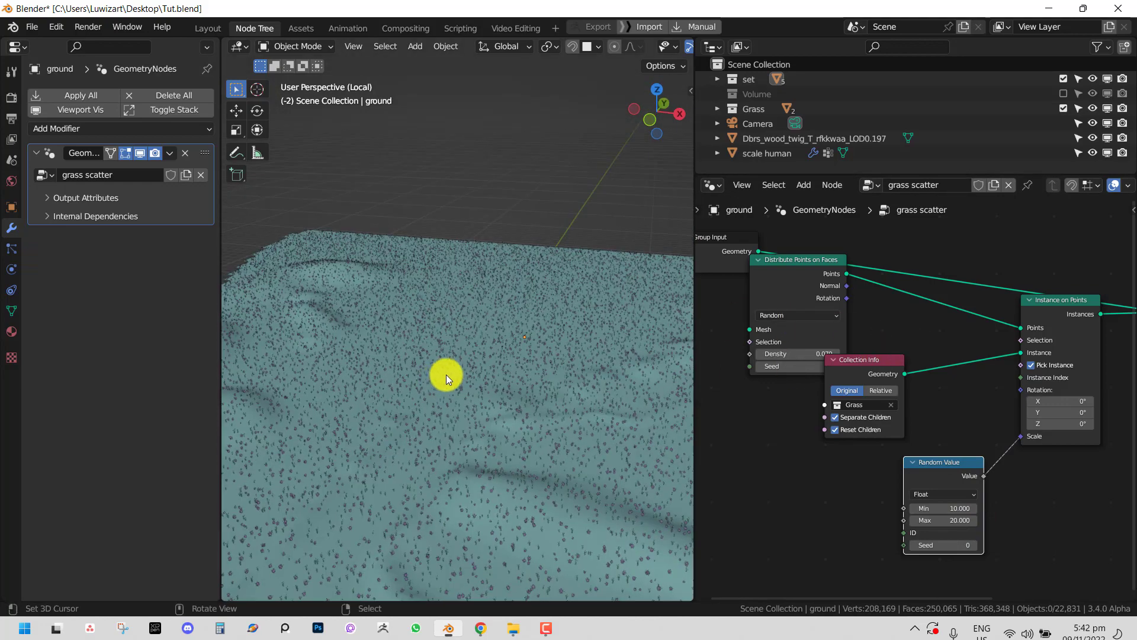
{"action": "key", "text": "KP_Divide"}
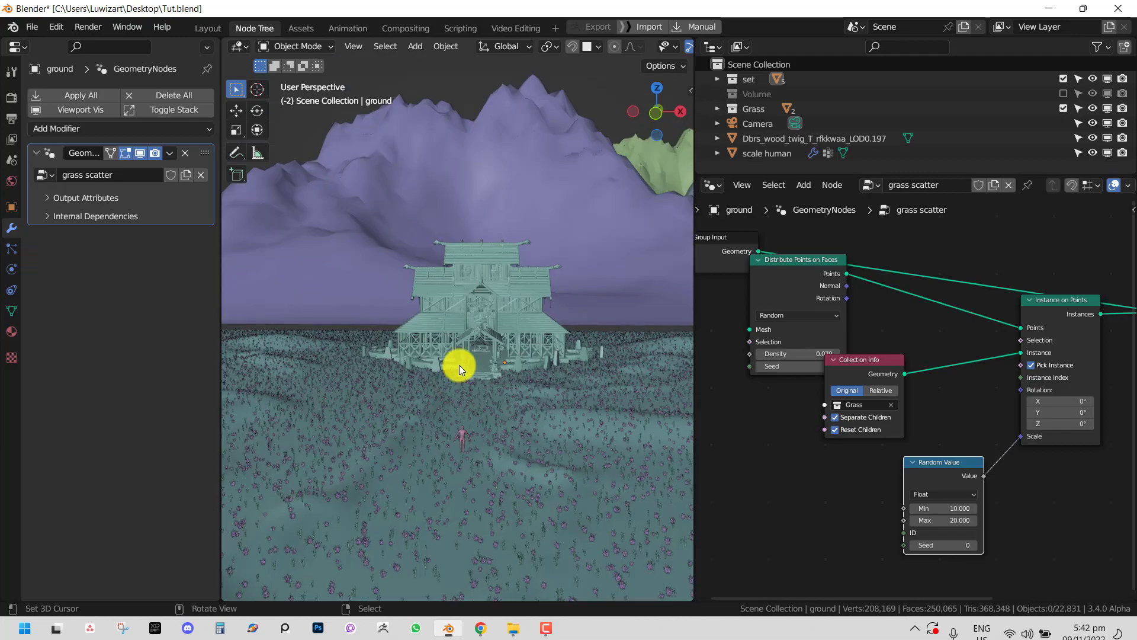
{"action": "mouse_move", "coordinate": [468, 378]}
{"action": "middle_mouse_down"}
{"action": "mouse_move", "coordinate": [439, 403]}
{"action": "mouse_move", "coordinate": [421, 397]}
{"action": "mouse_move", "coordinate": [449, 385]}
{"action": "middle_mouse_up"}
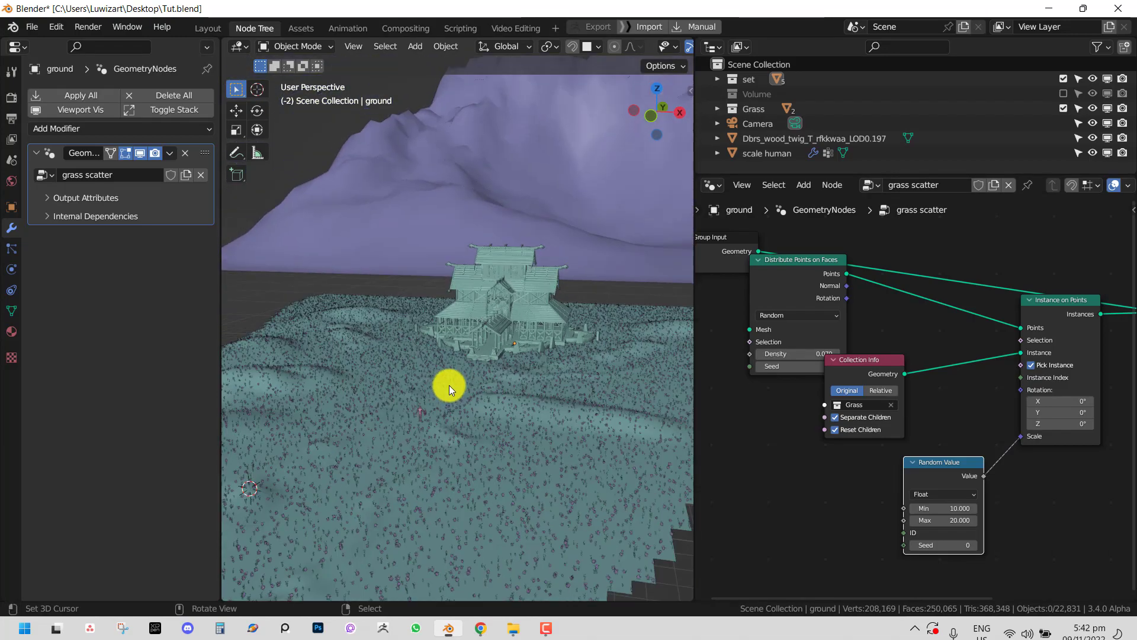
{"action": "key", "text": "KP_0"}
{"action": "scroll", "coordinate": [465, 376], "scroll_direction": "down", "scroll_amount": 3}
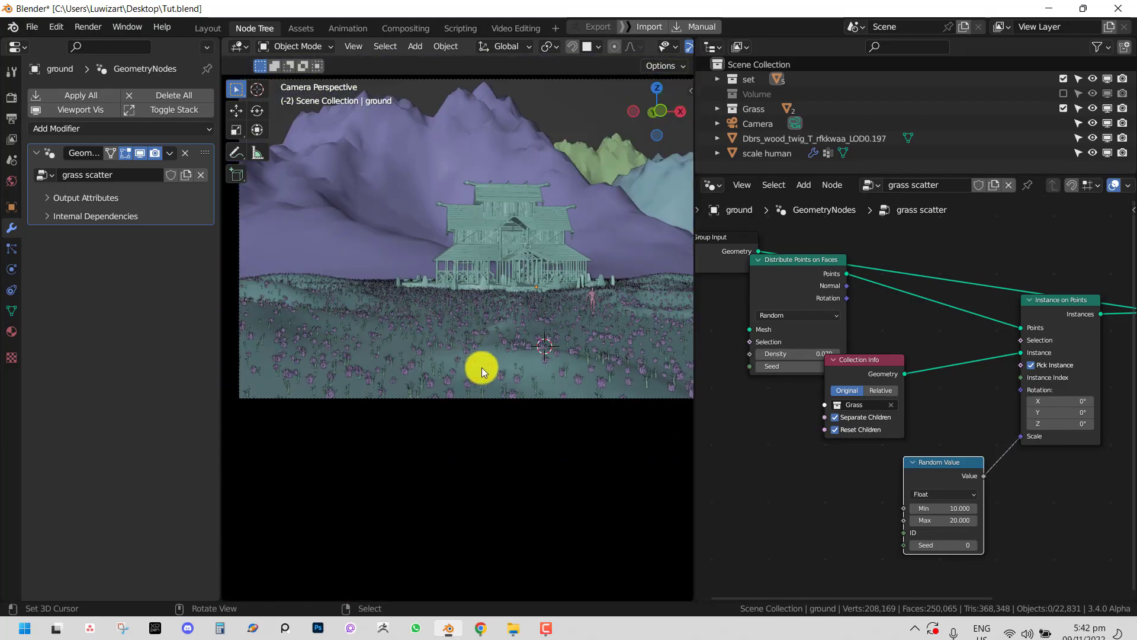
{"action": "middle_click_drag", "start_coordinate": [807, 442], "coordinate": [891, 402]}
{"action": "scroll", "coordinate": [891, 402], "scroll_direction": "down", "scroll_amount": 1}
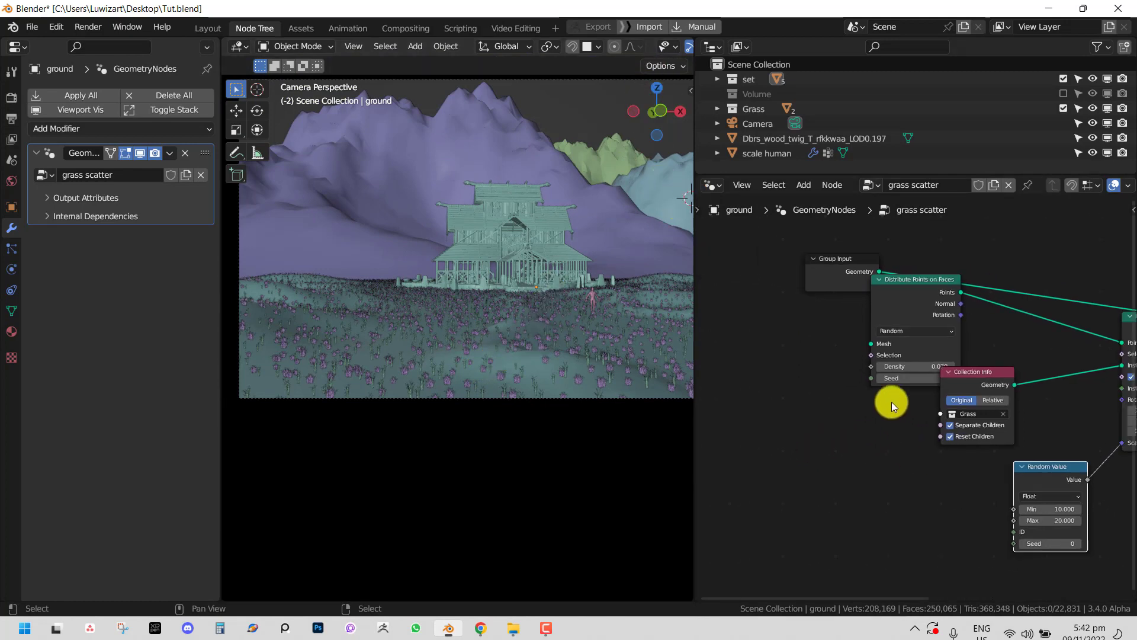
Step: Expose the Distribute Points Density socket as an input on the modifier
{"action": "left_click_drag", "start_coordinate": [828, 276], "coordinate": [676, 412]}
{"action": "middle_click_drag", "start_coordinate": [963, 443], "coordinate": [868, 444]}
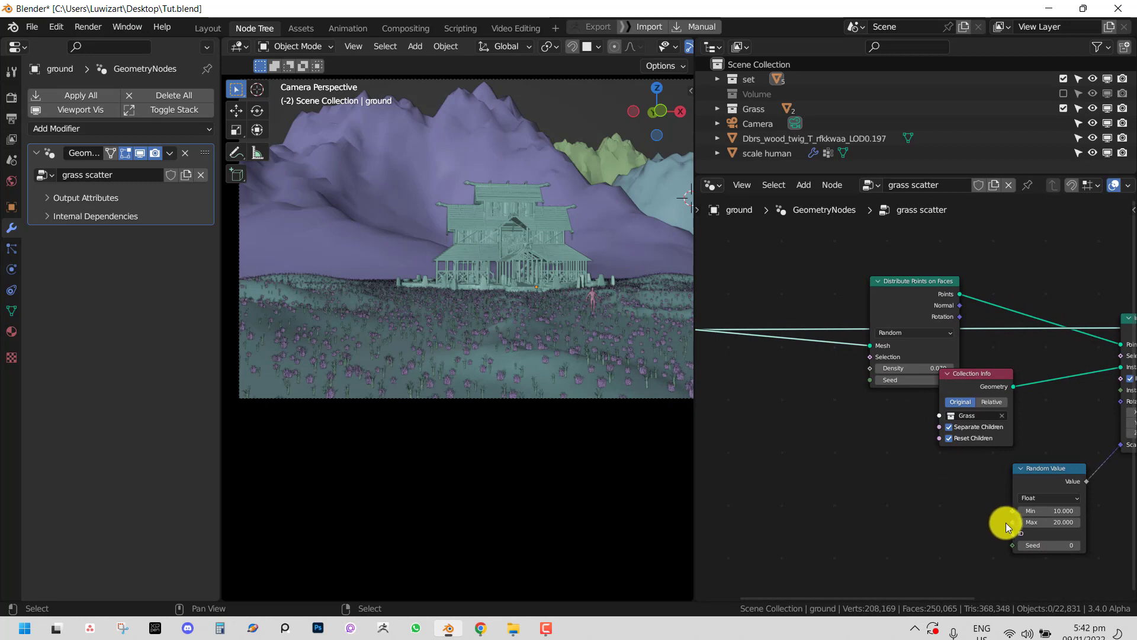
{"action": "middle_click_drag", "start_coordinate": [886, 361], "coordinate": [936, 399]}
{"action": "scroll", "coordinate": [989, 400], "scroll_direction": "down", "scroll_amount": 1}
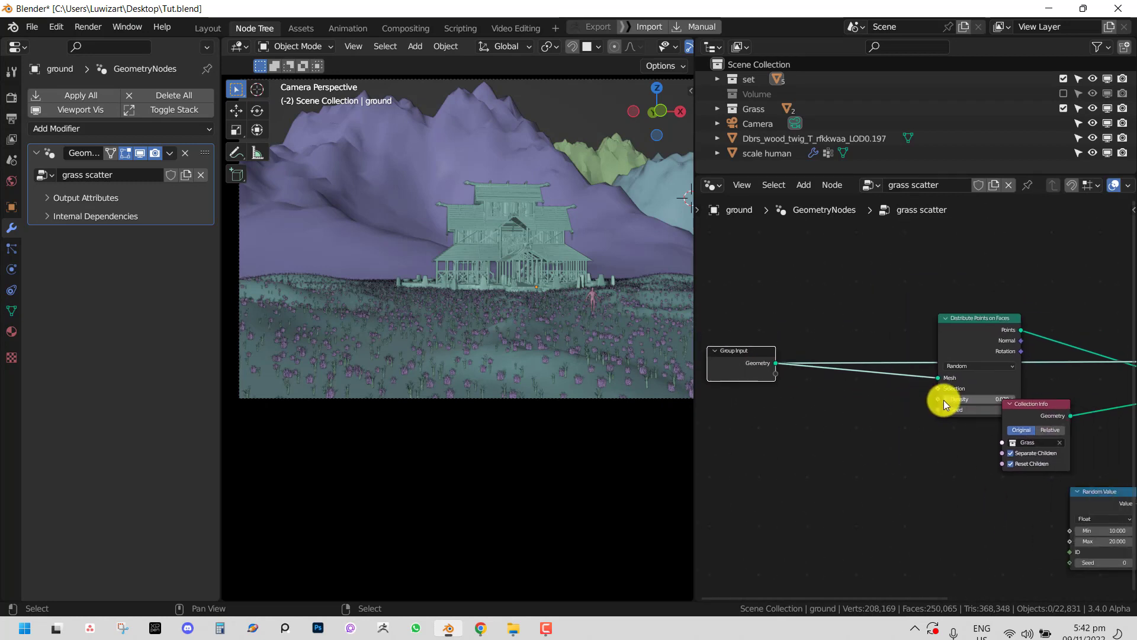
{"action": "scroll", "coordinate": [972, 331], "scroll_direction": "up", "scroll_amount": 1}
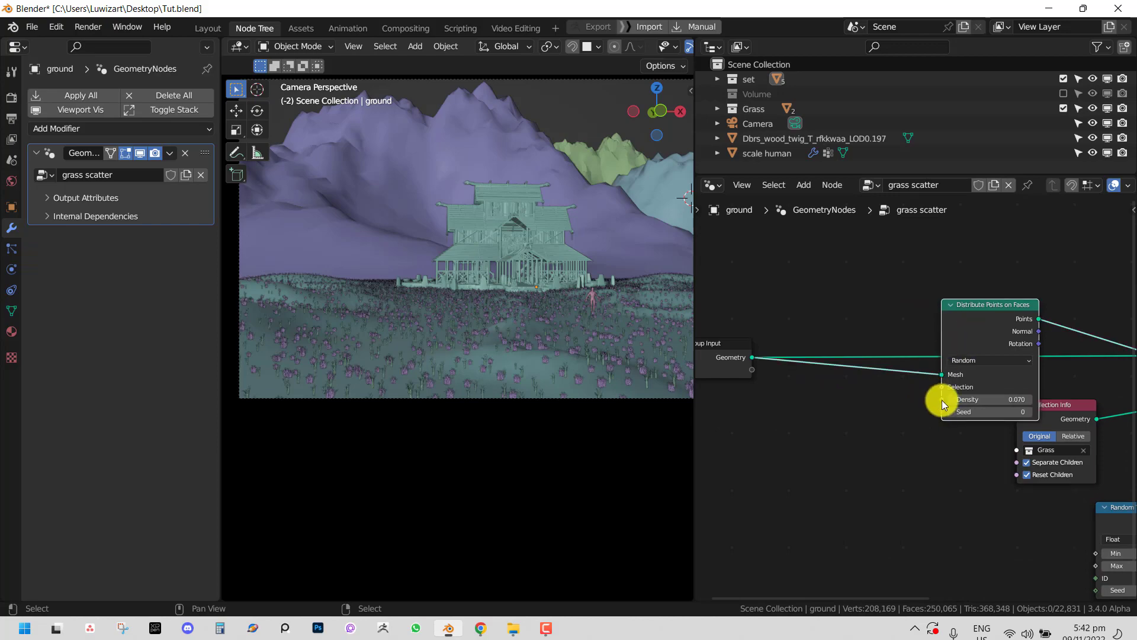
{"action": "left_click_drag", "start_coordinate": [942, 399], "coordinate": [751, 370]}
{"action": "middle_click_drag", "start_coordinate": [485, 373], "coordinate": [444, 415]}
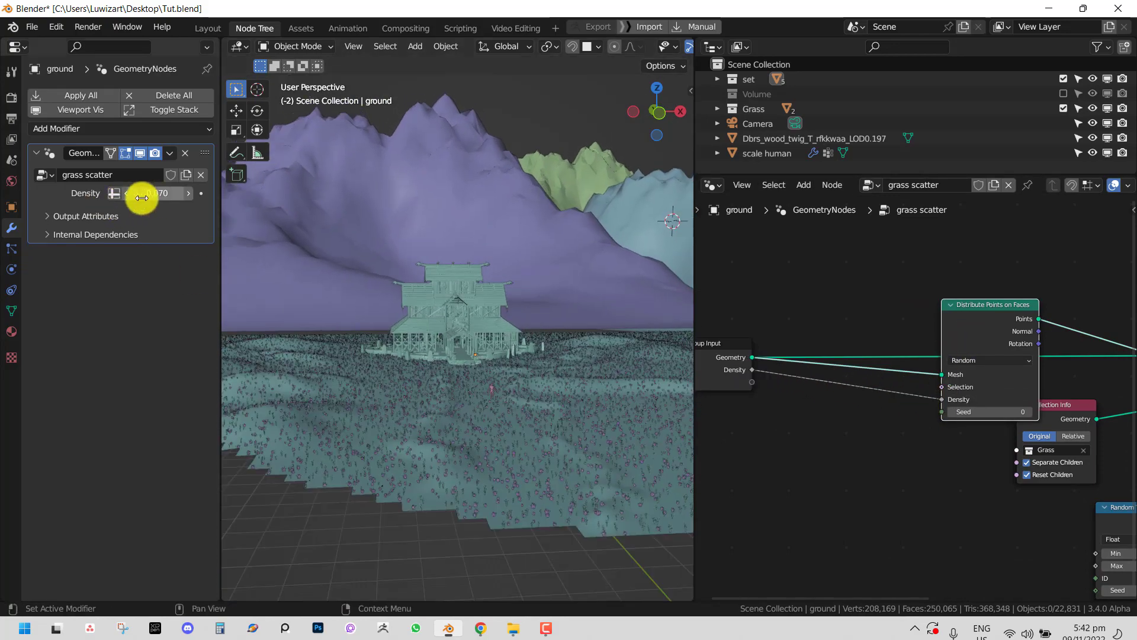
{"action": "scroll", "coordinate": [471, 371], "scroll_direction": "up", "scroll_amount": 3}
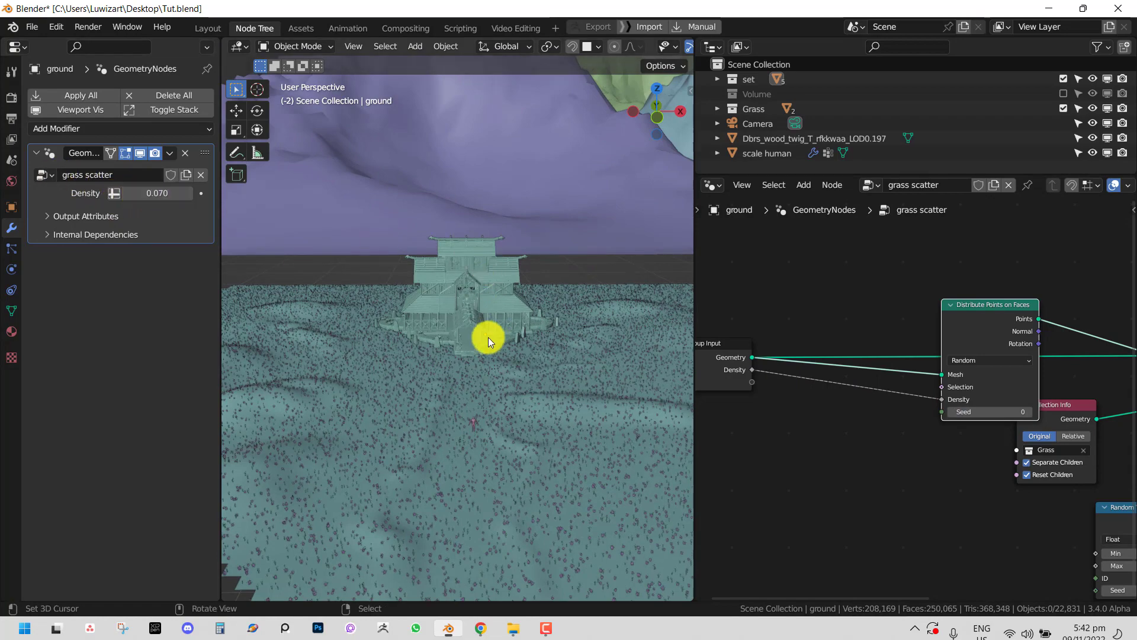
{"action": "middle_click_drag", "start_coordinate": [488, 336], "coordinate": [492, 343]}
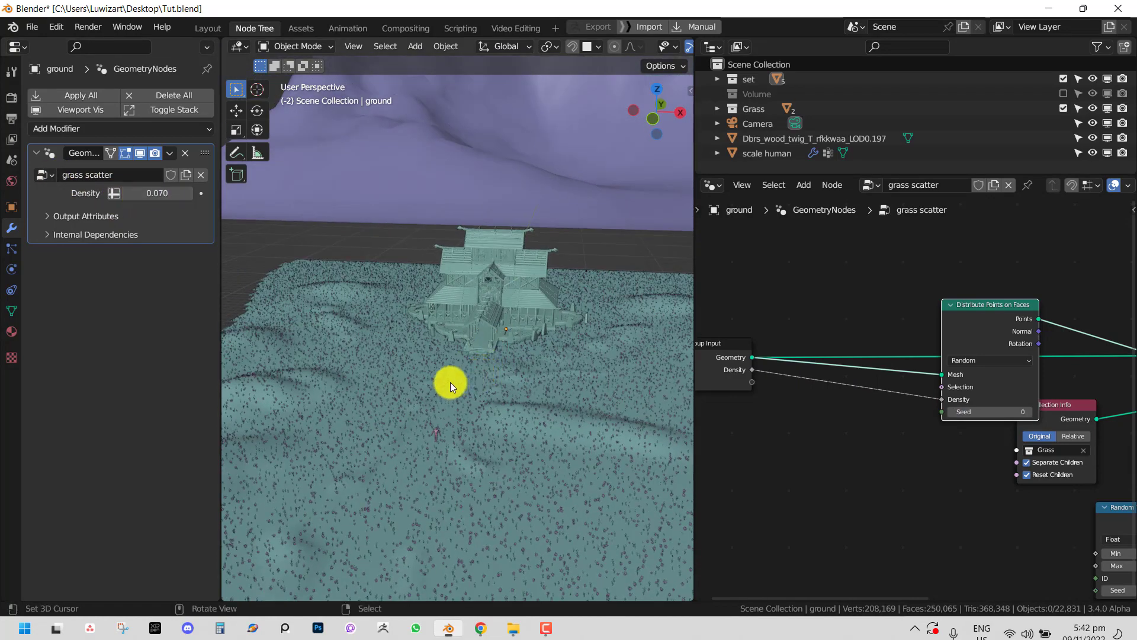
Step: Add a vertex group to the ground and drive the modifier Density with the grass attribute
{"action": "key", "text": "a"}
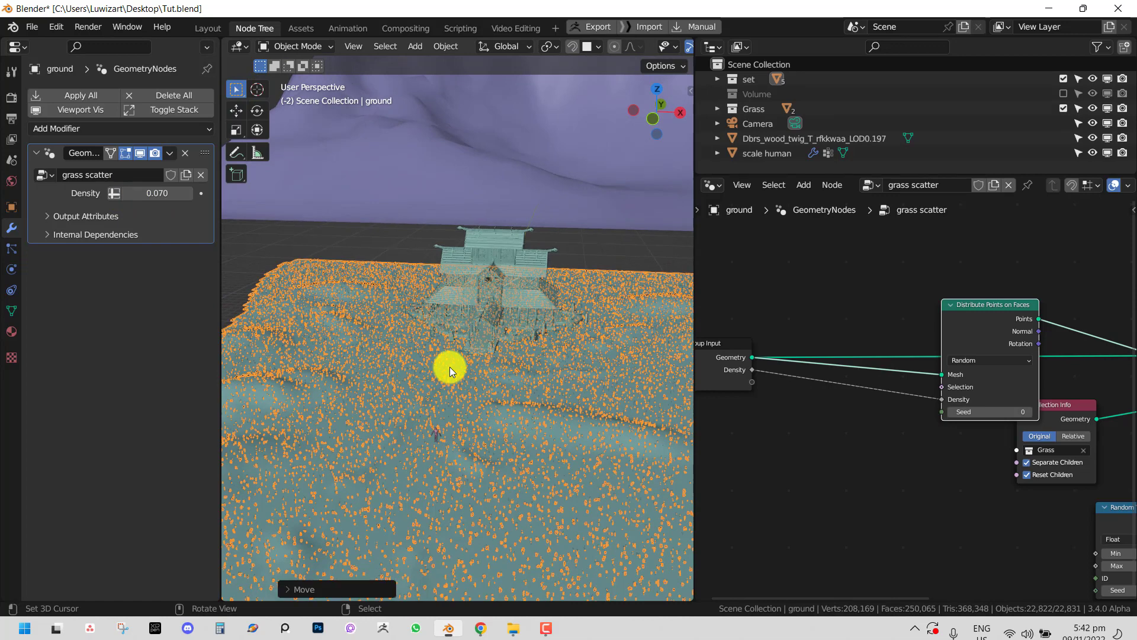
{"action": "key", "text": "Tab"}
{"action": "left_click", "coordinate": [11, 310]}
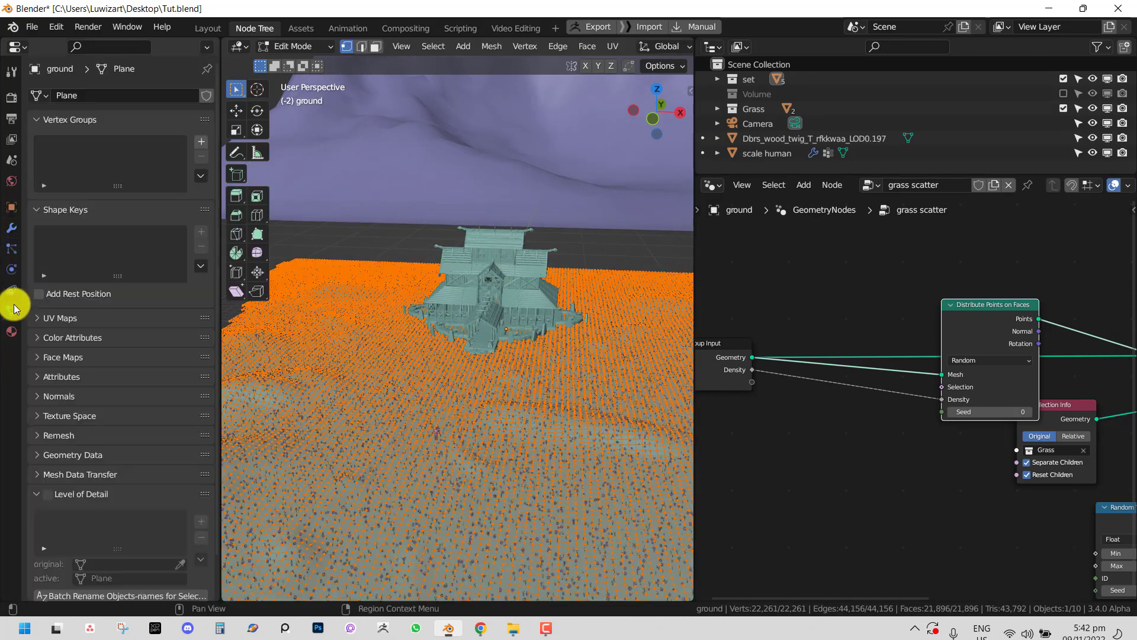
{"action": "left_click", "coordinate": [202, 142]}
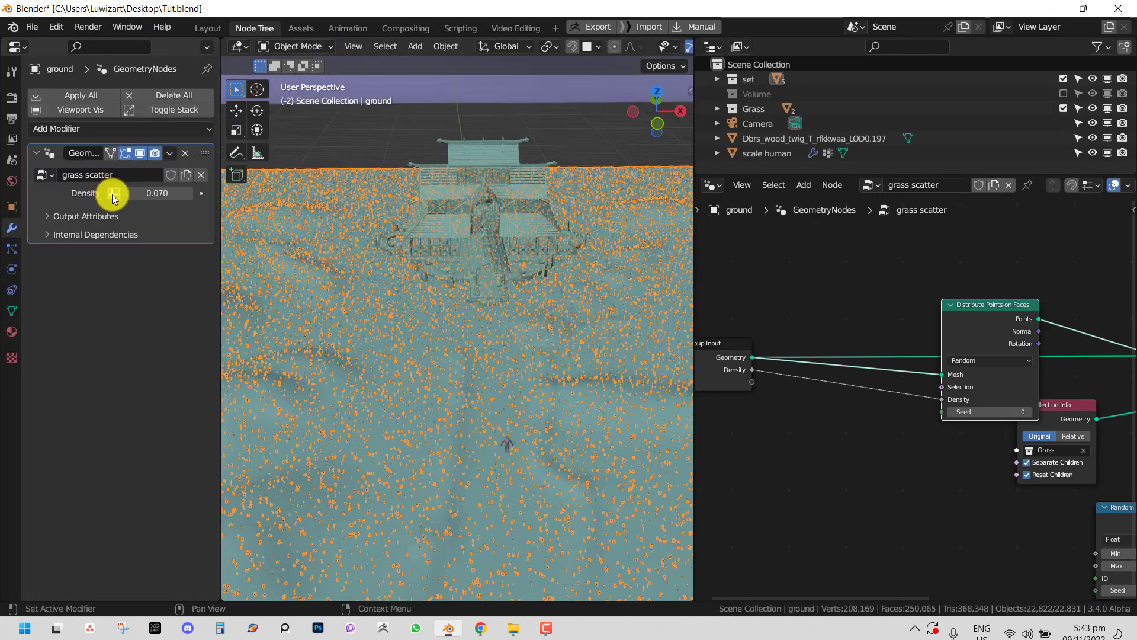
{"action": "left_click", "coordinate": [117, 194]}
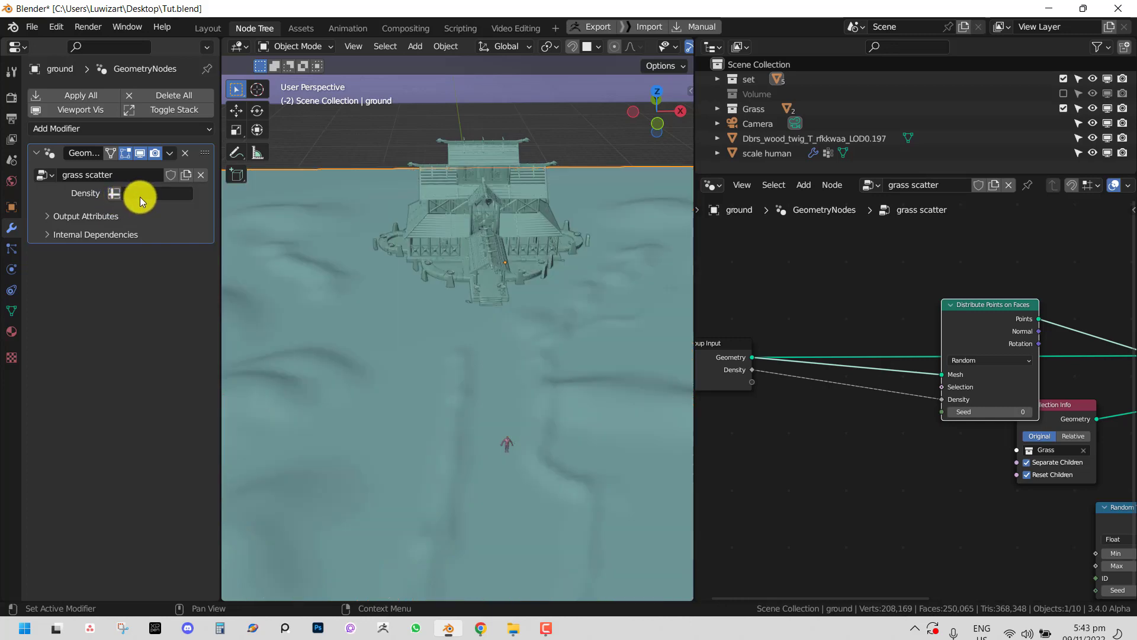
{"action": "left_click", "coordinate": [141, 194]}
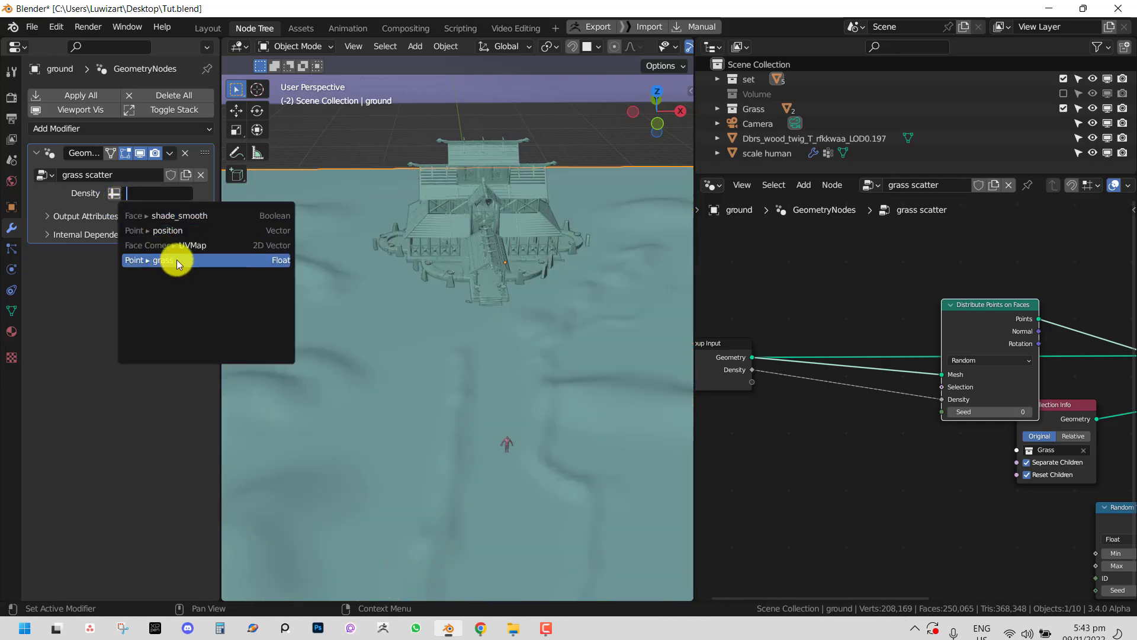
{"action": "key", "text": "Return"}
Step: Weight-paint broad grass bands on the ground below and beside the building, leaving a path clear
{"action": "mouse_move", "coordinate": [511, 291]}
{"action": "middle_mouse_down"}
{"action": "mouse_move", "coordinate": [485, 318]}
{"action": "mouse_move", "coordinate": [510, 298]}
{"action": "middle_mouse_up"}
{"action": "key", "text": "ctrl+Tab"}
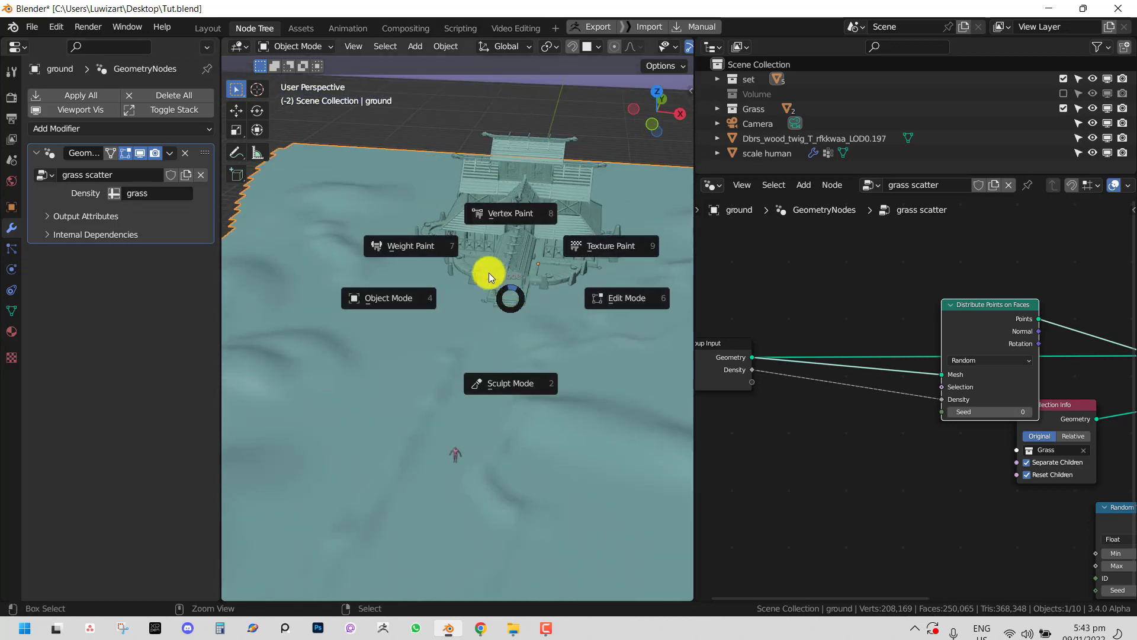
{"action": "left_click", "coordinate": [498, 314]}
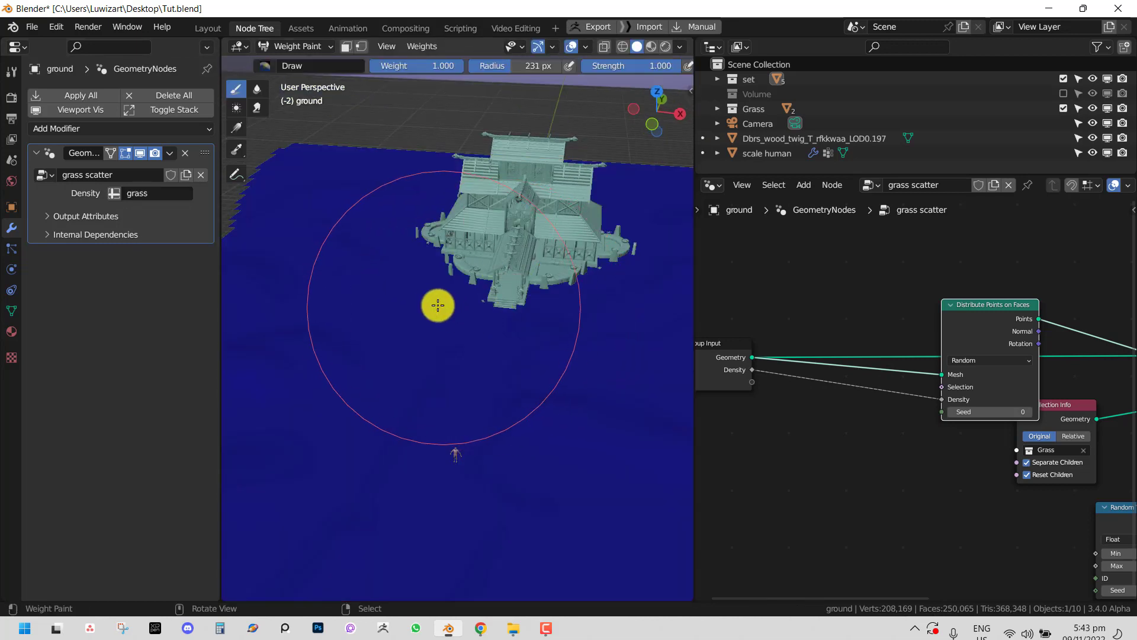
{"action": "mouse_move", "coordinate": [444, 276]}
{"action": "left_mouse_down"}
{"action": "mouse_move", "coordinate": [414, 318]}
{"action": "mouse_move", "coordinate": [432, 330]}
{"action": "left_mouse_up"}
{"action": "key", "text": "f"}
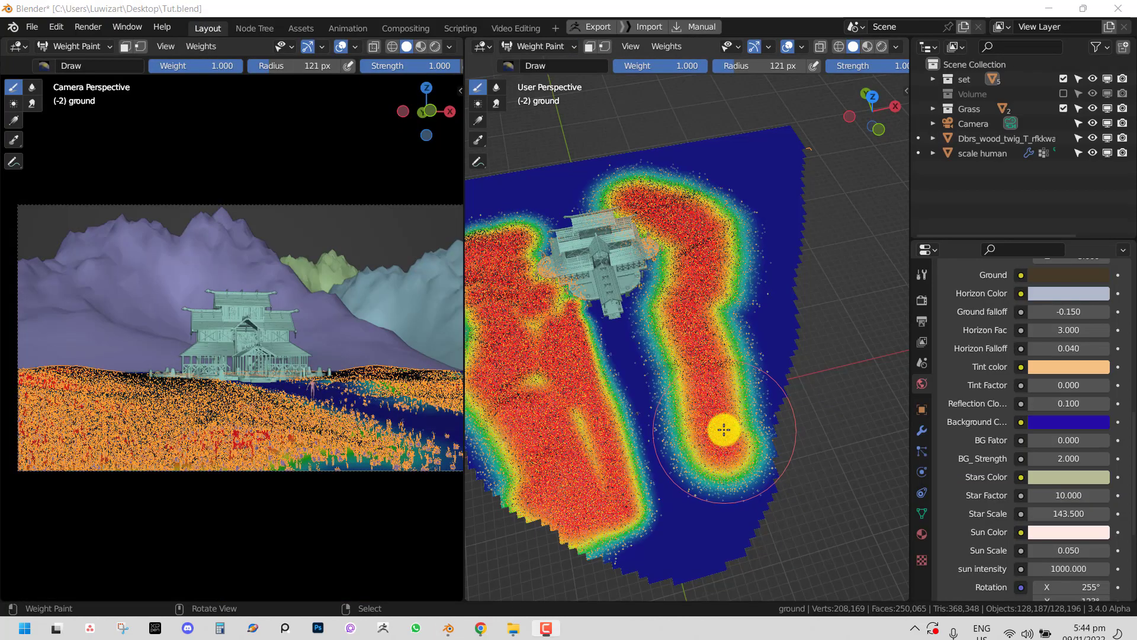
{"action": "left_click_drag", "start_coordinate": [723, 429], "coordinate": [718, 381]}
{"action": "middle_click_drag", "start_coordinate": [719, 381], "coordinate": [716, 379]}
{"action": "key", "text": "f"}
Step: Return to Object Mode, deselect the ground, and fit the camera view to the viewport
{"action": "key", "text": "ctrl+Tab"}
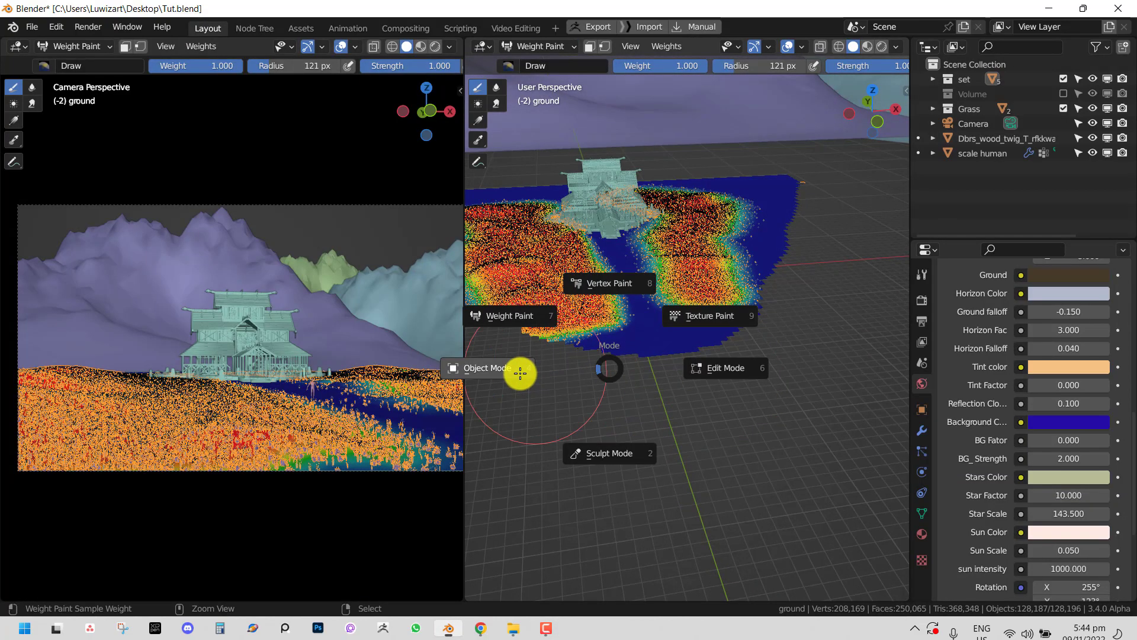
{"action": "left_click", "coordinate": [134, 408]}
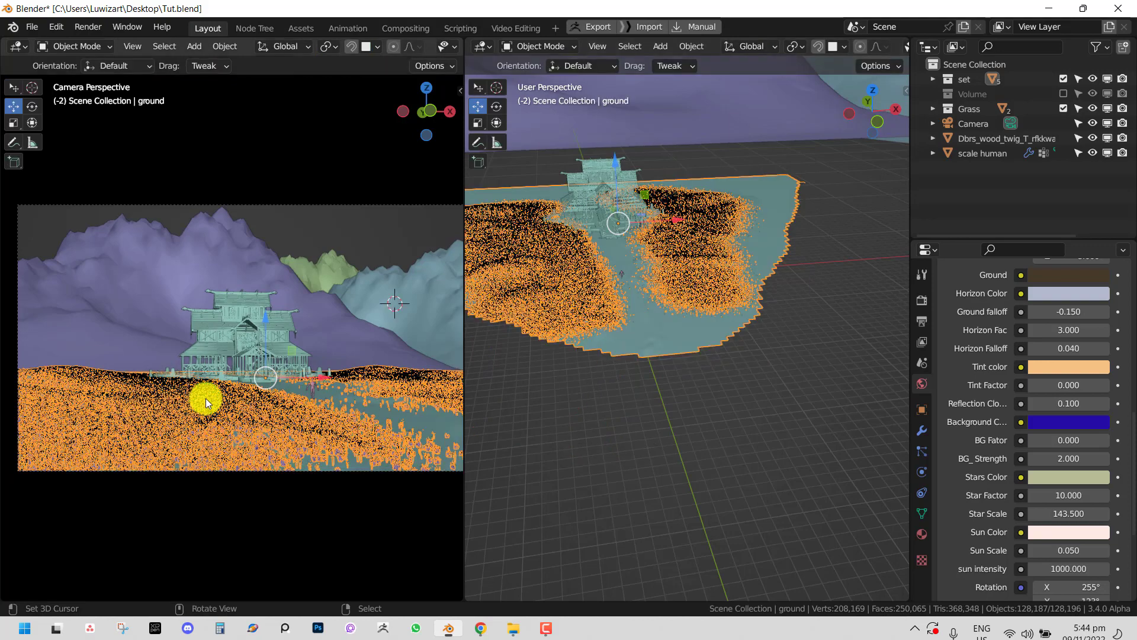
{"action": "left_click", "coordinate": [231, 395]}
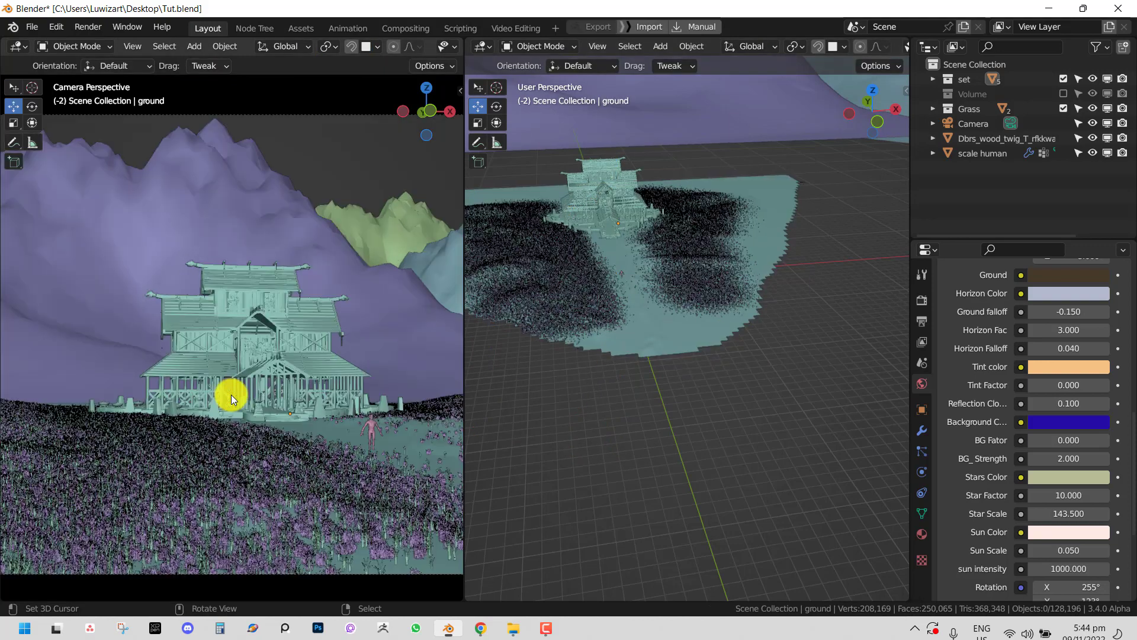
{"action": "key", "text": "Home"}
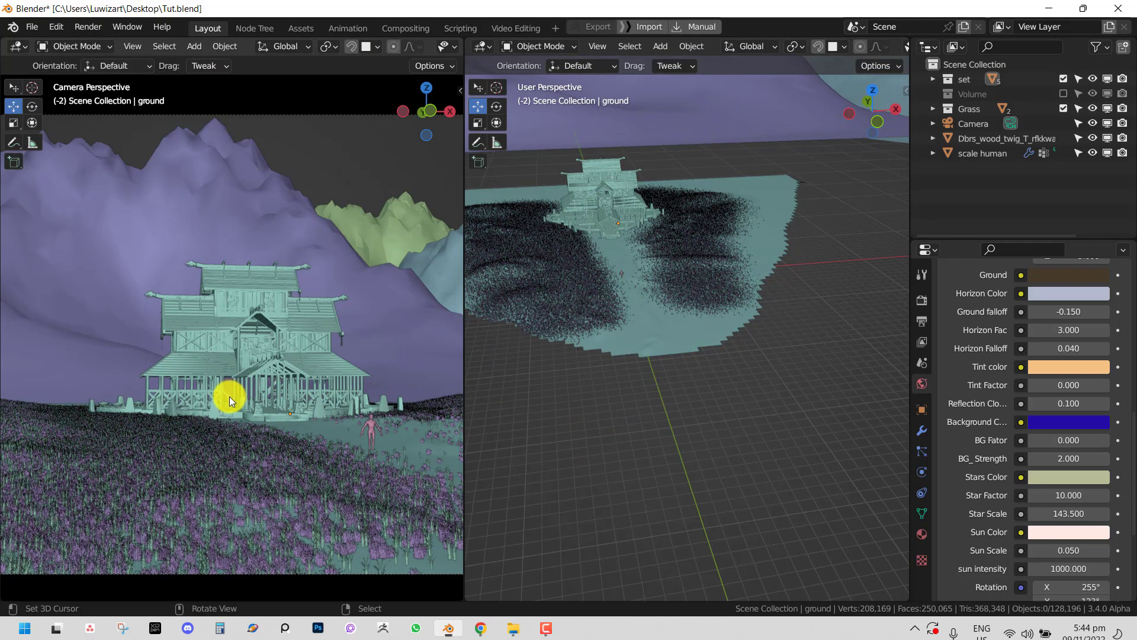
{"action": "scroll", "coordinate": [229, 396], "scroll_direction": "down", "scroll_amount": 2}
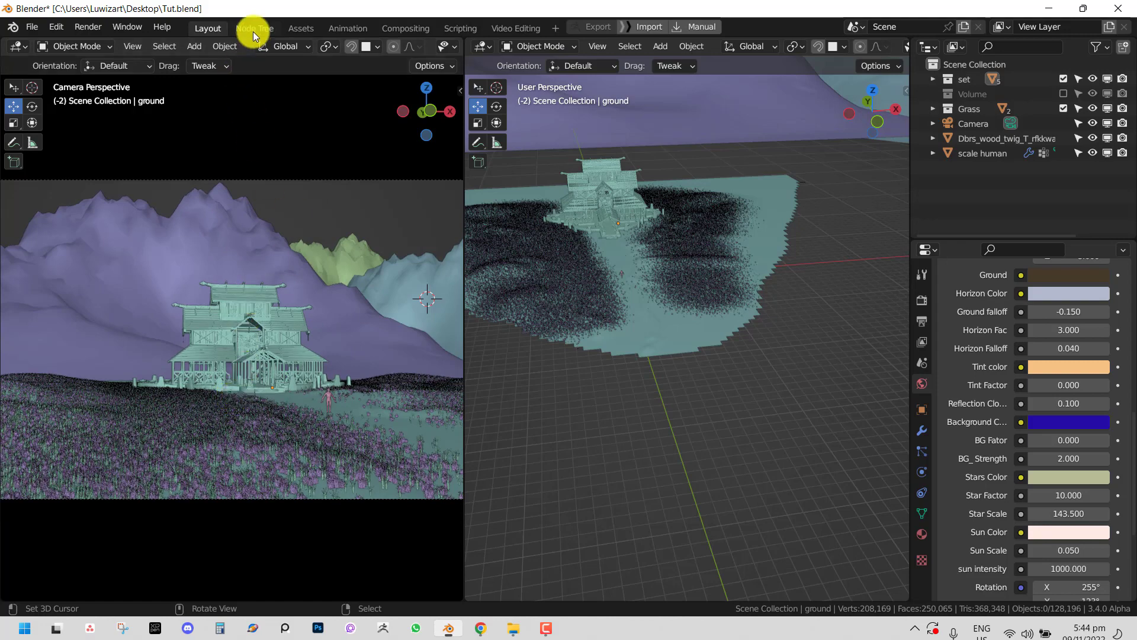
Step: In the Geometry Nodes workspace, add a Math node to the grass node tree
{"action": "left_click", "coordinate": [254, 28]}
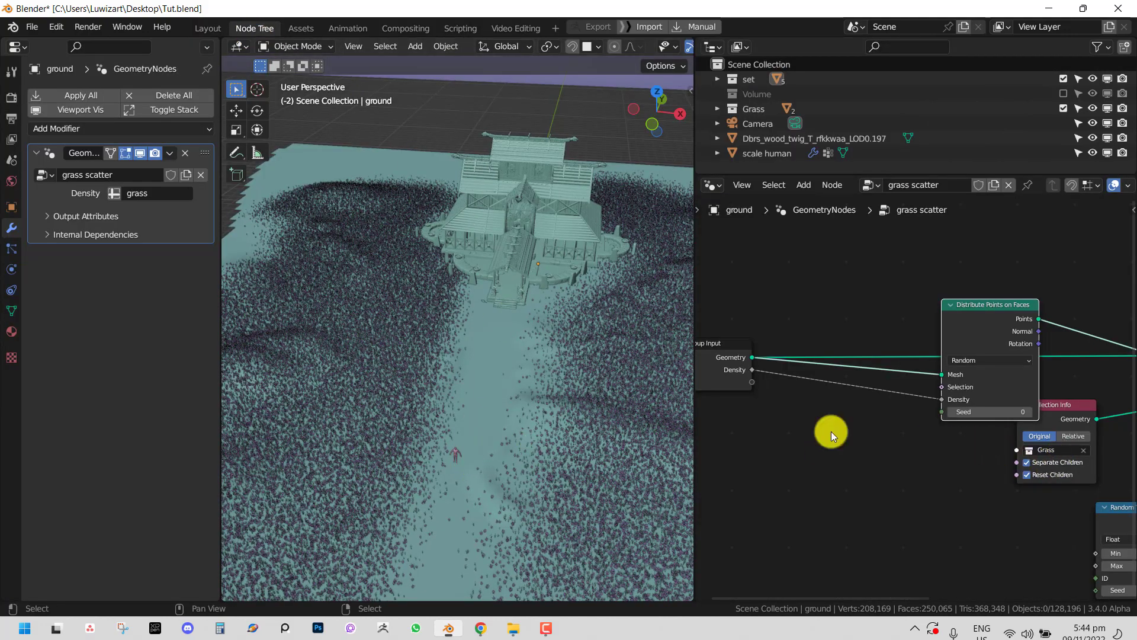
{"action": "middle_click_drag", "start_coordinate": [803, 414], "coordinate": [841, 404]}
{"action": "key", "text": "shift+a"}
{"action": "middle_click_drag", "start_coordinate": [354, 478], "coordinate": [363, 466]}
{"action": "scroll", "coordinate": [330, 435], "scroll_direction": "up", "scroll_amount": 2}
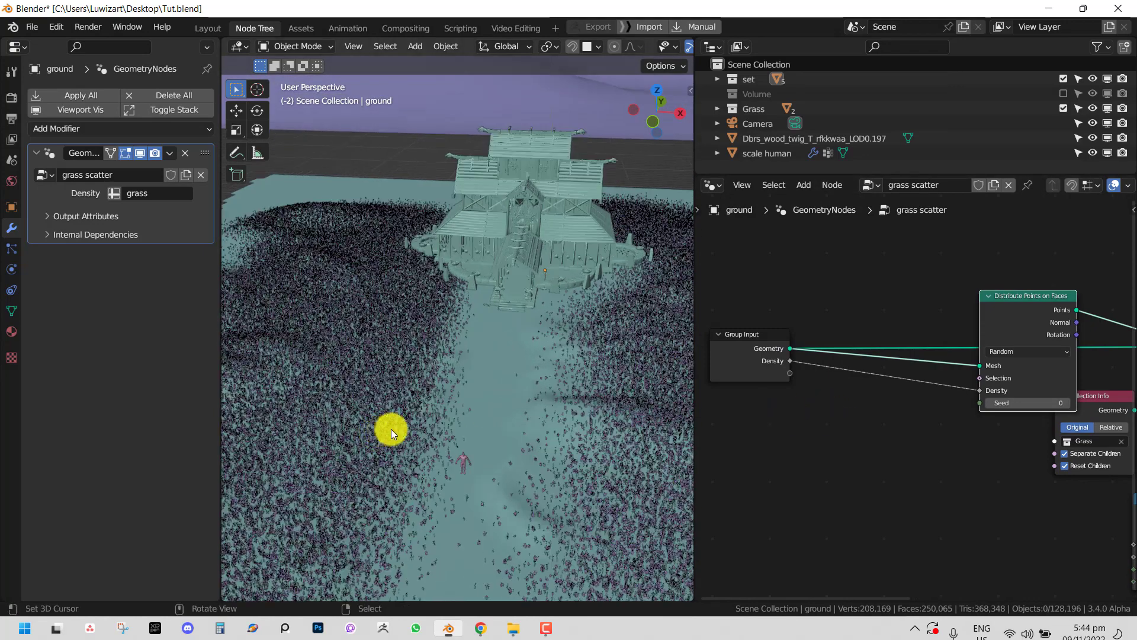
{"action": "key", "text": "shift+a"}
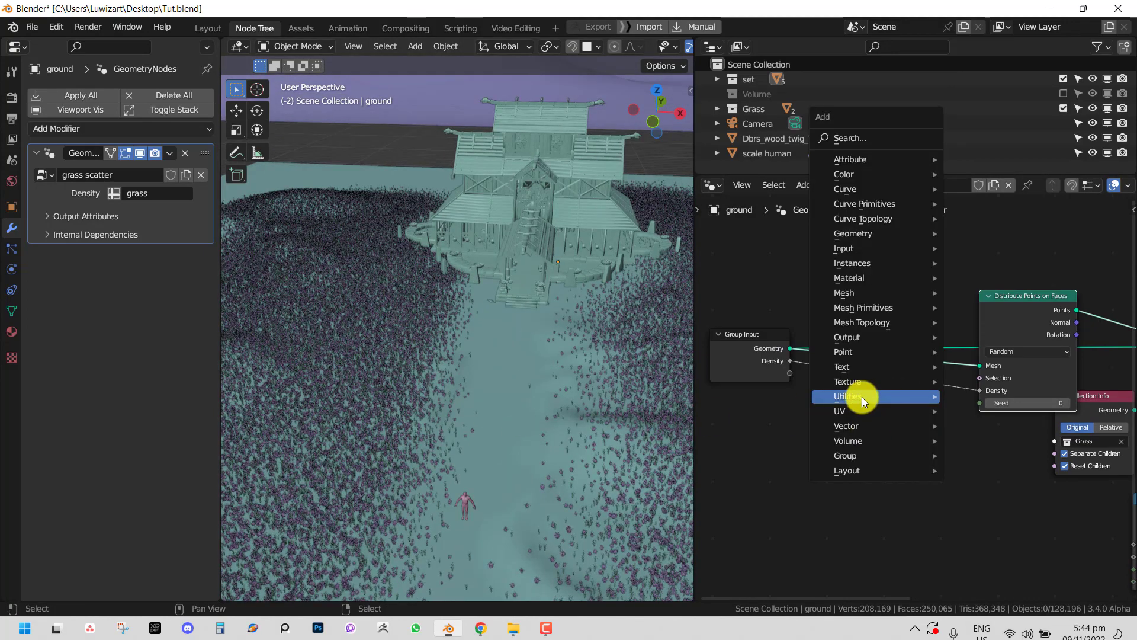
{"action": "mouse_move", "coordinate": [861, 397]}
{"action": "left_click", "coordinate": [988, 337]}
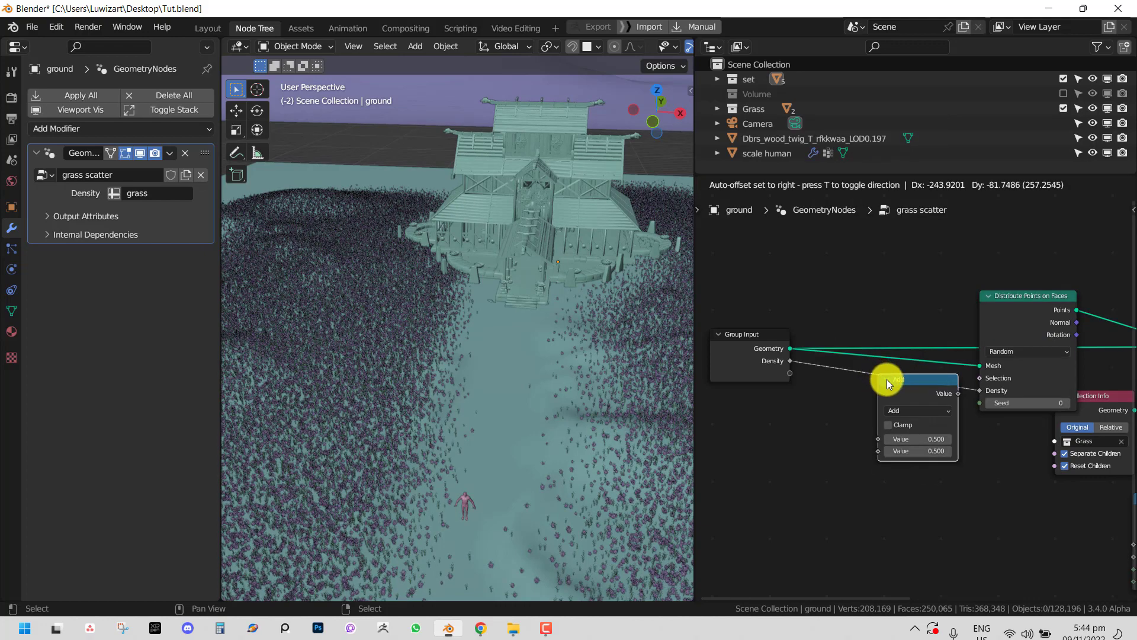
Step: Insert the Math node into the Density link as a Multiply with factor 0.3
{"action": "left_click", "coordinate": [879, 372]}
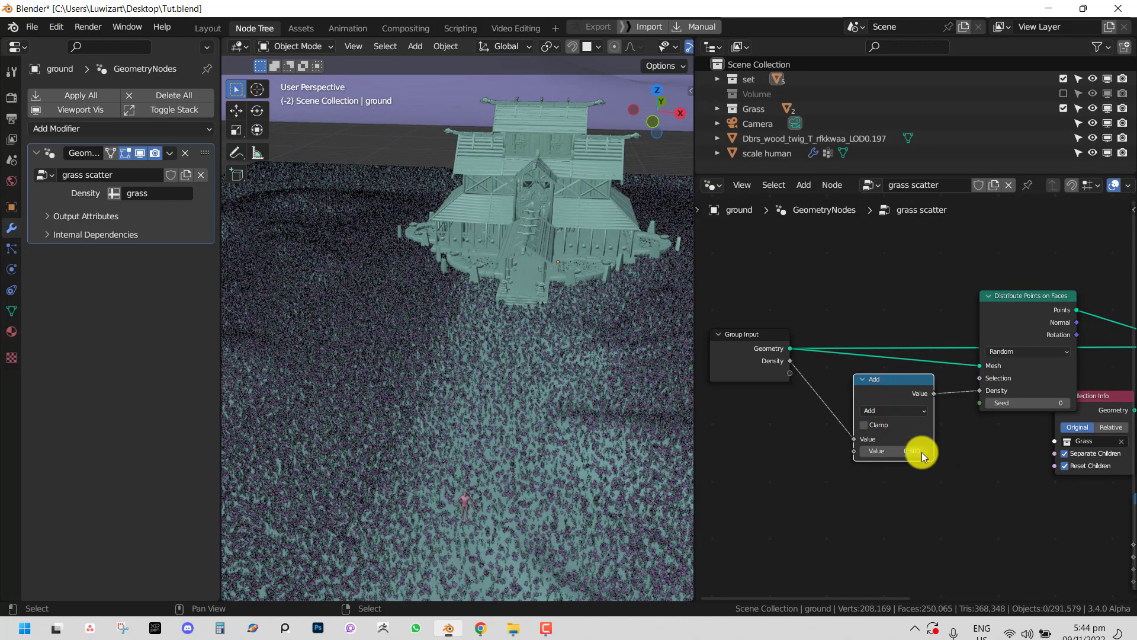
{"action": "left_click", "coordinate": [892, 451]}
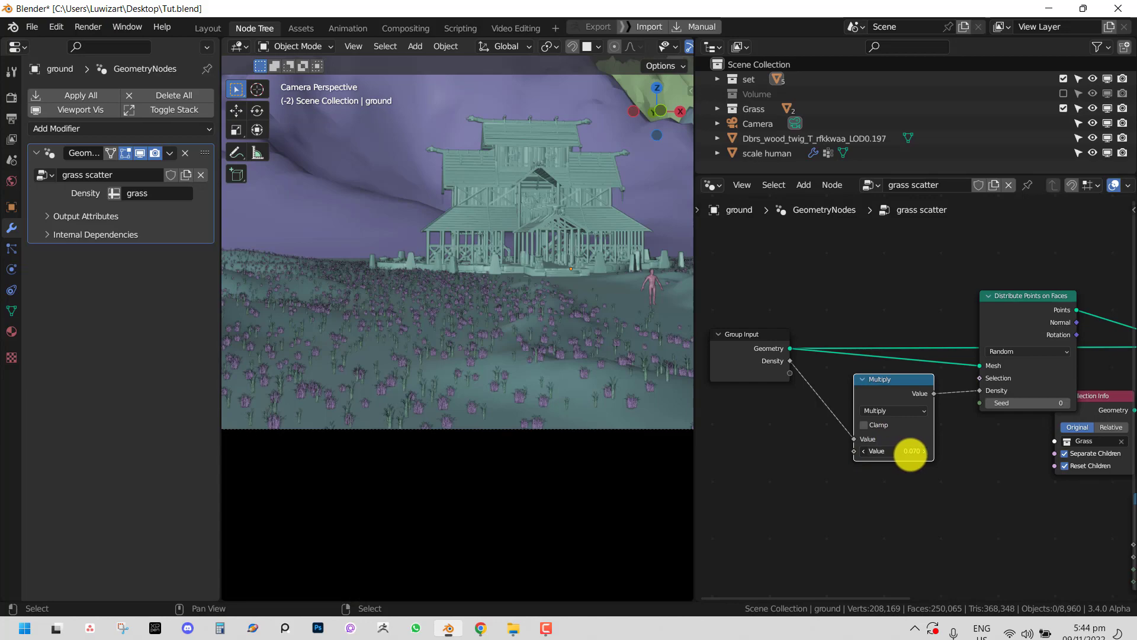
{"action": "left_click_drag", "start_coordinate": [910, 456], "coordinate": [914, 458]}
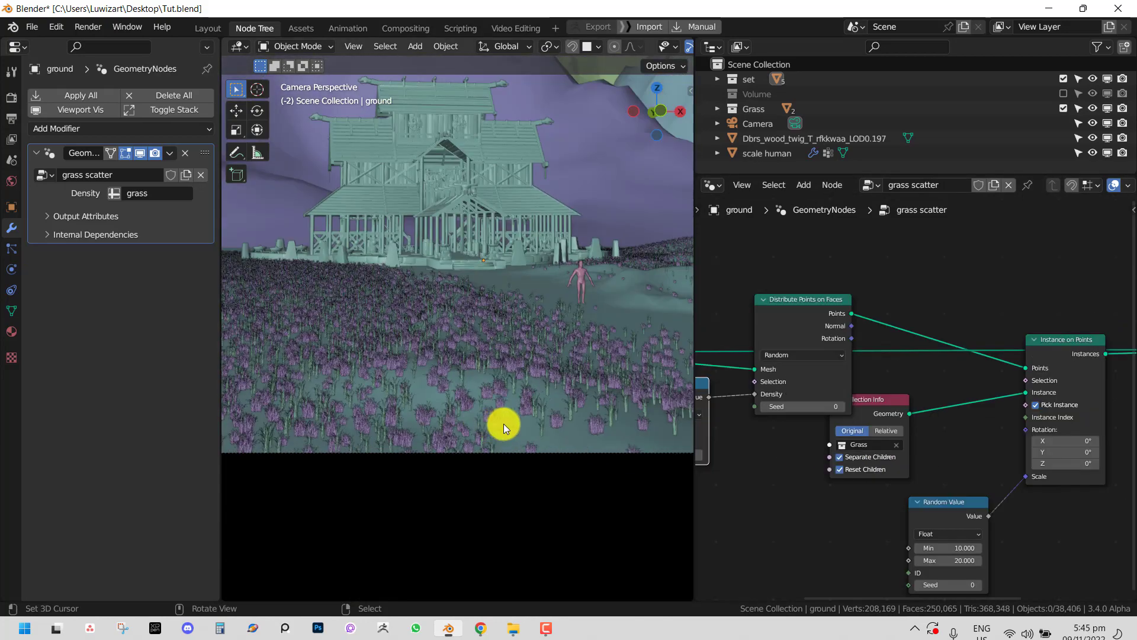
{"action": "middle_click_drag", "start_coordinate": [521, 406], "coordinate": [424, 387], "text": "shift"}
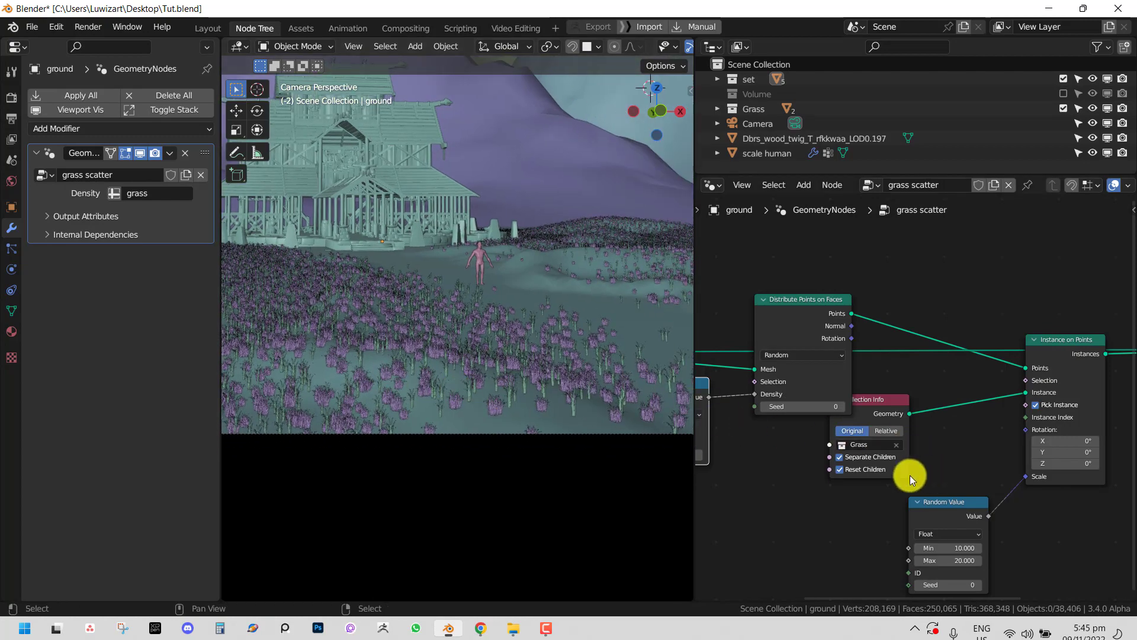
Step: Duplicate the Random Value node as a Vector type and link it to Instance on Points Rotation
{"action": "scroll", "coordinate": [910, 475], "scroll_direction": "up", "scroll_amount": 1}
{"action": "scroll", "coordinate": [450, 427], "scroll_direction": "up", "scroll_amount": 4}
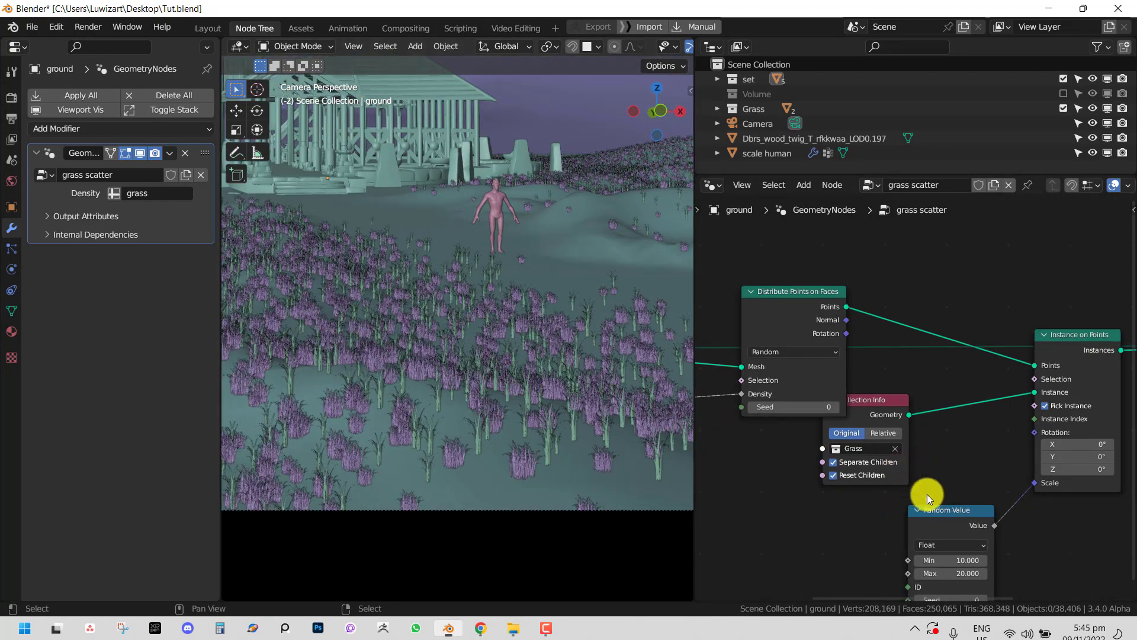
{"action": "left_click_drag", "start_coordinate": [983, 567], "coordinate": [1015, 583]}
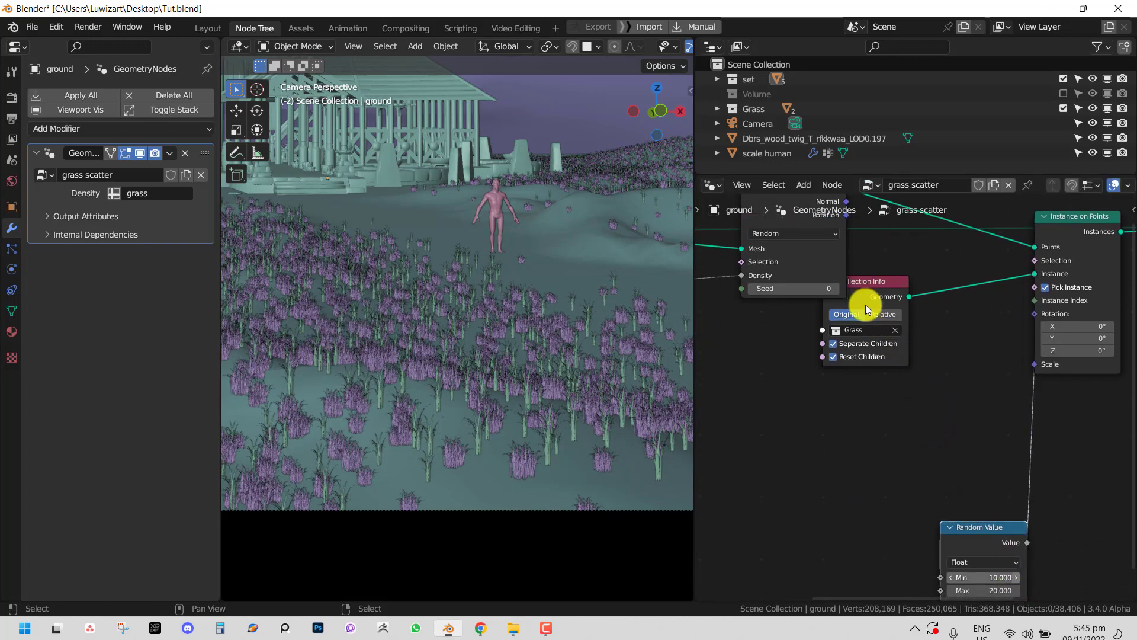
{"action": "left_click_drag", "start_coordinate": [879, 300], "coordinate": [870, 277]}
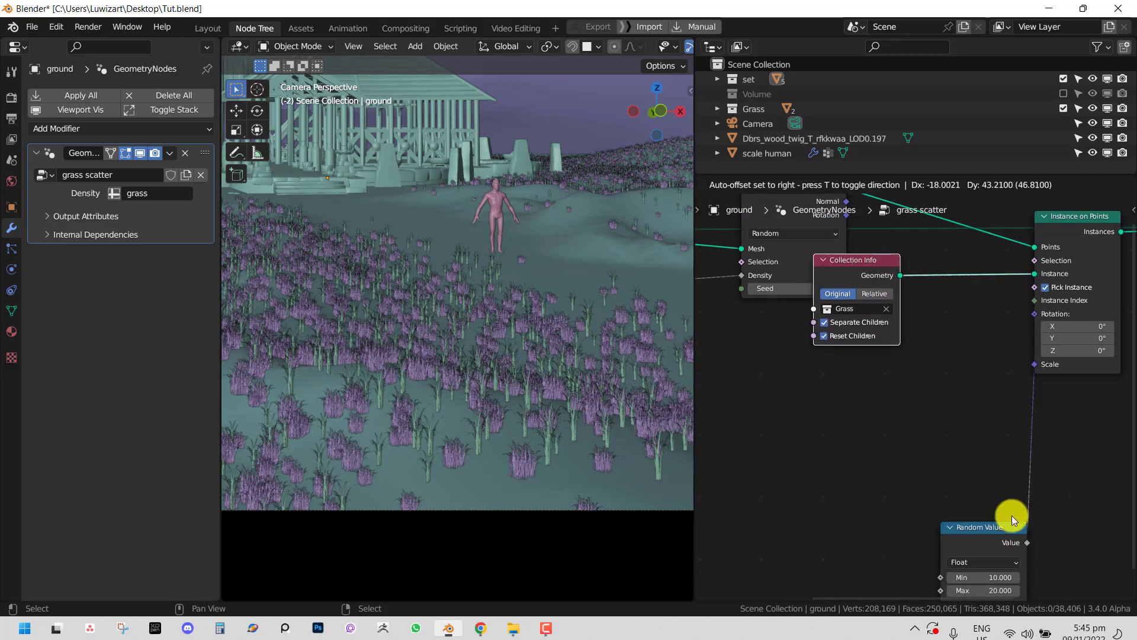
{"action": "left_click", "coordinate": [994, 544]}
{"action": "key", "text": "shift+d"}
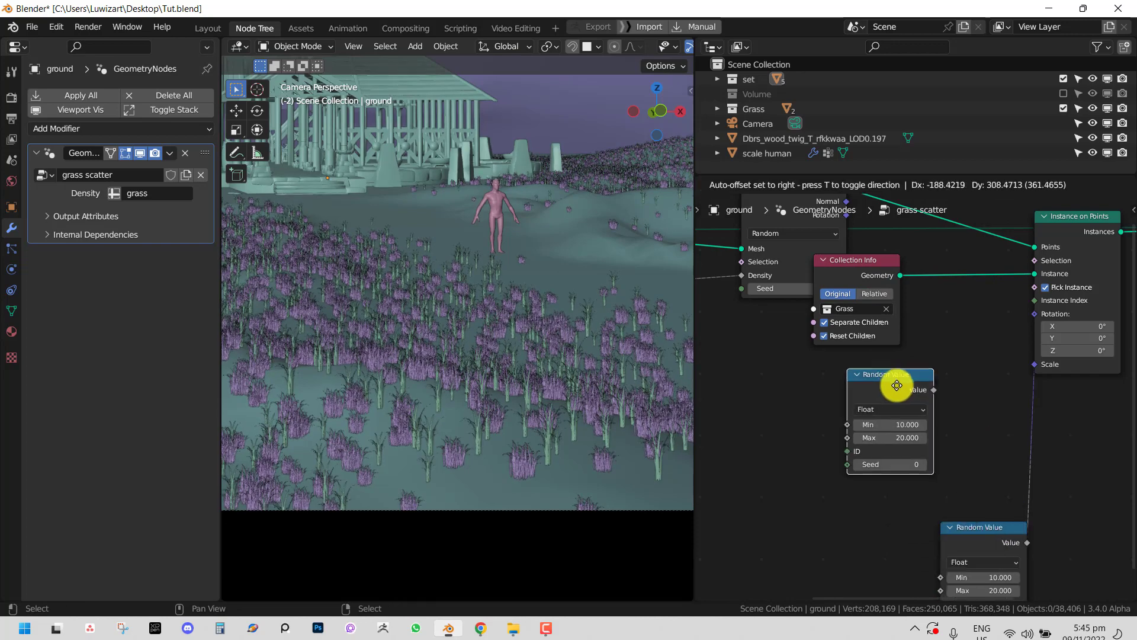
{"action": "left_click", "coordinate": [891, 403]}
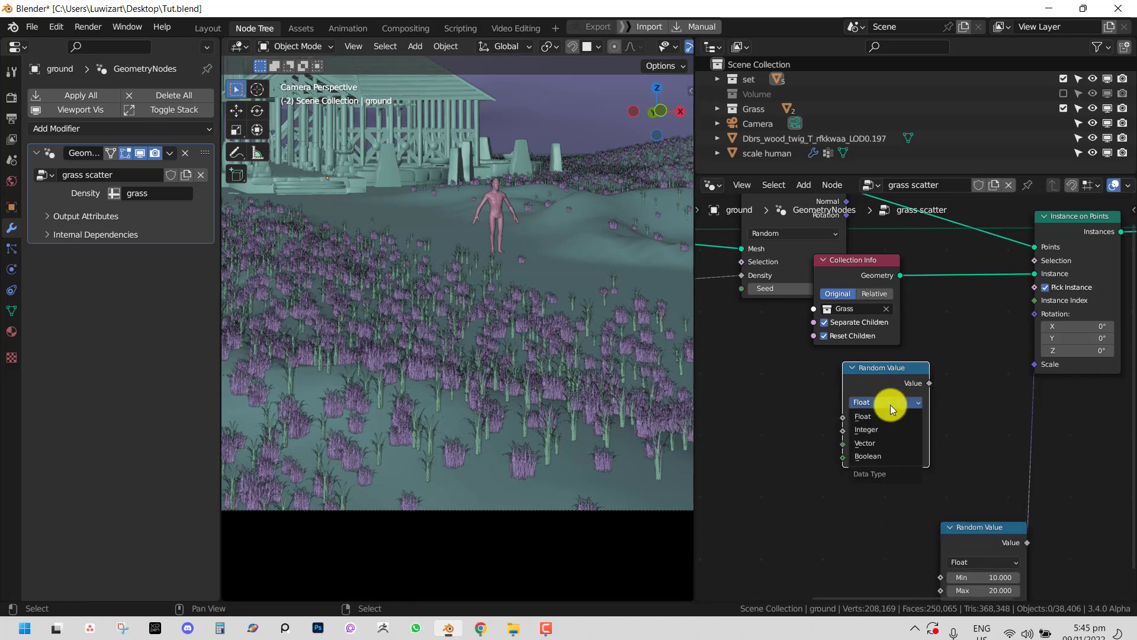
{"action": "left_click", "coordinate": [877, 443]}
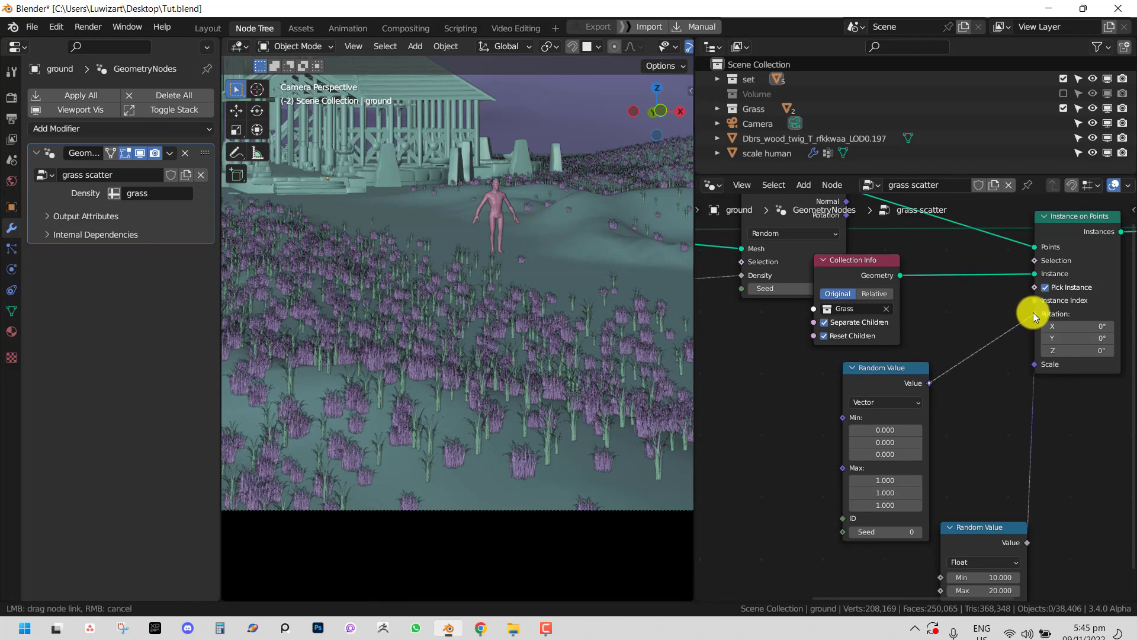
{"action": "left_click_drag", "start_coordinate": [1032, 315], "coordinate": [930, 383]}
Step: Set the random rotation Min to 1.2, -0.9, -3.8 and Max to -0.9, 0.6, 5.5
{"action": "left_click", "coordinate": [912, 455]}
{"action": "type", "text": "0"}
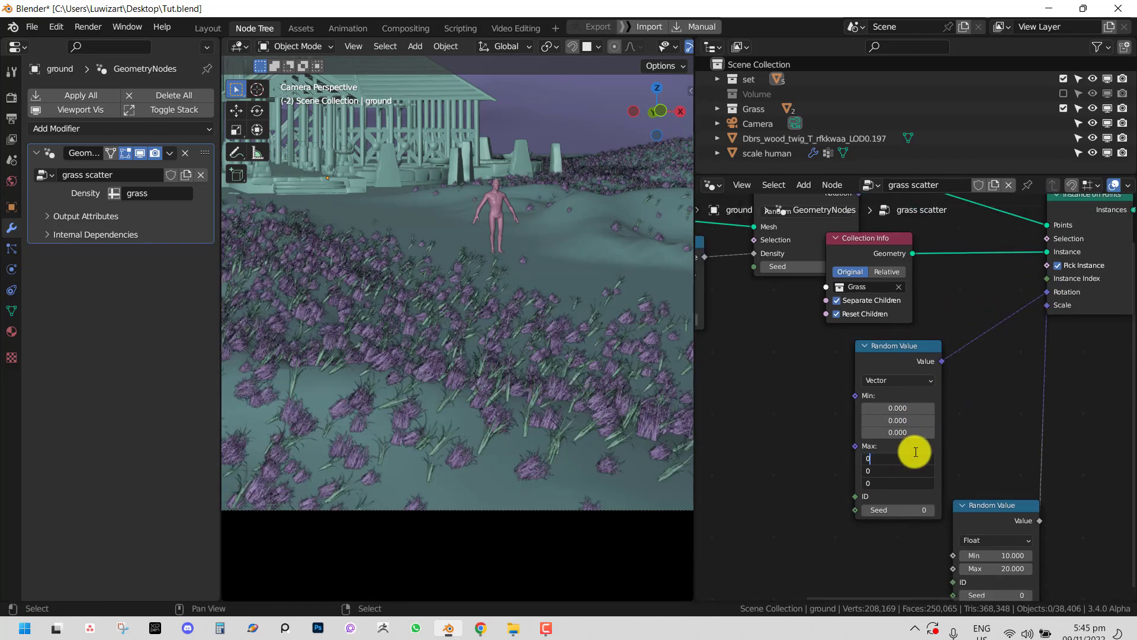
{"action": "key", "text": "Return"}
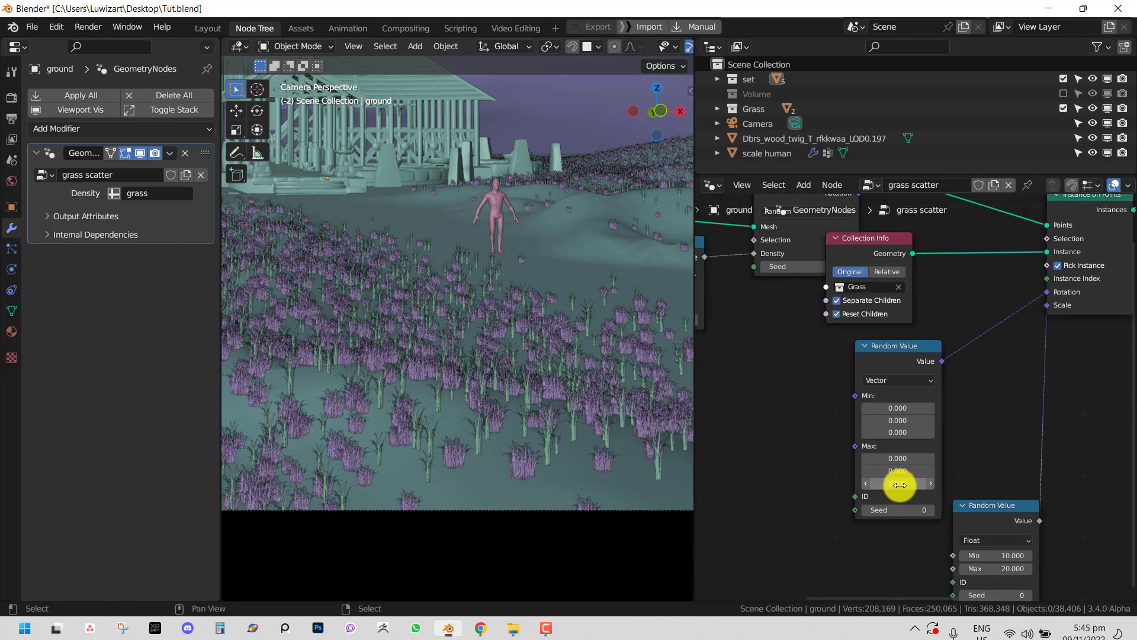
{"action": "mouse_move", "coordinate": [899, 484]}
{"action": "left_mouse_down"}
{"action": "mouse_move", "coordinate": [970, 478]}
{"action": "mouse_move", "coordinate": [901, 487]}
{"action": "left_mouse_up"}
{"action": "left_click_drag", "start_coordinate": [907, 432], "coordinate": [888, 432]}
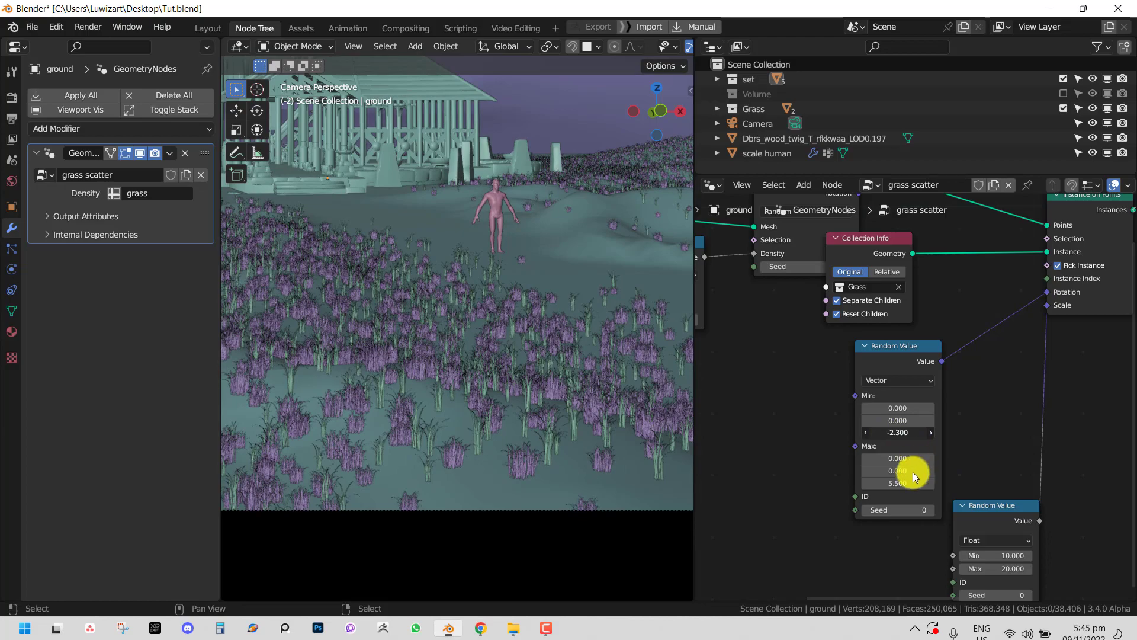
{"action": "mouse_move", "coordinate": [912, 472]}
{"action": "left_mouse_down"}
{"action": "mouse_move", "coordinate": [894, 462]}
{"action": "mouse_move", "coordinate": [919, 457]}
{"action": "mouse_move", "coordinate": [905, 456]}
{"action": "left_mouse_up"}
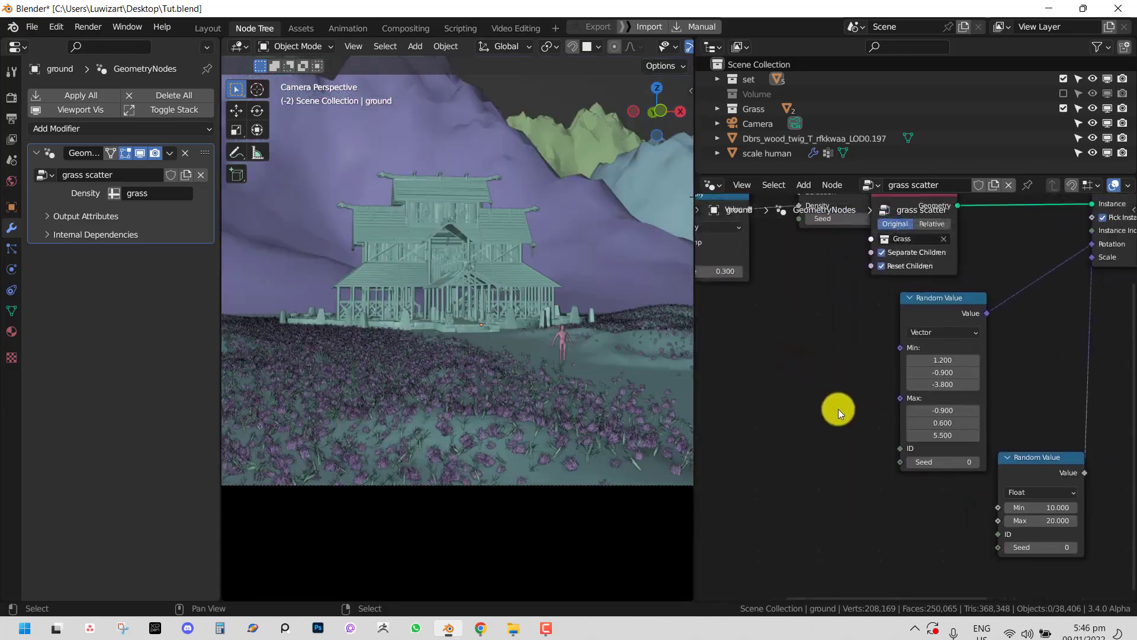
{"action": "scroll", "coordinate": [470, 435], "scroll_direction": "down", "scroll_amount": 3}
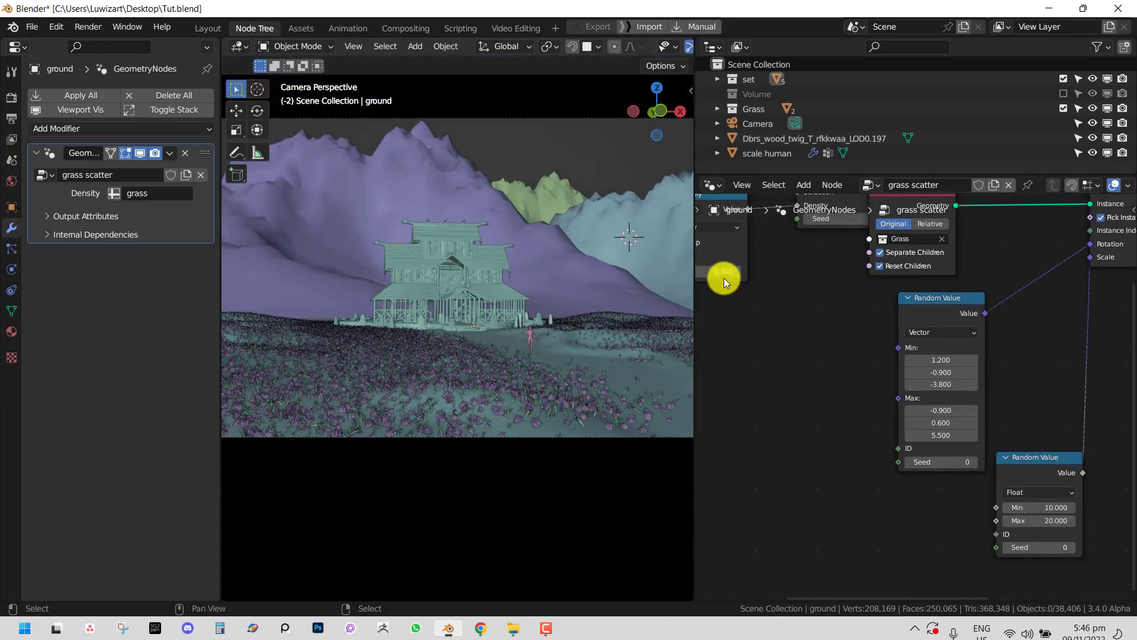
Step: Try grass density multipliers of 0.8 and then 1
{"action": "middle_click_drag", "start_coordinate": [723, 275], "coordinate": [894, 431]}
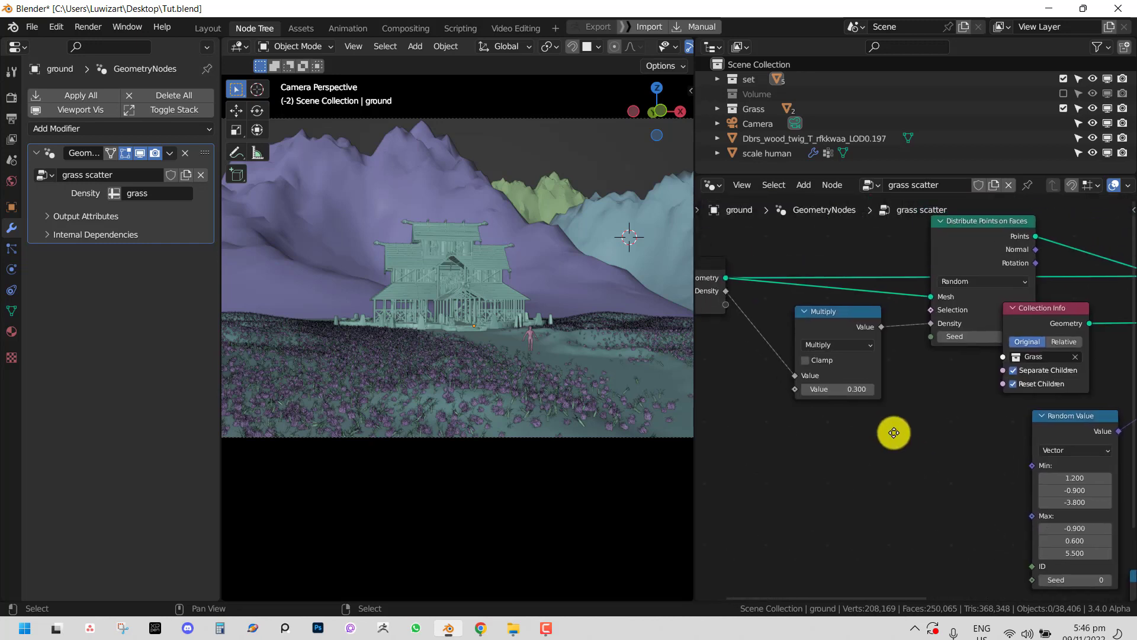
{"action": "left_click", "coordinate": [851, 389]}
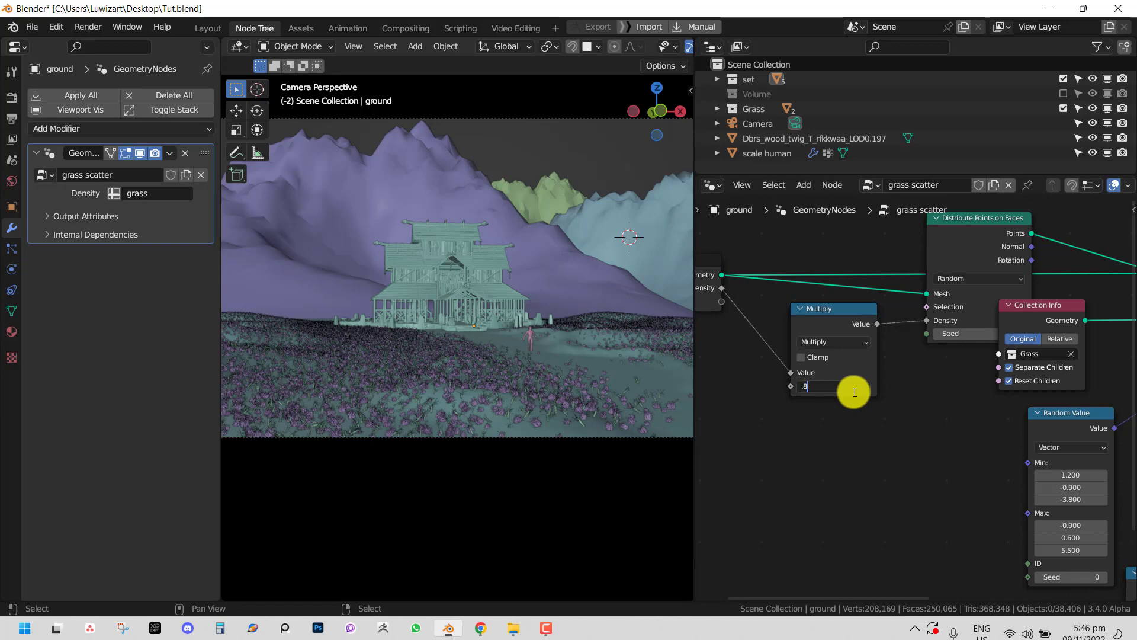
{"action": "type", "text": ".8"}
{"action": "key", "text": "Return"}
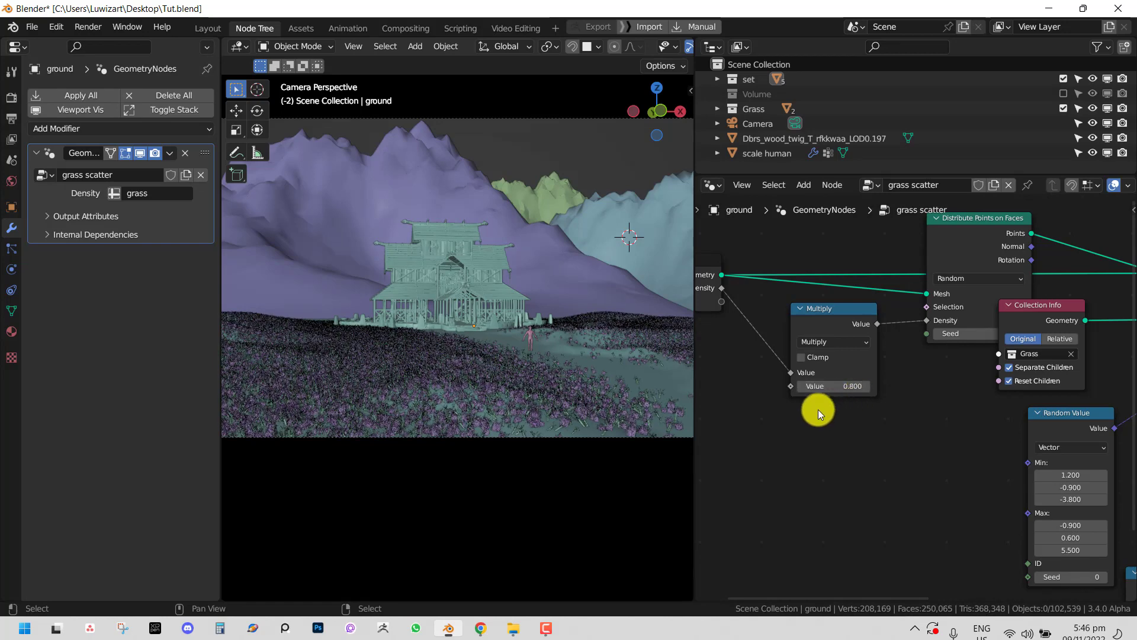
{"action": "left_click", "coordinate": [839, 386]}
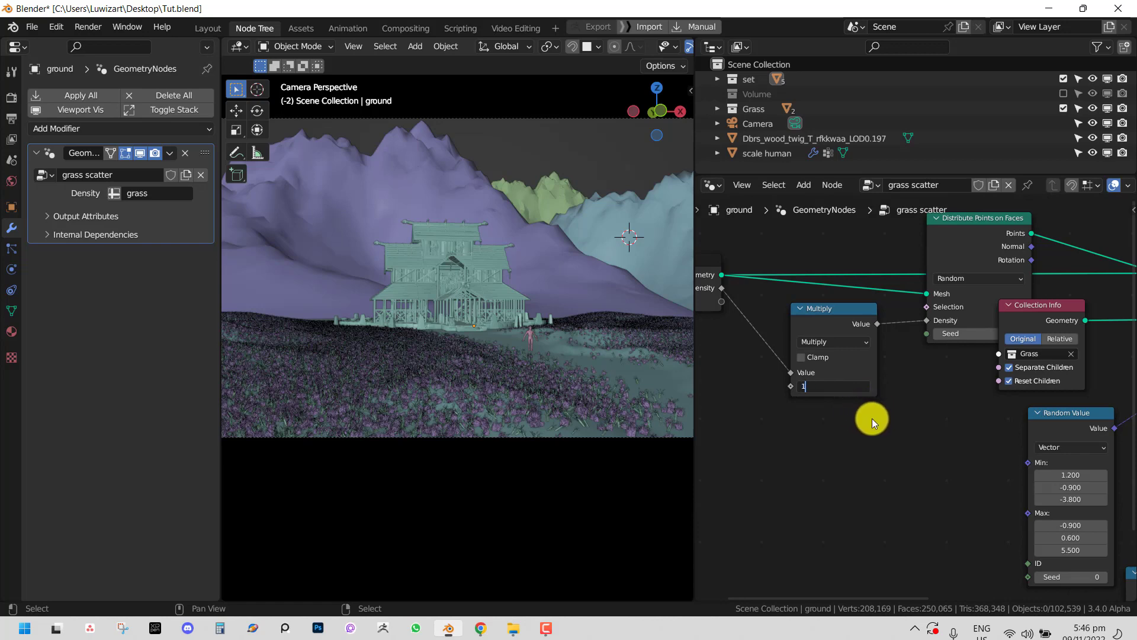
{"action": "key", "text": "Return"}
Step: Inspect the rendered image to judge the grass coverage, then close the render
{"action": "key", "text": "z"}
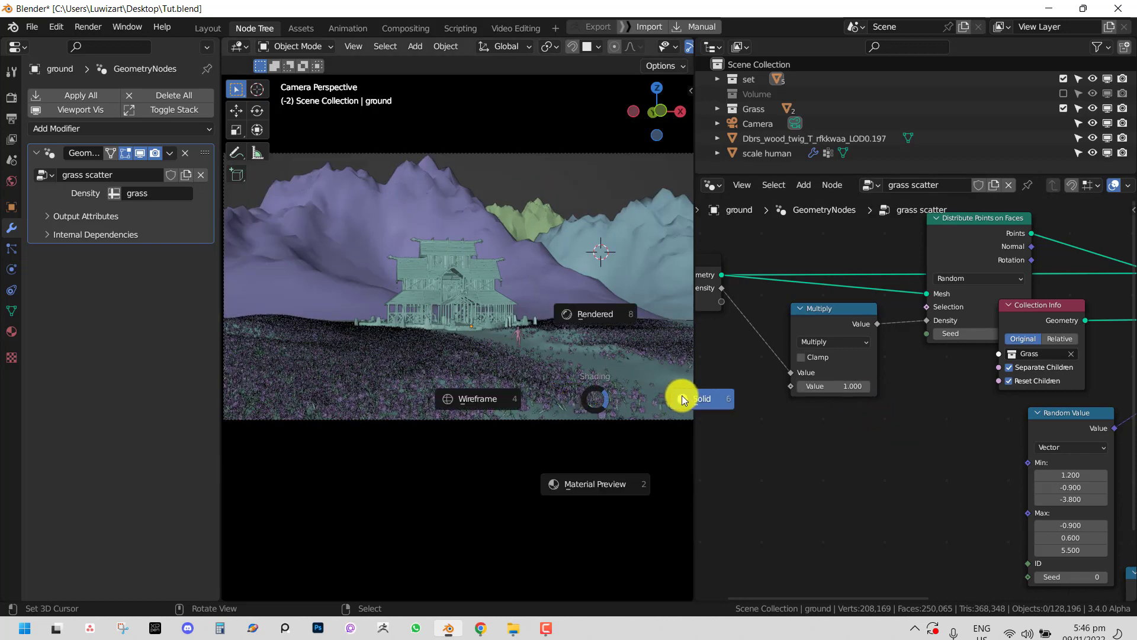
{"action": "left_click", "coordinate": [681, 395]}
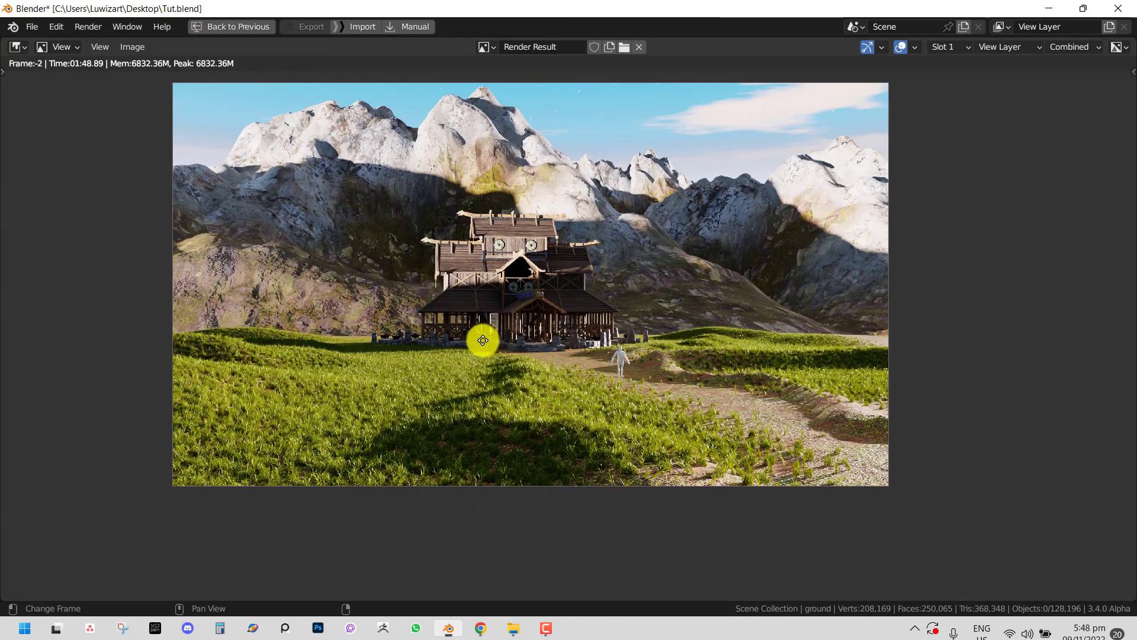
{"action": "middle_click_drag", "start_coordinate": [483, 340], "coordinate": [444, 317]}
{"action": "scroll", "coordinate": [462, 318], "scroll_direction": "up", "scroll_amount": 1}
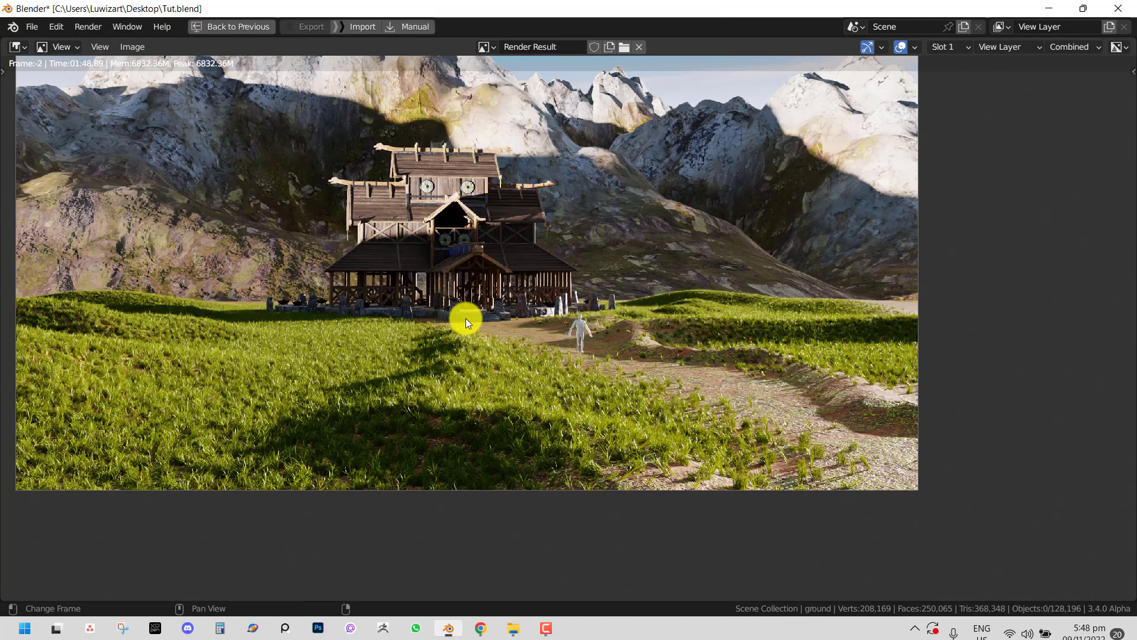
{"action": "middle_click_drag", "start_coordinate": [464, 318], "coordinate": [553, 335]}
{"action": "key", "text": "Escape"}
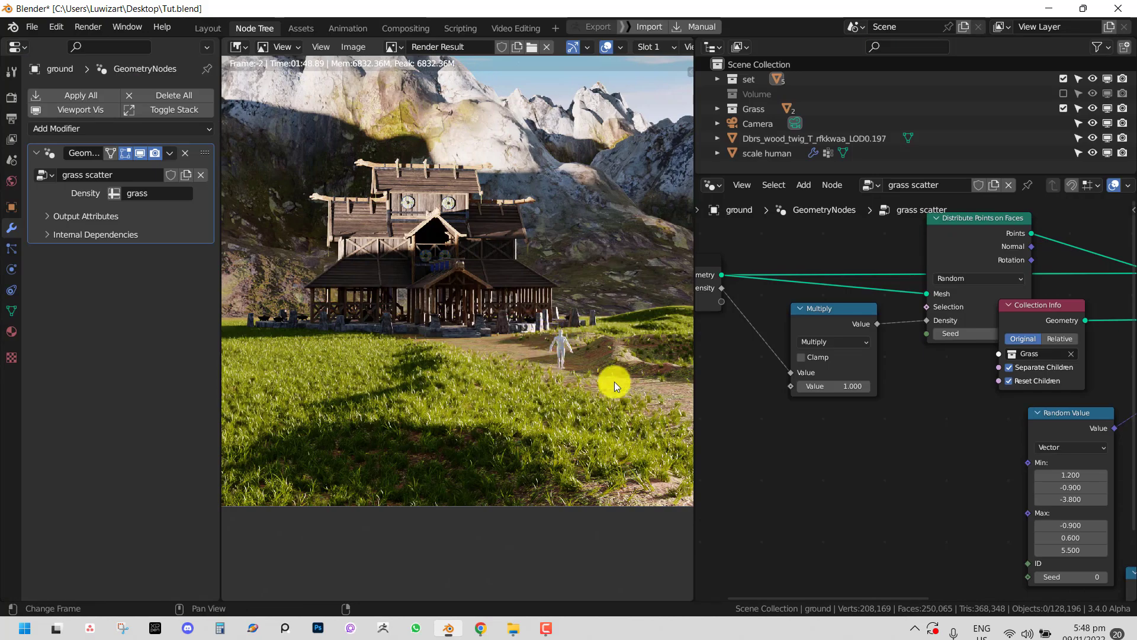
Step: Set the grass density Multiply value to 0.6 and return to the camera view
{"action": "left_click", "coordinate": [837, 386]}
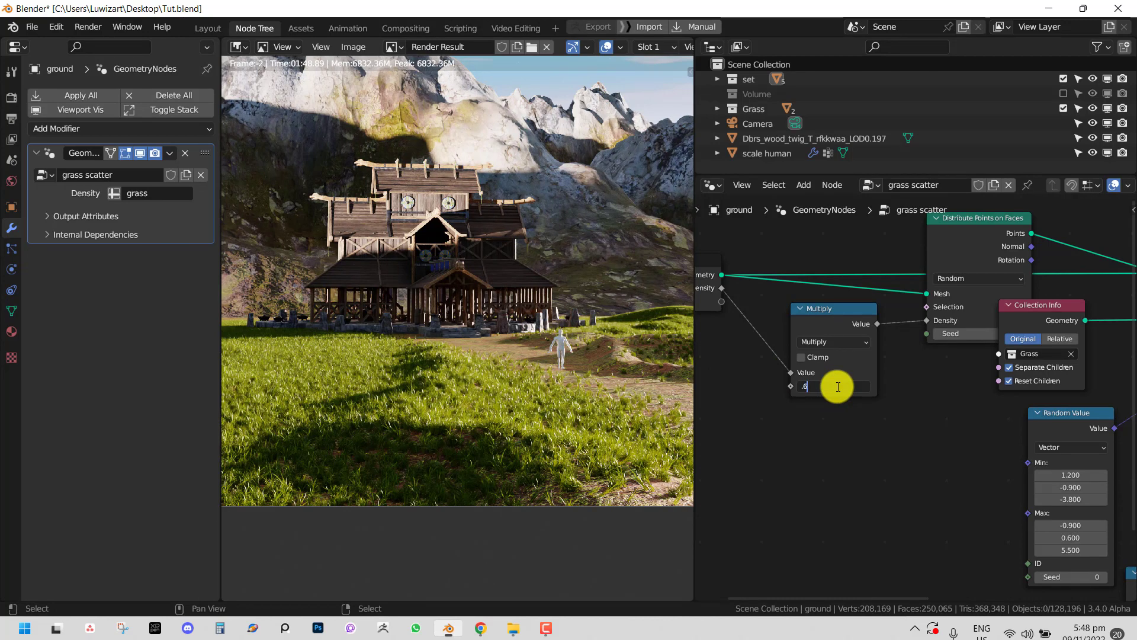
{"action": "type", "text": ".6"}
{"action": "key", "text": "Return"}
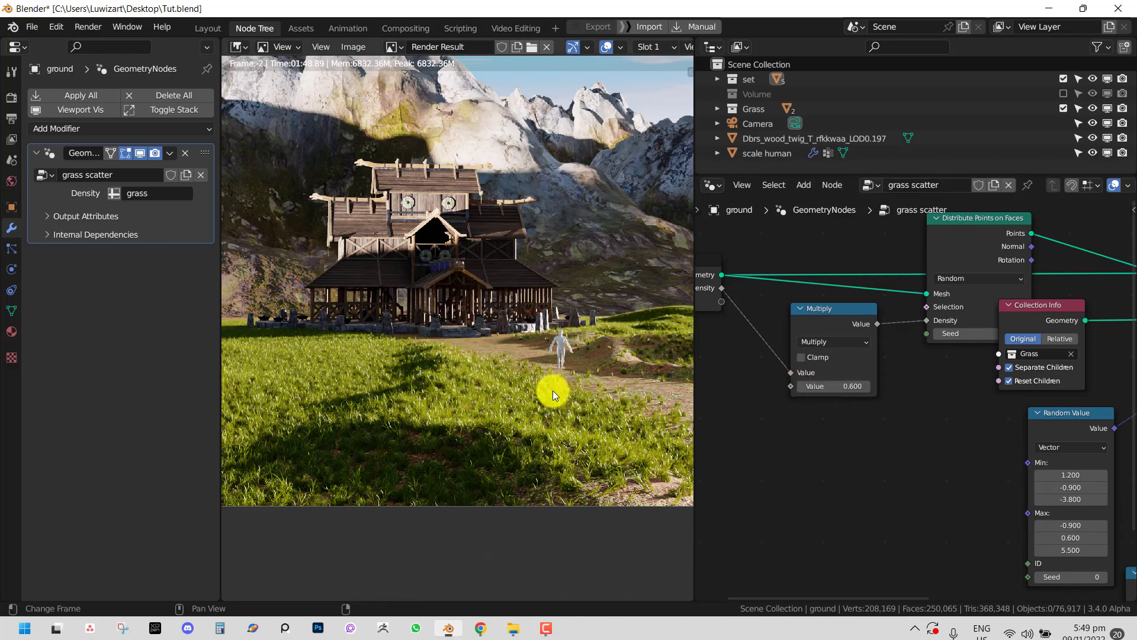
{"action": "key", "text": "Escape"}
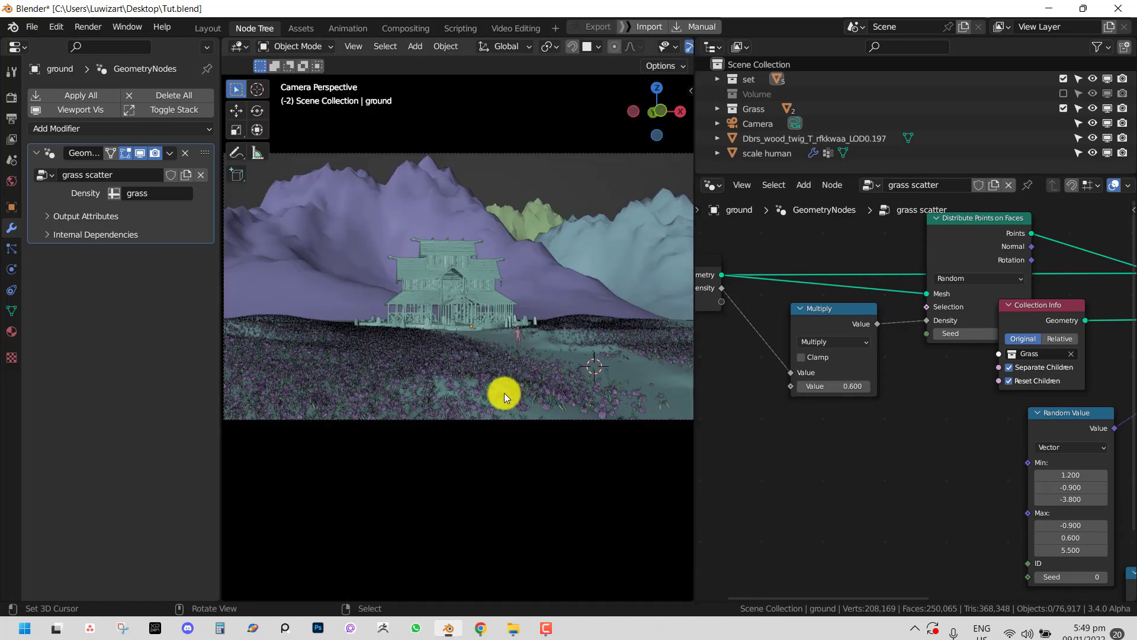
Step: Hide the grass scatter modifier in the viewport and look down on the ground
{"action": "key", "text": "a"}
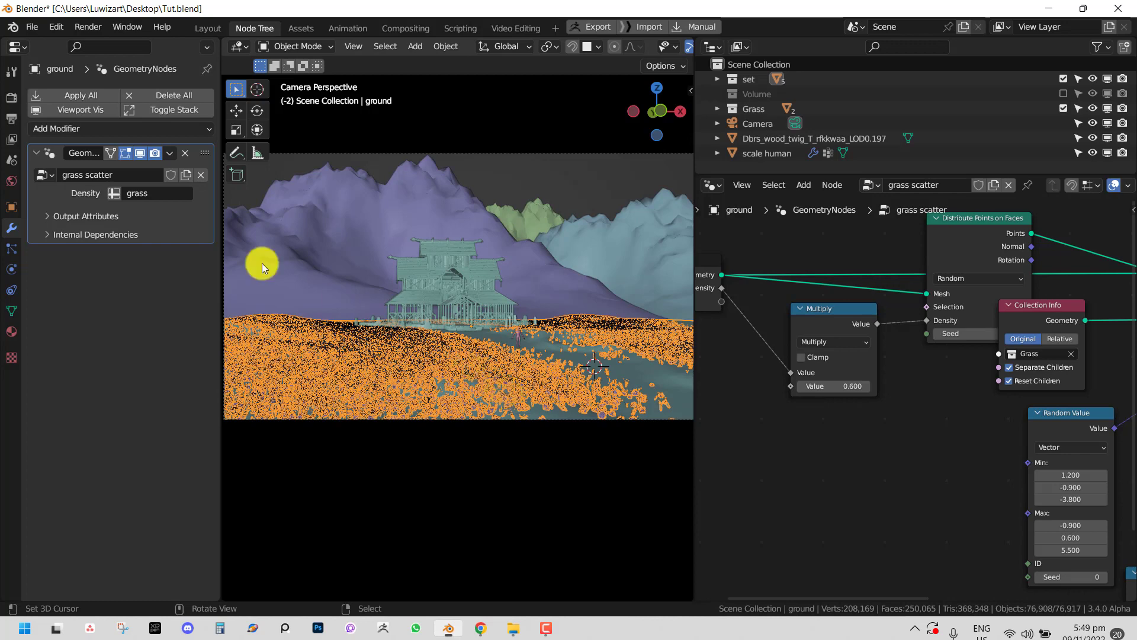
{"action": "left_click", "coordinate": [144, 154]}
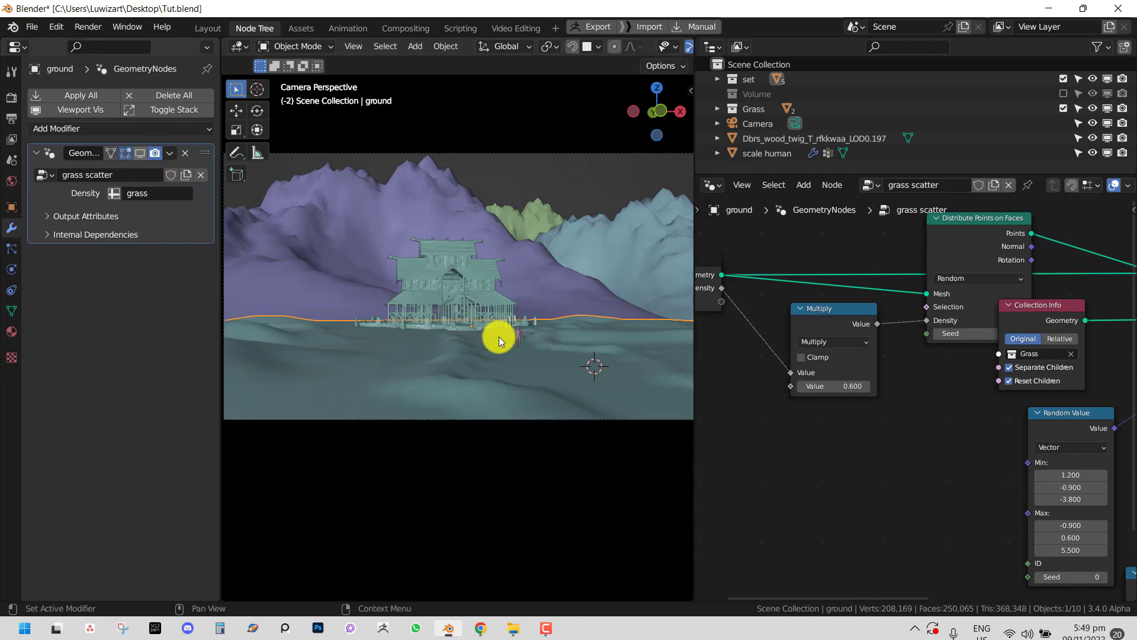
{"action": "middle_click_drag", "start_coordinate": [501, 327], "coordinate": [505, 351]}
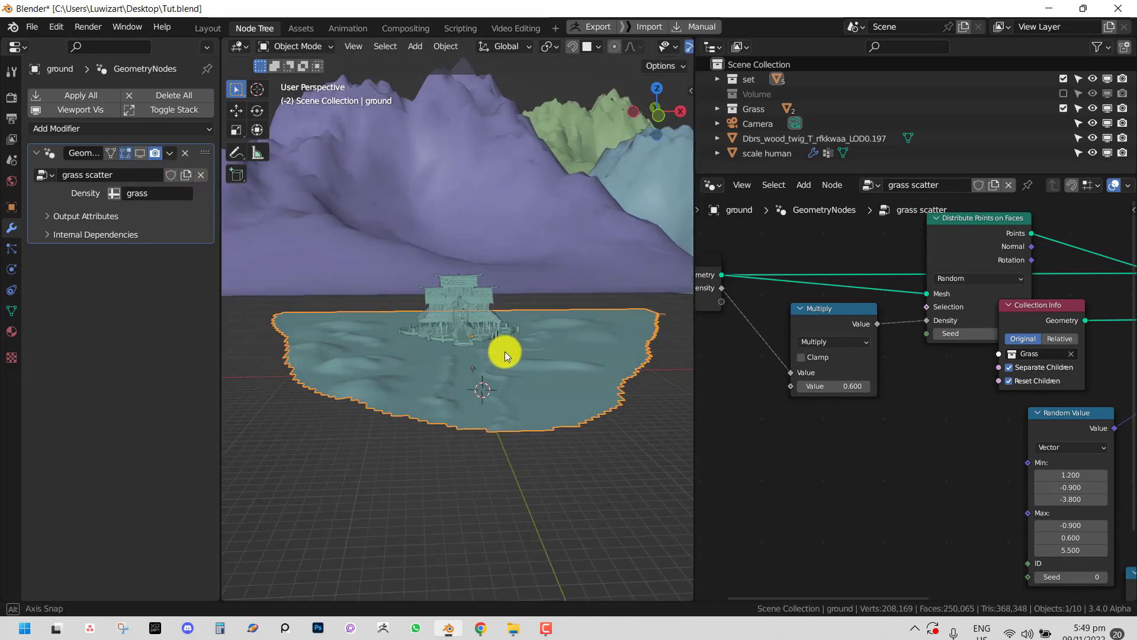
{"action": "scroll", "coordinate": [511, 349], "scroll_direction": "up", "scroll_amount": 2}
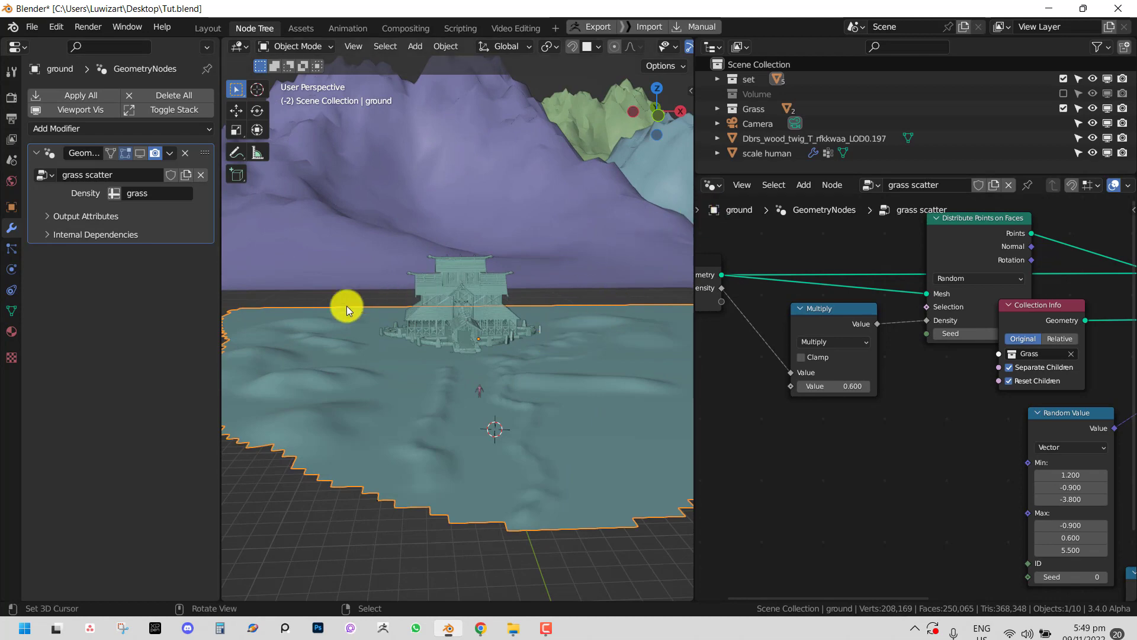
Step: Duplicate the grass scatter modifier with an independent node group named 'debris'
{"action": "key", "text": "shift+d"}
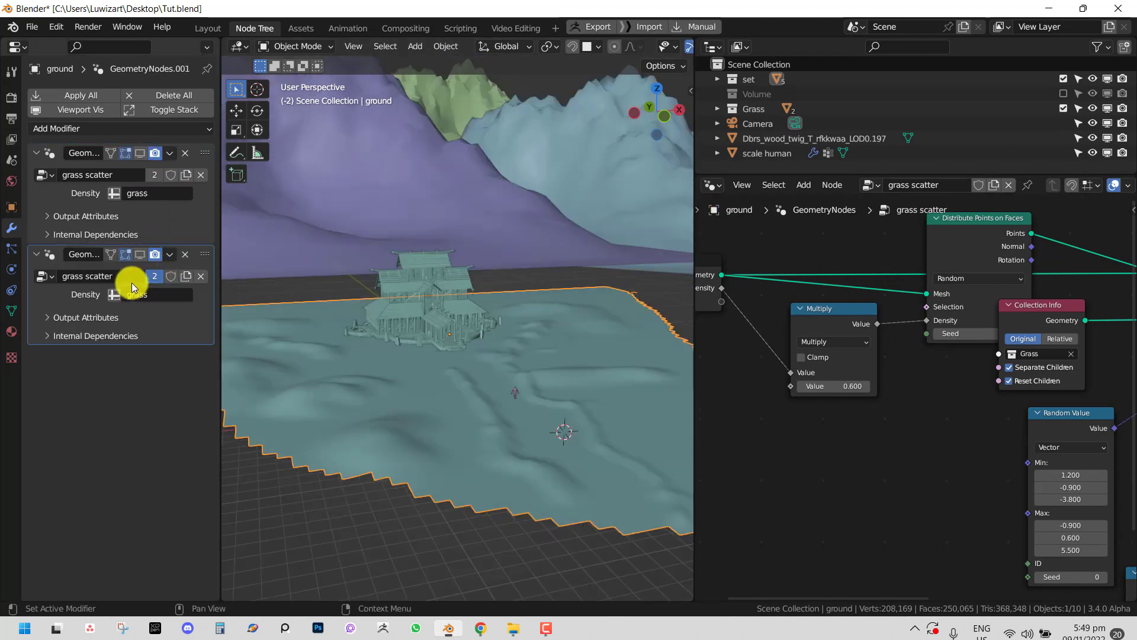
{"action": "left_click", "coordinate": [155, 276]}
{"action": "double_click", "coordinate": [142, 276]}
{"action": "type", "text": "d"}
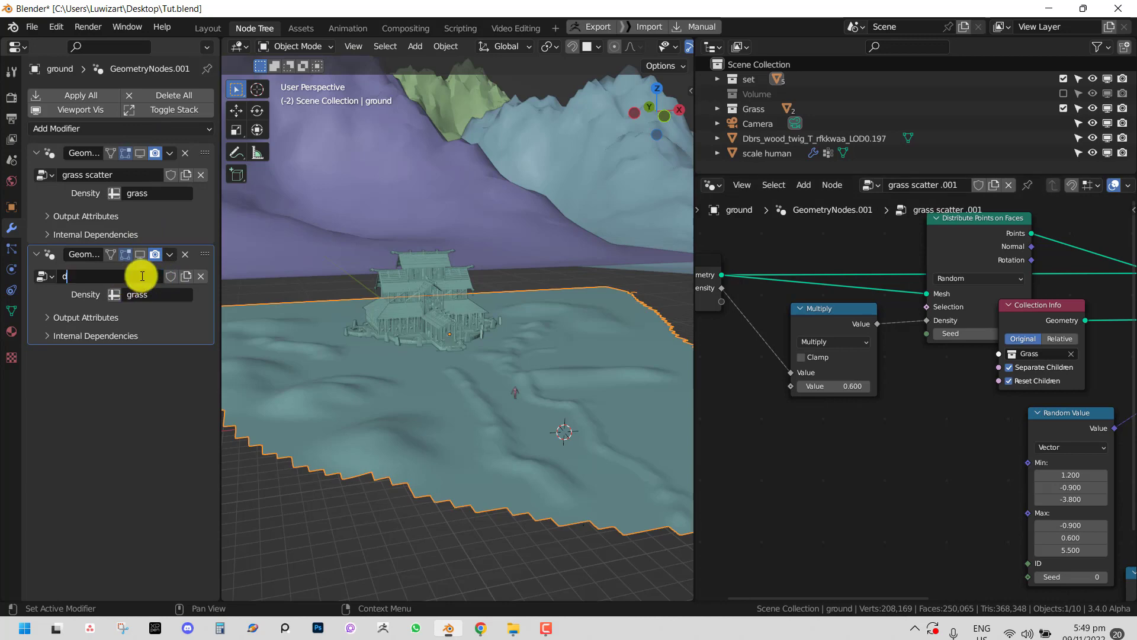
{"action": "type", "text": "ebris"}
{"action": "key", "text": "Return"}
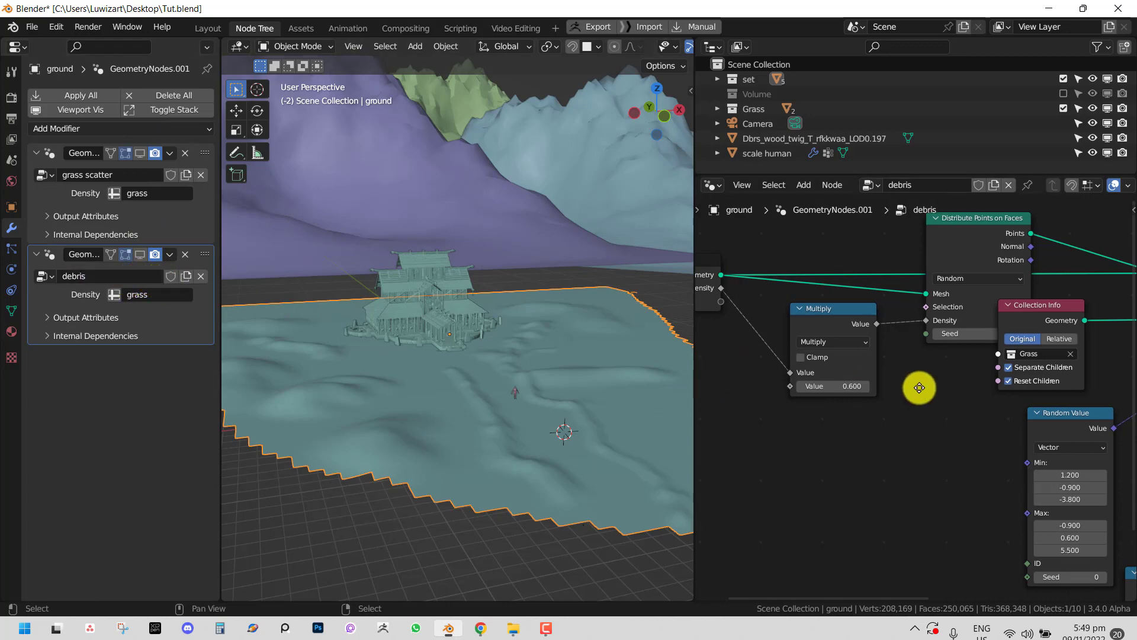
{"action": "middle_click_drag", "start_coordinate": [807, 406], "coordinate": [762, 421]}
Step: Weight-paint debris areas across the ground, then return to Object Mode and the Modifier tab
{"action": "middle_click_drag", "start_coordinate": [507, 408], "coordinate": [530, 325]}
{"action": "key", "text": "ctrl+Tab"}
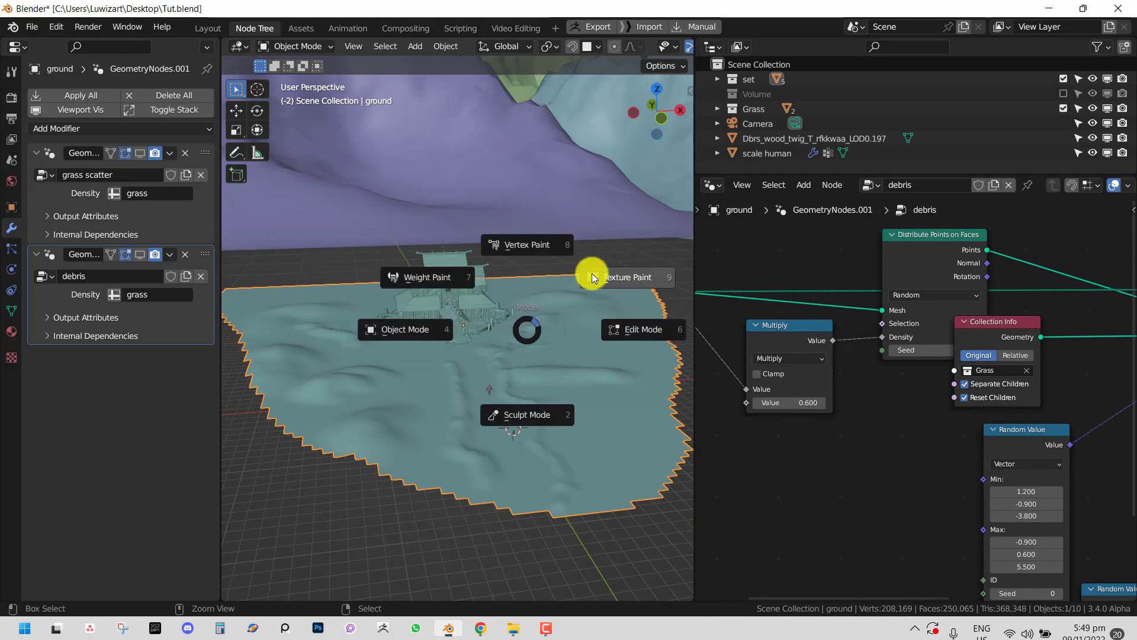
{"action": "type", "text": "r"}
{"action": "left_click", "coordinate": [368, 219]}
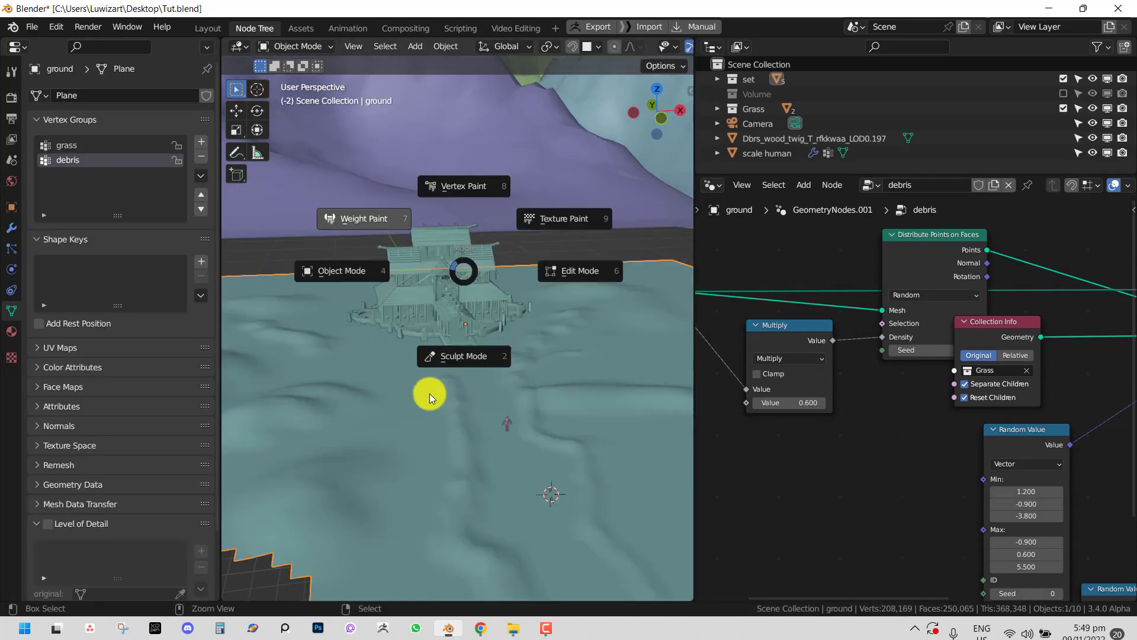
{"action": "mouse_move", "coordinate": [424, 368]}
{"action": "left_mouse_down"}
{"action": "mouse_move", "coordinate": [381, 394]}
{"action": "mouse_move", "coordinate": [538, 467]}
{"action": "mouse_move", "coordinate": [592, 569]}
{"action": "left_mouse_up"}
{"action": "key", "text": "ctrl+Tab"}
{"action": "left_click", "coordinate": [224, 452]}
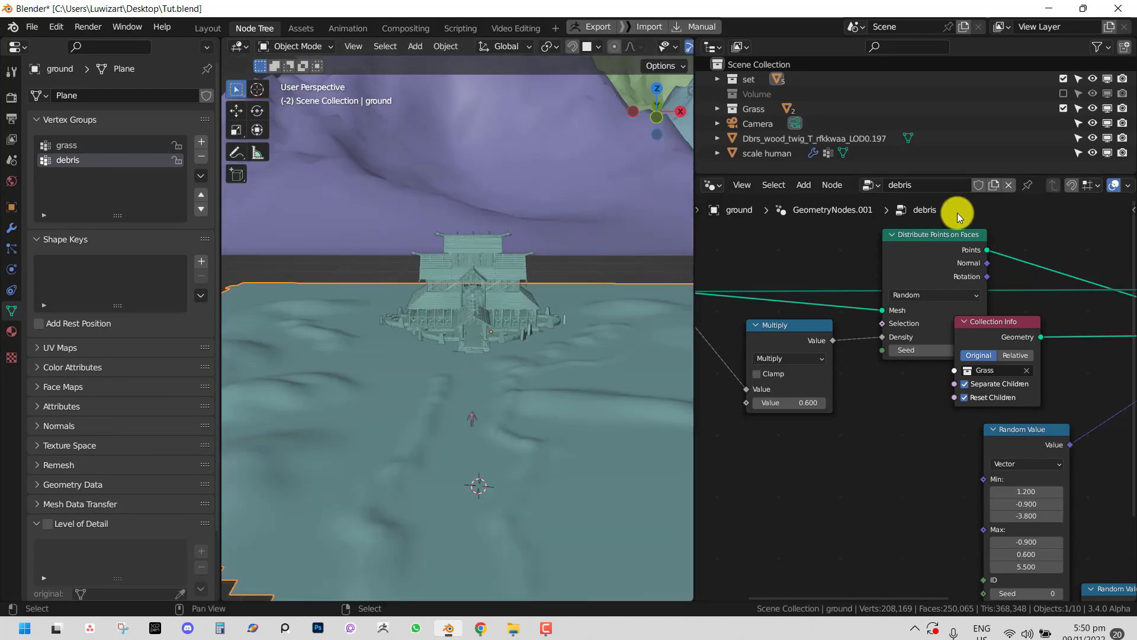
{"action": "left_click", "coordinate": [11, 227]}
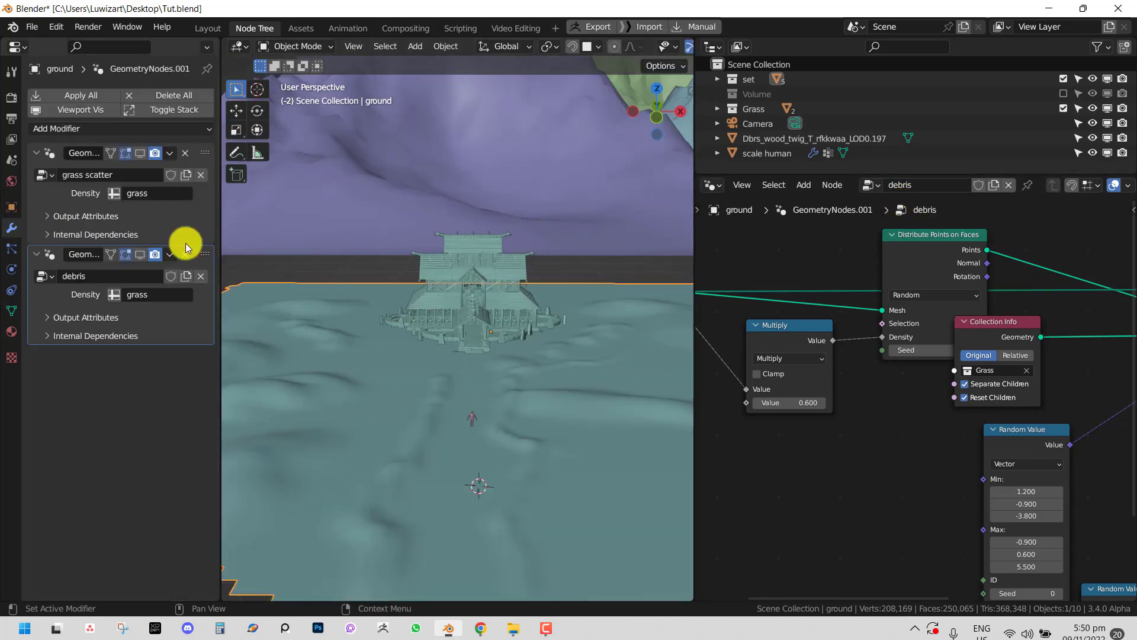
Step: Replace Collection Info with a wood twig Object Info node linked to Instance, Random Value as Vector
{"action": "scroll", "coordinate": [812, 356], "scroll_direction": "down", "scroll_amount": 2}
{"action": "middle_click_drag", "start_coordinate": [812, 356], "coordinate": [788, 359]}
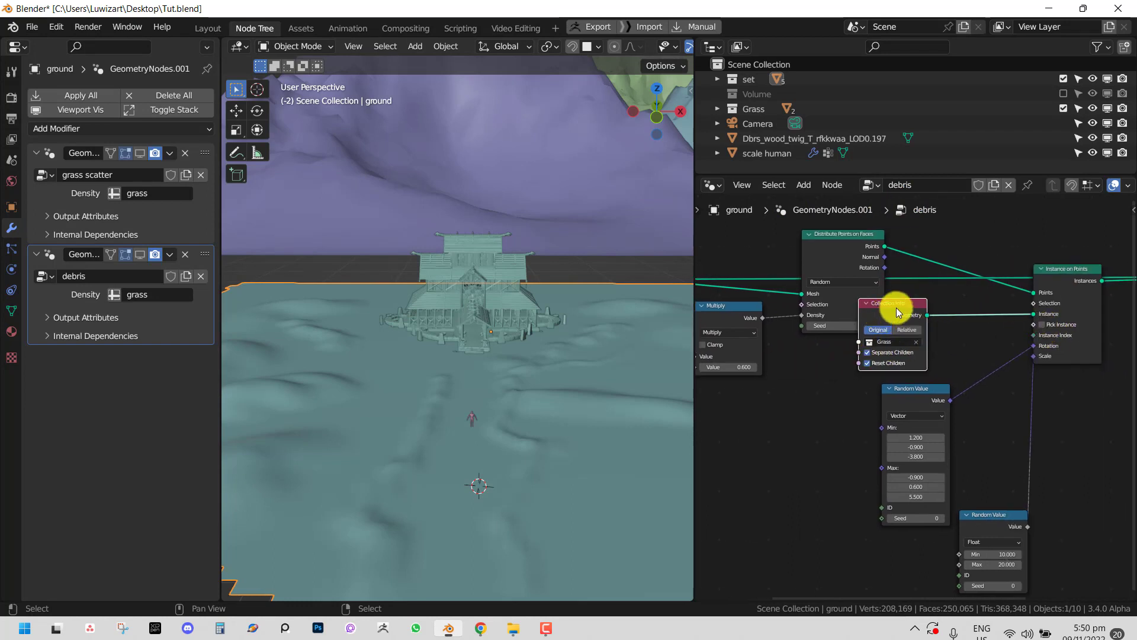
{"action": "key", "text": "x"}
{"action": "left_click_drag", "start_coordinate": [841, 138], "coordinate": [785, 355]}
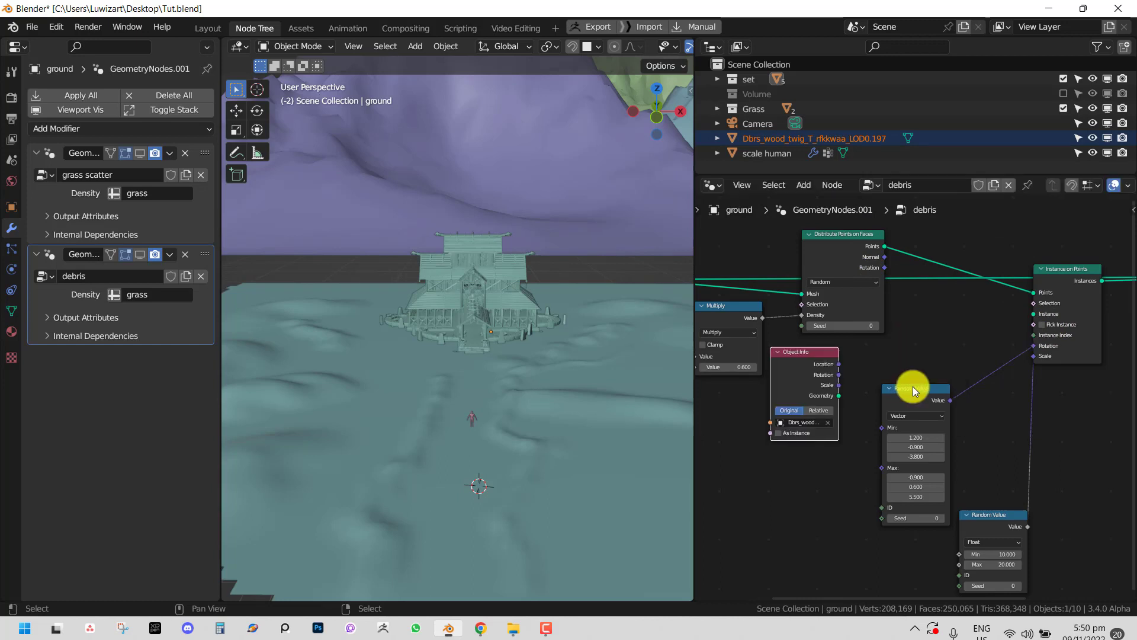
{"action": "key", "text": "BackSpace"}
{"action": "key", "text": "n"}
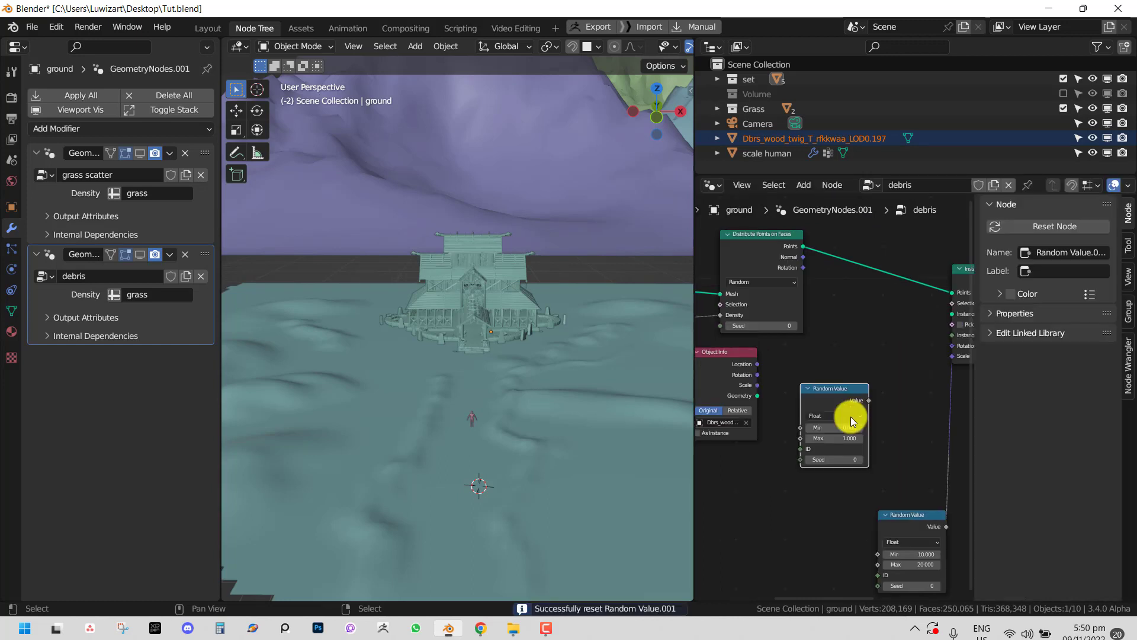
{"action": "left_click", "coordinate": [850, 417]}
{"action": "left_click", "coordinate": [843, 446]}
{"action": "key", "text": "ctrl+space"}
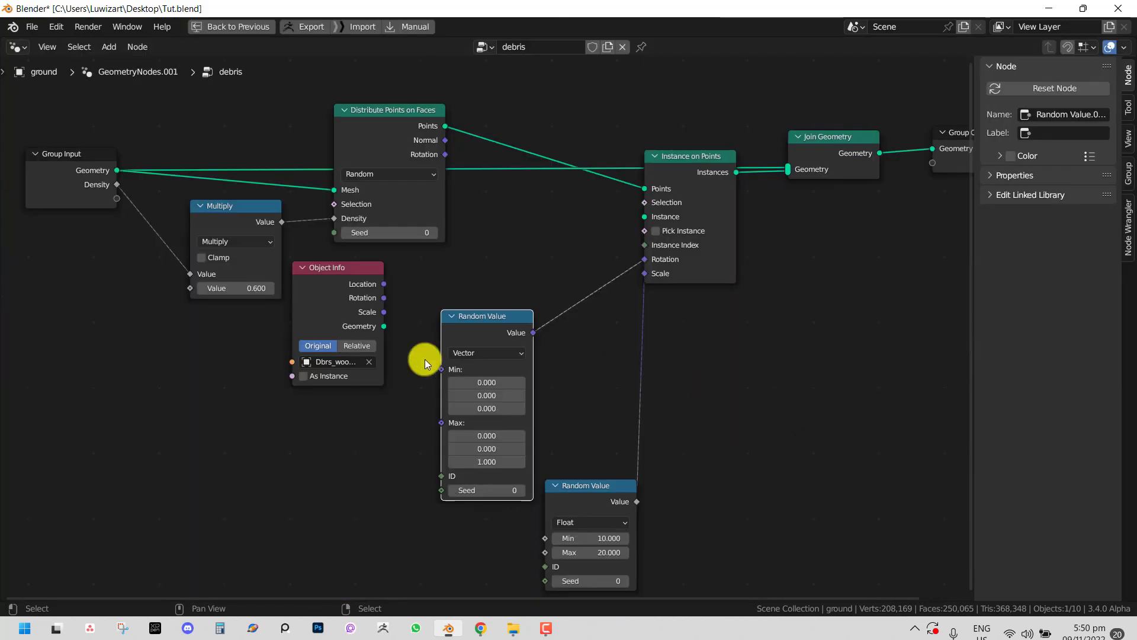
{"action": "left_click_drag", "start_coordinate": [385, 325], "coordinate": [656, 220]}
{"action": "key", "text": "ctrl+space"}
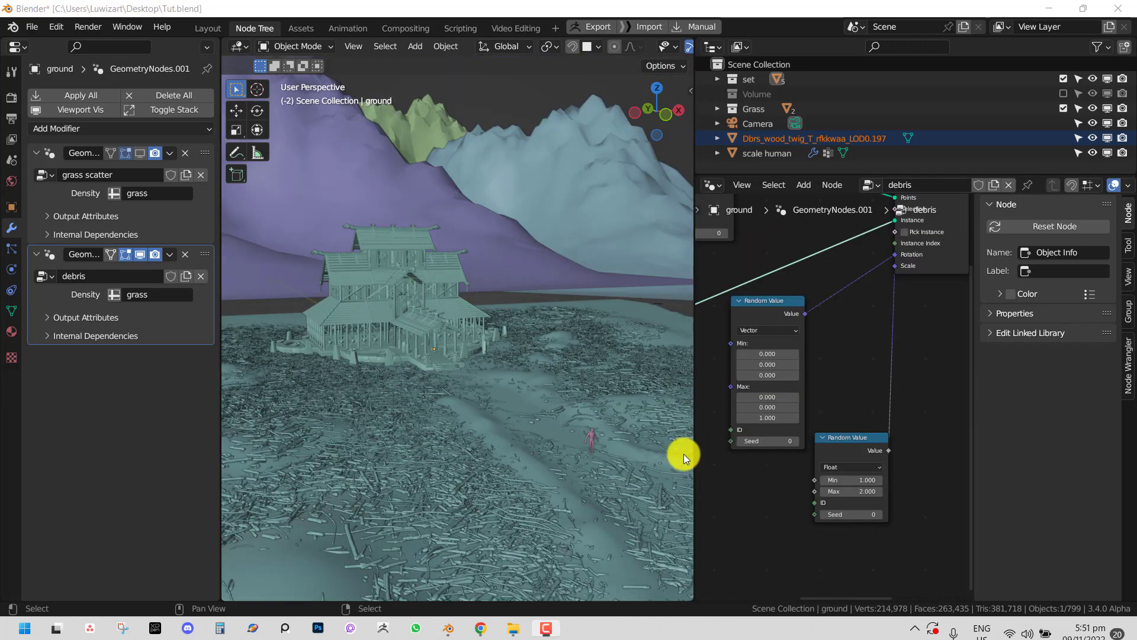
Step: Lower the debris scale Random Value maximum to 0.630 and view through the camera
{"action": "middle_click_drag", "start_coordinate": [866, 436], "coordinate": [918, 401]}
{"action": "scroll", "coordinate": [905, 417], "scroll_direction": "up", "scroll_amount": 2}
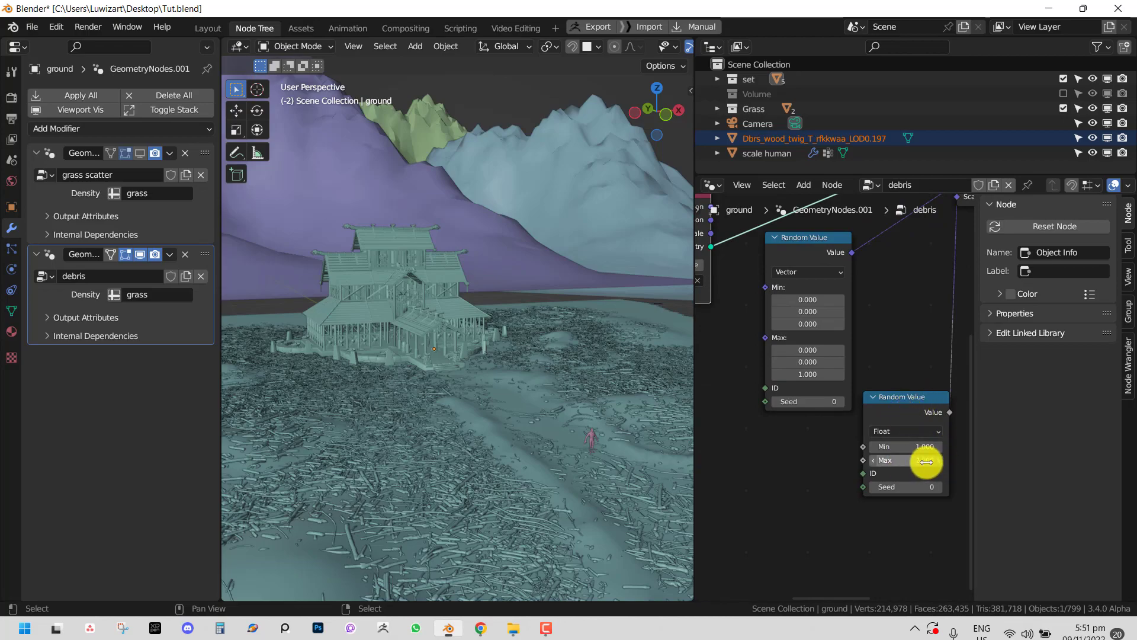
{"action": "left_click_drag", "start_coordinate": [926, 461], "coordinate": [840, 477]}
{"action": "scroll", "coordinate": [535, 425], "scroll_direction": "down", "scroll_amount": 5}
{"action": "middle_click_drag", "start_coordinate": [547, 428], "coordinate": [534, 418]}
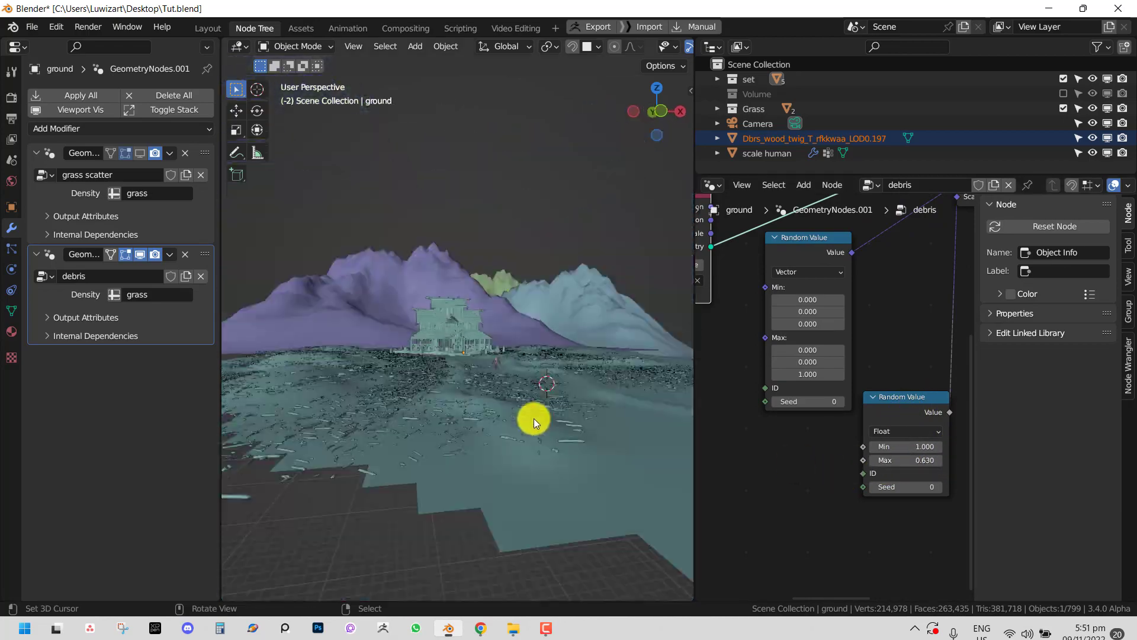
{"action": "key", "text": "KP_0"}
Step: Drive the debris density with the ground's 'debris' attribute
{"action": "left_click", "coordinate": [158, 296]}
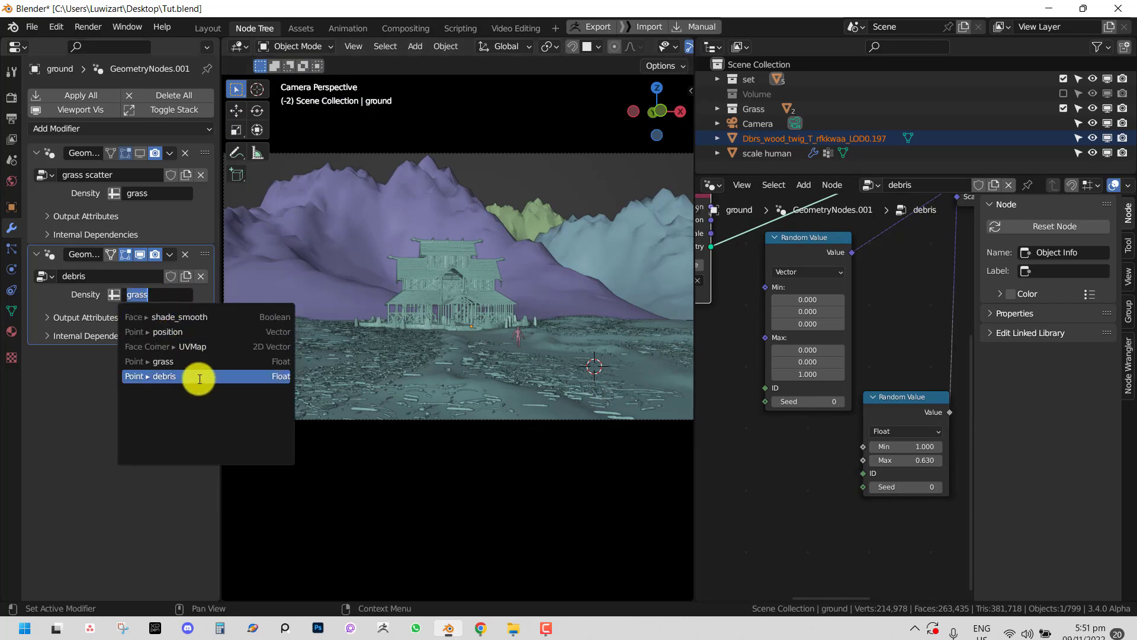
{"action": "left_click", "coordinate": [198, 372]}
{"action": "scroll", "coordinate": [569, 365], "scroll_direction": "up", "scroll_amount": 3}
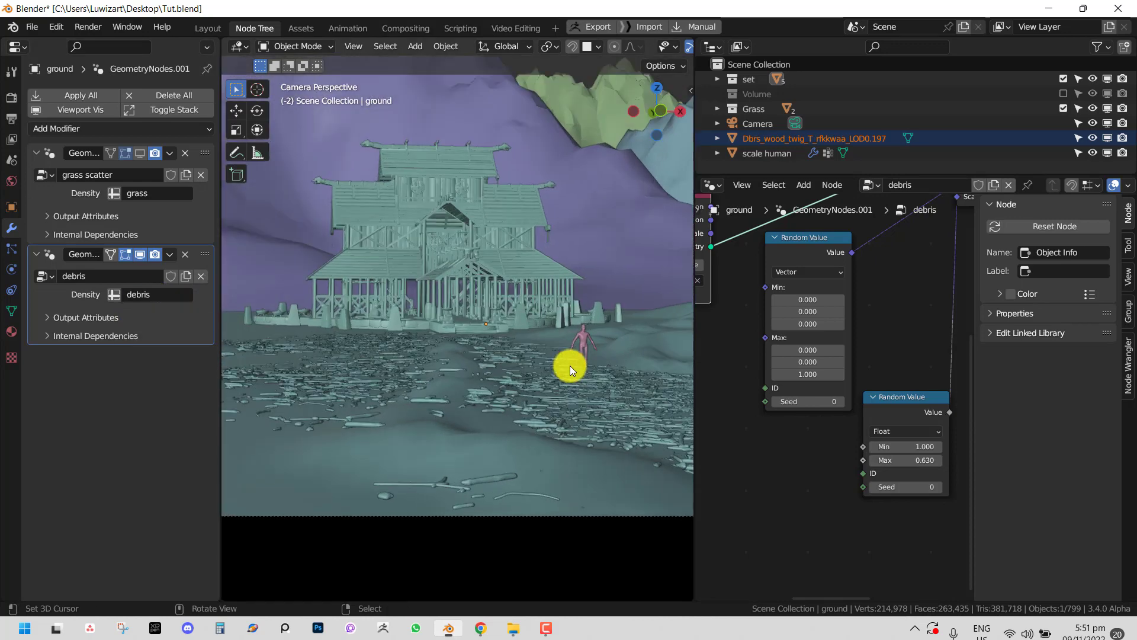
{"action": "scroll", "coordinate": [542, 388], "scroll_direction": "up", "scroll_amount": 4}
{"action": "scroll", "coordinate": [830, 438], "scroll_direction": "up", "scroll_amount": 1}
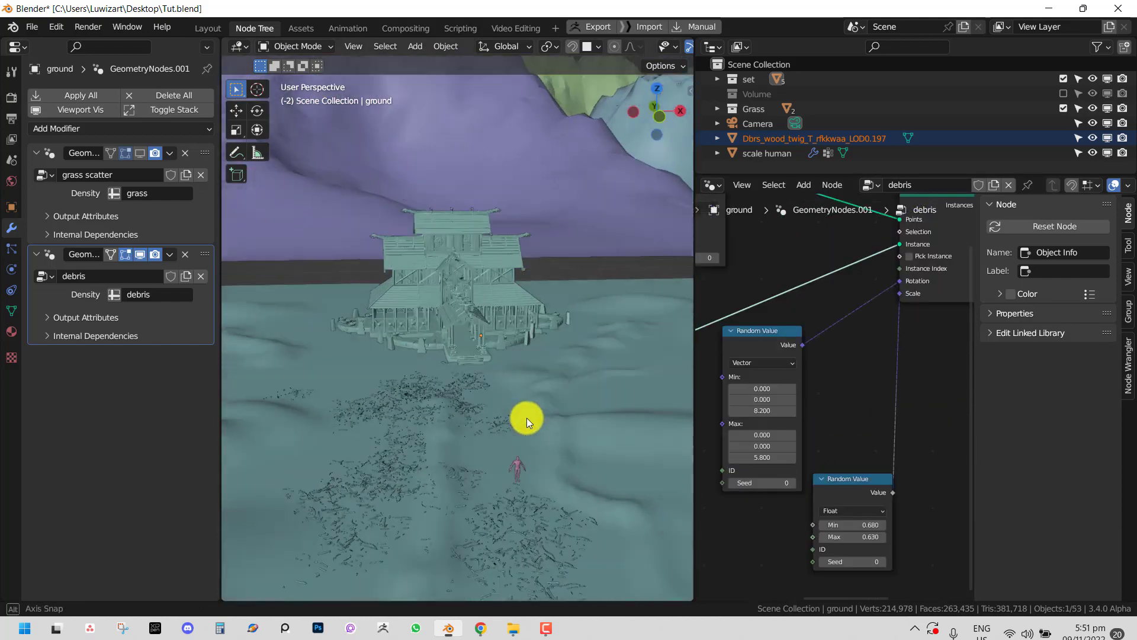
Step: Paint extra debris weight to the right and near the building's front
{"action": "middle_click_drag", "start_coordinate": [527, 418], "coordinate": [539, 397]}
{"action": "key", "text": "ctrl+Tab"}
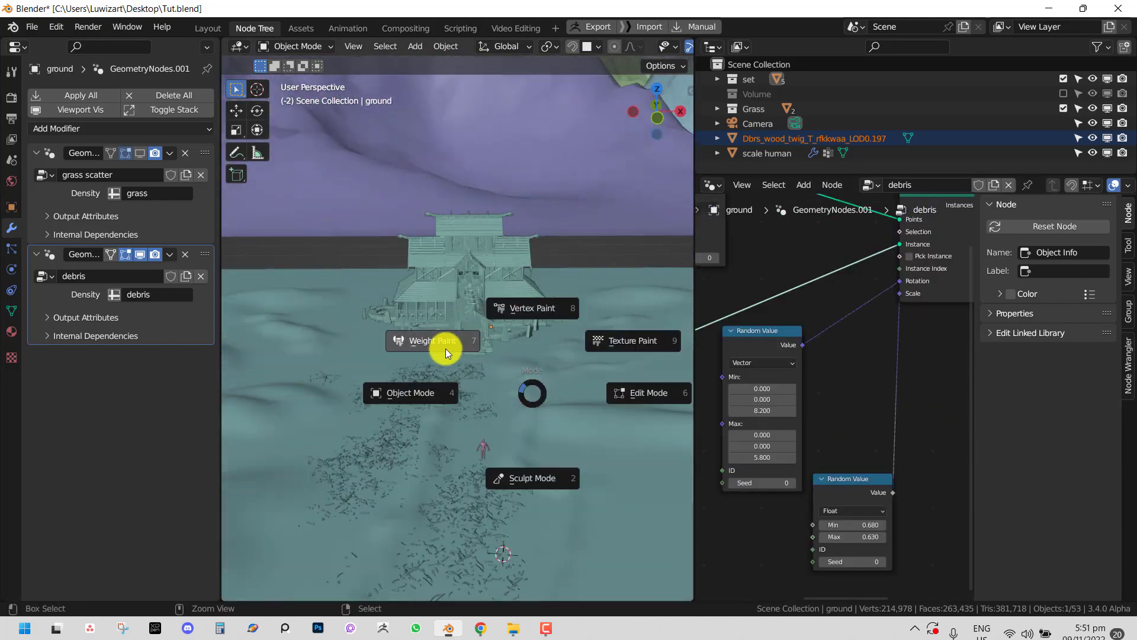
{"action": "left_click", "coordinate": [531, 388]}
{"action": "mouse_move", "coordinate": [556, 393]}
{"action": "left_mouse_down"}
{"action": "mouse_move", "coordinate": [612, 495]}
{"action": "mouse_move", "coordinate": [592, 500]}
{"action": "left_mouse_up"}
{"action": "mouse_move", "coordinate": [397, 442]}
{"action": "left_mouse_down"}
{"action": "mouse_move", "coordinate": [386, 348]}
{"action": "mouse_move", "coordinate": [358, 336]}
{"action": "mouse_move", "coordinate": [362, 376]}
{"action": "left_mouse_up"}
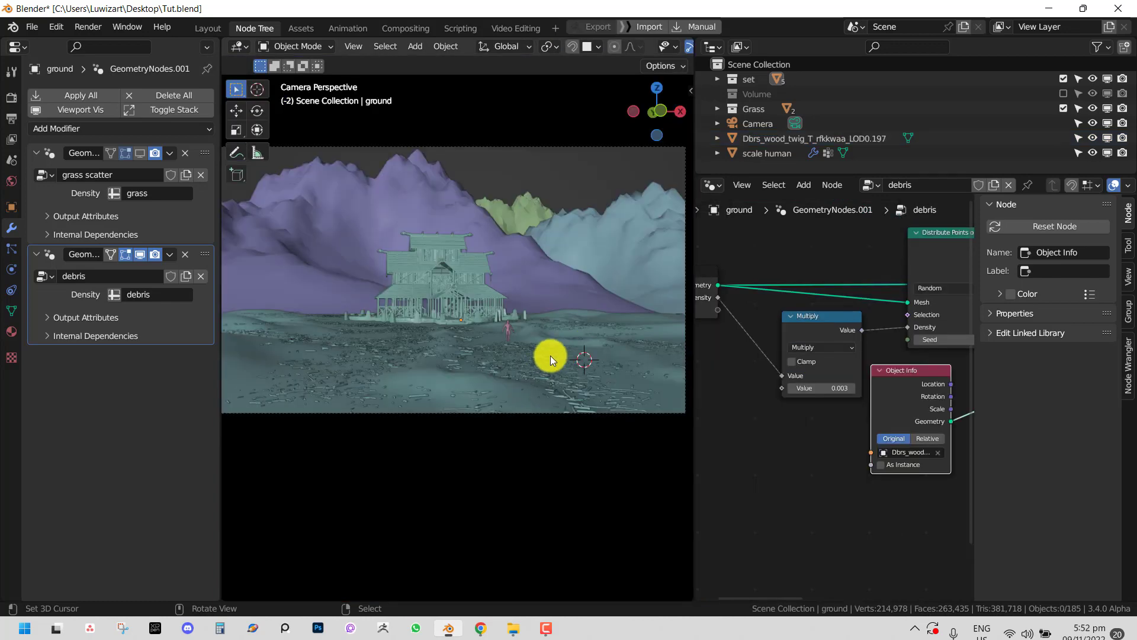
{"action": "middle_click_drag", "start_coordinate": [550, 355], "coordinate": [531, 404], "text": "shift"}
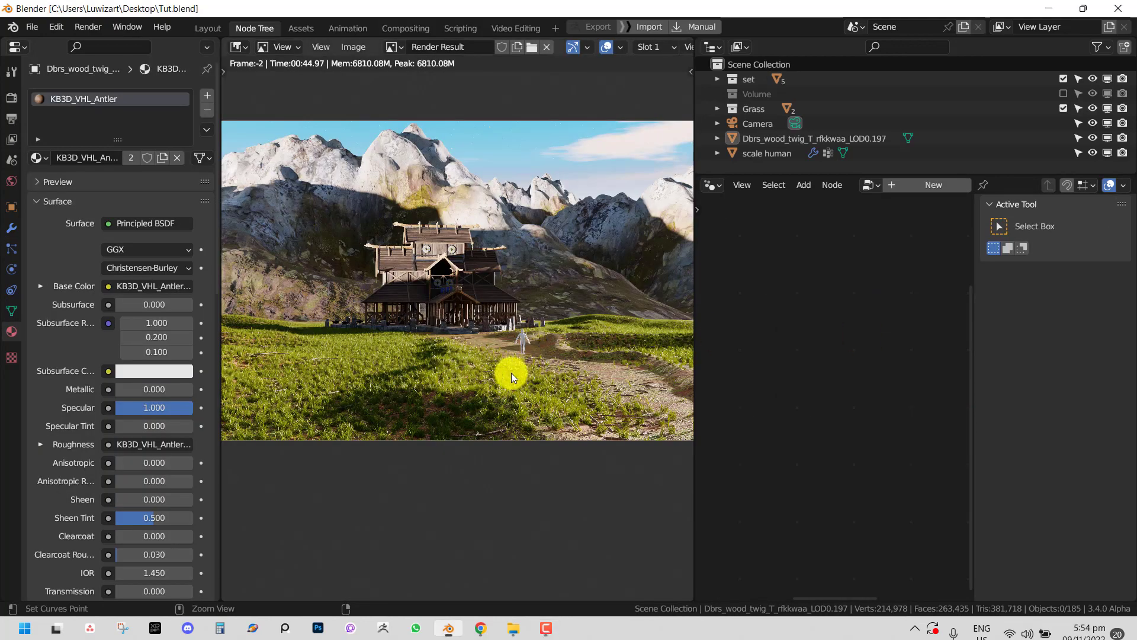
Step: Inspect the hillside render full-screen up close, then switch to the Assets workspace
{"action": "key", "text": "ctrl+space"}
{"action": "scroll", "coordinate": [612, 395], "scroll_direction": "up", "scroll_amount": 2}
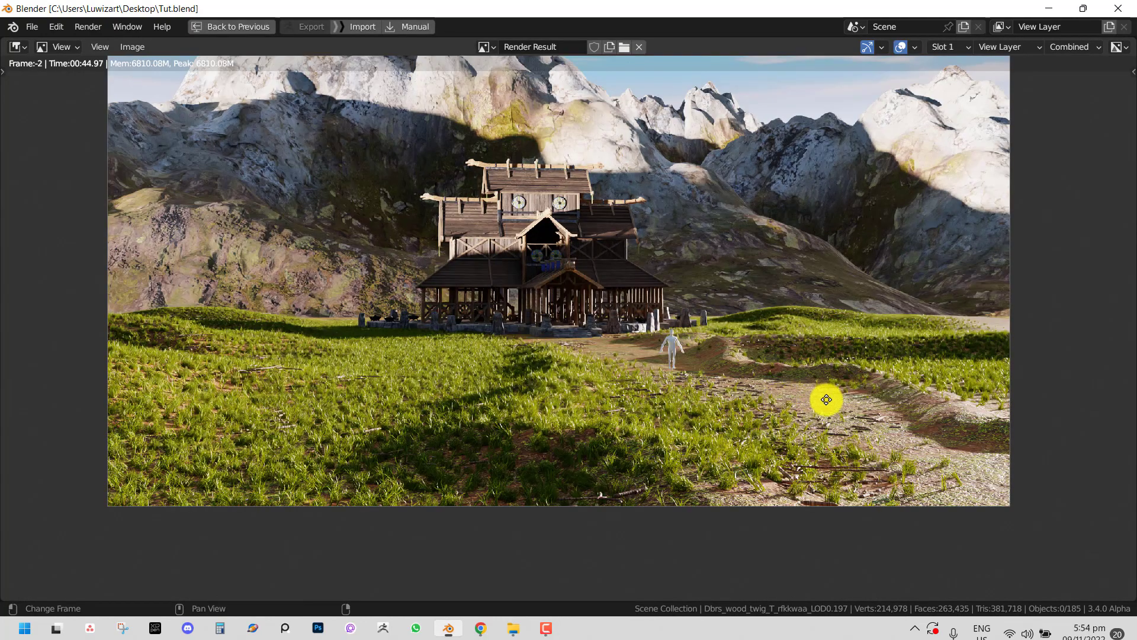
{"action": "middle_click_drag", "start_coordinate": [785, 396], "coordinate": [836, 397]}
{"action": "scroll", "coordinate": [837, 397], "scroll_direction": "up", "scroll_amount": 1}
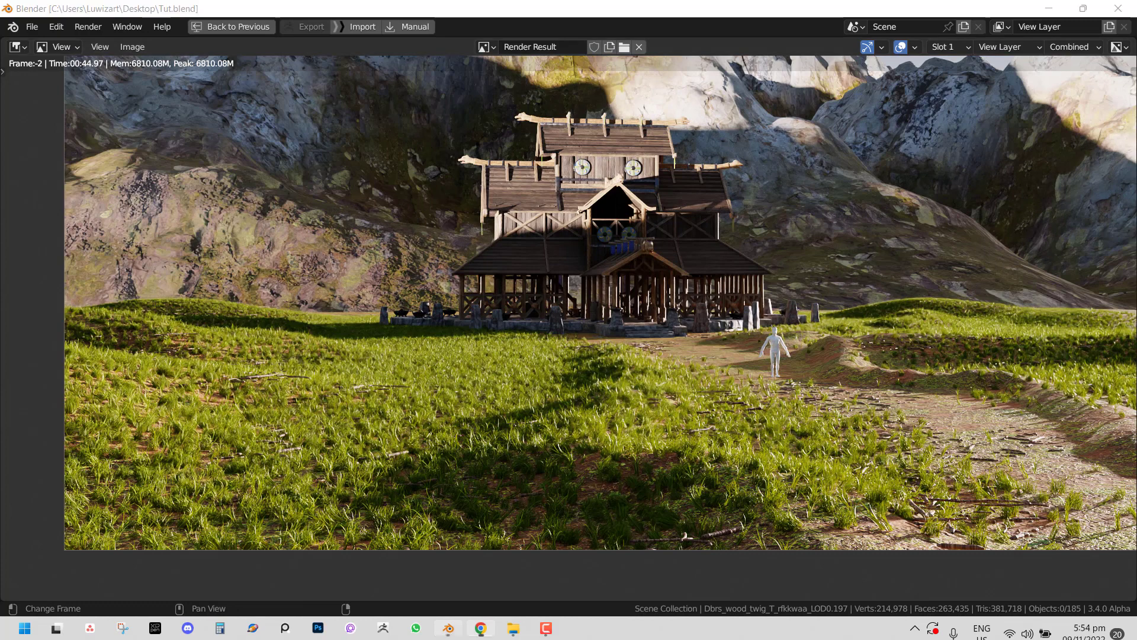
{"action": "middle_click_drag", "start_coordinate": [482, 407], "coordinate": [367, 446]}
{"action": "scroll", "coordinate": [489, 399], "scroll_direction": "down", "scroll_amount": 1}
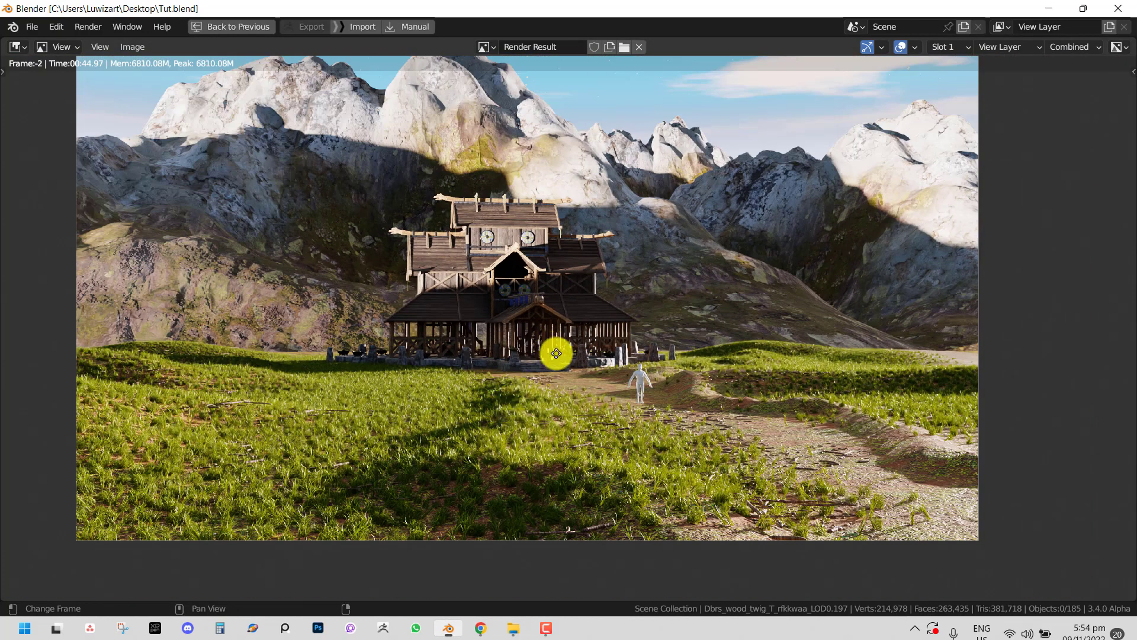
{"action": "scroll", "coordinate": [564, 371], "scroll_direction": "down", "scroll_amount": 1}
{"action": "scroll", "coordinate": [567, 372], "scroll_direction": "up", "scroll_amount": 1}
{"action": "key", "text": "Escape"}
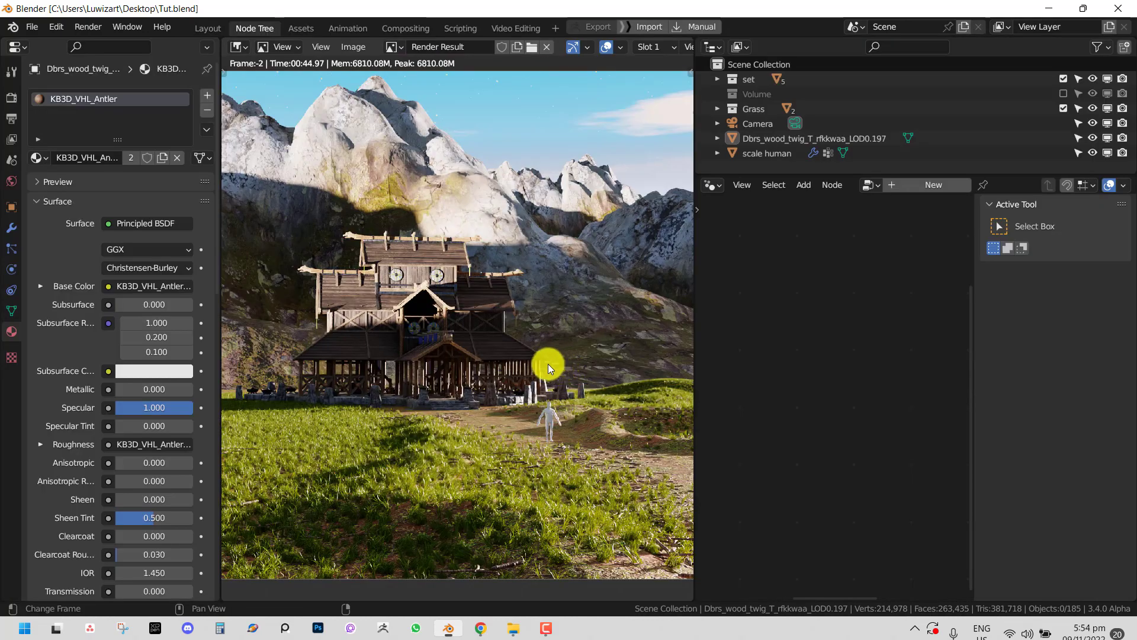
{"action": "left_click", "coordinate": [299, 27]}
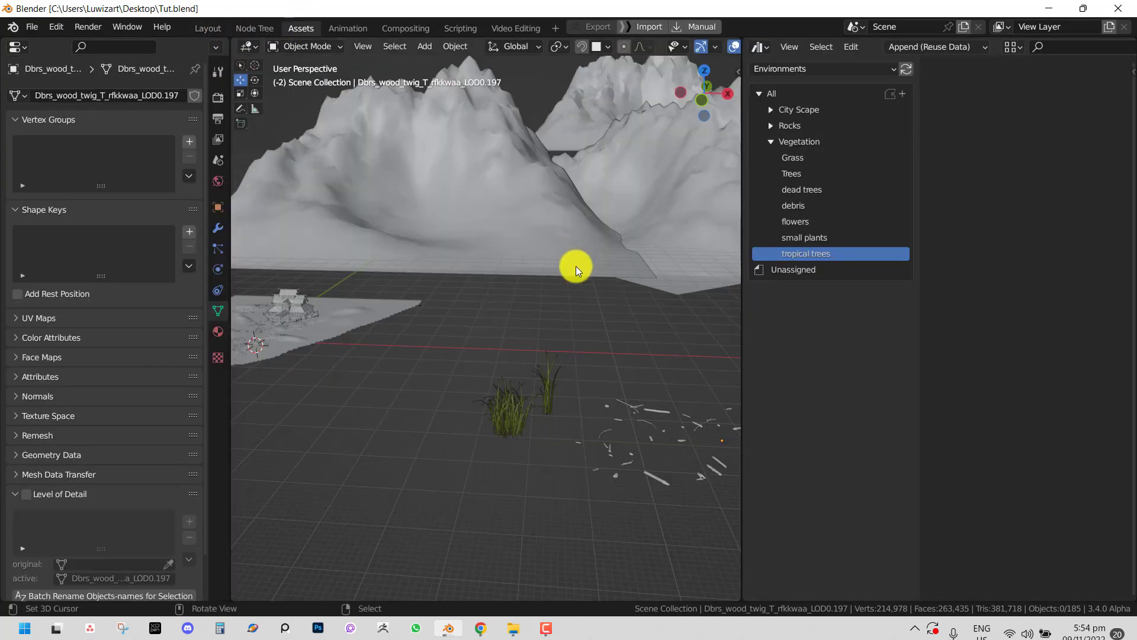
Step: Frame the building, browse the Vegetation Trees catalog, and drop Tree13 in front of the building
{"action": "middle_click_drag", "start_coordinate": [576, 265], "coordinate": [596, 341]}
{"action": "left_click", "coordinate": [430, 321]}
{"action": "key", "text": "KP_Decimal"}
{"action": "left_click", "coordinate": [963, 114]}
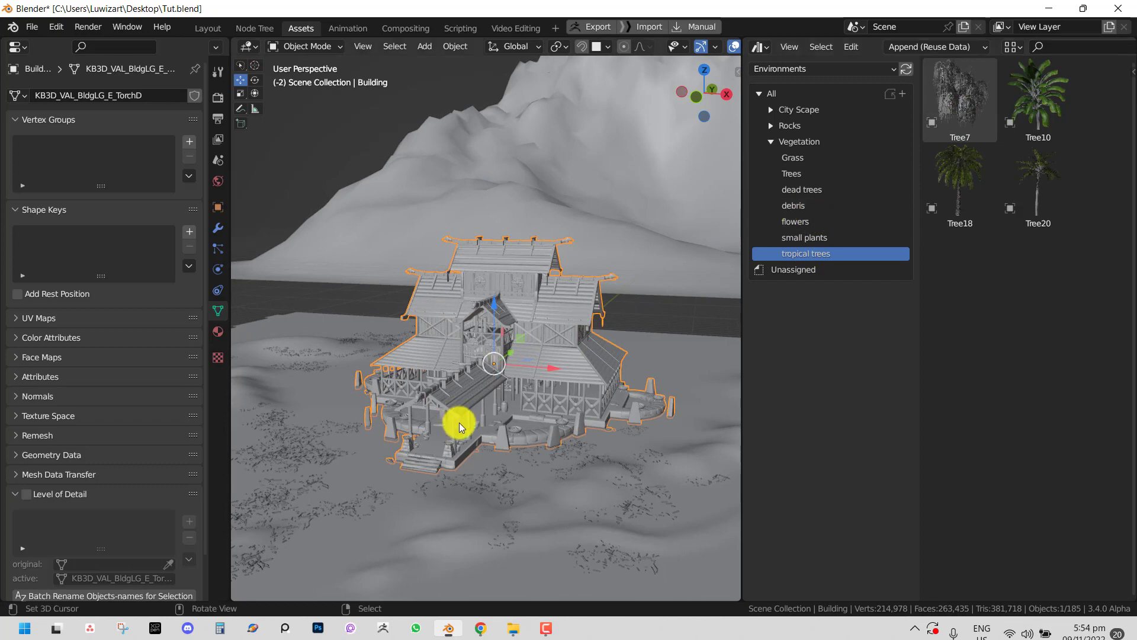
{"action": "mouse_move", "coordinate": [459, 422]}
{"action": "middle_mouse_down"}
{"action": "mouse_move", "coordinate": [478, 430]}
{"action": "mouse_move", "coordinate": [470, 419]}
{"action": "middle_mouse_up"}
{"action": "left_click", "coordinate": [813, 175]}
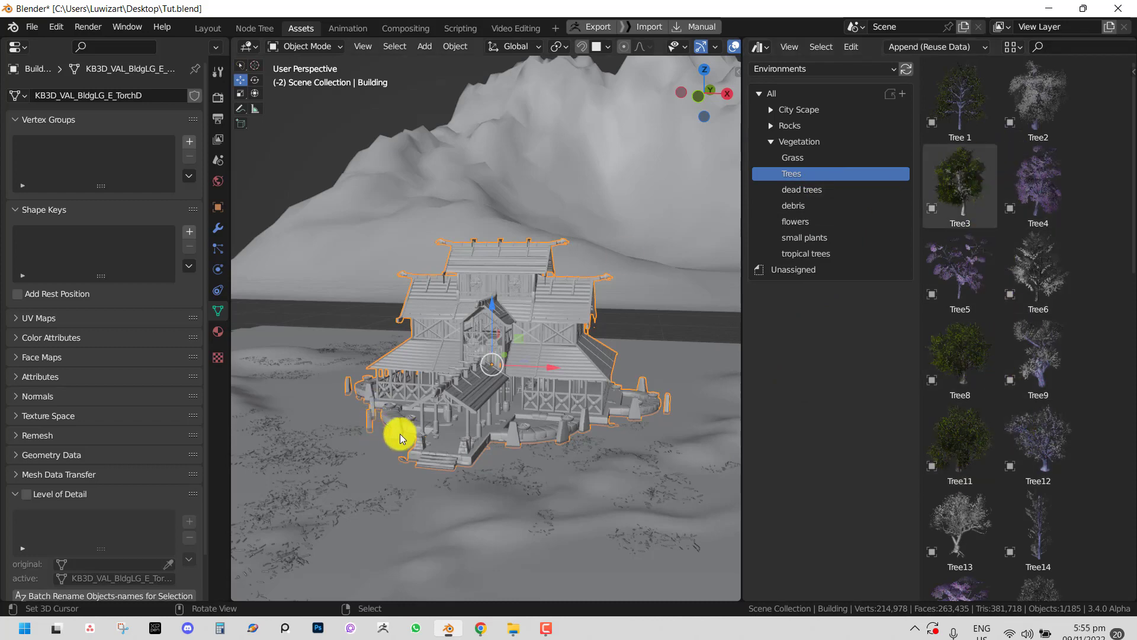
{"action": "middle_click_drag", "start_coordinate": [400, 433], "coordinate": [617, 363]}
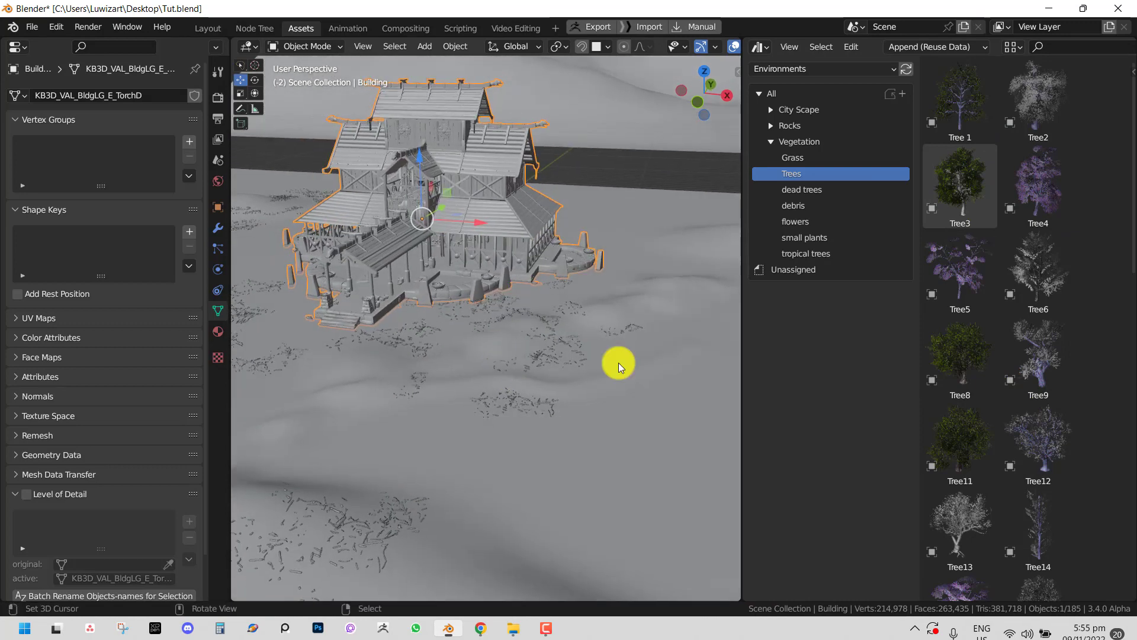
{"action": "left_click_drag", "start_coordinate": [966, 525], "coordinate": [637, 412]}
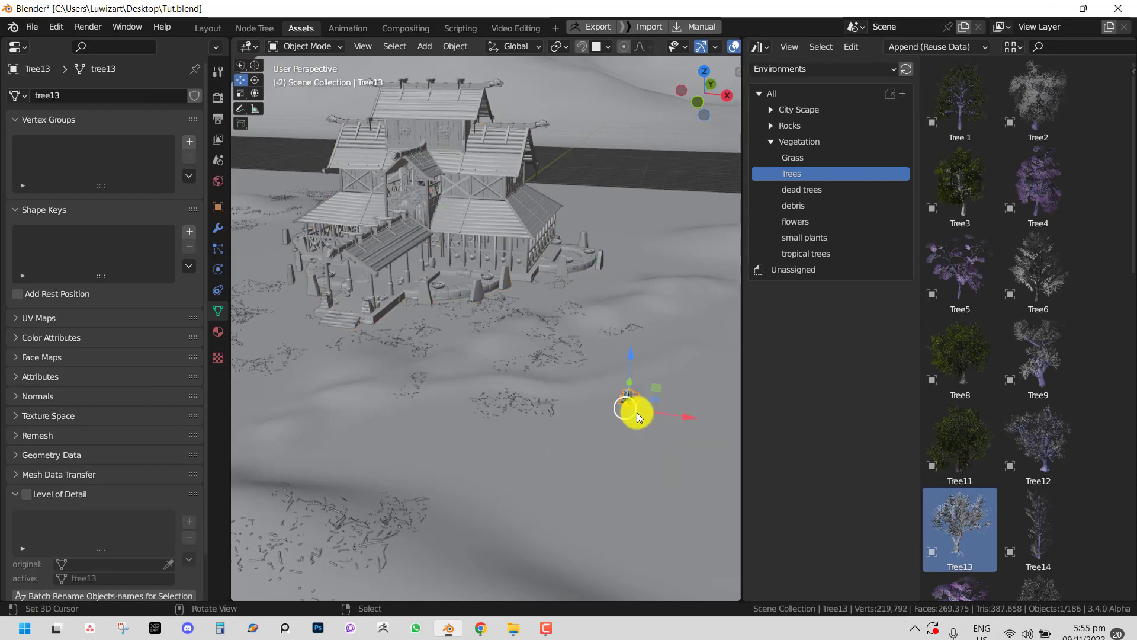
Step: Resize the tree and move it toward the wooden building, with the 3D view maximized
{"action": "key", "text": "s"}
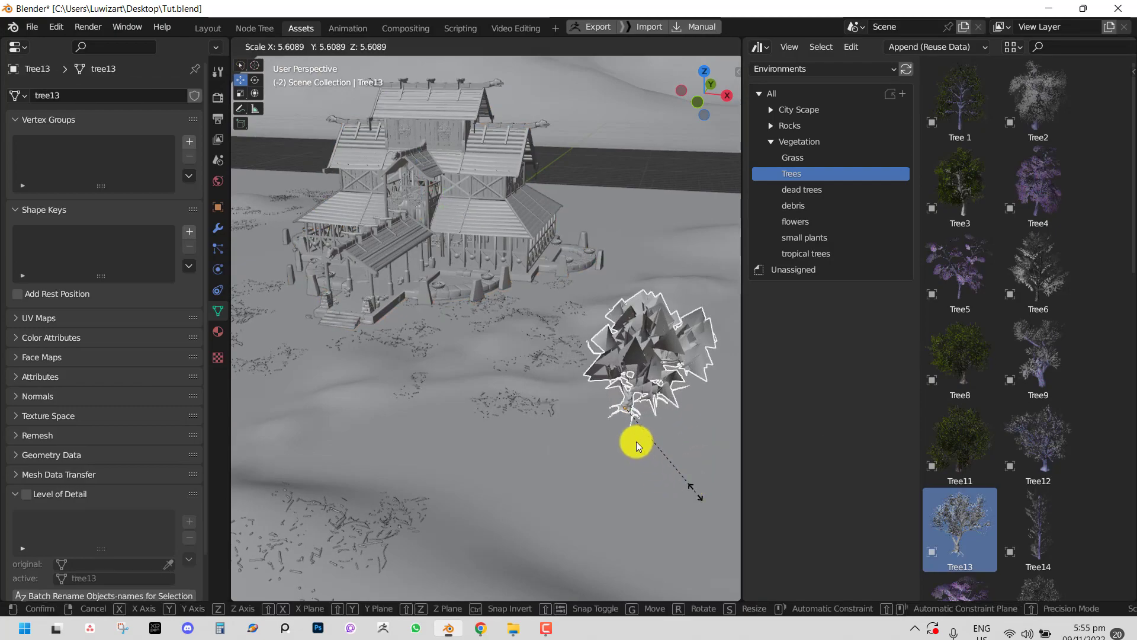
{"action": "left_click", "coordinate": [636, 442]}
{"action": "scroll", "coordinate": [634, 441], "scroll_direction": "down", "scroll_amount": 3}
{"action": "key", "text": "ctrl+space"}
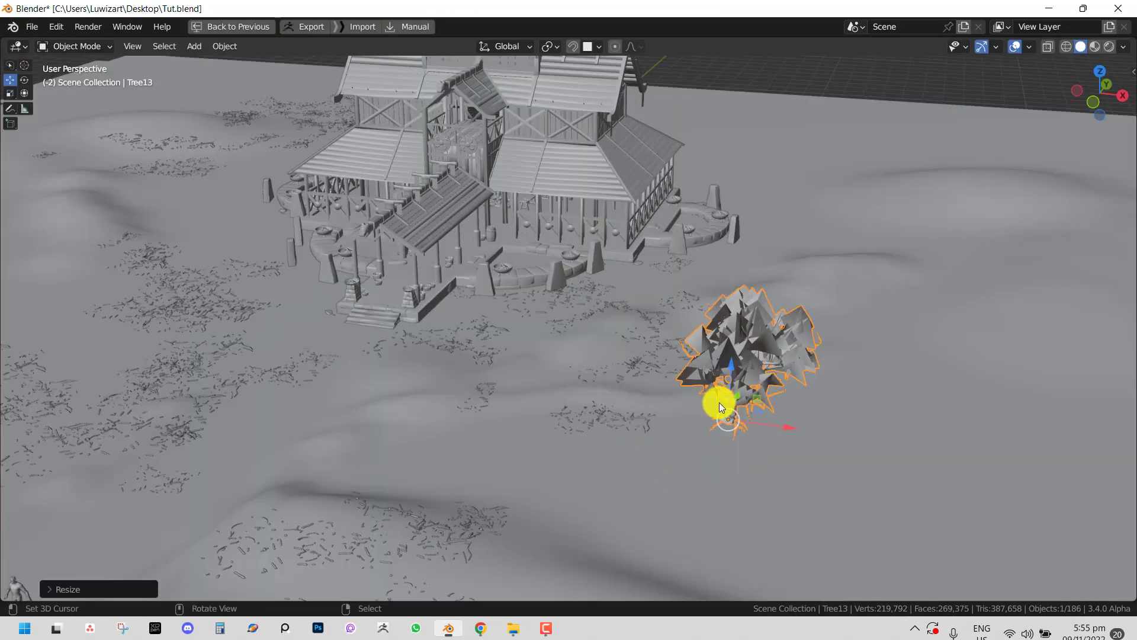
{"action": "middle_click_drag", "start_coordinate": [719, 403], "coordinate": [764, 385]}
{"action": "key", "text": "s"}
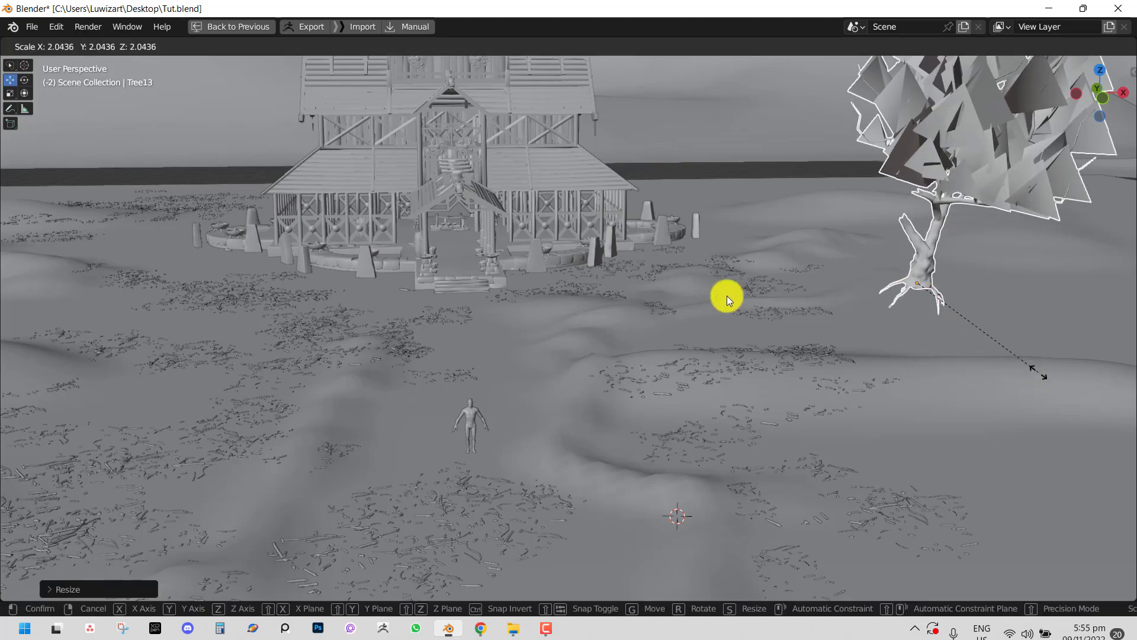
{"action": "left_click", "coordinate": [727, 296]}
{"action": "key", "text": "g"}
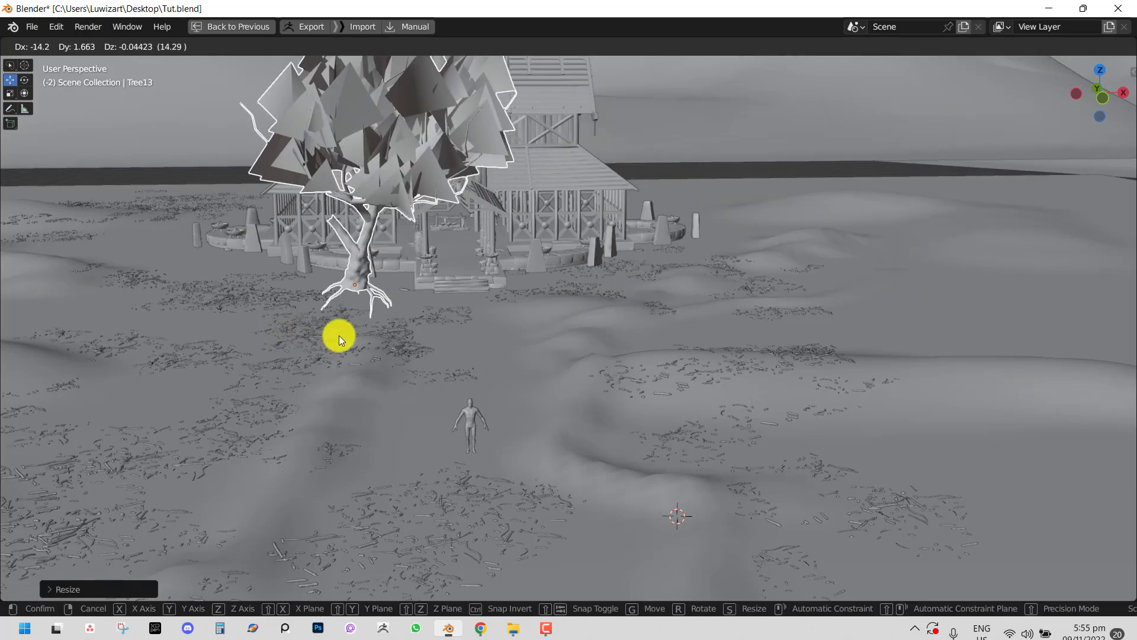
{"action": "left_click", "coordinate": [338, 335]}
{"action": "middle_click_drag", "start_coordinate": [339, 336], "coordinate": [802, 320]}
{"action": "key", "text": "g"}
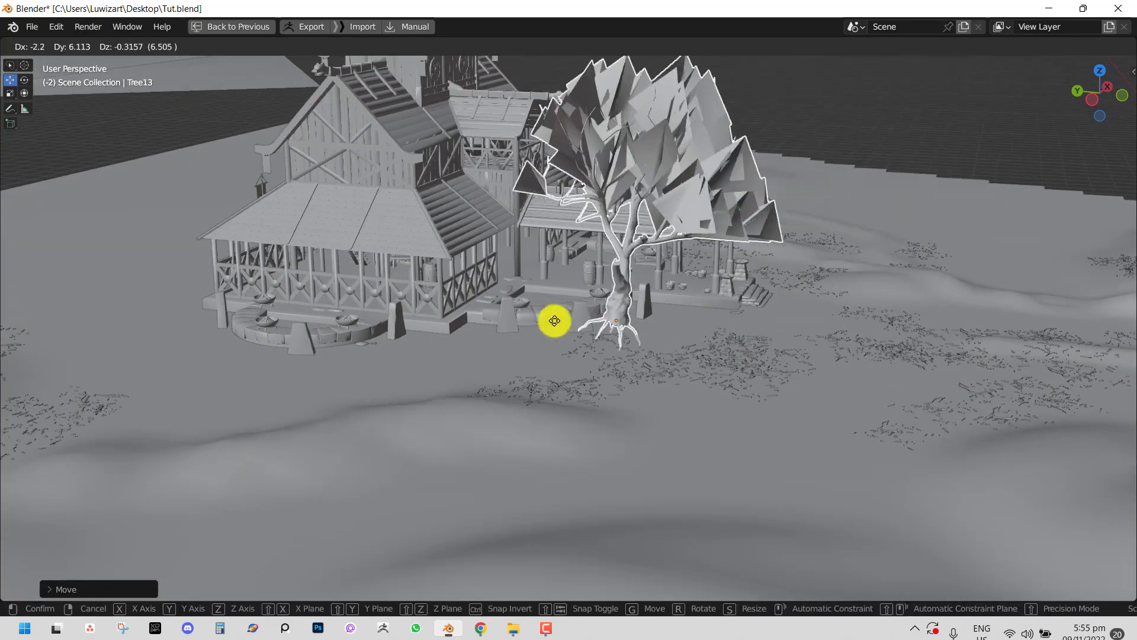
{"action": "left_click", "coordinate": [551, 363]}
{"action": "middle_click_drag", "start_coordinate": [551, 363], "coordinate": [488, 343]}
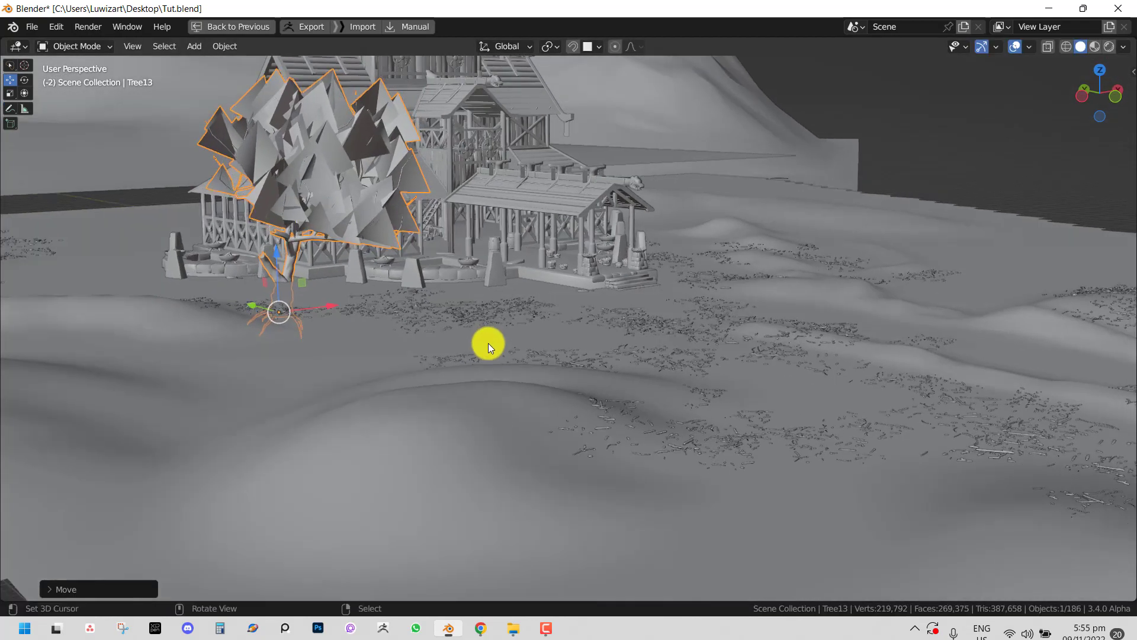
Step: Rotate, rescale and reposition the tree until it stands near the building
{"action": "key", "text": "r"}
{"action": "left_click", "coordinate": [422, 330]}
{"action": "key", "text": "s"}
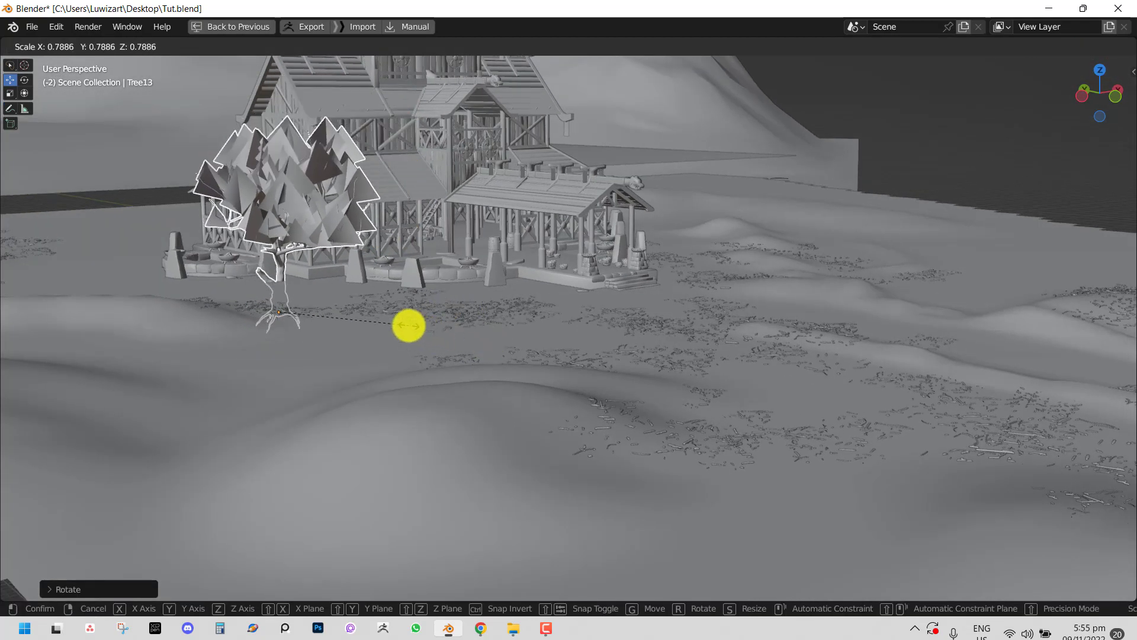
{"action": "left_click", "coordinate": [381, 258]}
{"action": "key", "text": "g"}
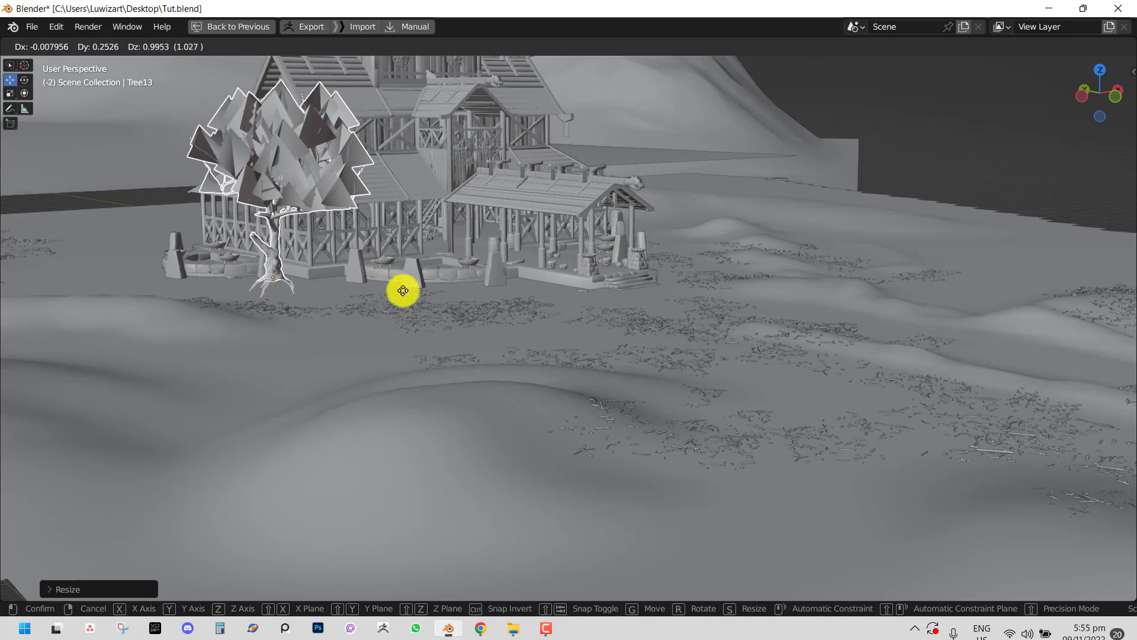
{"action": "left_click", "coordinate": [458, 290]}
{"action": "key", "text": "s"}
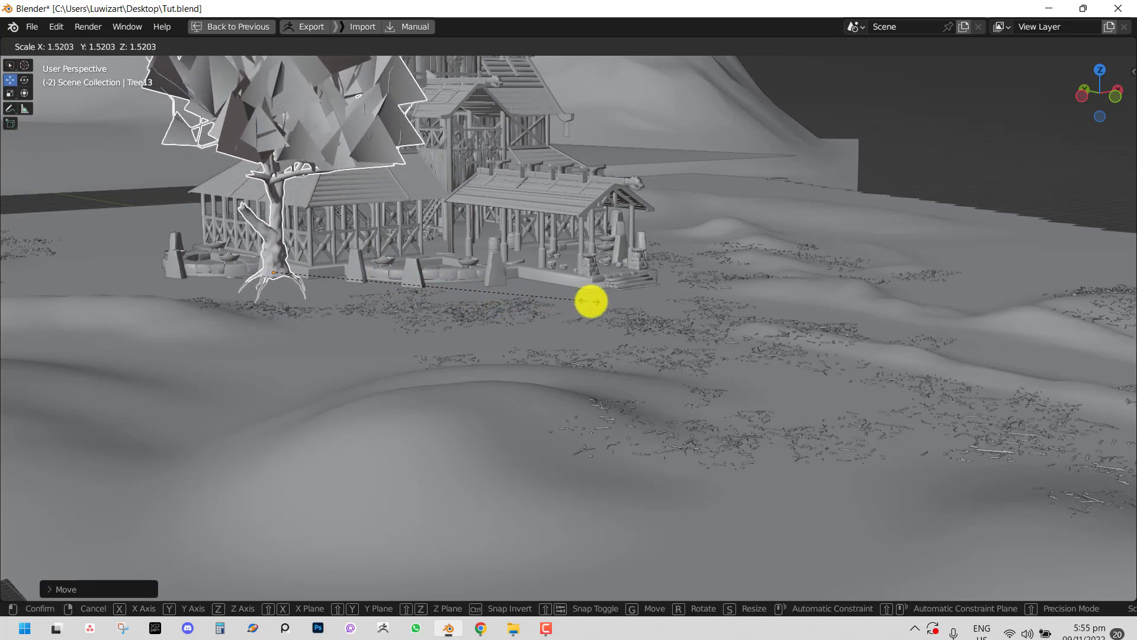
{"action": "left_click", "coordinate": [400, 307]}
{"action": "middle_click_drag", "start_coordinate": [400, 307], "coordinate": [496, 312]}
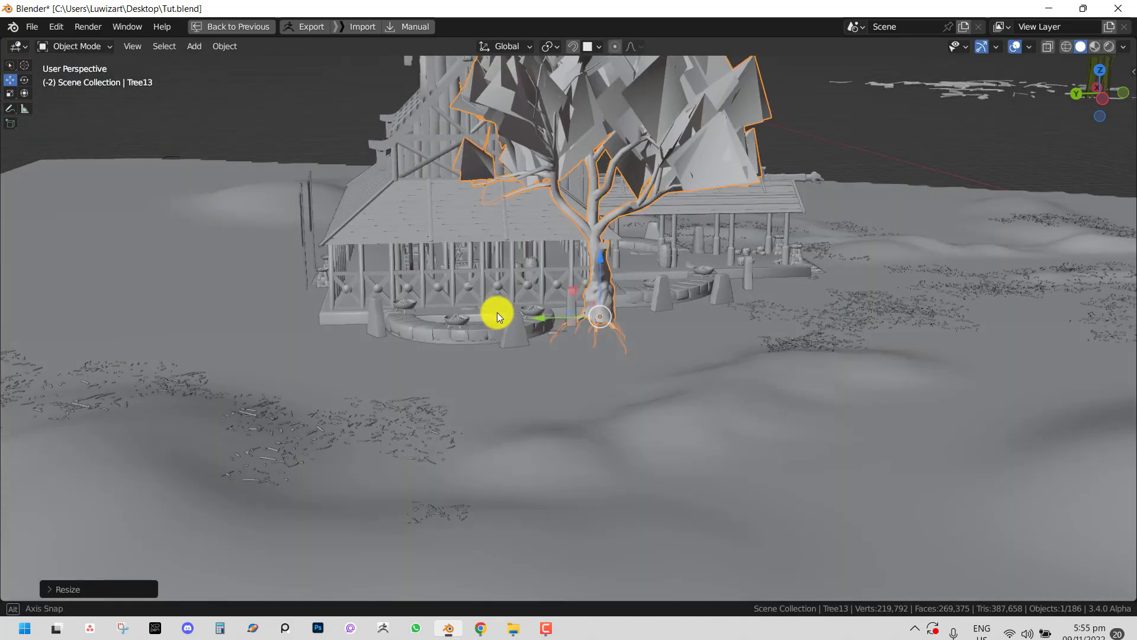
{"action": "key", "text": "g"}
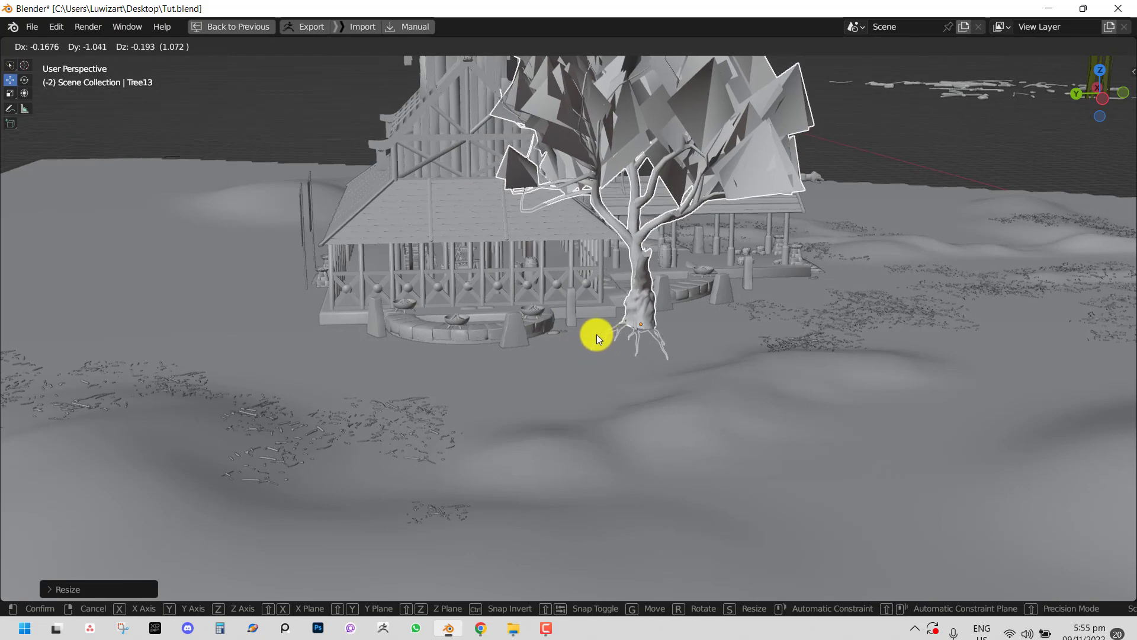
{"action": "left_click", "coordinate": [596, 334]}
Step: Check the tree through the camera, turn it slightly, then duplicate it from top view
{"action": "key", "text": "KP_0"}
{"action": "key", "text": "g"}
{"action": "key", "text": "x"}
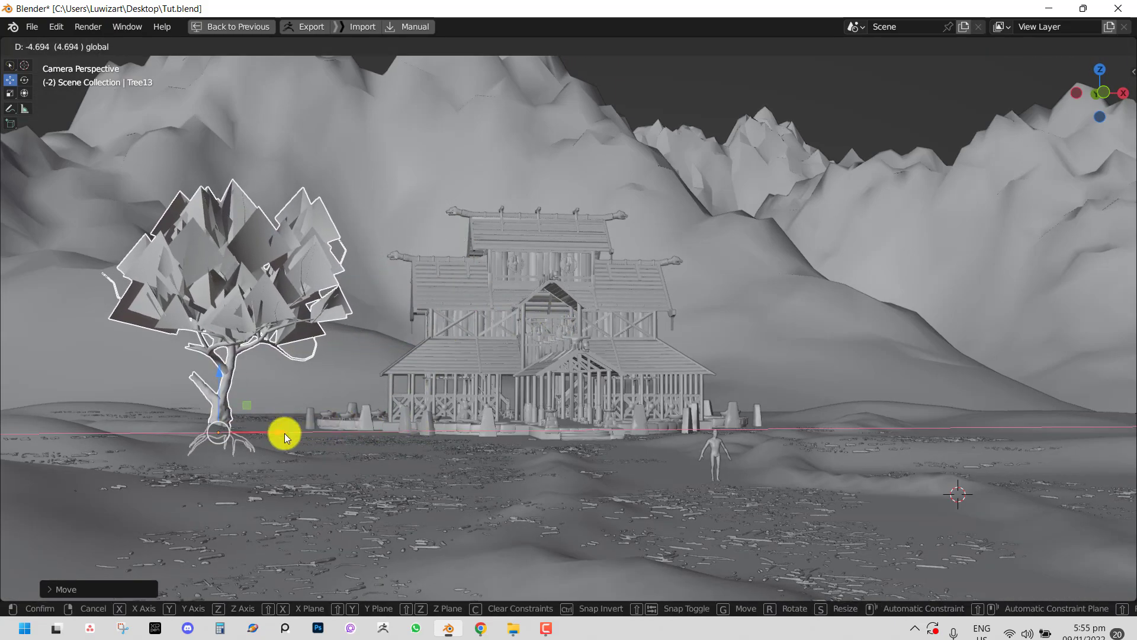
{"action": "key", "text": "r"}
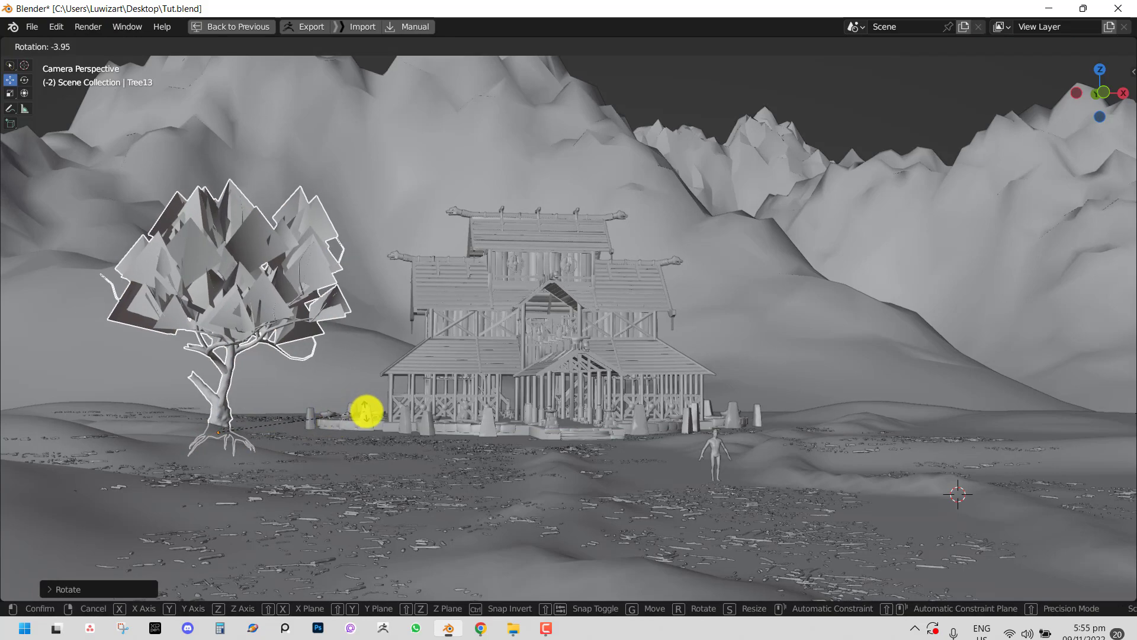
{"action": "left_click", "coordinate": [362, 431]}
{"action": "middle_click_drag", "start_coordinate": [428, 442], "coordinate": [402, 460]}
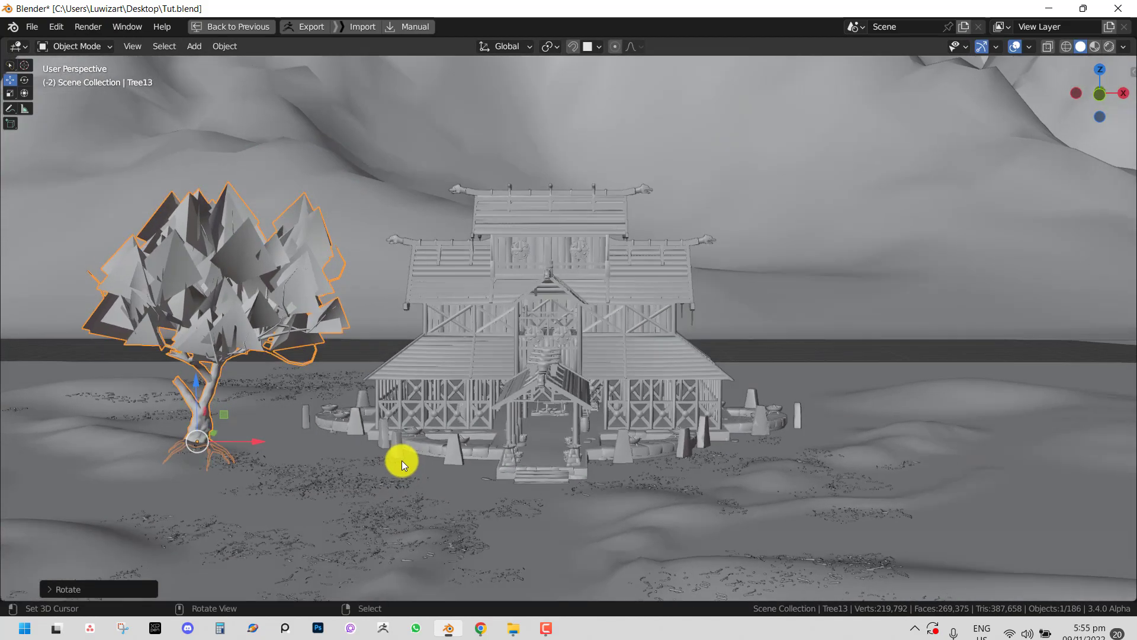
{"action": "scroll", "coordinate": [438, 424], "scroll_direction": "down", "scroll_amount": 2}
{"action": "key", "text": "KP_7"}
{"action": "key", "text": "shift+d"}
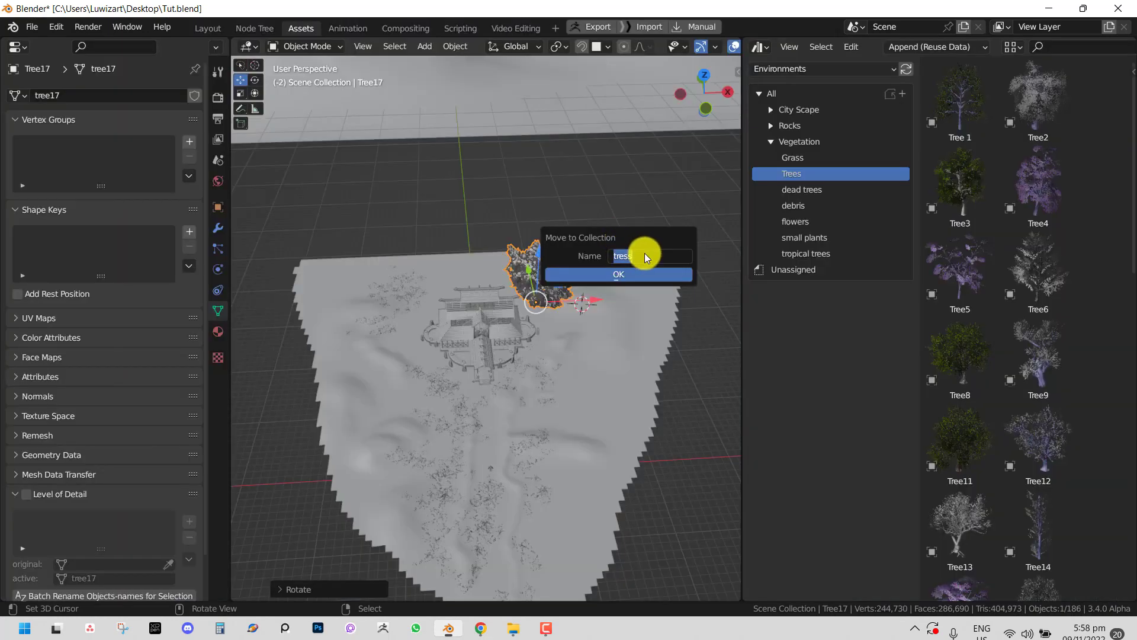
Step: Move Tree17 into a new collection named 'tress_hero'
{"action": "left_click", "coordinate": [654, 252]}
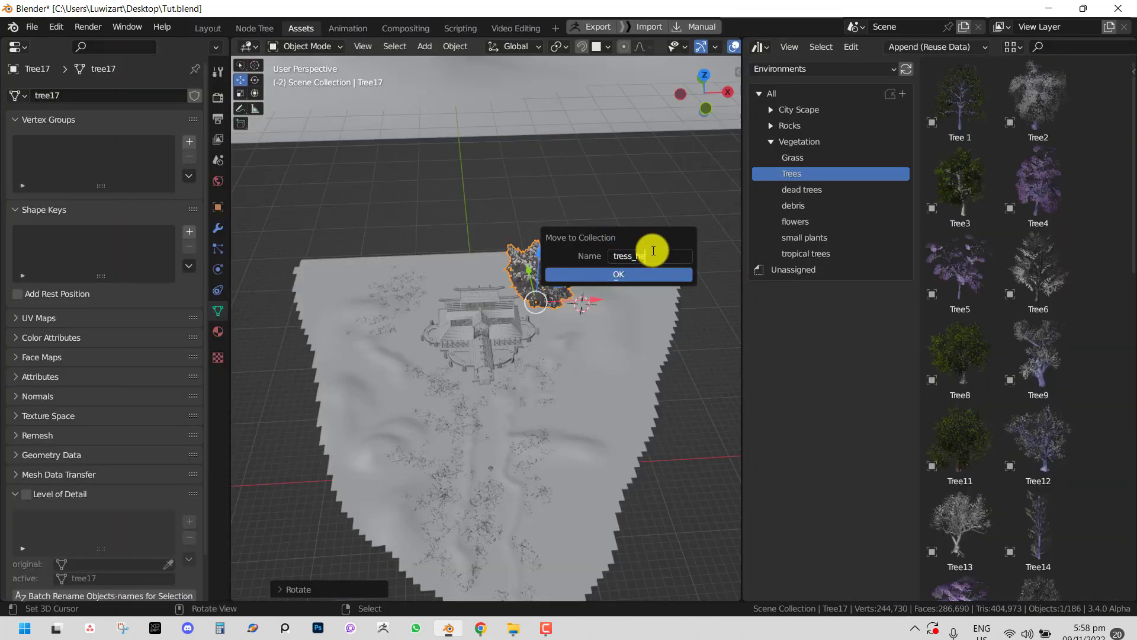
{"action": "left_click", "coordinate": [634, 276]}
{"action": "middle_click_drag", "start_coordinate": [626, 314], "coordinate": [600, 237]}
{"action": "scroll", "coordinate": [616, 278], "scroll_direction": "up", "scroll_amount": 3}
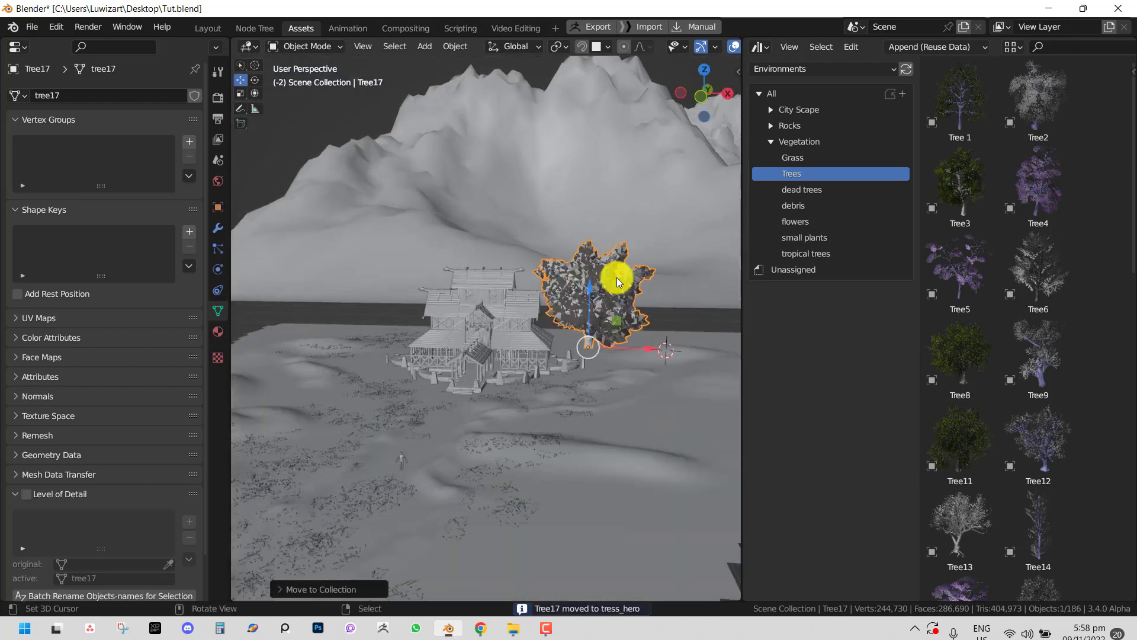
{"action": "middle_click_drag", "start_coordinate": [617, 277], "coordinate": [576, 329]}
Step: Scale Tree17 up larger and add the Bezier curve to the selection
{"action": "key", "text": "s"}
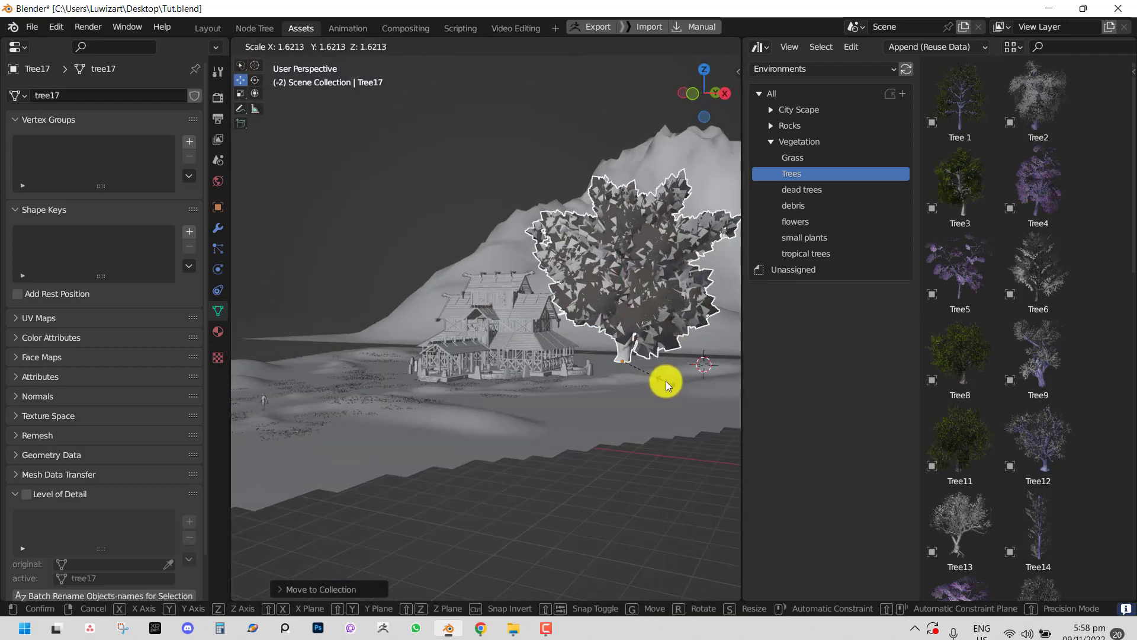
{"action": "left_click", "coordinate": [666, 381]}
{"action": "scroll", "coordinate": [497, 357], "scroll_direction": "down", "scroll_amount": 5}
{"action": "middle_click_drag", "start_coordinate": [497, 358], "coordinate": [515, 397]}
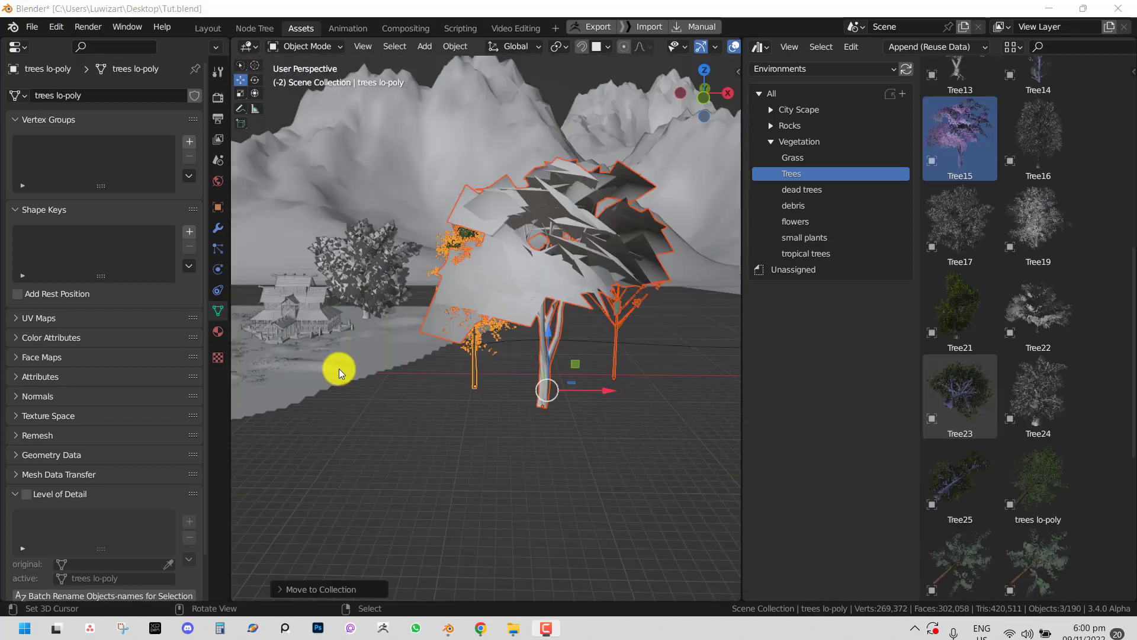
{"action": "middle_click_drag", "start_coordinate": [339, 369], "coordinate": [401, 350]}
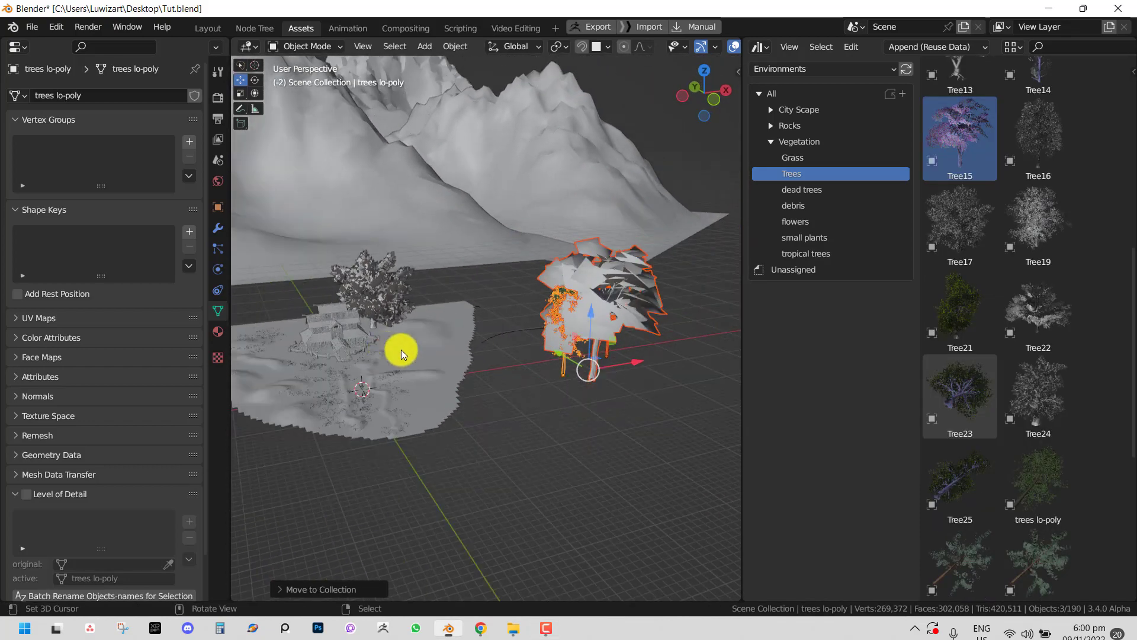
{"action": "left_click", "coordinate": [521, 330], "text": "shift"}
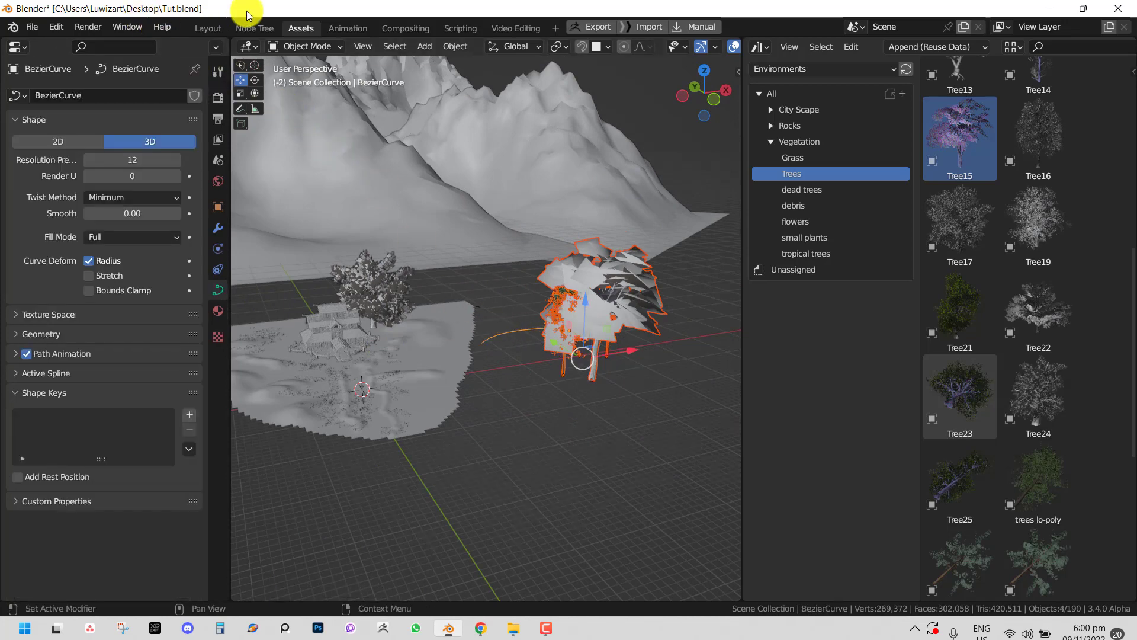
Step: In the Node Tree workspace, isolate the trees and curve in a 3D view, selecting only the curve
{"action": "left_click", "coordinate": [269, 26]}
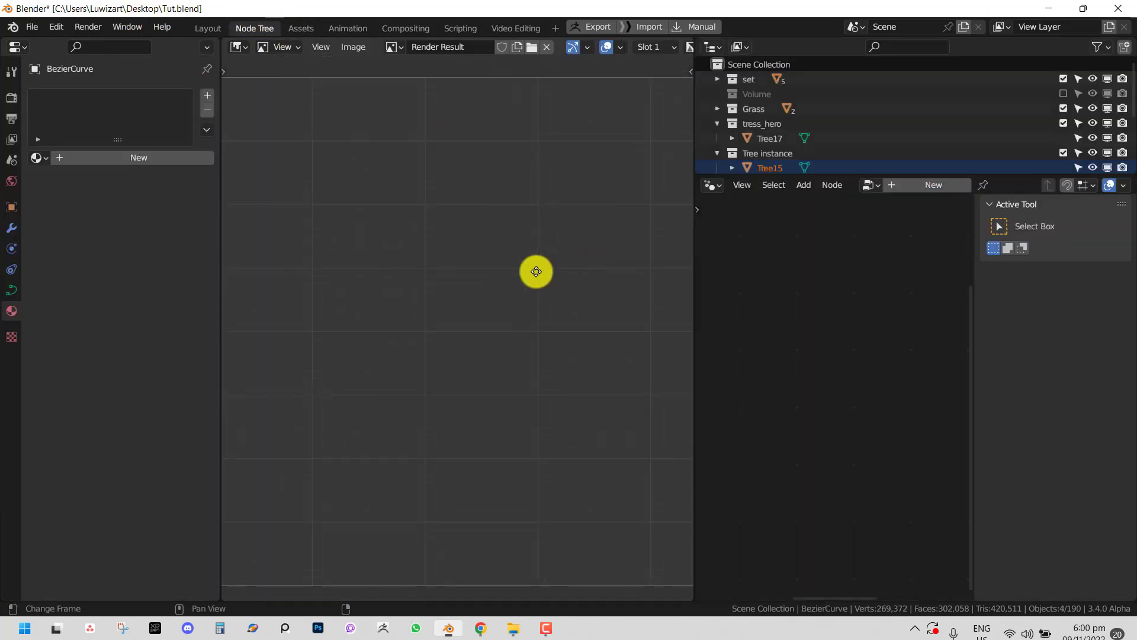
{"action": "key", "text": "shift+F5"}
{"action": "key", "text": "KP_Divide"}
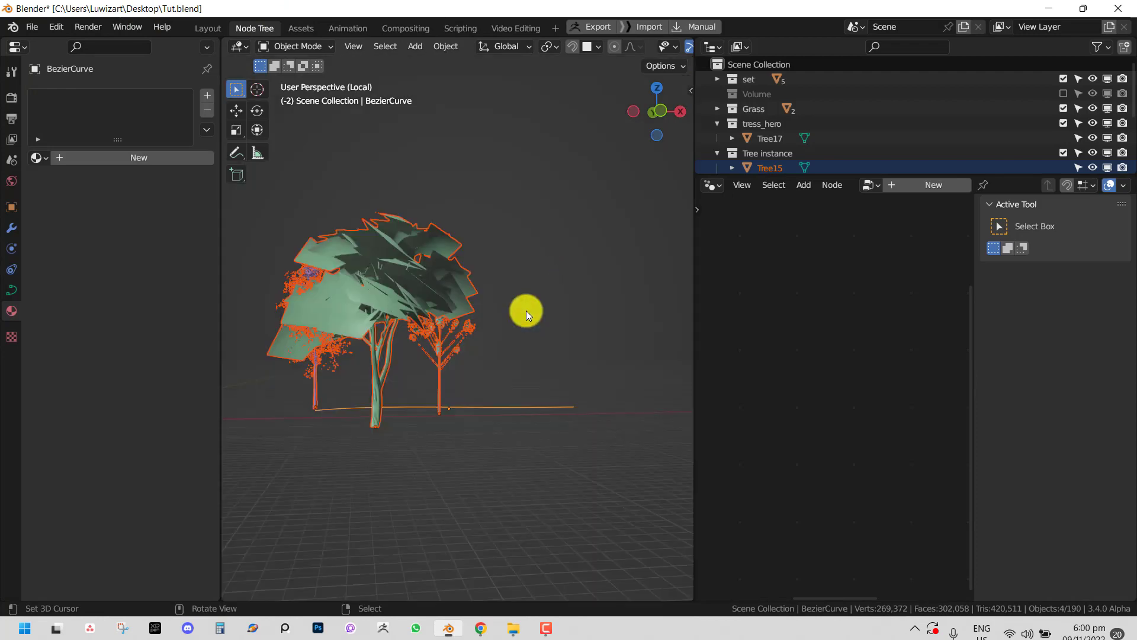
{"action": "middle_click_drag", "start_coordinate": [526, 310], "coordinate": [460, 335]}
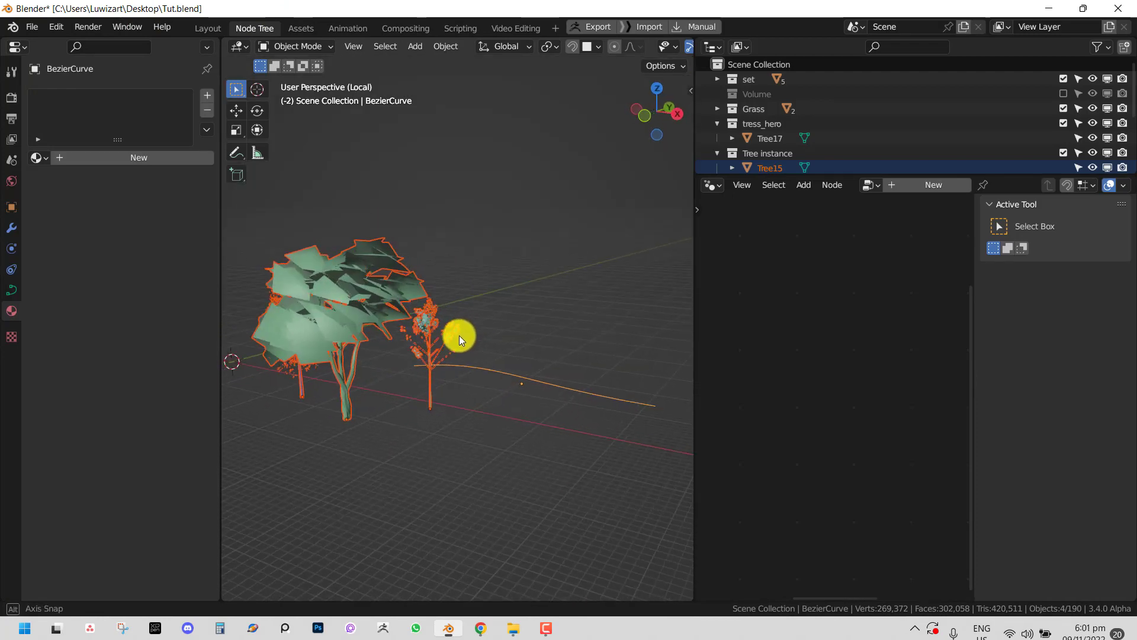
{"action": "left_click", "coordinate": [541, 379]}
{"action": "mouse_move", "coordinate": [521, 367]}
{"action": "middle_mouse_down", "text": "shift"}
{"action": "mouse_move", "coordinate": [481, 372]}
{"action": "mouse_move", "coordinate": [526, 355]}
{"action": "middle_mouse_up", "text": "shift"}
Step: Move the Bezier curve's end point up and left in Edit Mode, then return to Object Mode
{"action": "key", "text": "Tab"}
{"action": "key", "text": "shift+space"}
{"action": "key", "text": "g"}
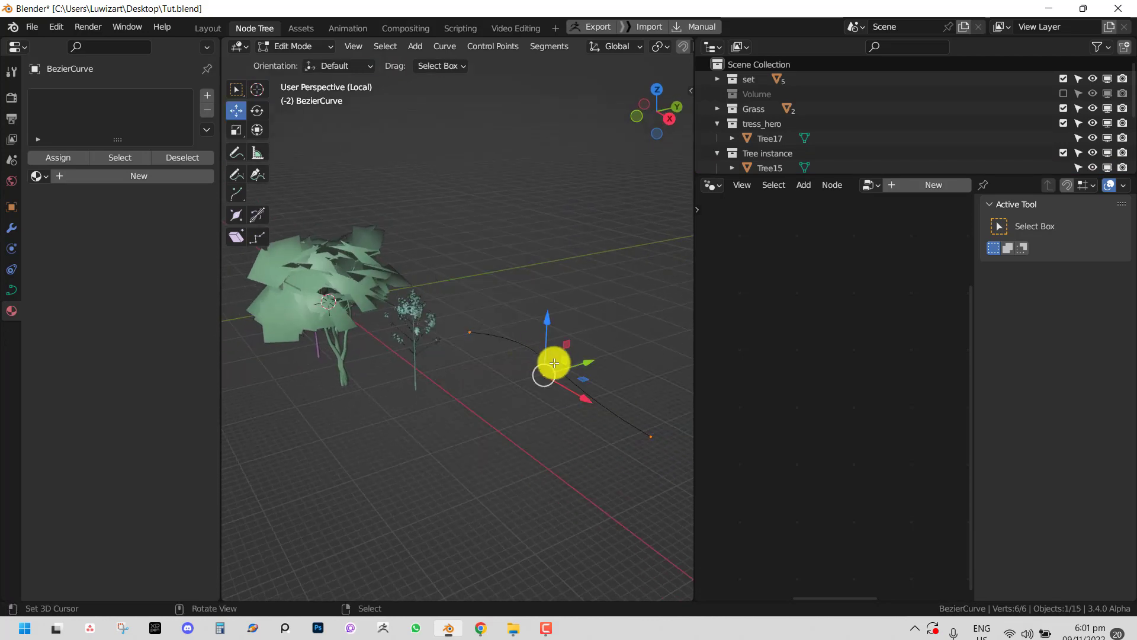
{"action": "right_click_drag", "start_coordinate": [640, 434], "coordinate": [626, 423]}
{"action": "middle_click_drag", "start_coordinate": [544, 383], "coordinate": [387, 322]}
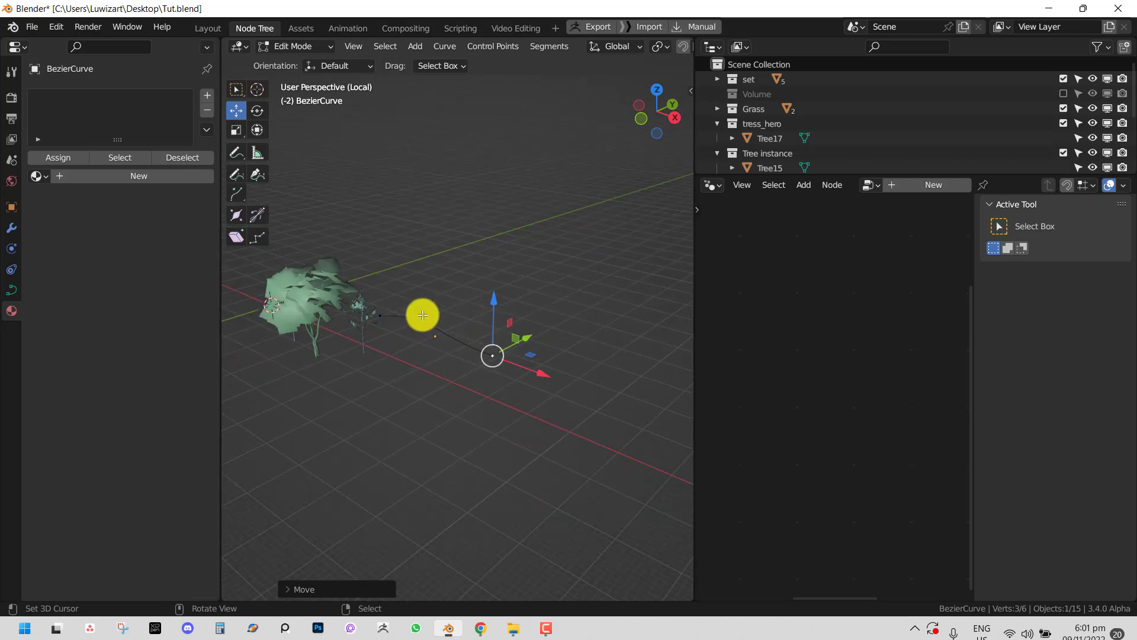
{"action": "middle_click_drag", "start_coordinate": [470, 333], "coordinate": [399, 307]}
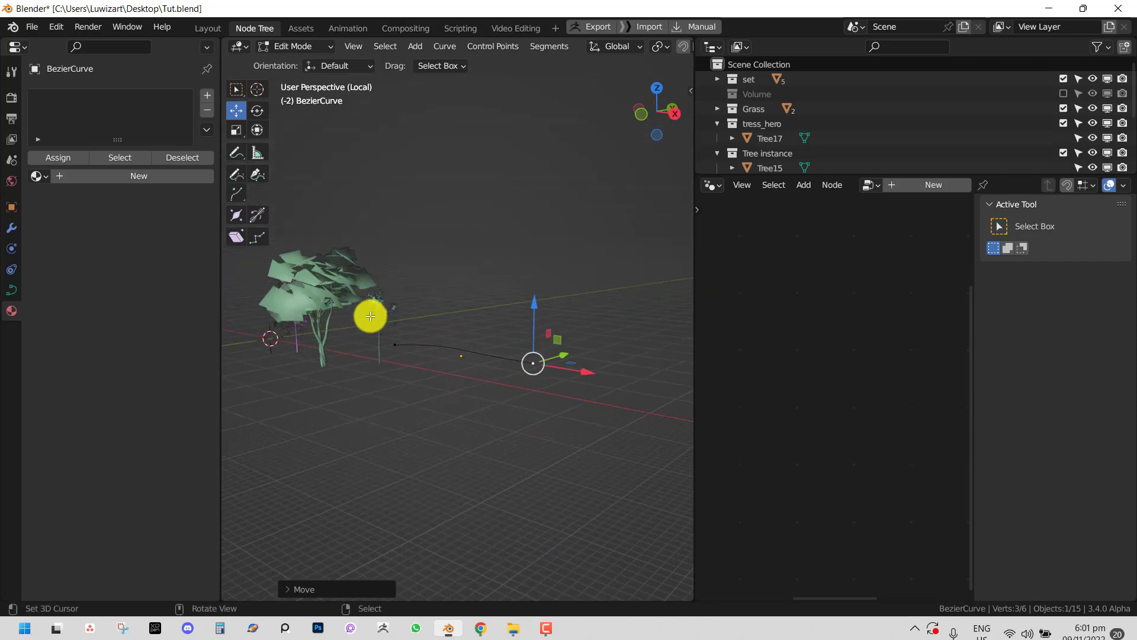
{"action": "key", "text": "Tab"}
{"action": "scroll", "coordinate": [501, 340], "scroll_direction": "up", "scroll_amount": 2}
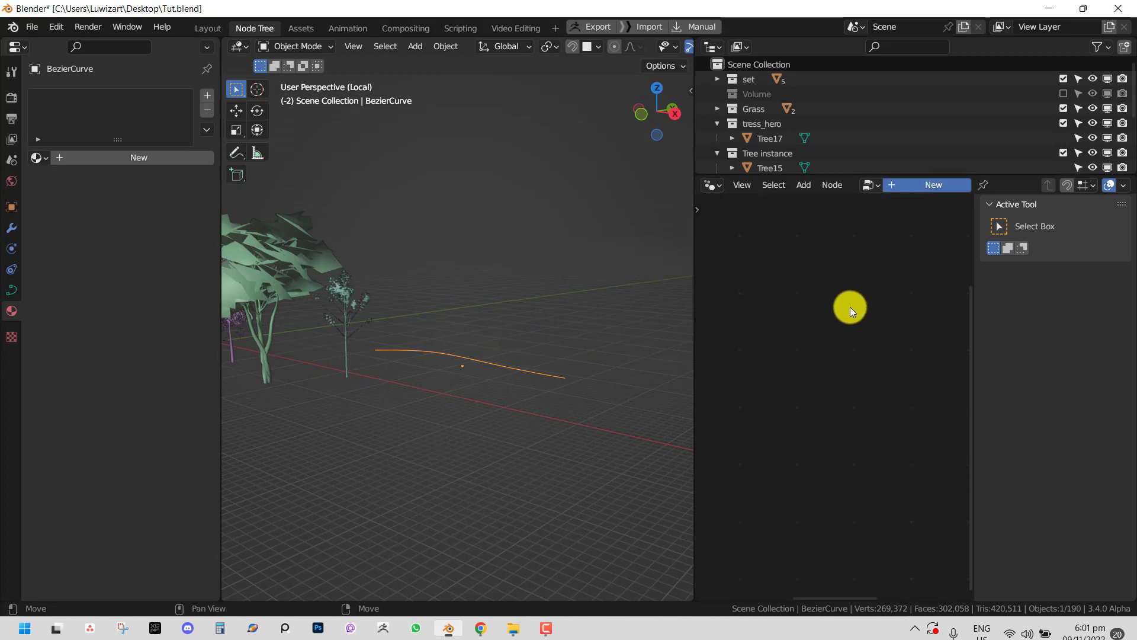
Step: Tidy the node editor, hiding the sidebar and repositioning the Group Input node
{"action": "key", "text": "n"}
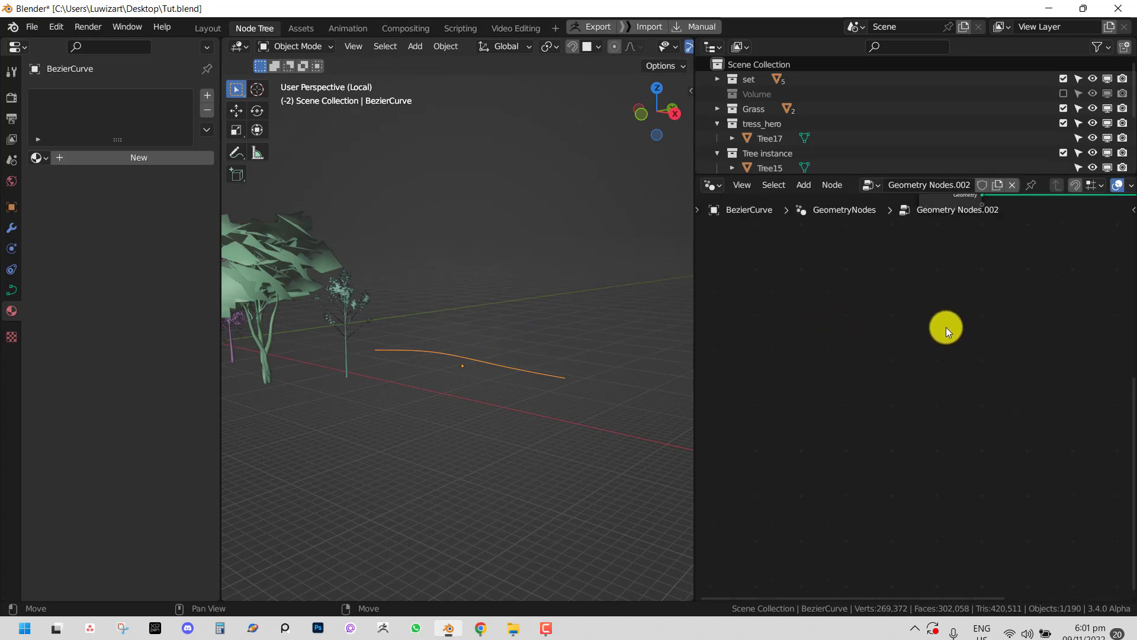
{"action": "key", "text": "Home"}
{"action": "middle_click_drag", "start_coordinate": [399, 333], "coordinate": [426, 342]}
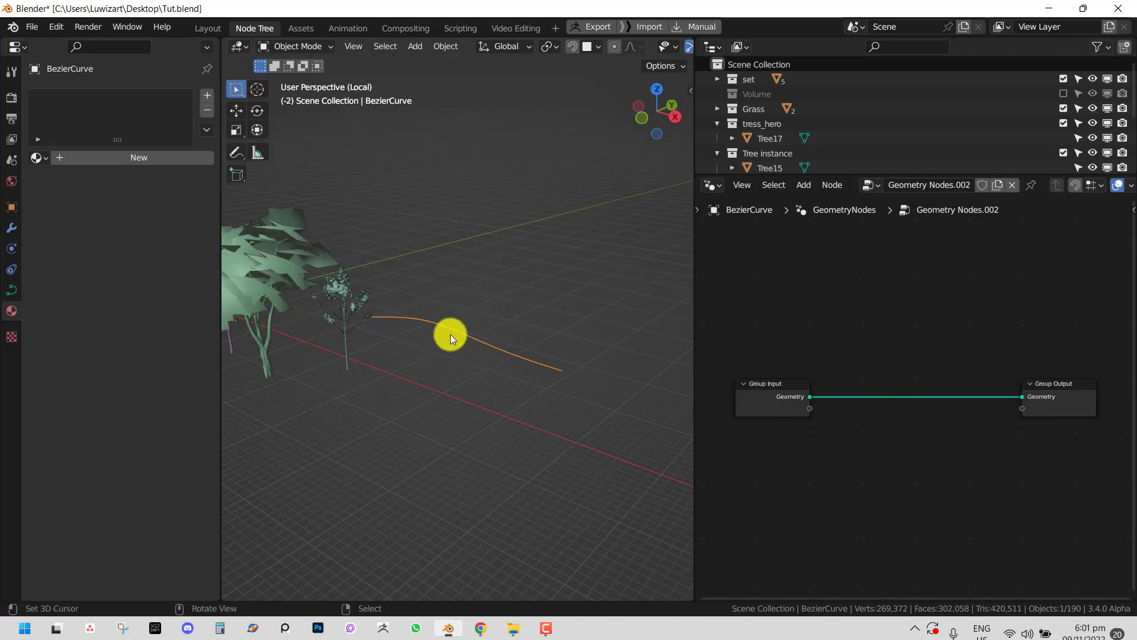
{"action": "middle_click_drag", "start_coordinate": [802, 405], "coordinate": [884, 366]}
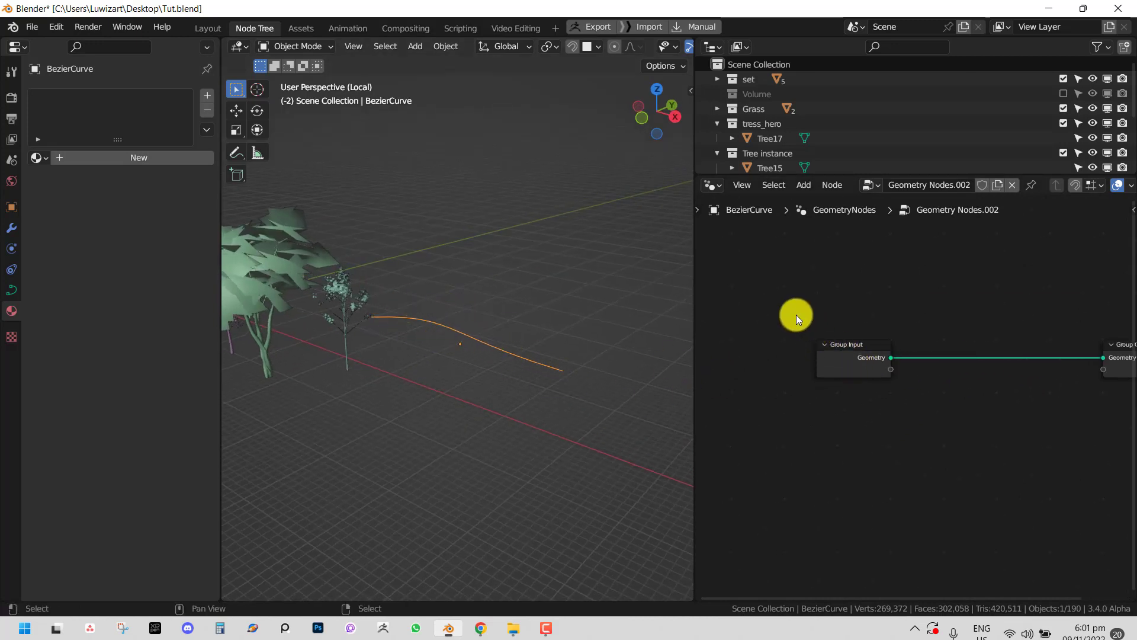
{"action": "key", "text": "g"}
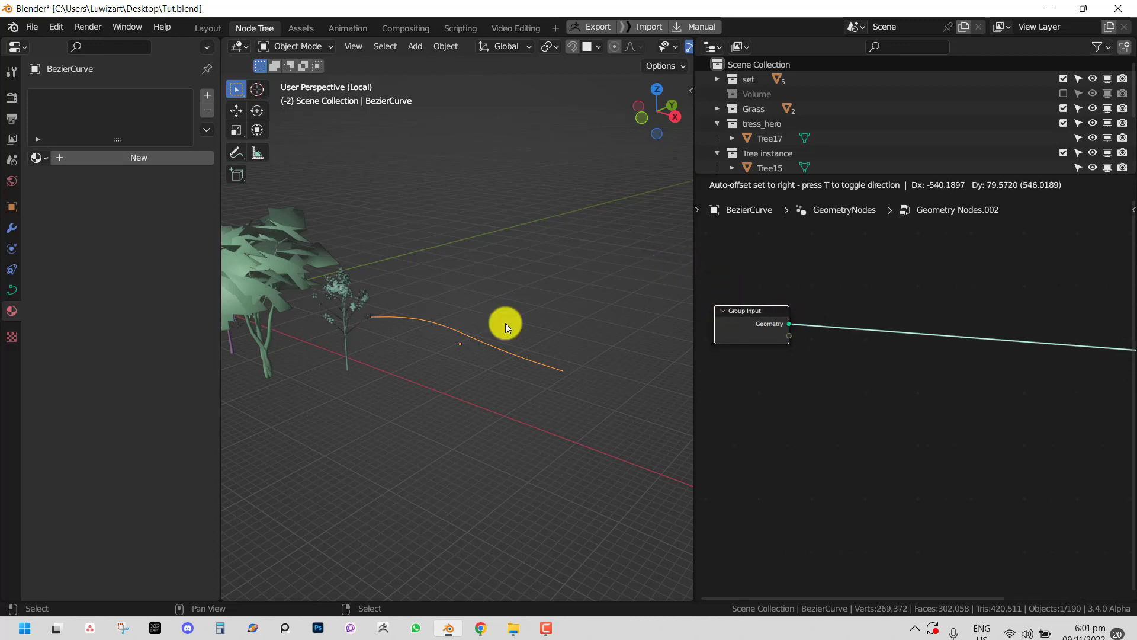
{"action": "left_click", "coordinate": [506, 324]}
{"action": "middle_click_drag", "start_coordinate": [727, 349], "coordinate": [687, 350]}
Step: Insert a Resample Curve node into the Geometry link with Count 10
{"action": "key", "text": "shift+a"}
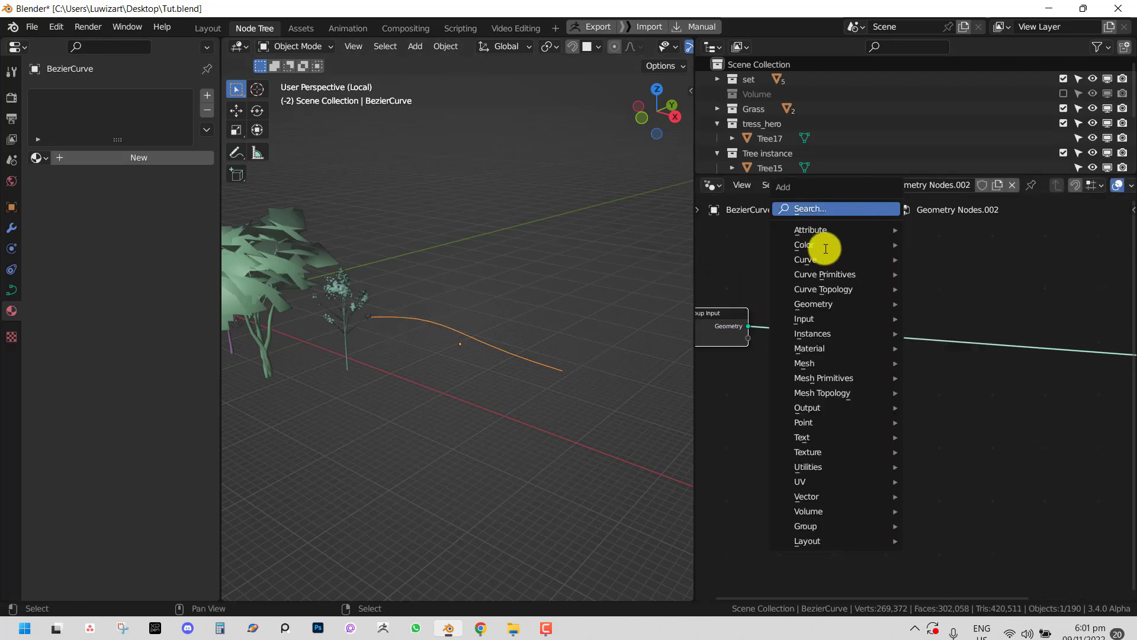
{"action": "key", "text": "Escape"}
{"action": "key", "text": "shift+a"}
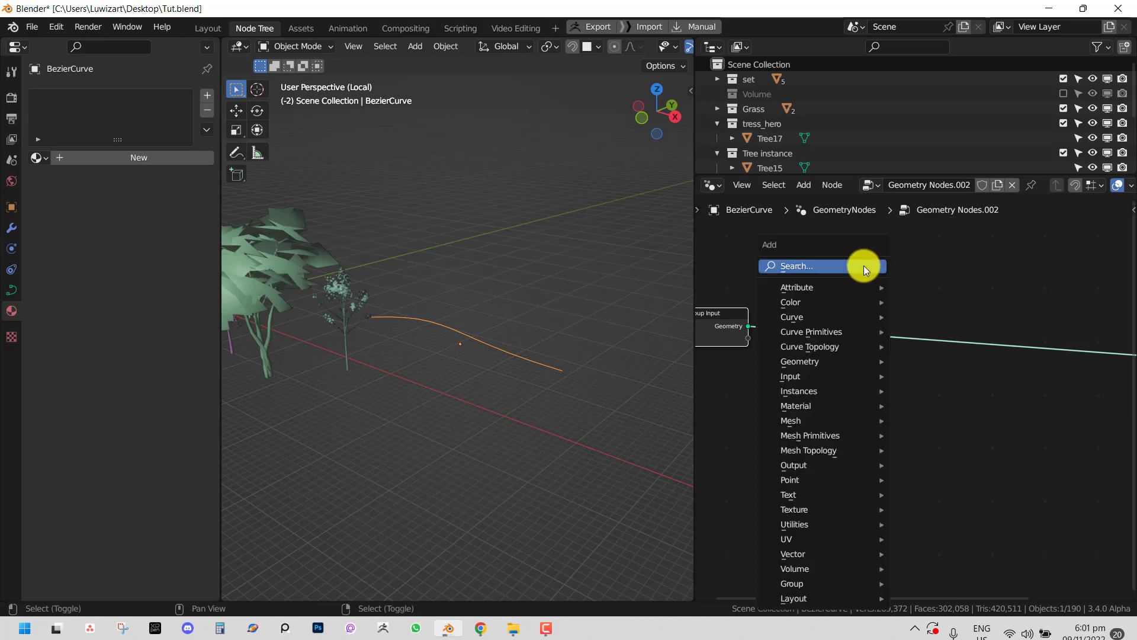
{"action": "left_click", "coordinate": [813, 267]}
{"action": "type", "text": "resam"}
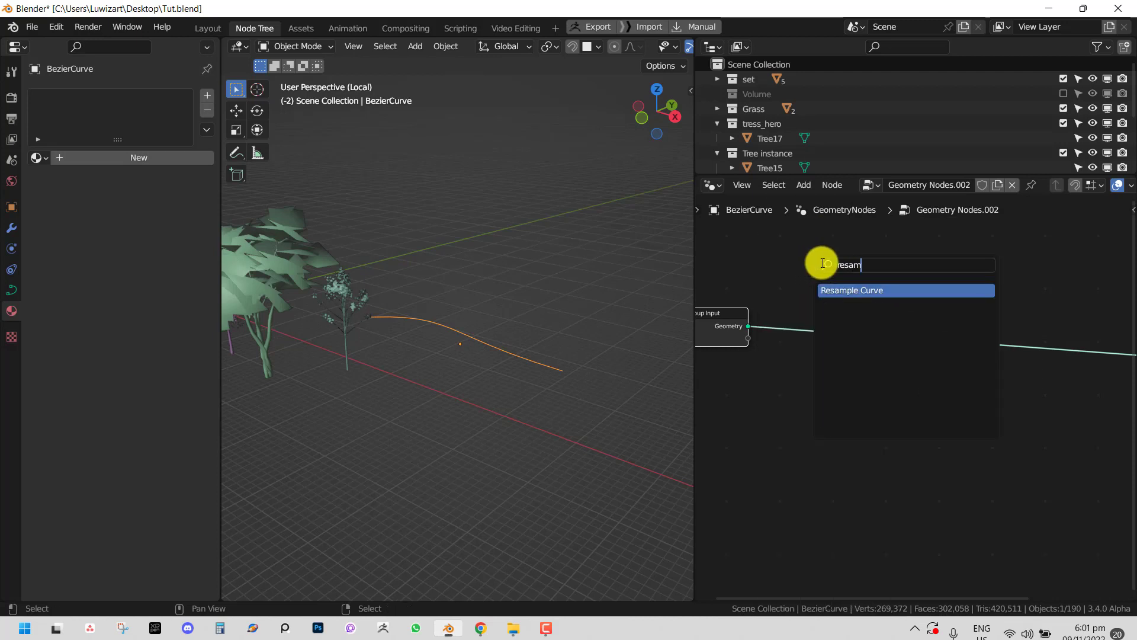
{"action": "left_click", "coordinate": [844, 290]}
{"action": "left_click", "coordinate": [853, 340]}
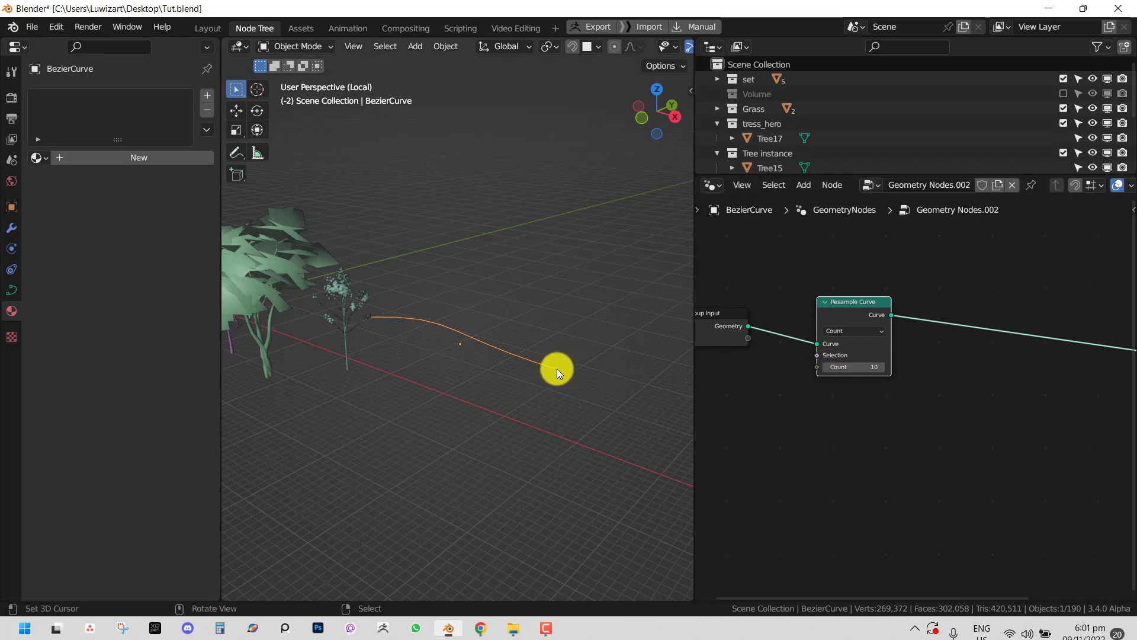
{"action": "scroll", "coordinate": [557, 369], "scroll_direction": "up", "scroll_amount": 1}
{"action": "key", "text": "Tab"}
Step: Extrude a new curve point, then delete the extra curve points
{"action": "key", "text": "e"}
{"action": "left_click", "coordinate": [430, 478]}
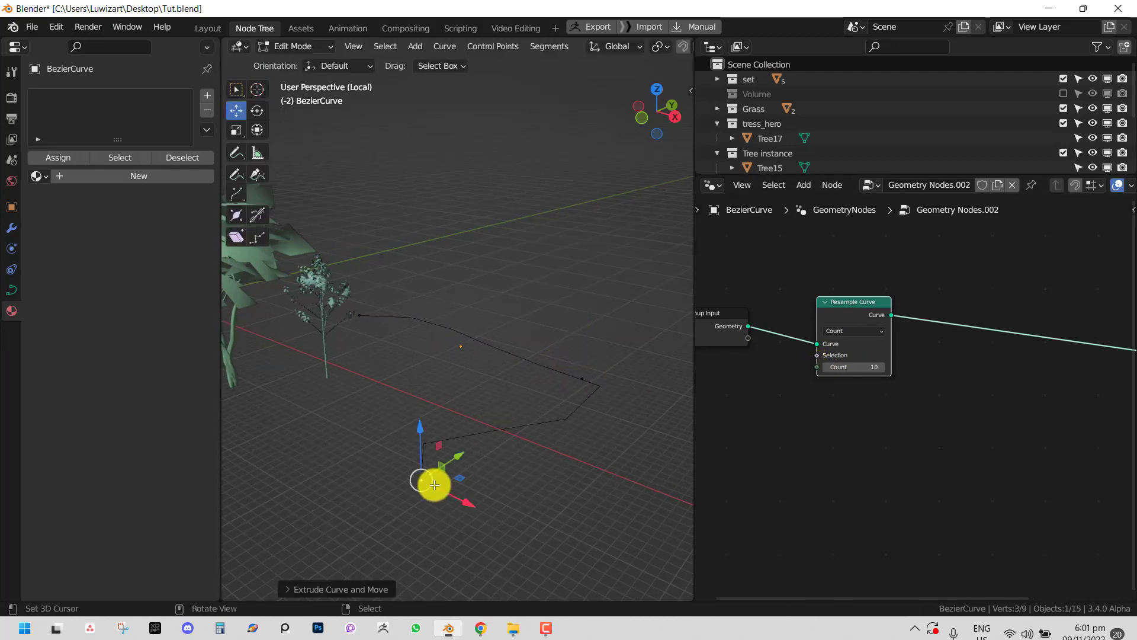
{"action": "mouse_move", "coordinate": [871, 366]}
{"action": "left_mouse_down"}
{"action": "mouse_move", "coordinate": [833, 372]}
{"action": "mouse_move", "coordinate": [901, 373]}
{"action": "mouse_move", "coordinate": [861, 376]}
{"action": "left_mouse_up"}
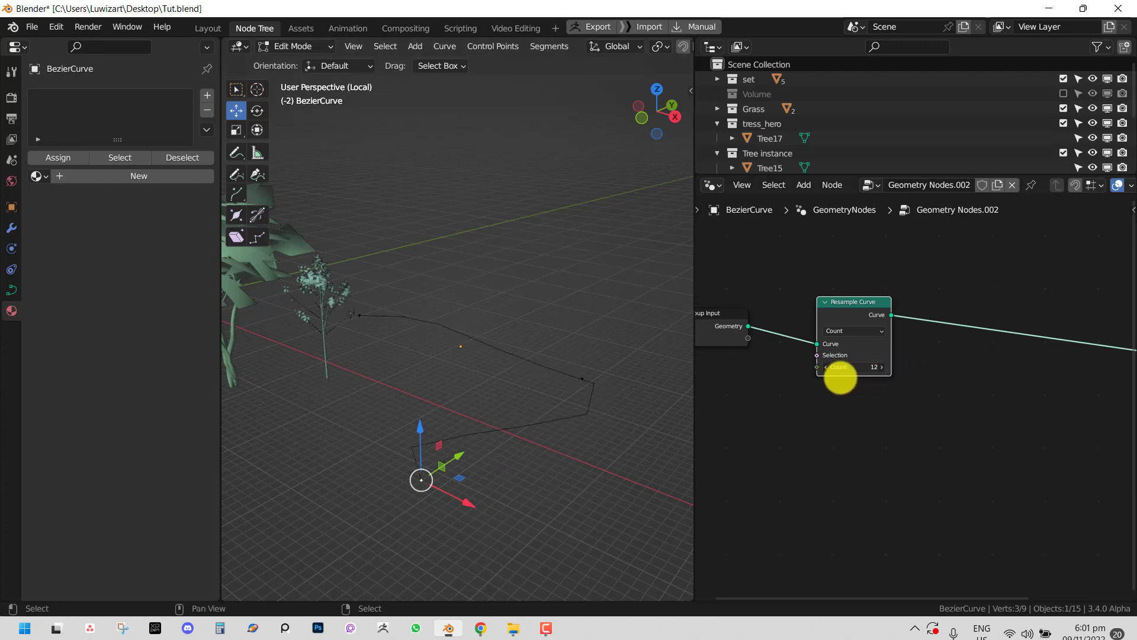
{"action": "key", "text": "x"}
{"action": "left_click", "coordinate": [523, 339]}
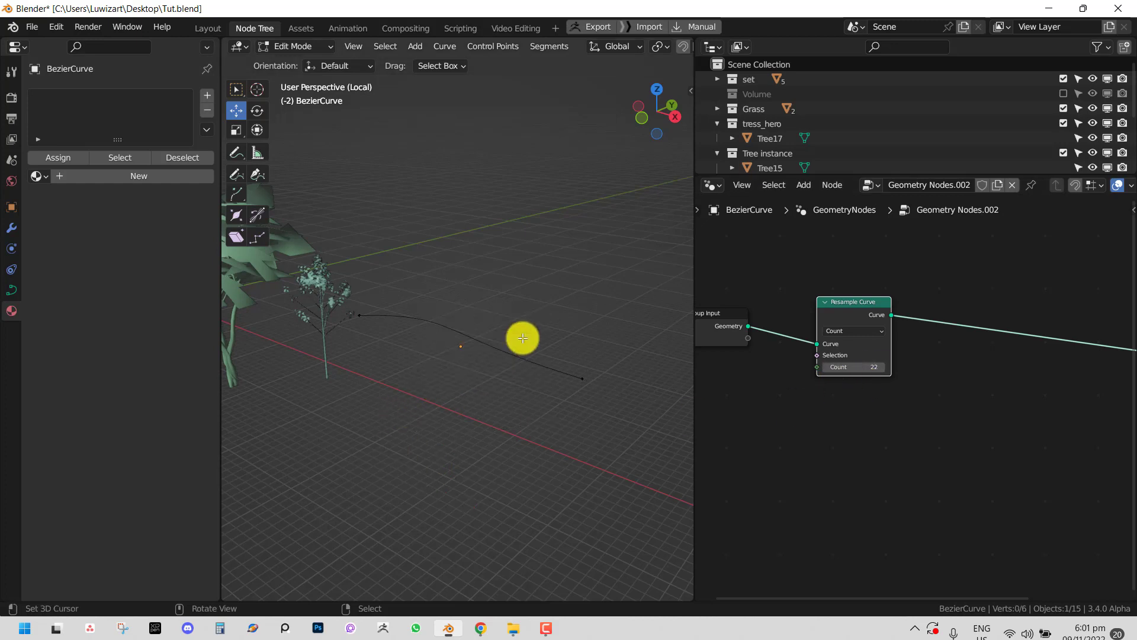
Step: Give all curve points Vector handles and set the Resample Count to 7
{"action": "key", "text": "a"}
{"action": "middle_click_drag", "start_coordinate": [476, 357], "coordinate": [536, 379]}
{"action": "key", "text": "v"}
{"action": "left_click", "coordinate": [539, 359]}
{"action": "left_click_drag", "start_coordinate": [855, 369], "coordinate": [832, 370]}
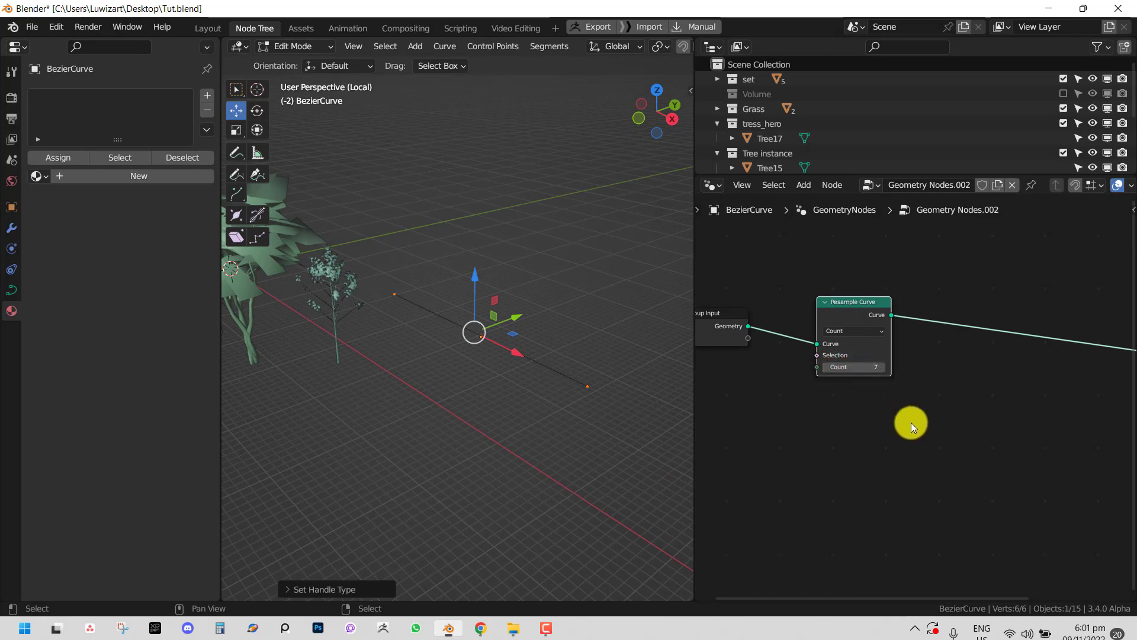
{"action": "scroll", "coordinate": [906, 424], "scroll_direction": "down", "scroll_amount": 1}
{"action": "middle_click_drag", "start_coordinate": [896, 417], "coordinate": [827, 415]}
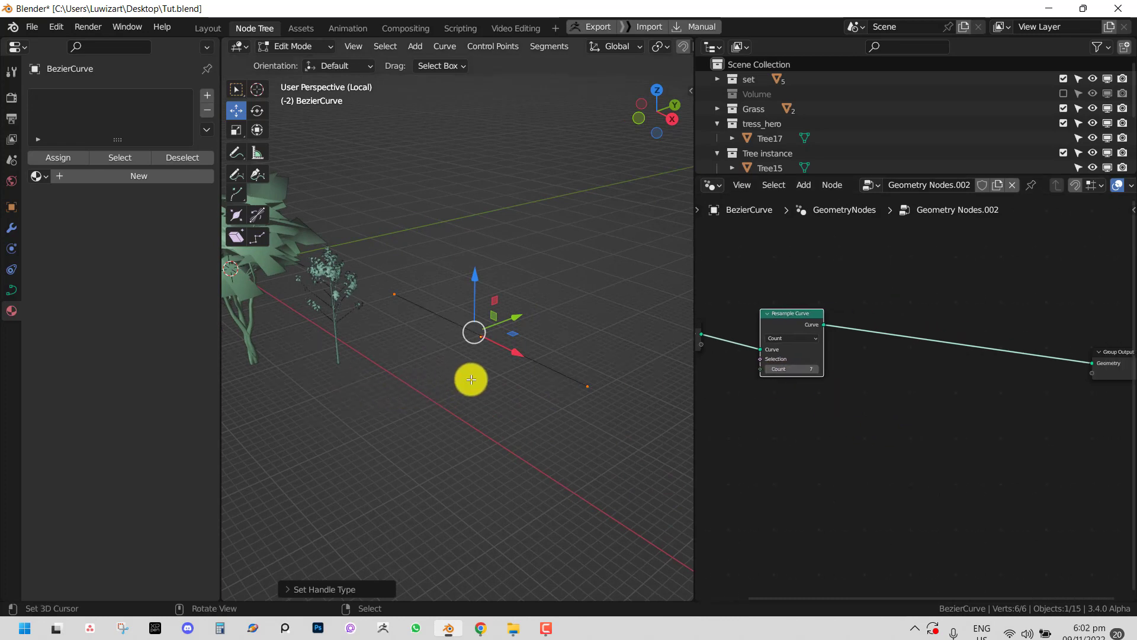
{"action": "key", "text": "Tab"}
{"action": "scroll", "coordinate": [500, 367], "scroll_direction": "up", "scroll_amount": 1}
{"action": "middle_click_drag", "start_coordinate": [489, 362], "coordinate": [497, 361]}
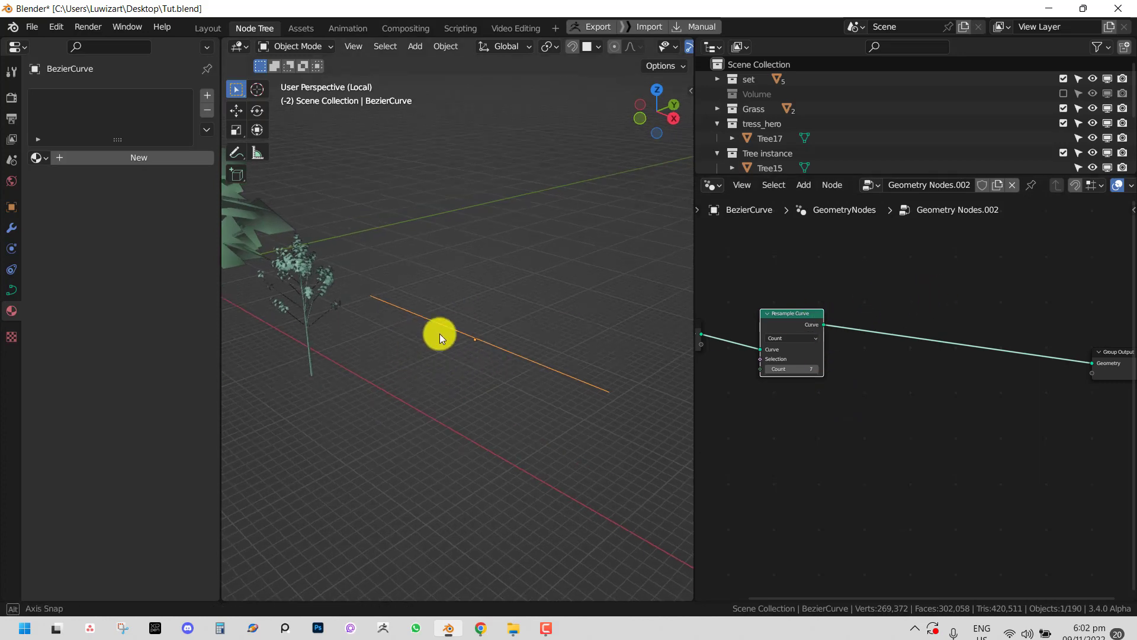
{"action": "middle_click_drag", "start_coordinate": [440, 333], "coordinate": [458, 330]}
{"action": "middle_click_drag", "start_coordinate": [929, 301], "coordinate": [909, 327]}
{"action": "middle_click_drag", "start_coordinate": [786, 350], "coordinate": [886, 358]}
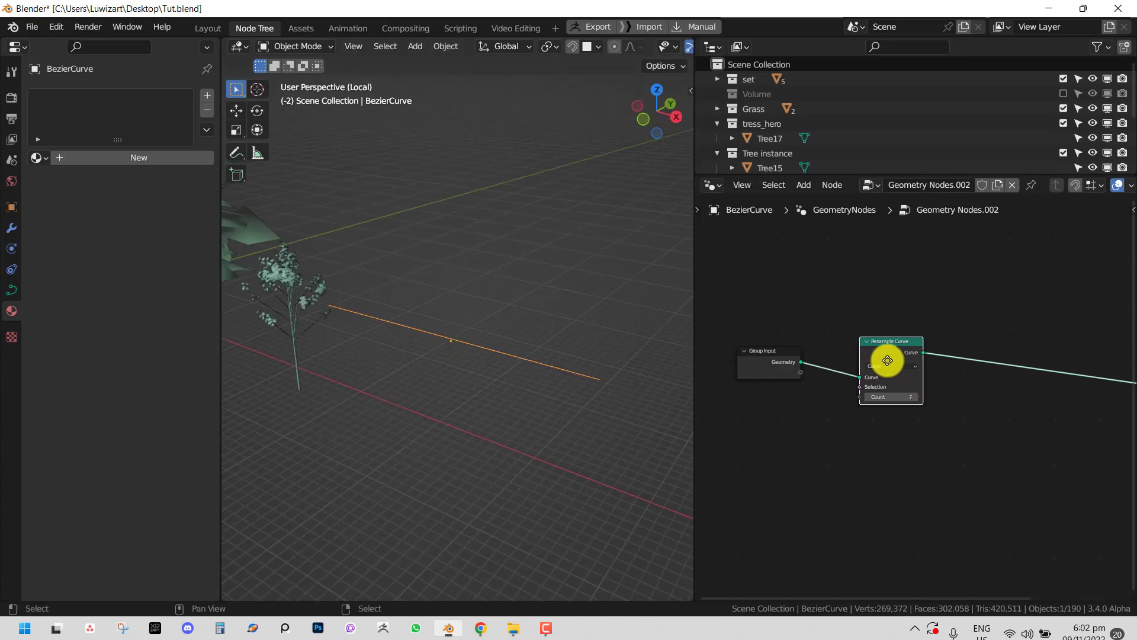
Step: Insert a Curve to Mesh node between Resample Curve and Group Output
{"action": "left_click_drag", "start_coordinate": [886, 358], "coordinate": [848, 317]}
{"action": "key", "text": "shift+a"}
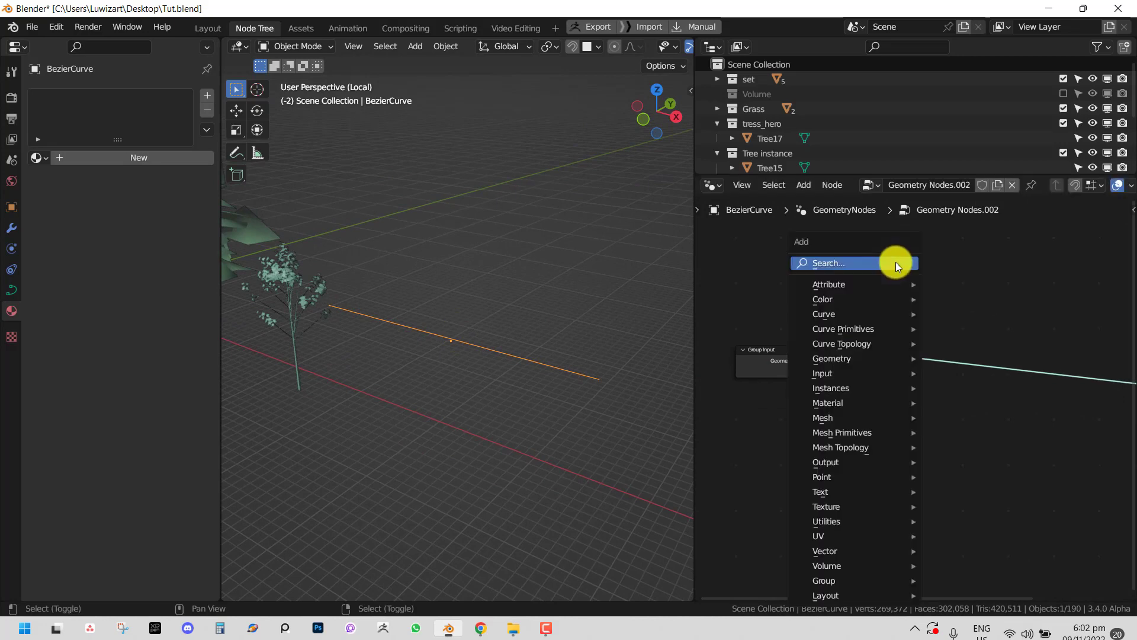
{"action": "left_click", "coordinate": [890, 262]}
{"action": "type", "text": "cu"}
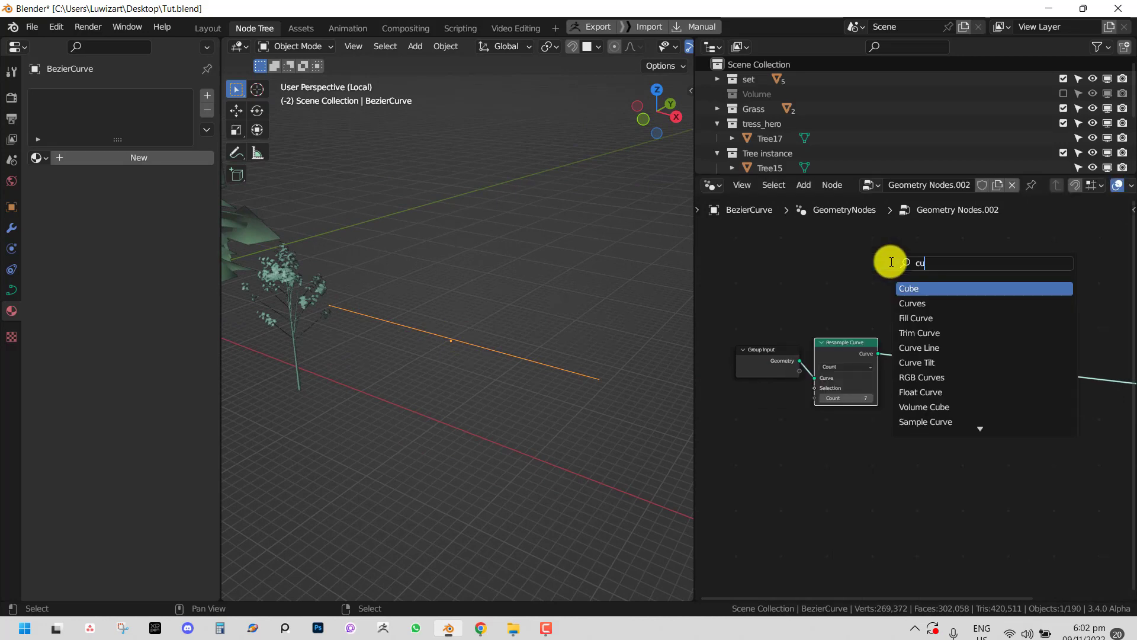
{"action": "type", "text": "rve t"}
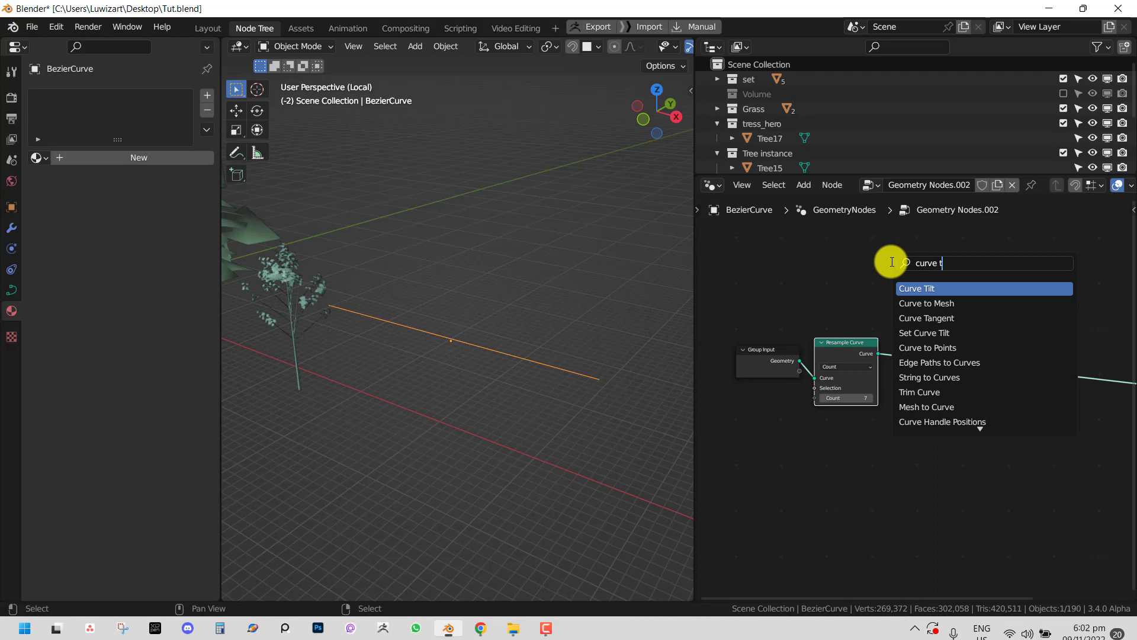
{"action": "type", "text": "o"}
{"action": "key", "text": "Return"}
{"action": "left_click", "coordinate": [951, 397]}
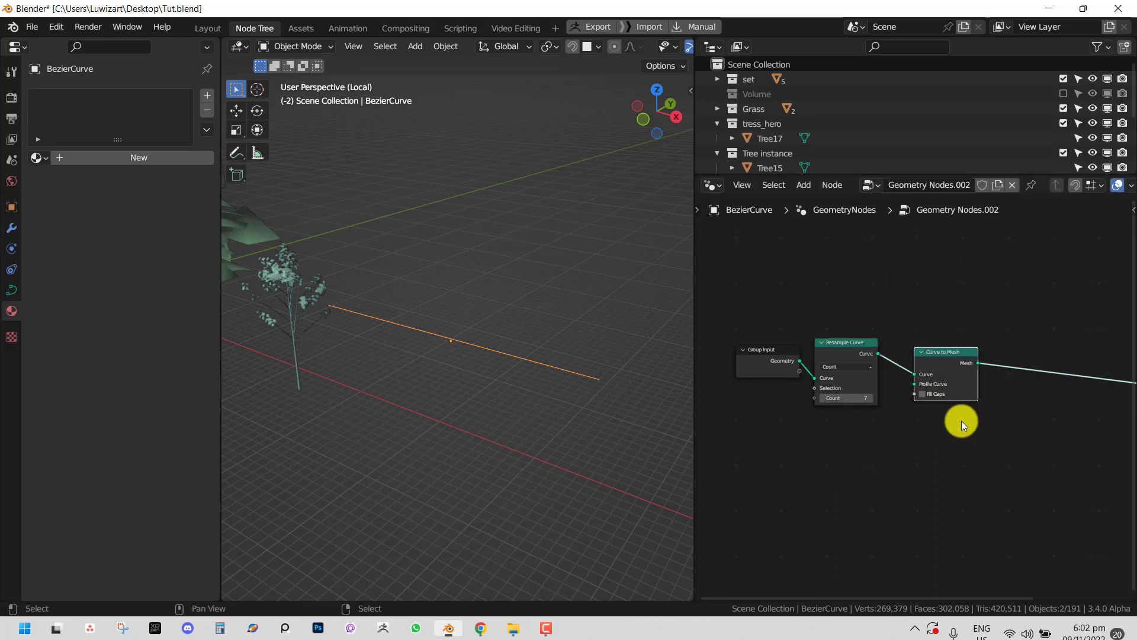
{"action": "middle_click_drag", "start_coordinate": [952, 377], "coordinate": [895, 343]}
{"action": "middle_click_drag", "start_coordinate": [966, 343], "coordinate": [879, 366]}
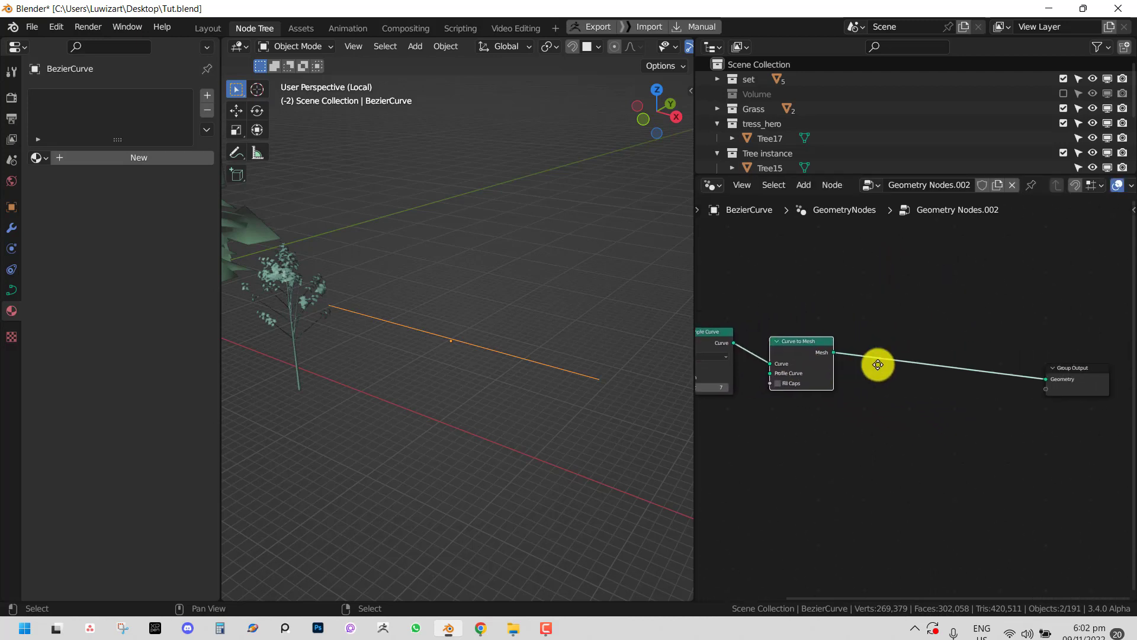
{"action": "scroll", "coordinate": [918, 351], "scroll_direction": "up", "scroll_amount": 1}
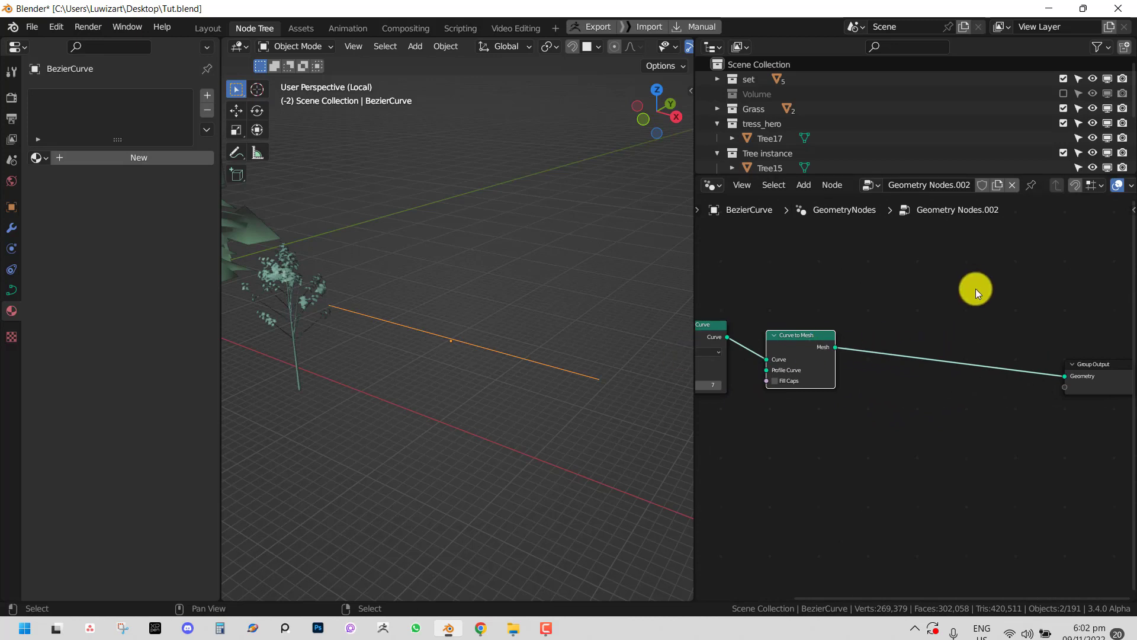
{"action": "key", "text": "shift+a"}
Step: Insert Instance on Points before Group Output and feed it the 'Tree instance' Collection Info
{"action": "mouse_move", "coordinate": [930, 393]}
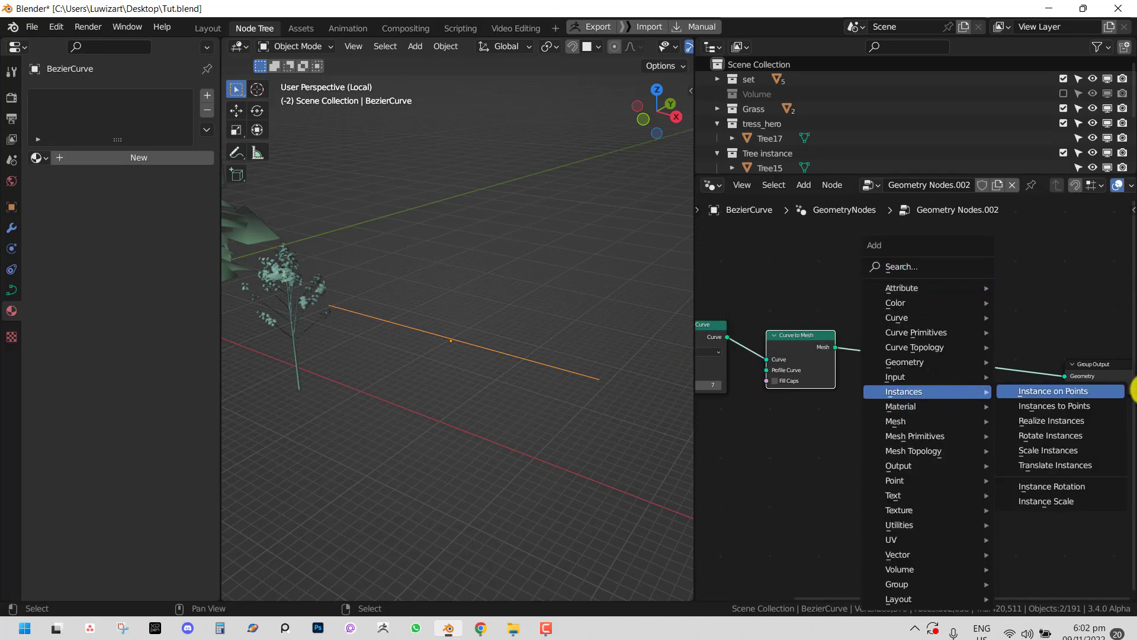
{"action": "key", "text": "Return"}
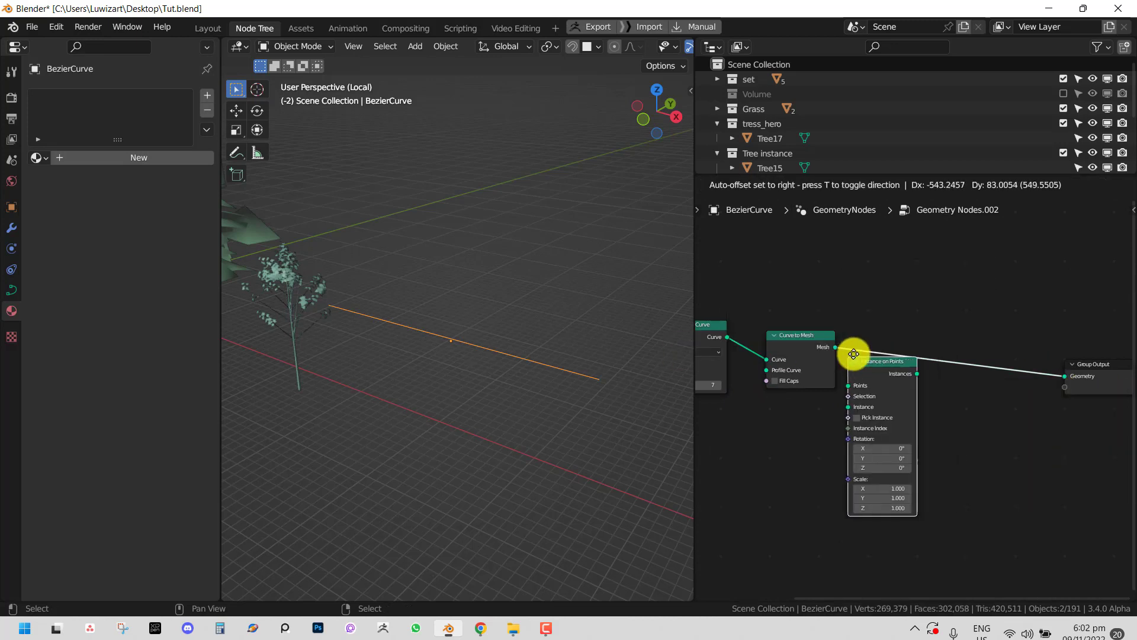
{"action": "left_click", "coordinate": [901, 324]}
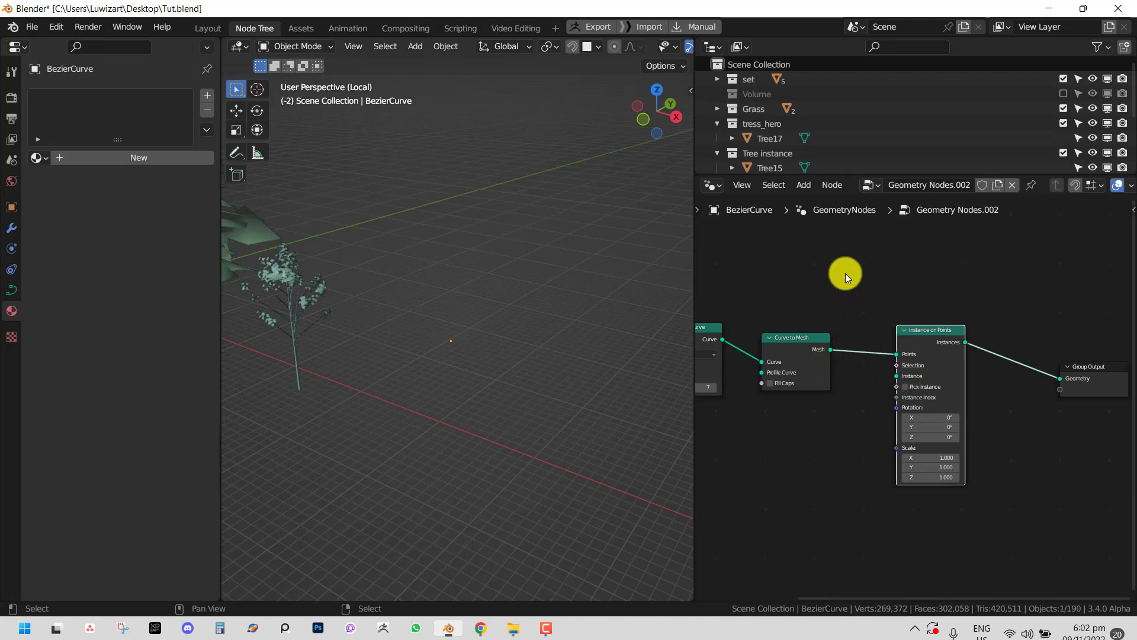
{"action": "scroll", "coordinate": [797, 148], "scroll_direction": "down", "scroll_amount": 2}
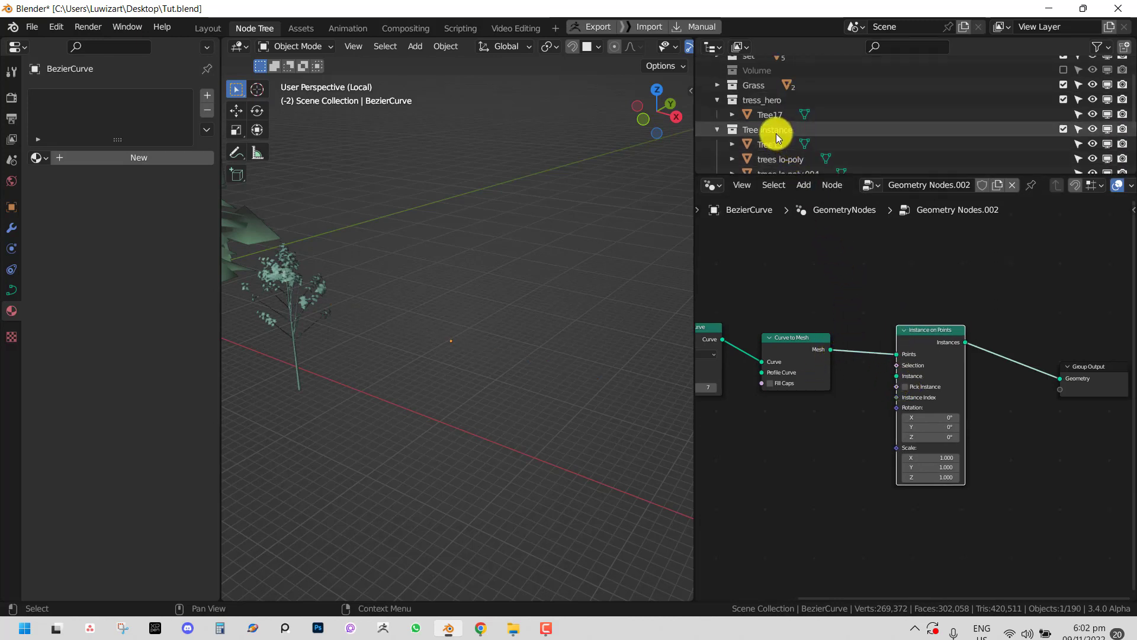
{"action": "left_click_drag", "start_coordinate": [777, 136], "coordinate": [800, 511]}
{"action": "left_click_drag", "start_coordinate": [757, 468], "coordinate": [797, 511]}
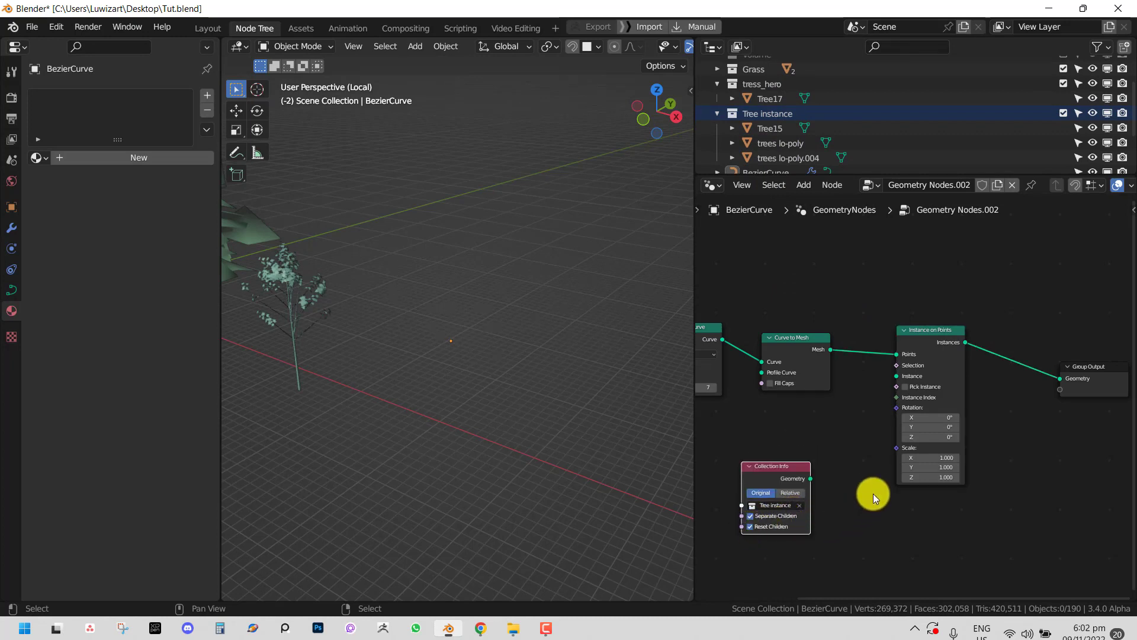
{"action": "left_click_drag", "start_coordinate": [808, 478], "coordinate": [908, 393]}
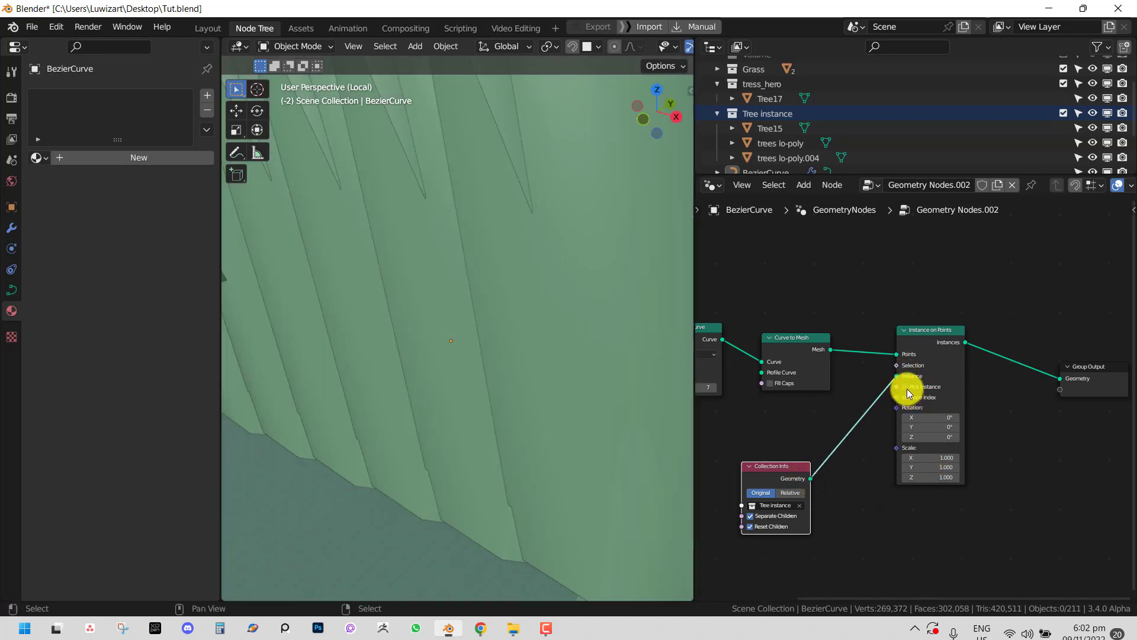
Step: Enable Pick Instance and set the instance Scale to 0.5 on X, Y and Z
{"action": "left_click", "coordinate": [905, 387]}
{"action": "scroll", "coordinate": [555, 428], "scroll_direction": "down", "scroll_amount": 8}
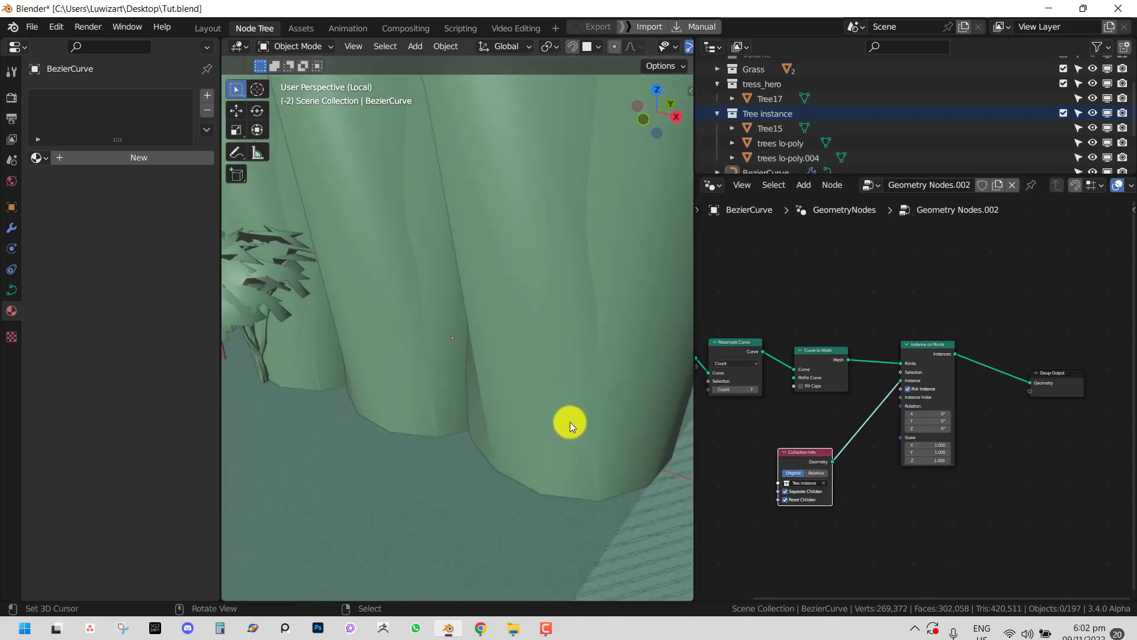
{"action": "scroll", "coordinate": [547, 409], "scroll_direction": "down", "scroll_amount": 10}
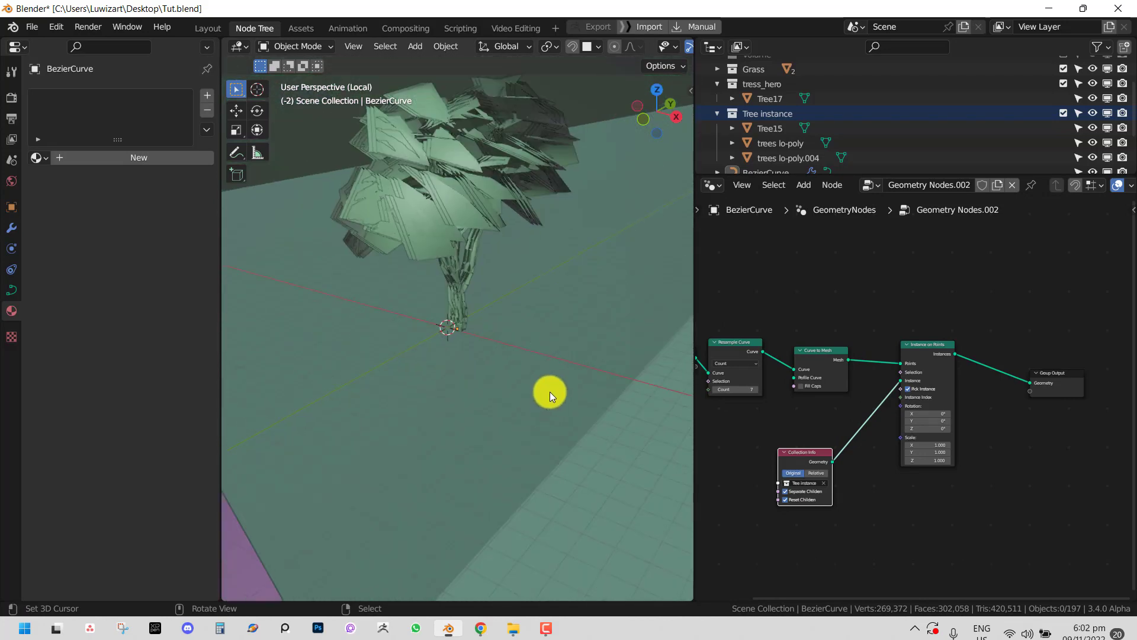
{"action": "scroll", "coordinate": [576, 410], "scroll_direction": "down", "scroll_amount": 4}
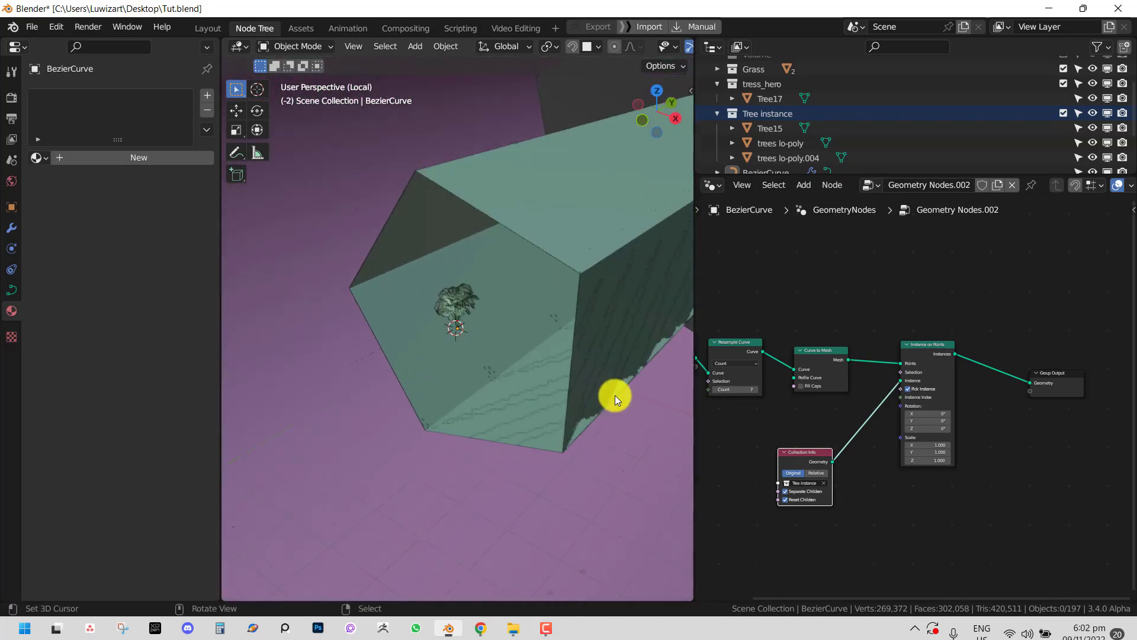
{"action": "mouse_move", "coordinate": [949, 463]}
{"action": "left_mouse_down"}
{"action": "mouse_move", "coordinate": [934, 457]}
{"action": "mouse_move", "coordinate": [939, 443]}
{"action": "left_mouse_up"}
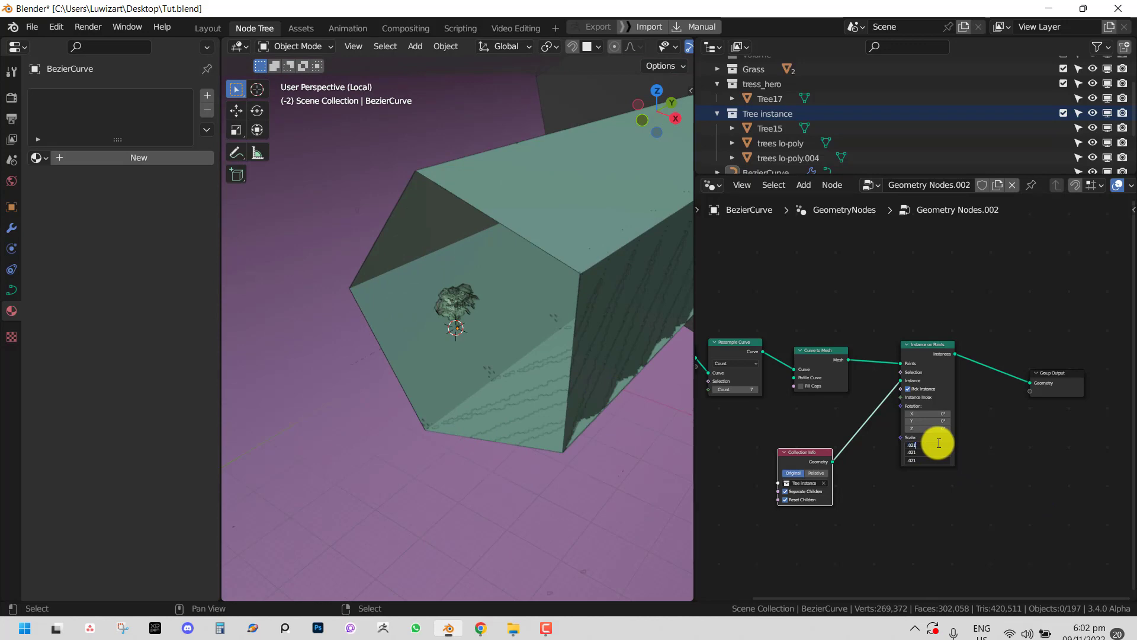
{"action": "key", "text": "Return"}
{"action": "scroll", "coordinate": [537, 334], "scroll_direction": "up", "scroll_amount": 4}
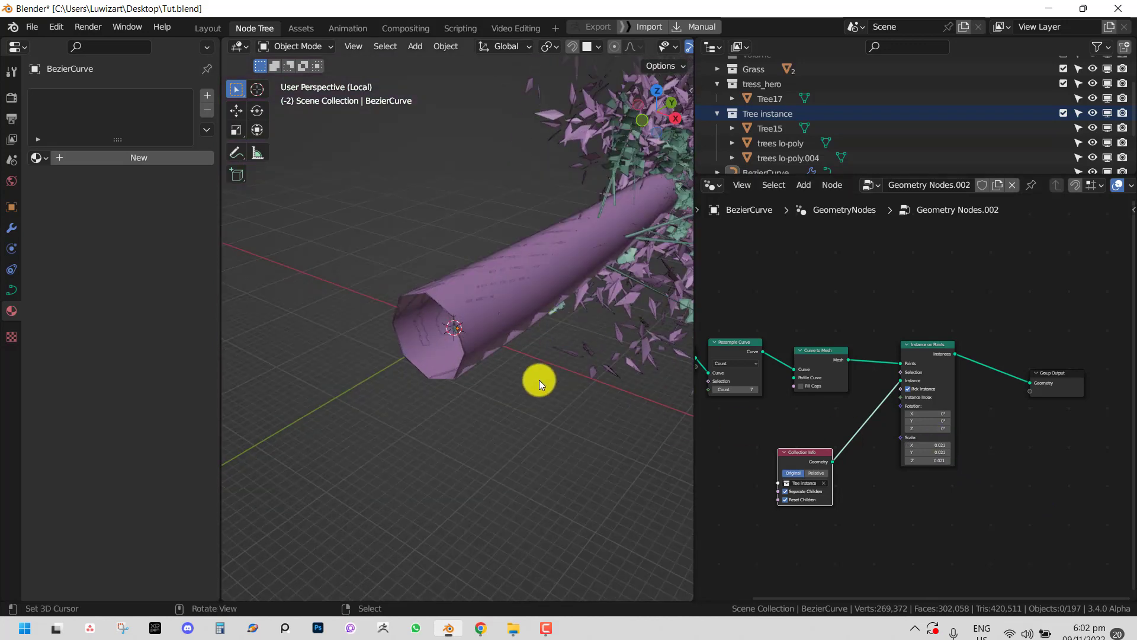
{"action": "middle_click_drag", "start_coordinate": [539, 379], "coordinate": [538, 351]}
{"action": "scroll", "coordinate": [1000, 465], "scroll_direction": "up", "scroll_amount": 3}
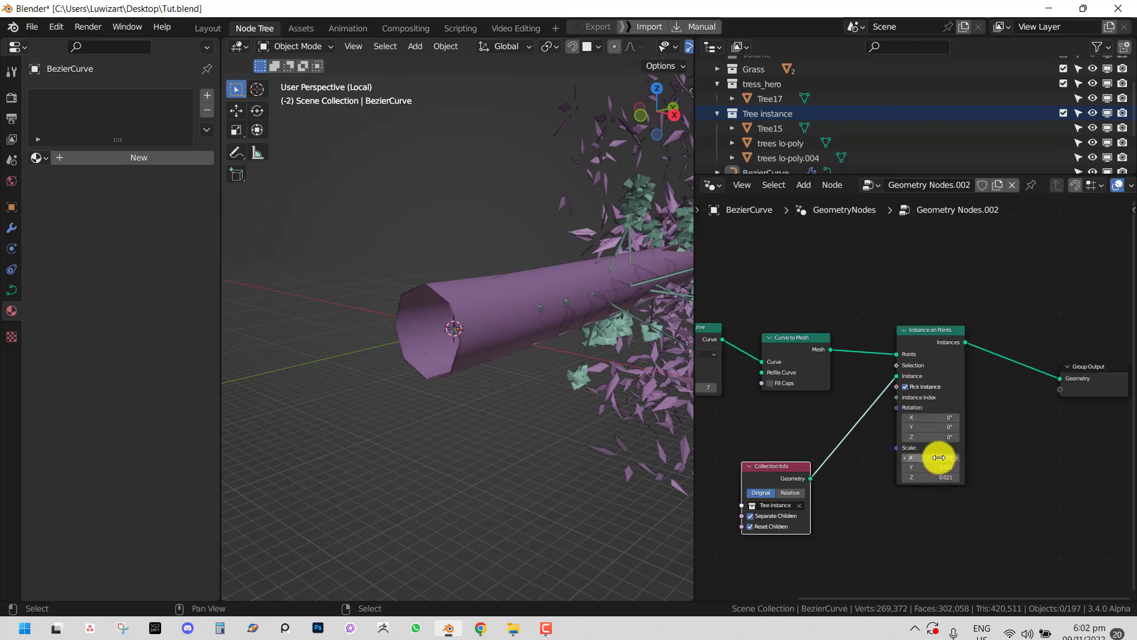
{"action": "left_click_drag", "start_coordinate": [939, 459], "coordinate": [944, 481]}
{"action": "left_click_drag", "start_coordinate": [944, 481], "coordinate": [933, 481]}
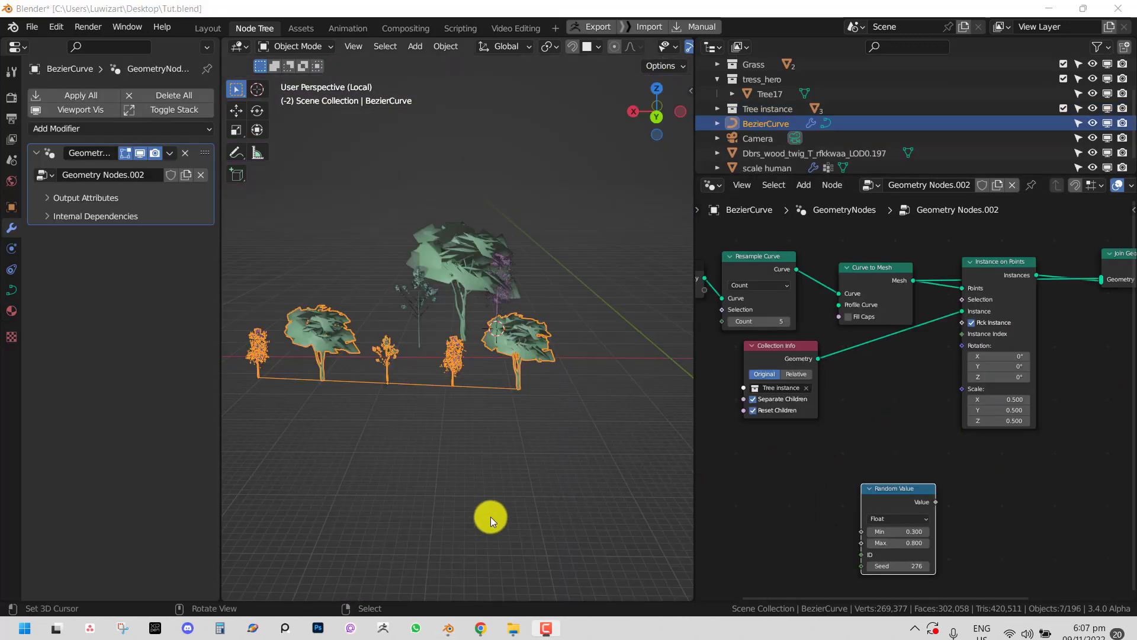
Step: Connect the Random Value node (0.3–0.8) to the Instance on Points Scale input
{"action": "middle_click_drag", "start_coordinate": [487, 518], "coordinate": [439, 515]}
{"action": "middle_click_drag", "start_coordinate": [410, 435], "coordinate": [449, 372]}
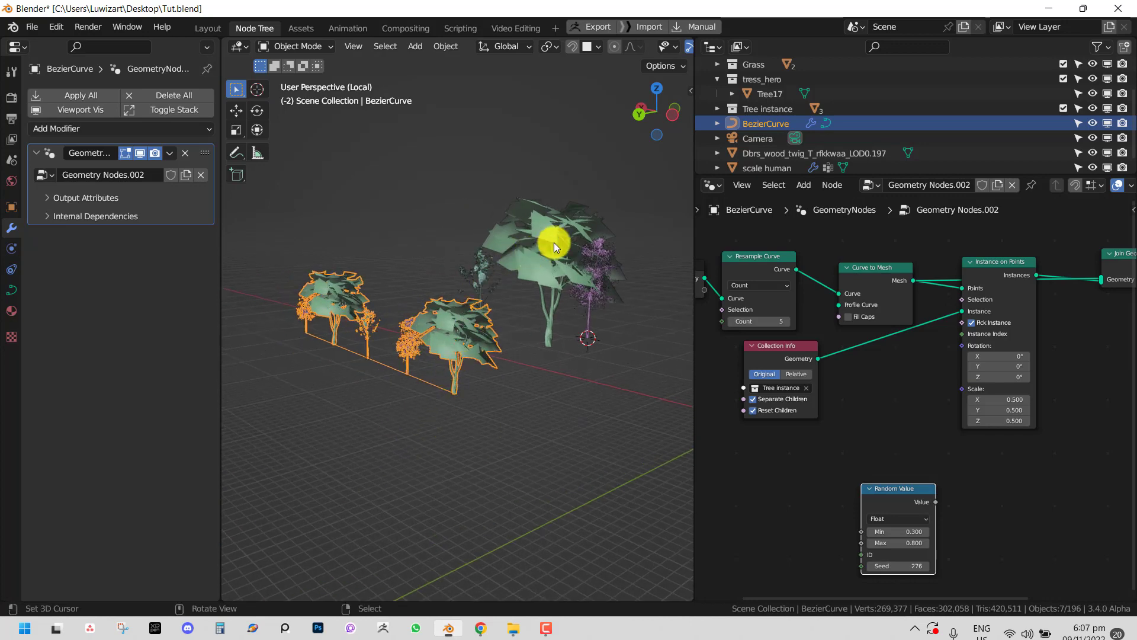
{"action": "middle_click_drag", "start_coordinate": [577, 273], "coordinate": [566, 314]}
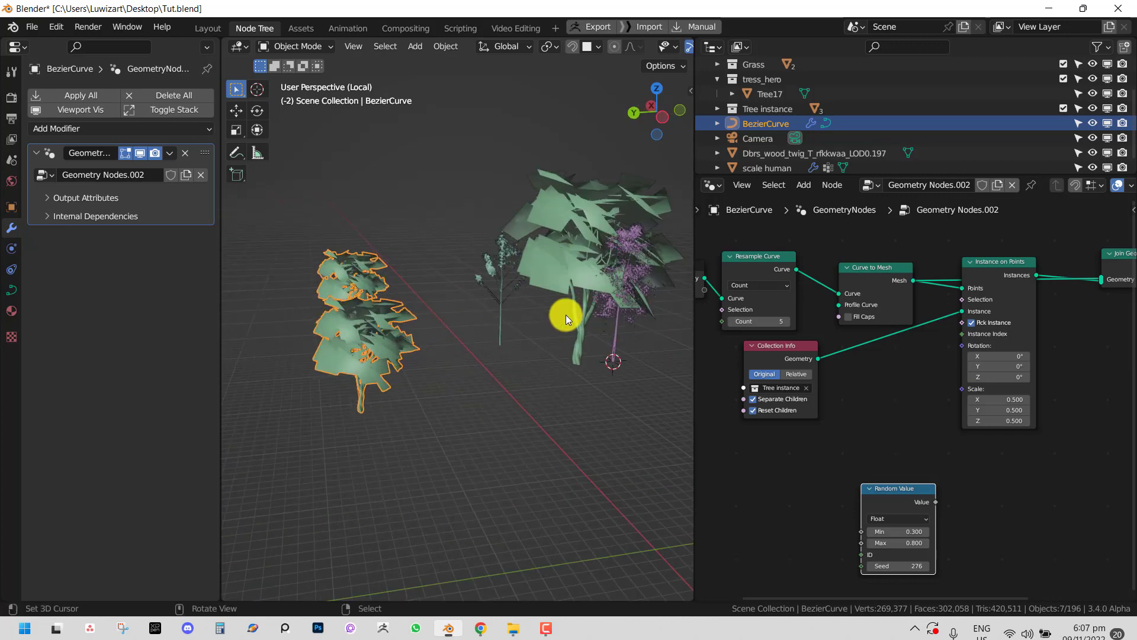
{"action": "left_click", "coordinate": [574, 363]}
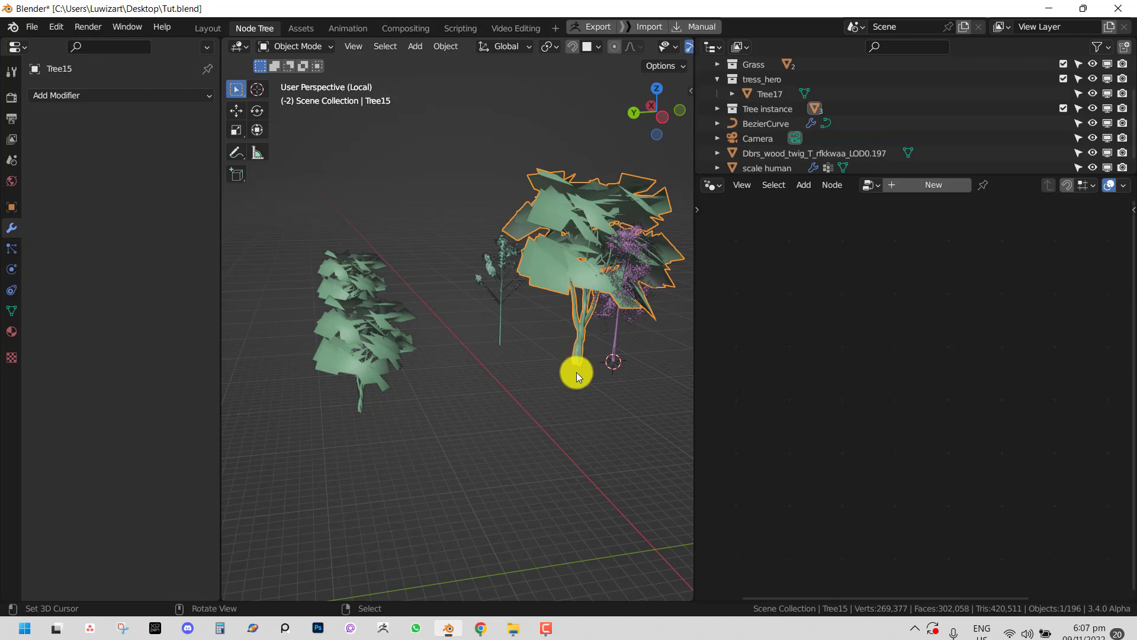
{"action": "key", "text": "r"}
{"action": "key", "text": "Escape"}
{"action": "left_click", "coordinate": [363, 382]}
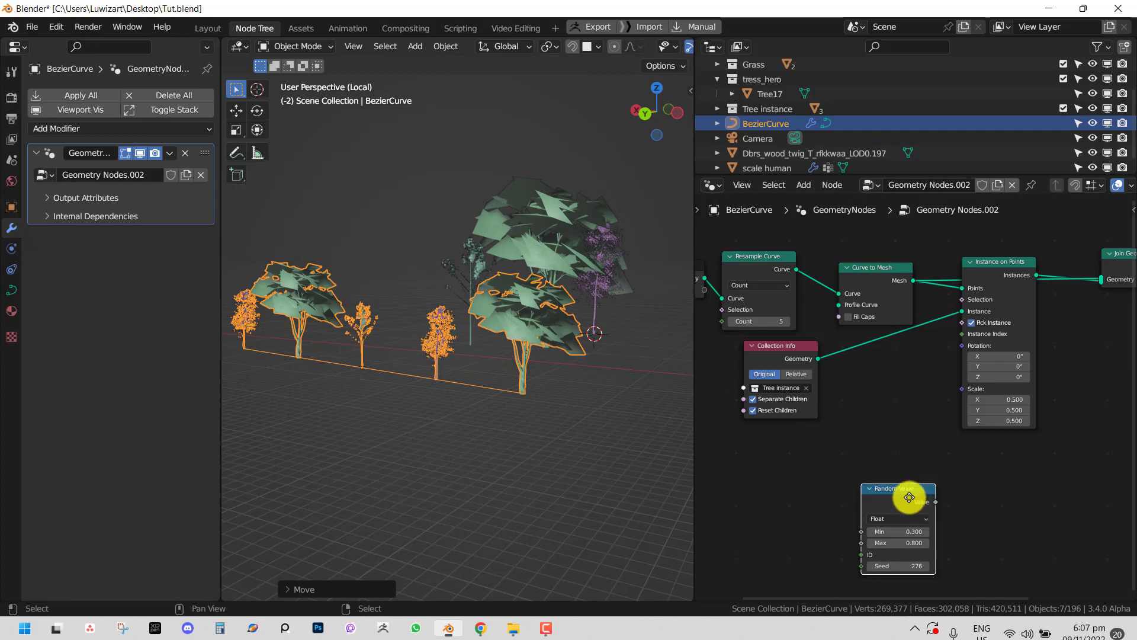
{"action": "left_click_drag", "start_coordinate": [909, 496], "coordinate": [962, 389]}
{"action": "left_click_drag", "start_coordinate": [925, 516], "coordinate": [928, 514]}
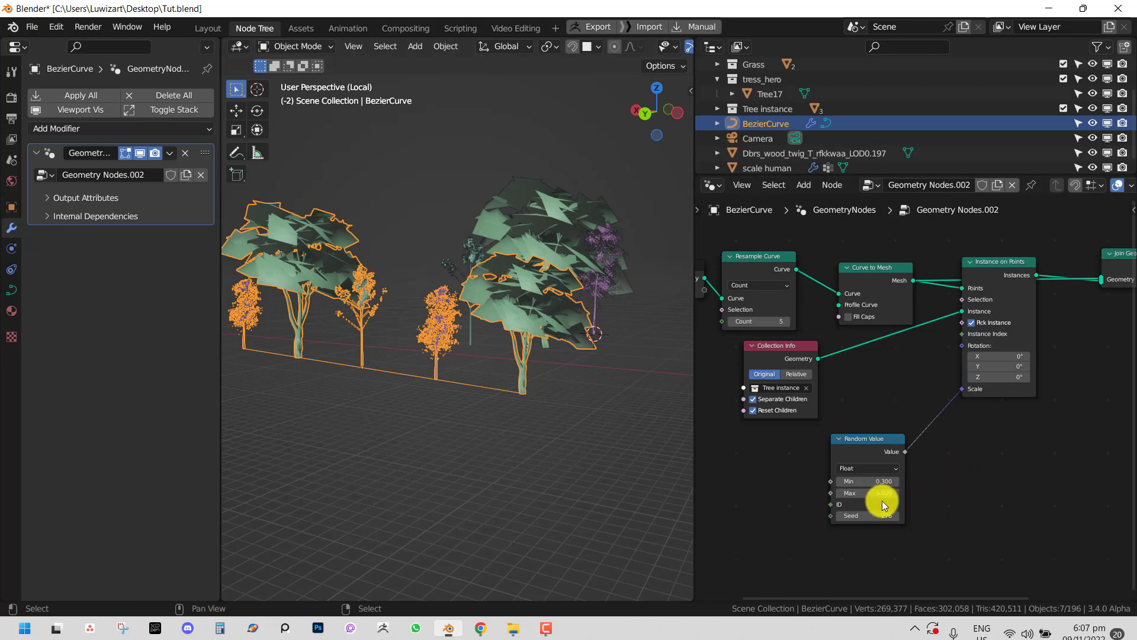
Step: Duplicate the Random Value node, link it to Rotation, and make it a Vector
{"action": "key", "text": "g"}
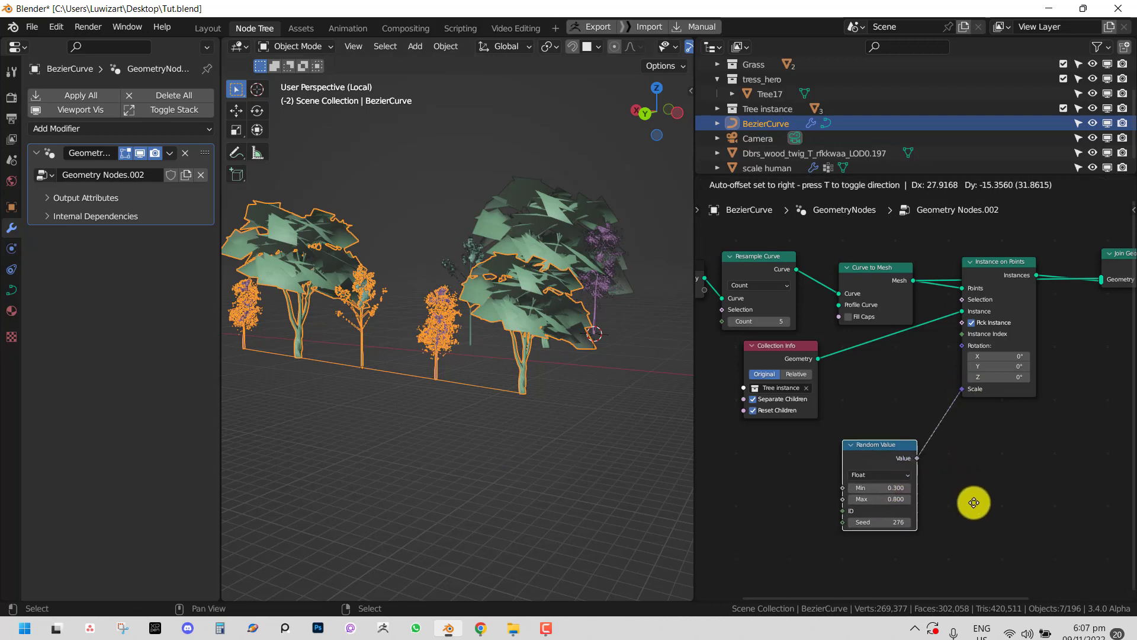
{"action": "left_click", "coordinate": [951, 450]}
{"action": "key", "text": "shift+d"}
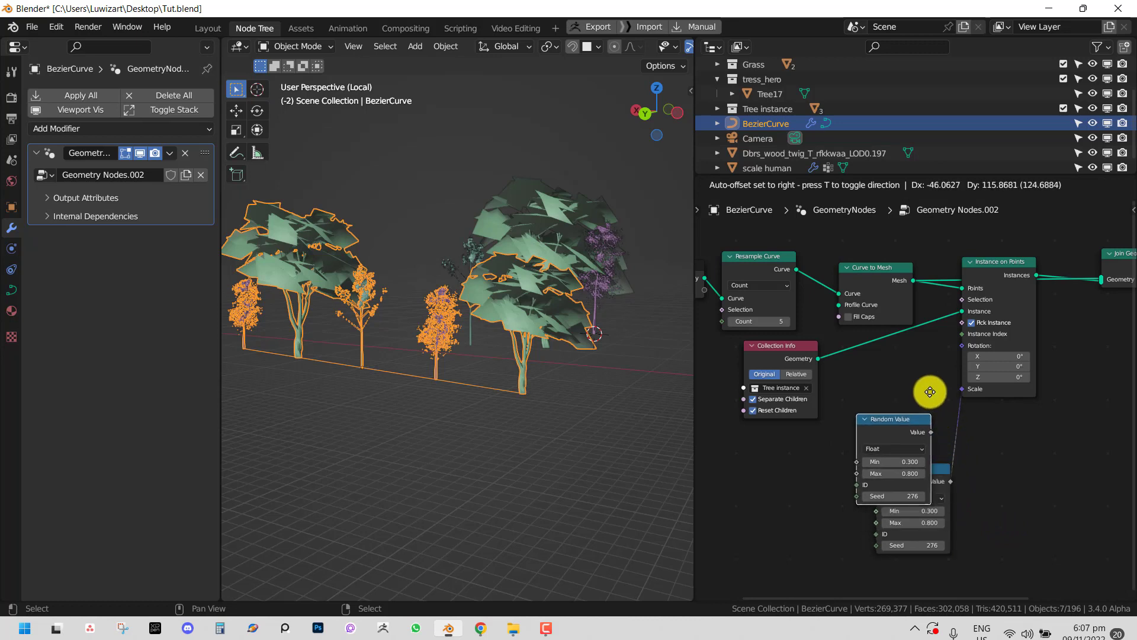
{"action": "left_click", "coordinate": [921, 385]}
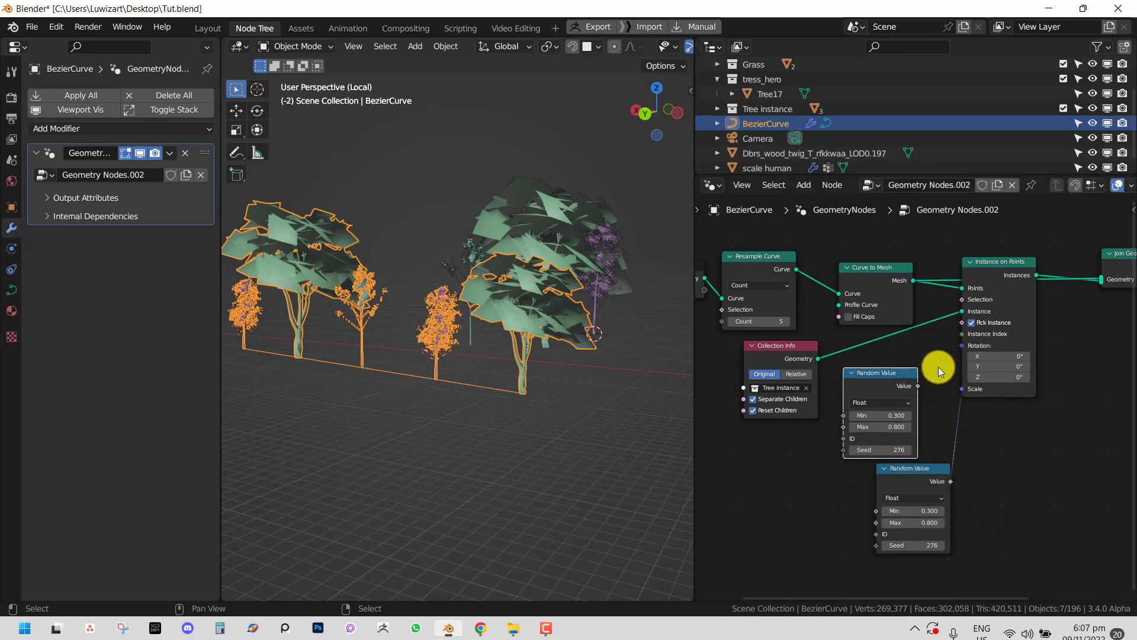
{"action": "left_click_drag", "start_coordinate": [918, 386], "coordinate": [966, 349]}
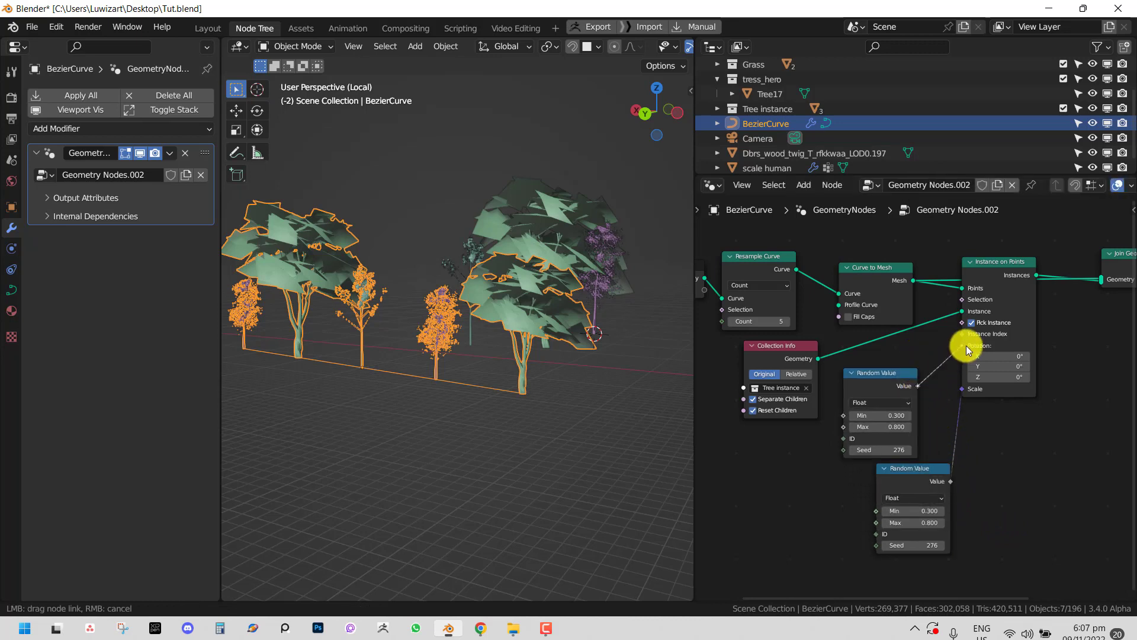
{"action": "left_click", "coordinate": [883, 404]}
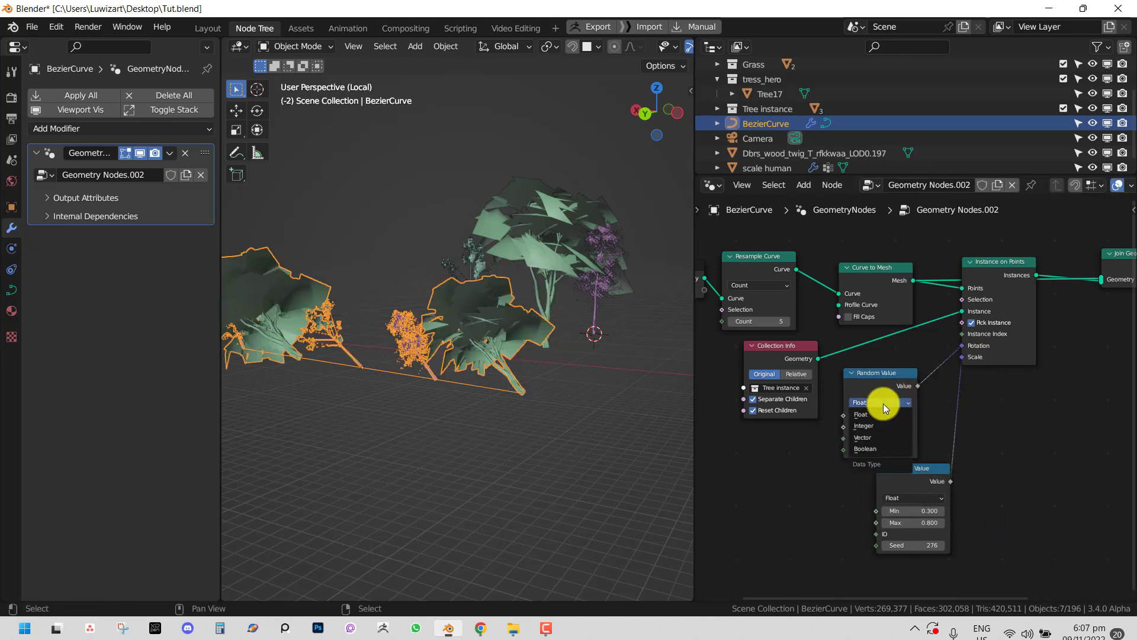
{"action": "left_click", "coordinate": [874, 442]}
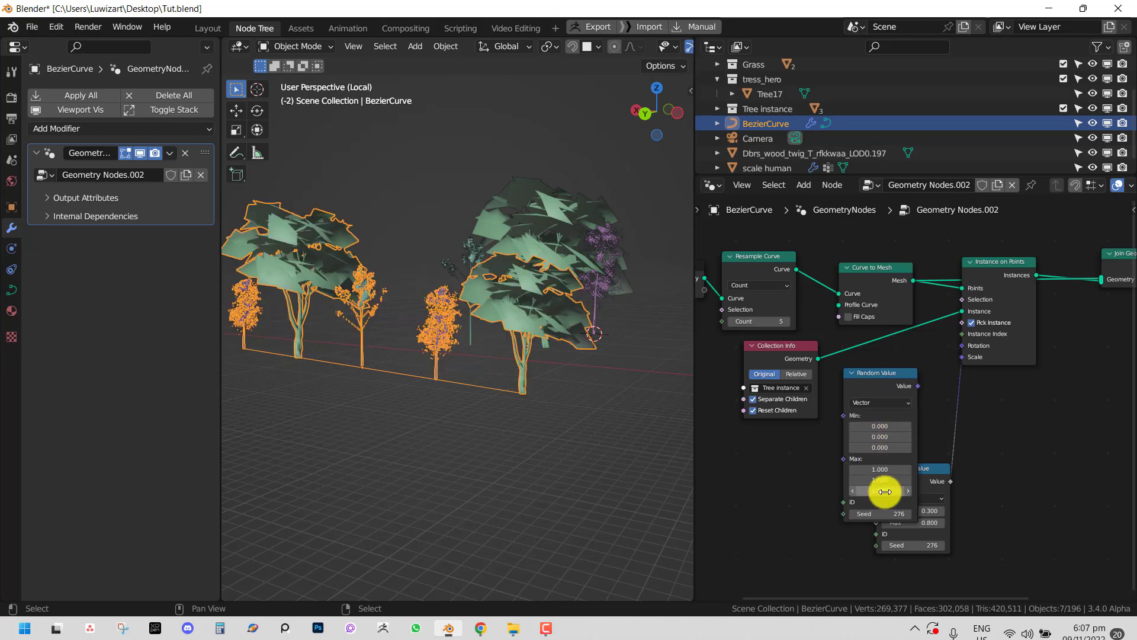
Step: Adjust the rotation Random Value min/max fields, settling maximum X at -0.300
{"action": "left_click_drag", "start_coordinate": [937, 477], "coordinate": [1097, 534]}
{"action": "mouse_move", "coordinate": [886, 488]}
{"action": "left_mouse_down"}
{"action": "mouse_move", "coordinate": [1034, 491]}
{"action": "mouse_move", "coordinate": [844, 495]}
{"action": "mouse_move", "coordinate": [888, 488]}
{"action": "left_mouse_up"}
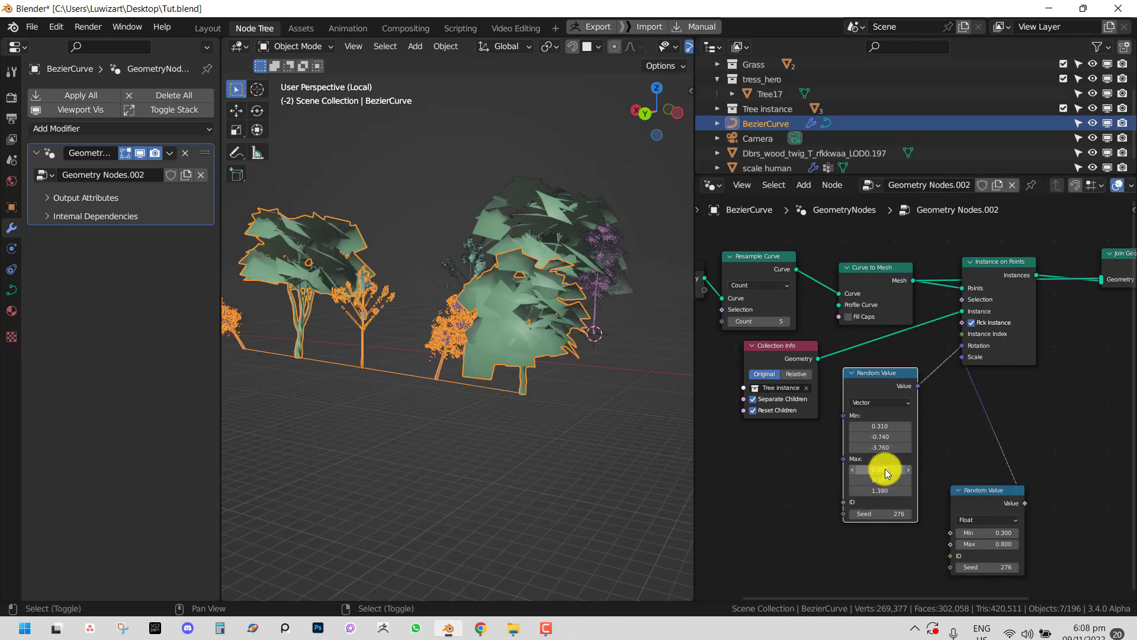
{"action": "left_click_drag", "start_coordinate": [886, 470], "coordinate": [863, 470]}
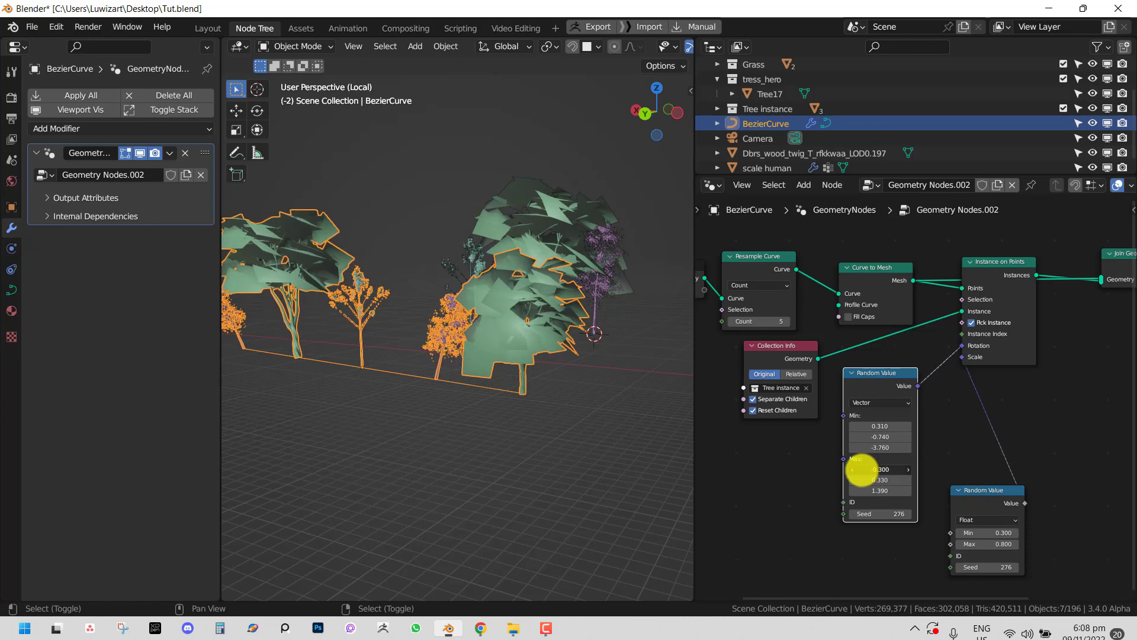
{"action": "middle_click_drag", "start_coordinate": [457, 395], "coordinate": [521, 323]}
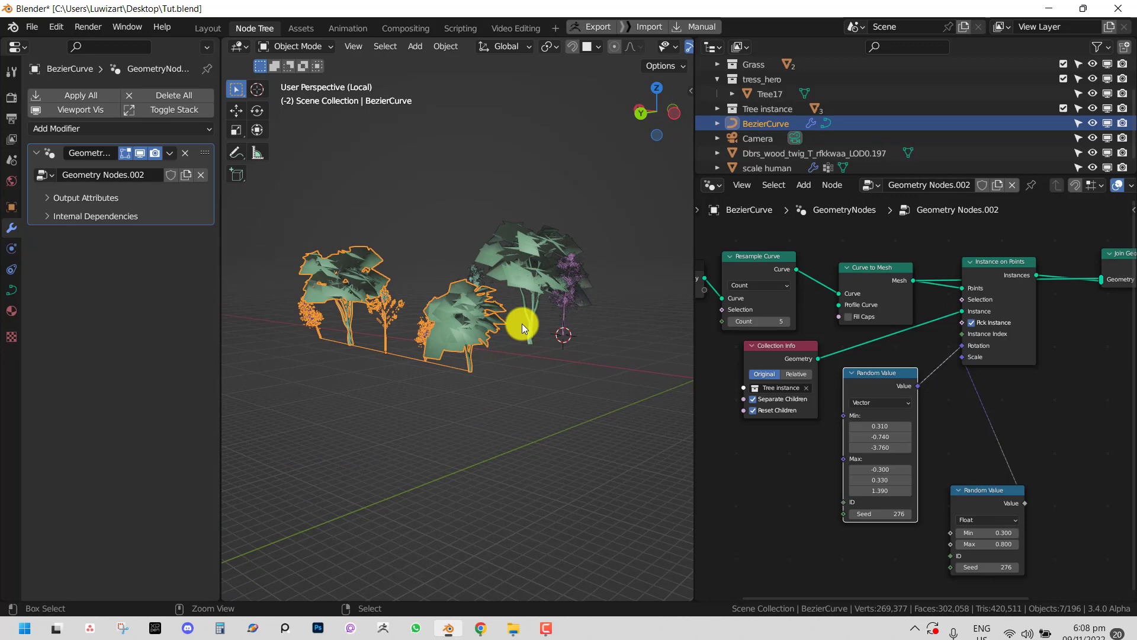
Step: Save Tut.blend and look through the scene camera
{"action": "key", "text": "ctrl+s"}
{"action": "scroll", "coordinate": [522, 330], "scroll_direction": "down", "scroll_amount": 2}
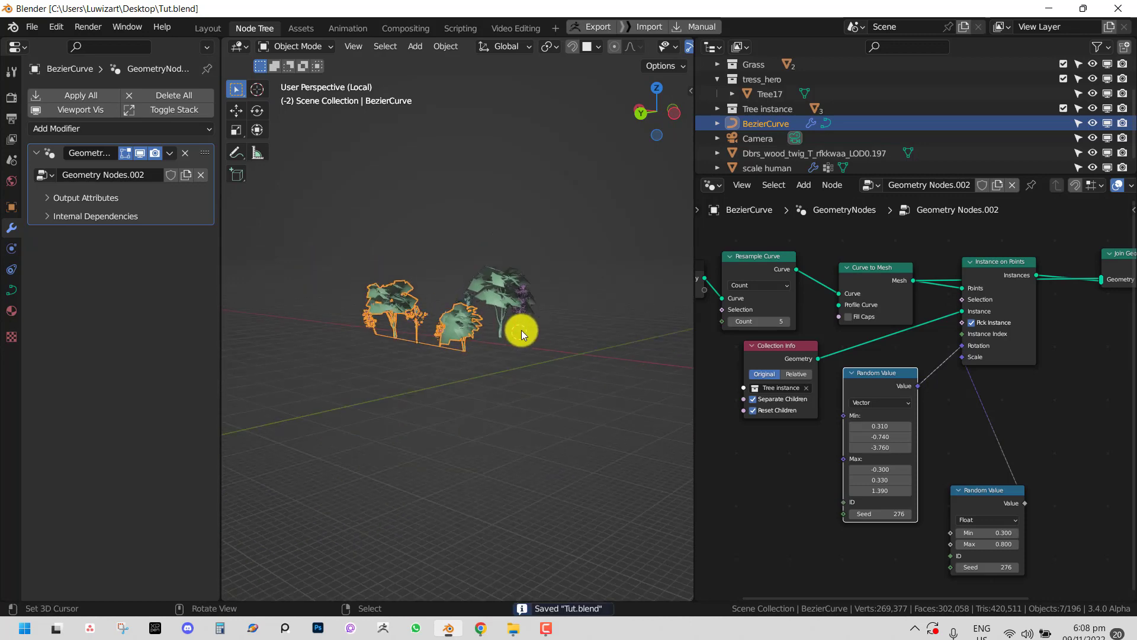
{"action": "key", "text": "KP_0"}
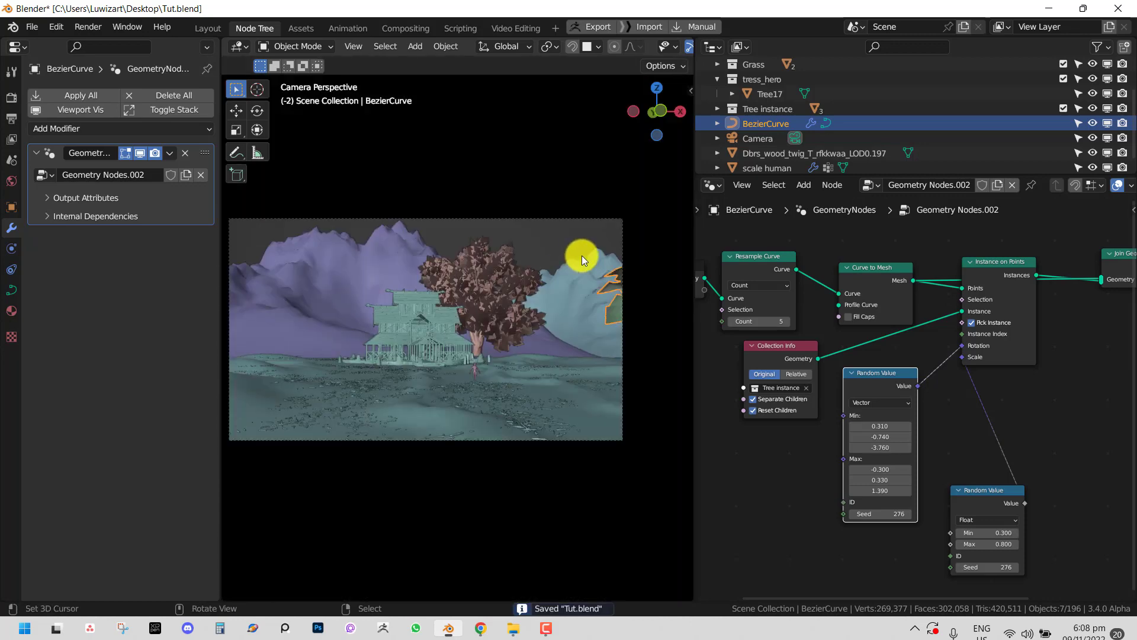
Step: Exclude the Tree instance collection so only the curve's trees remain visible
{"action": "middle_click_drag", "start_coordinate": [541, 303], "coordinate": [687, 311]}
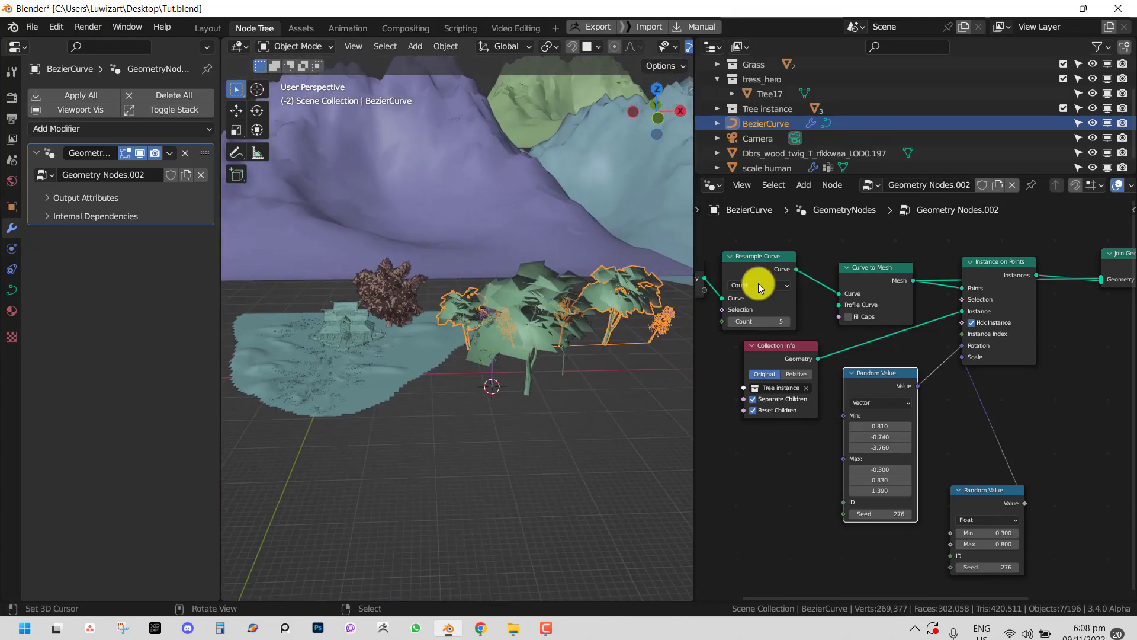
{"action": "left_click", "coordinate": [1063, 109]}
{"action": "middle_click_drag", "start_coordinate": [635, 332], "coordinate": [632, 367]}
Step: Shrink the tree curve and move it onto the grassy terrain
{"action": "key", "text": "s"}
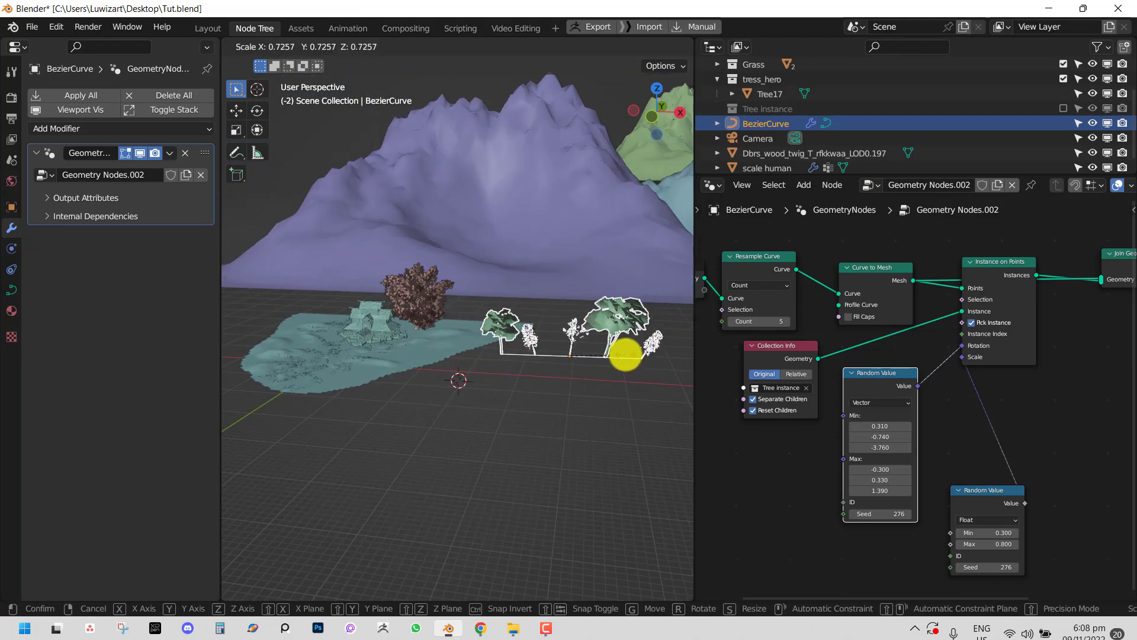
{"action": "left_click", "coordinate": [627, 354]}
{"action": "key", "text": "ctrl+space"}
{"action": "middle_click_drag", "start_coordinate": [731, 380], "coordinate": [765, 388]}
{"action": "key", "text": "s"}
{"action": "key", "text": "g"}
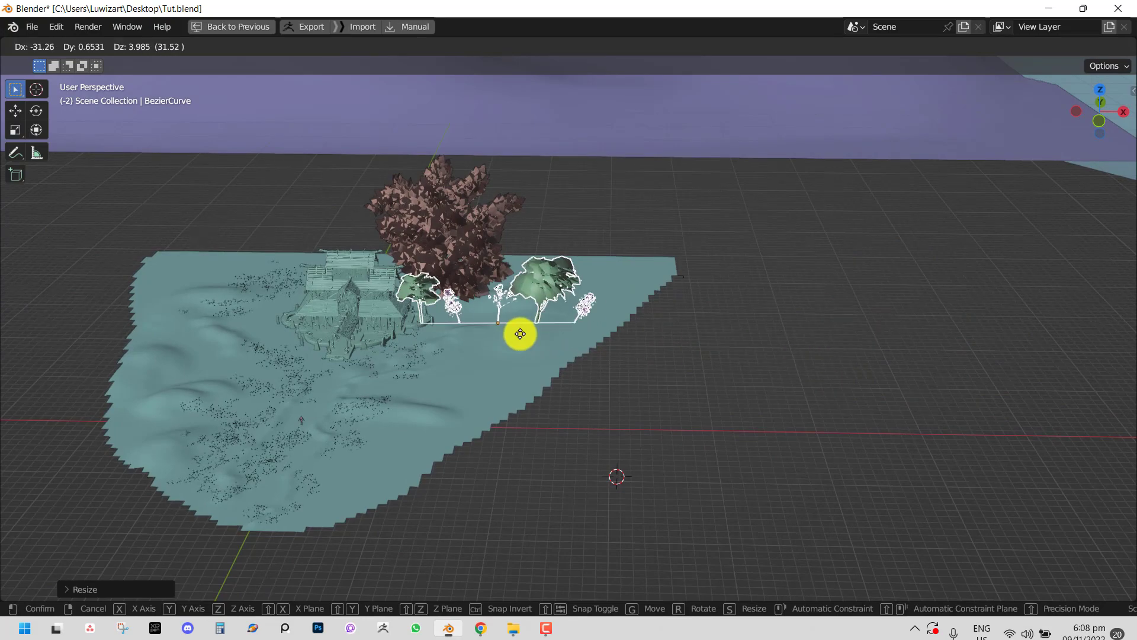
{"action": "left_click", "coordinate": [653, 410]}
Step: Rotate the tree curve about 84 degrees in top view
{"action": "middle_click_drag", "start_coordinate": [655, 410], "coordinate": [764, 399]}
{"action": "key", "text": "KP_7"}
{"action": "key", "text": "KP_7"}
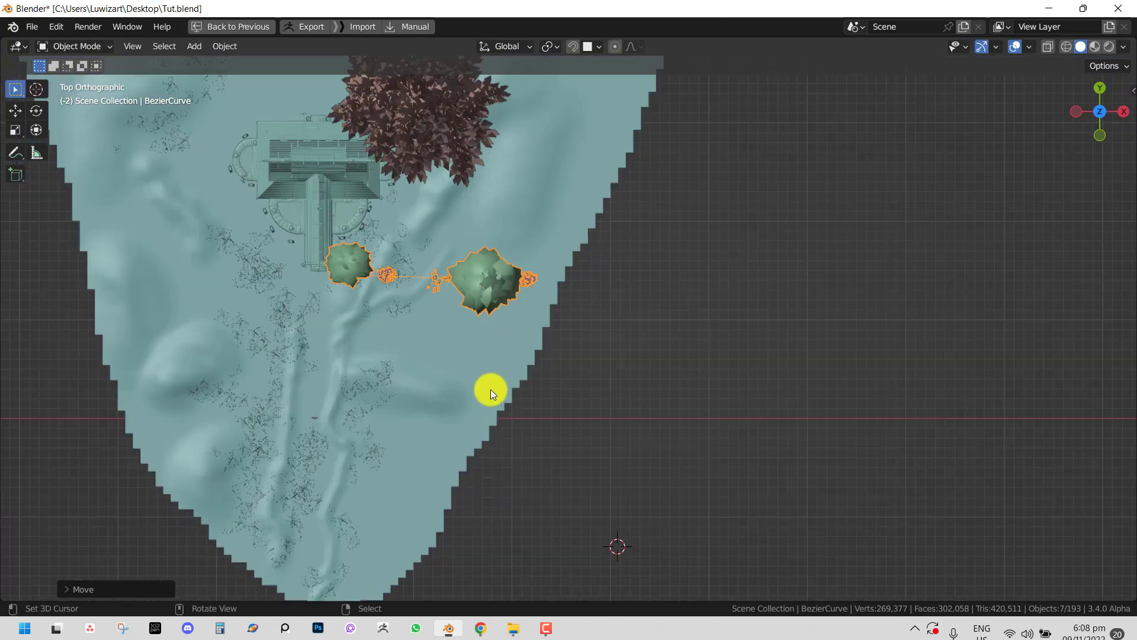
{"action": "key", "text": "r"}
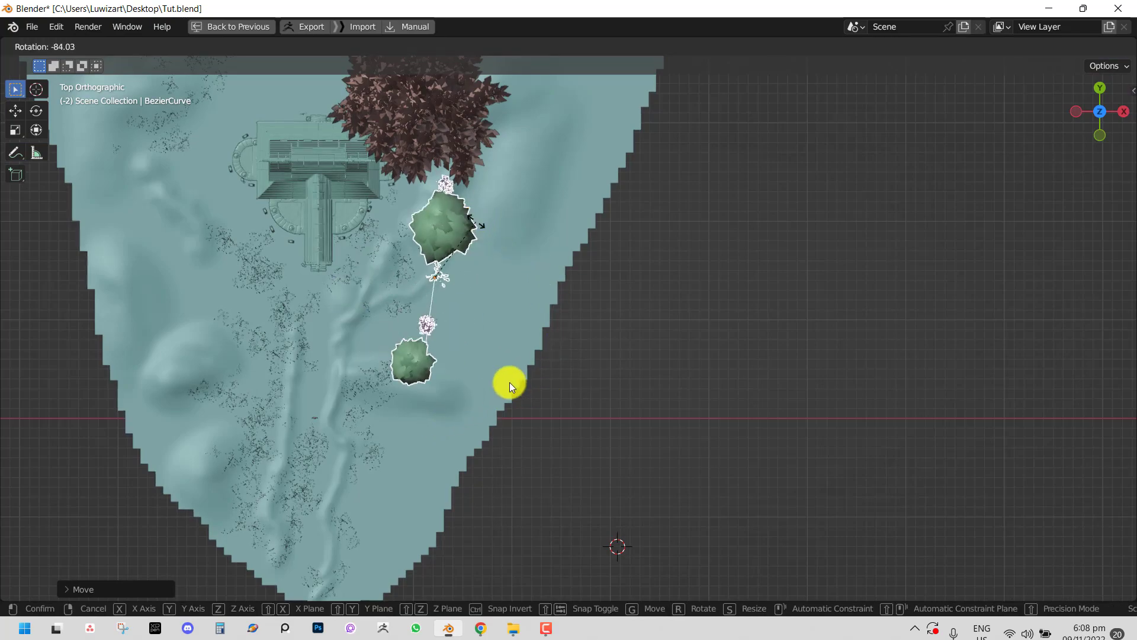
{"action": "left_click", "coordinate": [510, 385]}
{"action": "middle_click_drag", "start_coordinate": [511, 385], "coordinate": [521, 350]}
Step: Resize the tree curve again, place it beside the house's porch, and render
{"action": "key", "text": "s"}
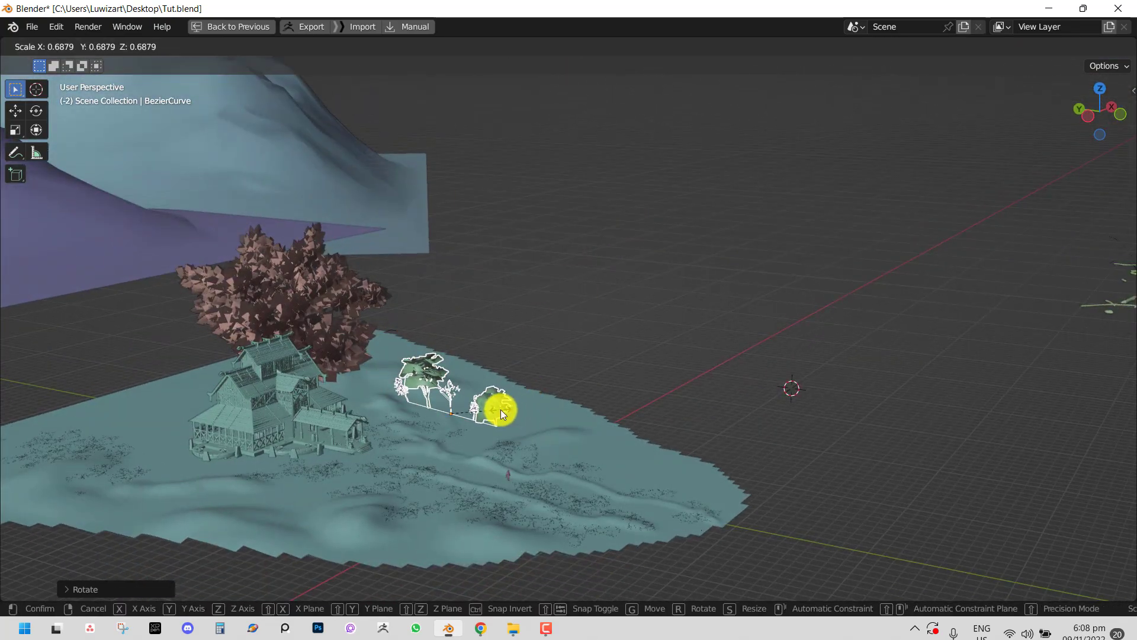
{"action": "left_click", "coordinate": [495, 411]}
{"action": "middle_click_drag", "start_coordinate": [496, 411], "coordinate": [446, 439]}
{"action": "key", "text": "g"}
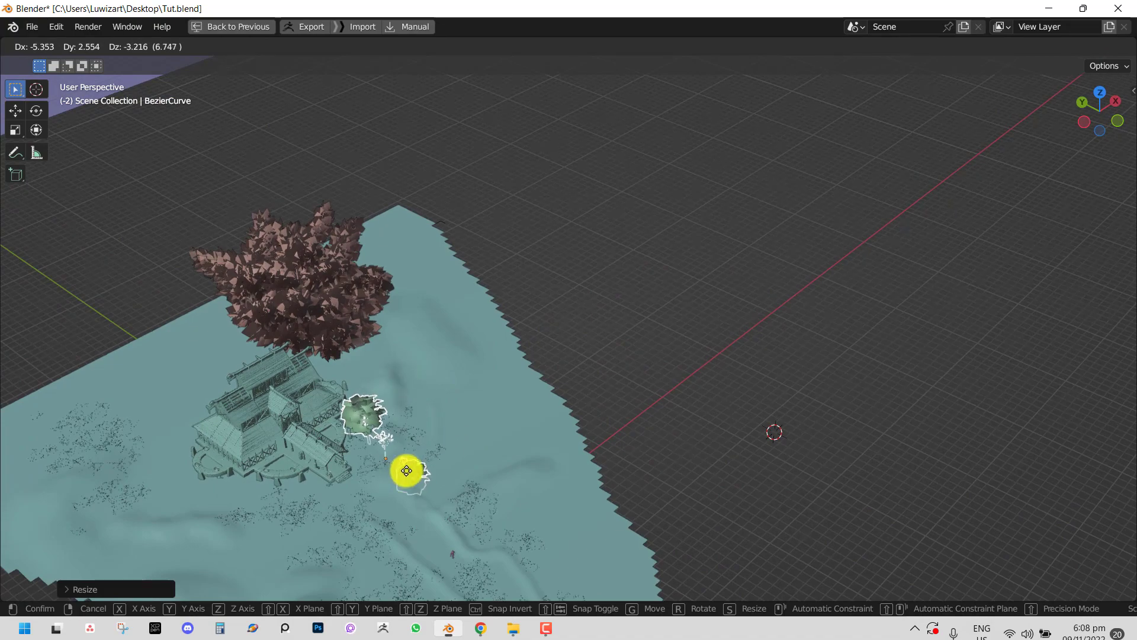
{"action": "left_click", "coordinate": [546, 353]}
{"action": "middle_click_drag", "start_coordinate": [546, 353], "coordinate": [513, 343]}
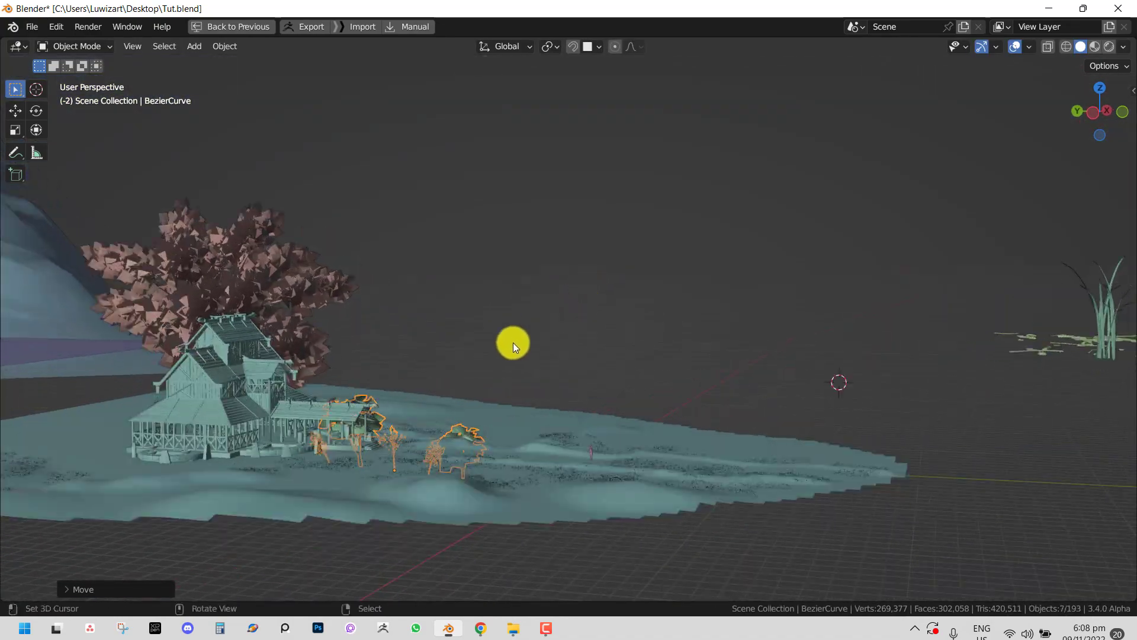
{"action": "key", "text": "F12"}
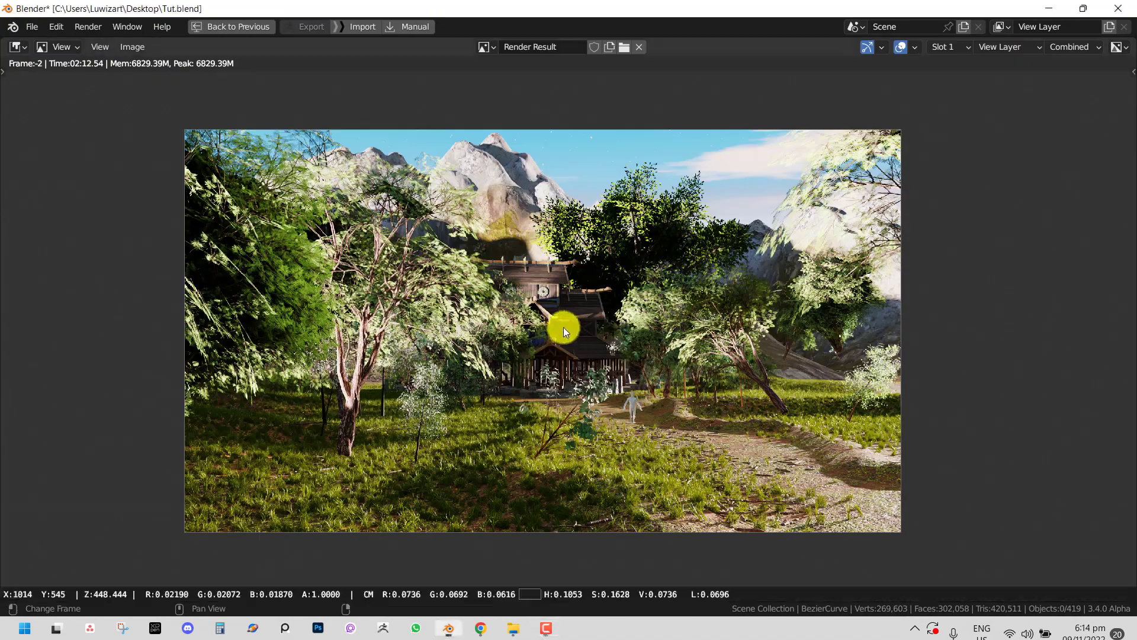
Step: Leave the render and cut the Resample Curve count from 21 to 4
{"action": "scroll", "coordinate": [620, 303], "scroll_direction": "up", "scroll_amount": 2}
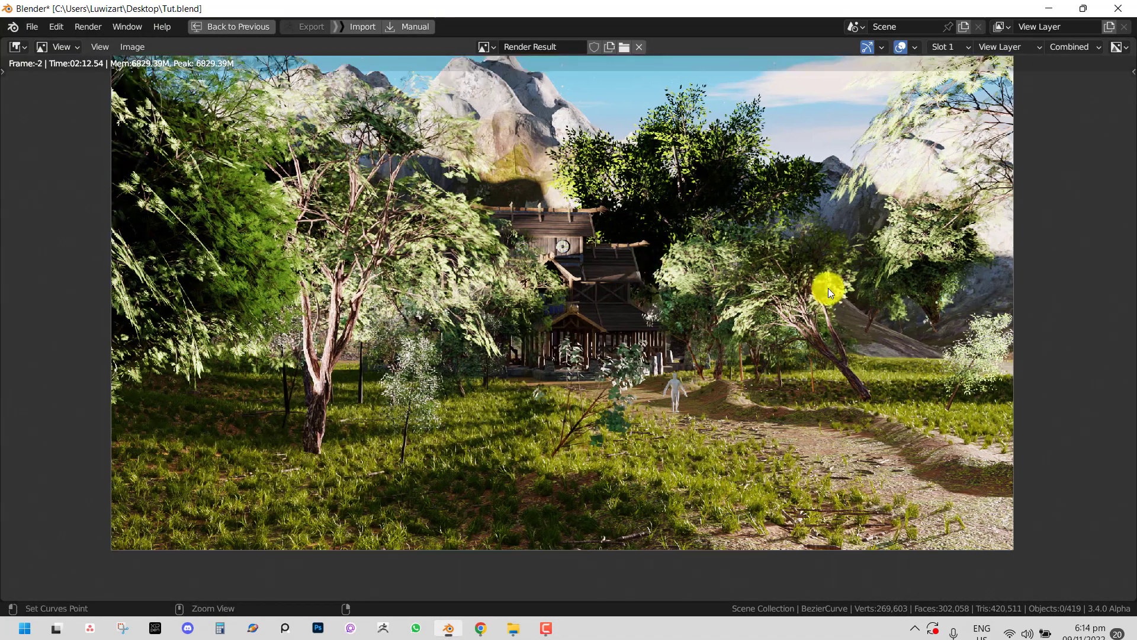
{"action": "key", "text": "Escape"}
{"action": "scroll", "coordinate": [556, 293], "scroll_direction": "down", "scroll_amount": 1}
{"action": "key", "text": "Escape"}
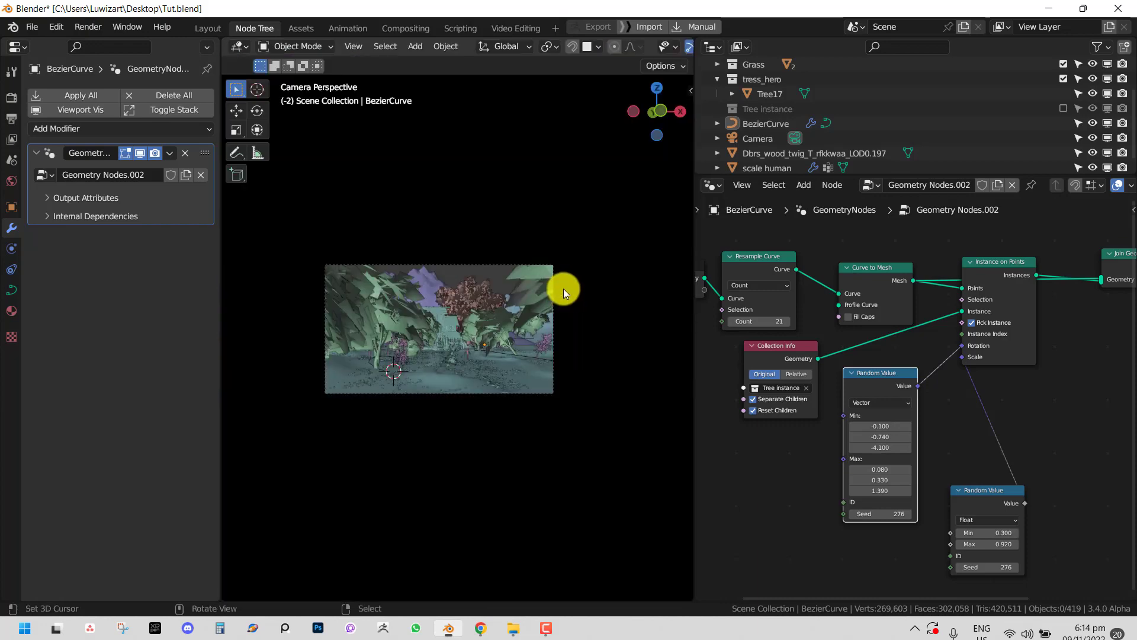
{"action": "scroll", "coordinate": [563, 289], "scroll_direction": "up", "scroll_amount": 3}
{"action": "middle_click_drag", "start_coordinate": [788, 335], "coordinate": [843, 332]}
{"action": "scroll", "coordinate": [838, 326], "scroll_direction": "up", "scroll_amount": 2}
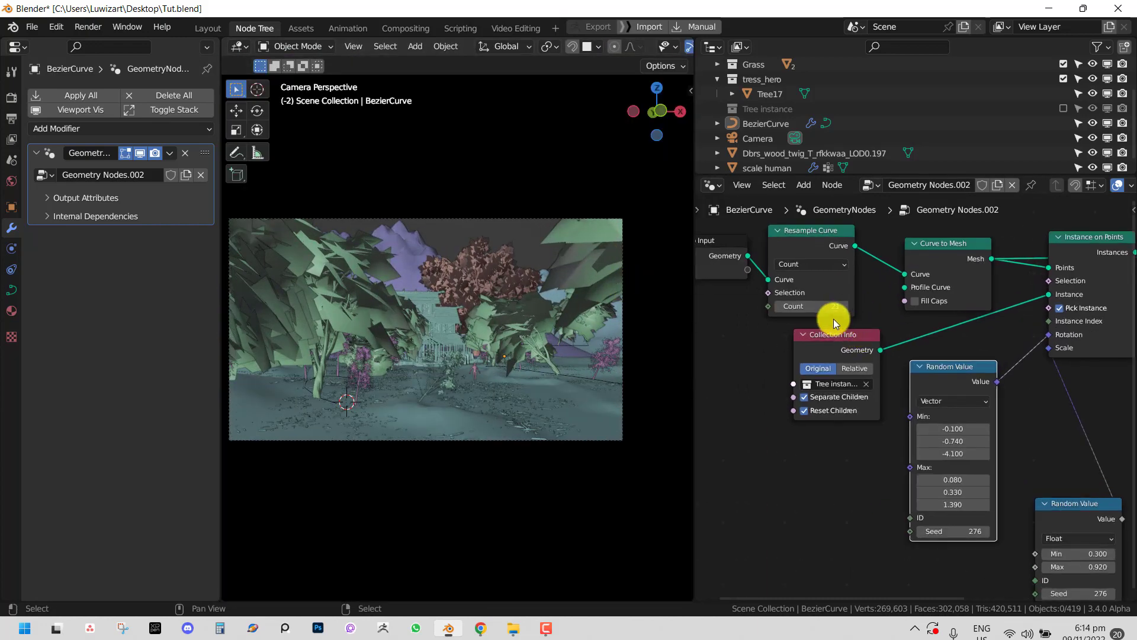
{"action": "left_click_drag", "start_coordinate": [823, 307], "coordinate": [809, 313], "text": "shift"}
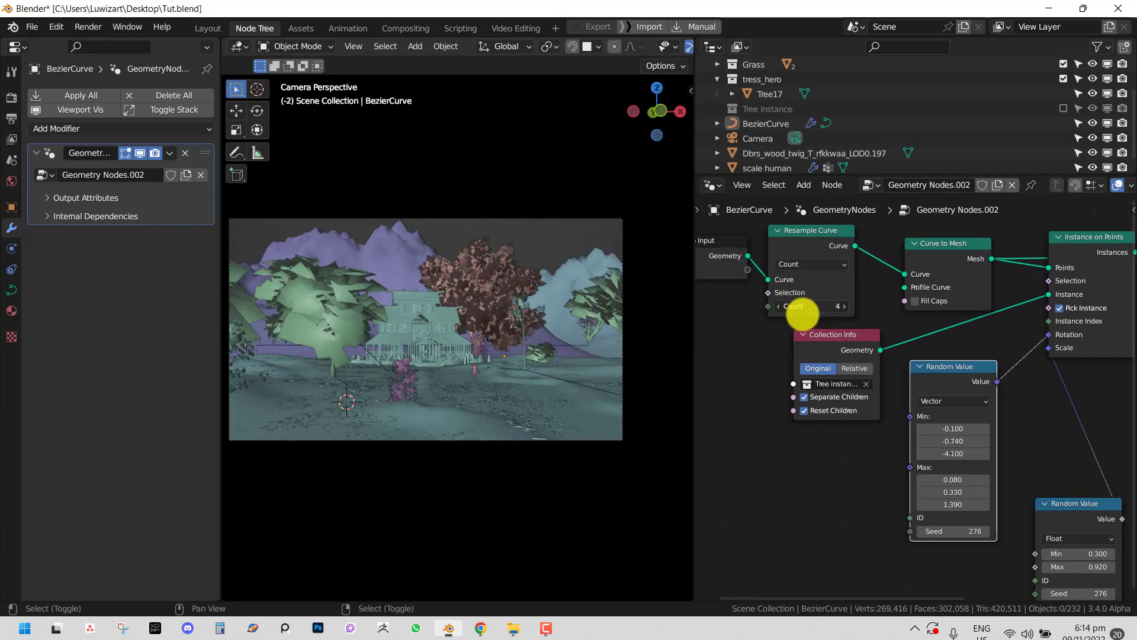
Step: Try tree counts 5 and 3, settle on 4, and show the Render Result
{"action": "scroll", "coordinate": [473, 333], "scroll_direction": "up", "scroll_amount": 1}
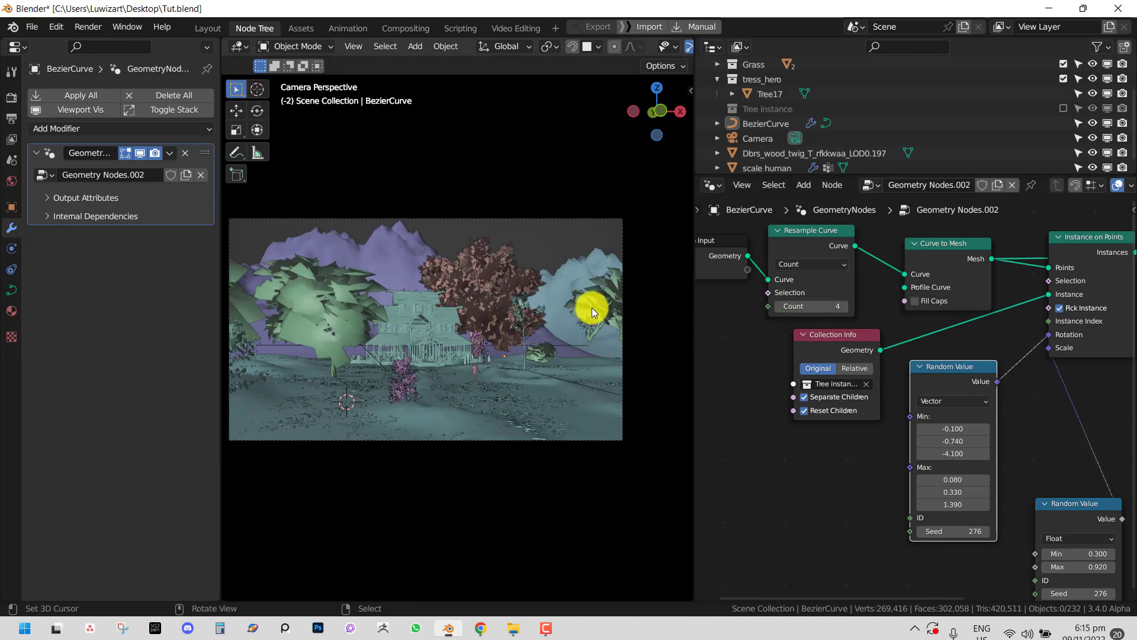
{"action": "left_click", "coordinate": [846, 305]}
{"action": "left_click_drag", "start_coordinate": [809, 303], "coordinate": [802, 306]}
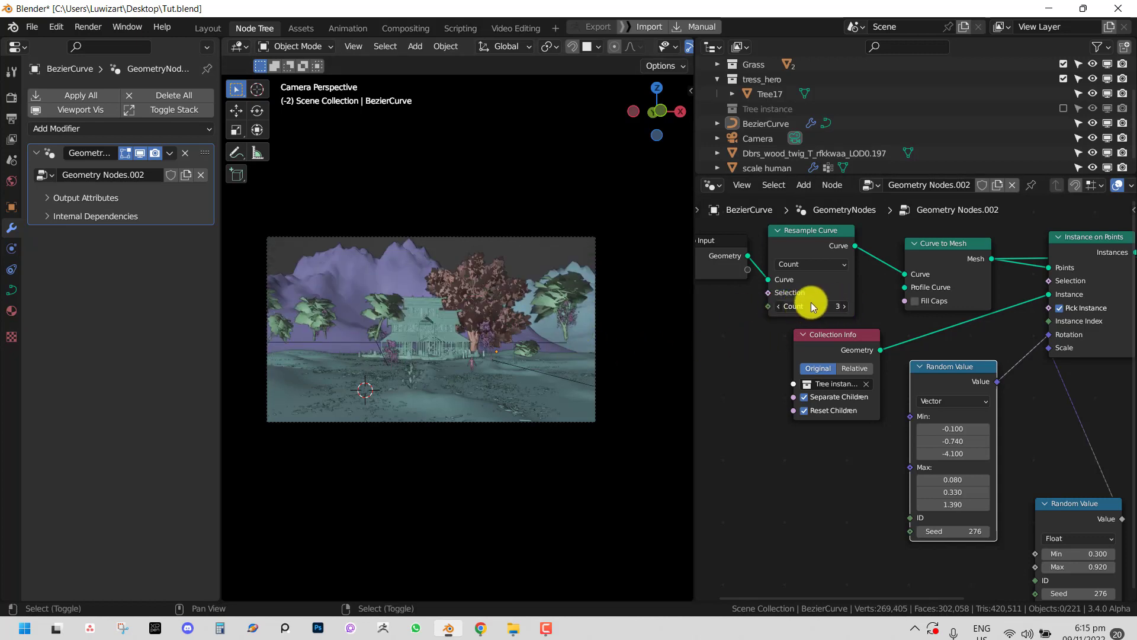
{"action": "left_click", "coordinate": [836, 306]}
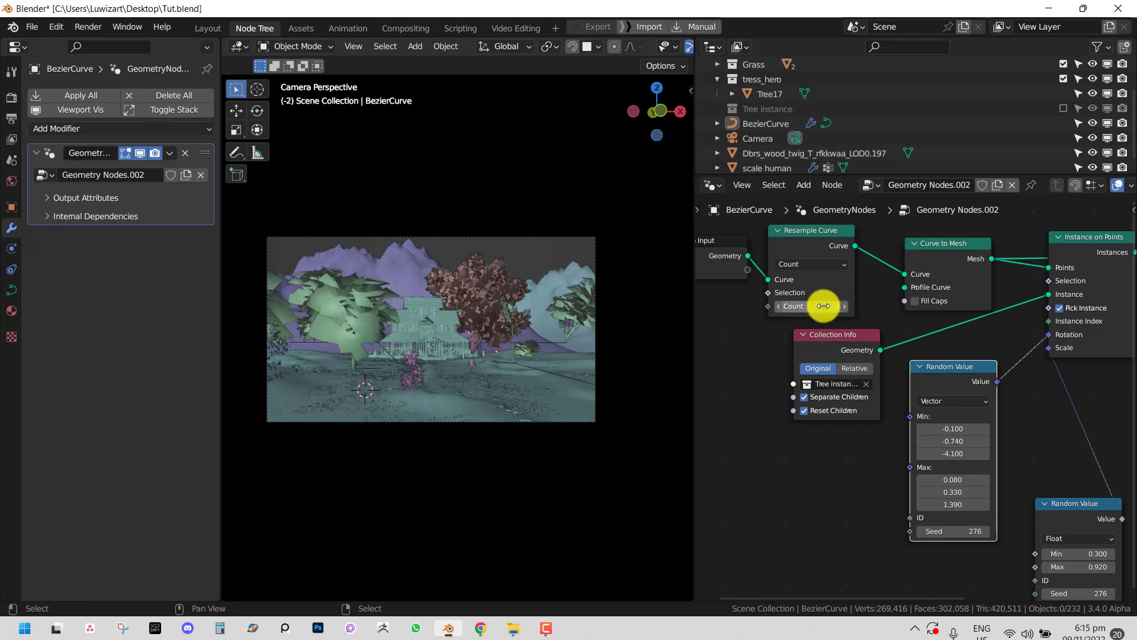
{"action": "left_click", "coordinate": [824, 305]}
{"action": "left_click", "coordinate": [549, 329]}
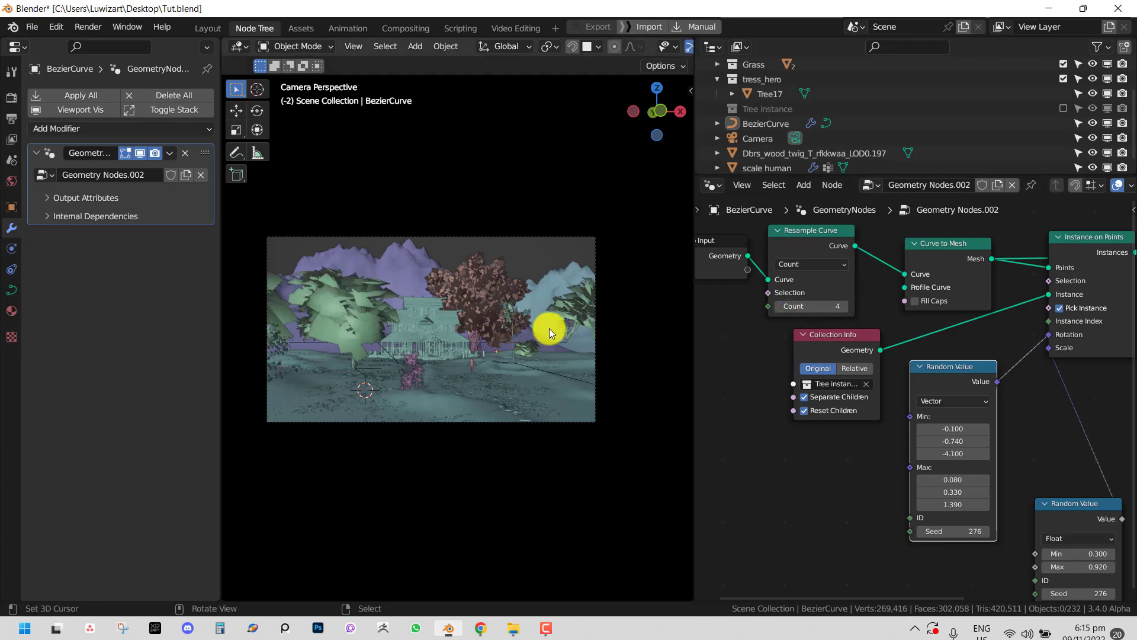
{"action": "scroll", "coordinate": [550, 327], "scroll_direction": "up", "scroll_amount": 1}
{"action": "key", "text": "F11"}
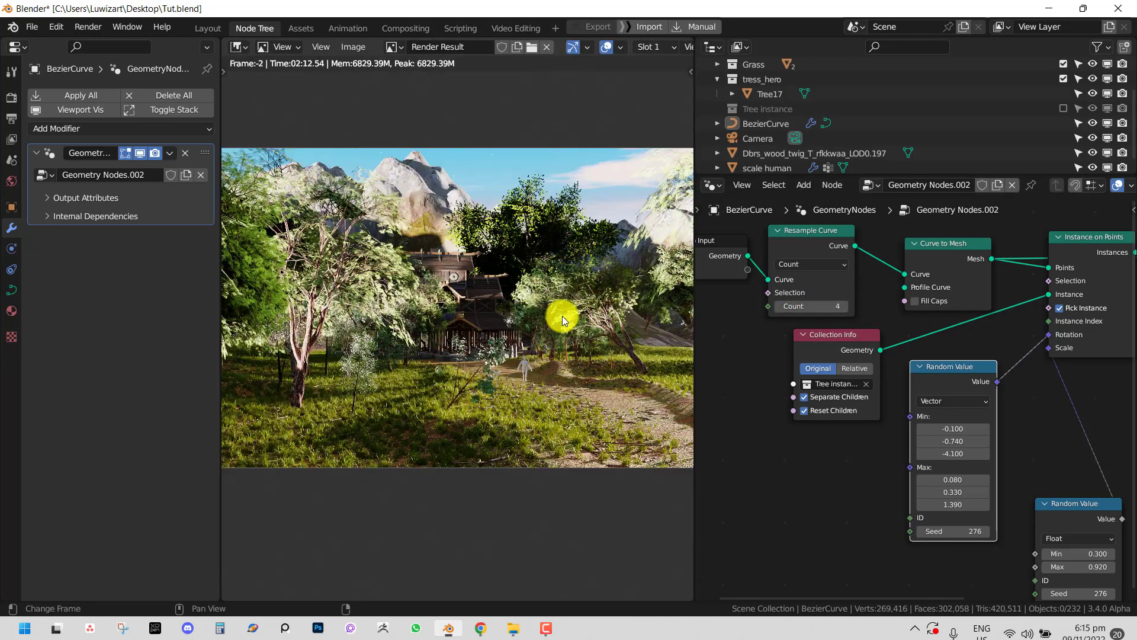
{"action": "scroll", "coordinate": [564, 316], "scroll_direction": "down", "scroll_amount": 1}
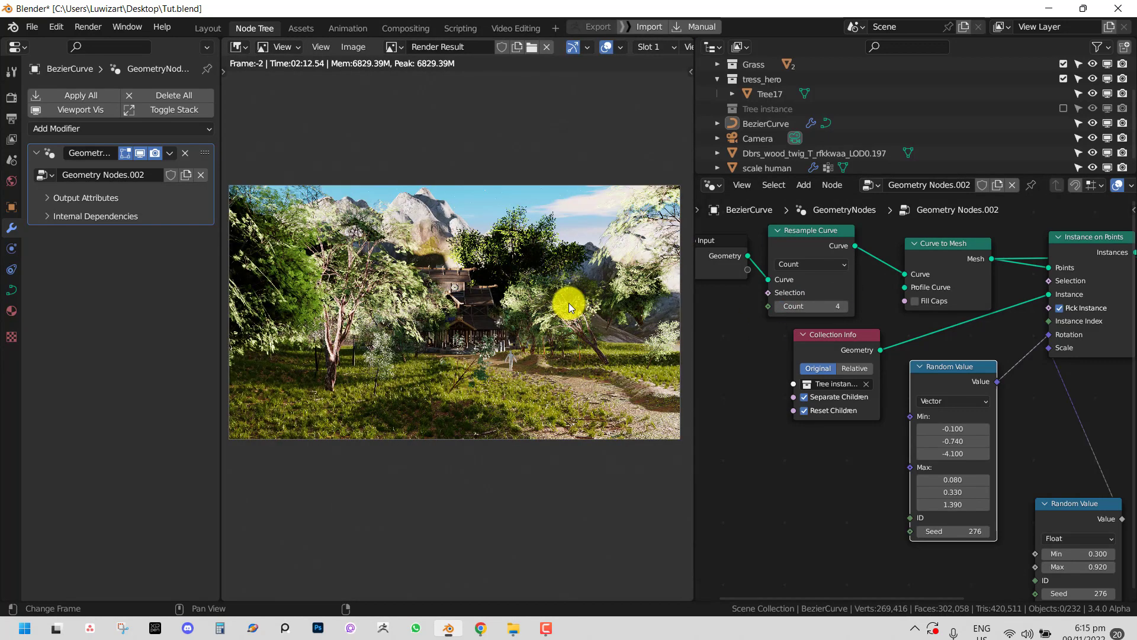
Step: Lower the Resample Curve tree count to 3 and adjust the viewport
{"action": "scroll", "coordinate": [568, 303], "scroll_direction": "up", "scroll_amount": 1}
{"action": "key", "text": "F11"}
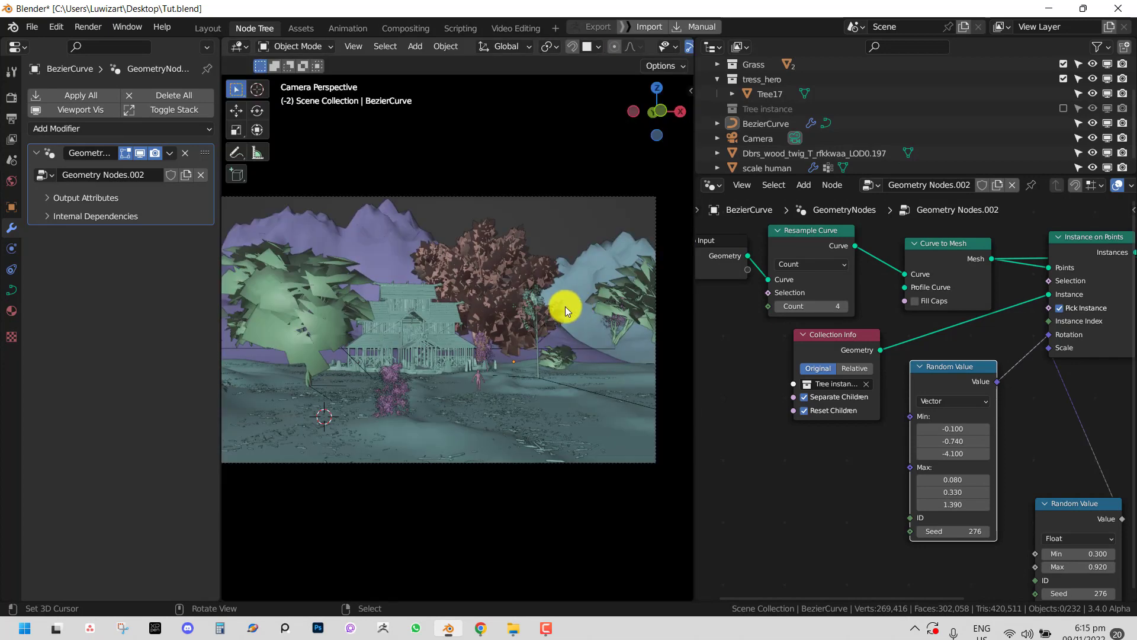
{"action": "left_click", "coordinate": [780, 307]}
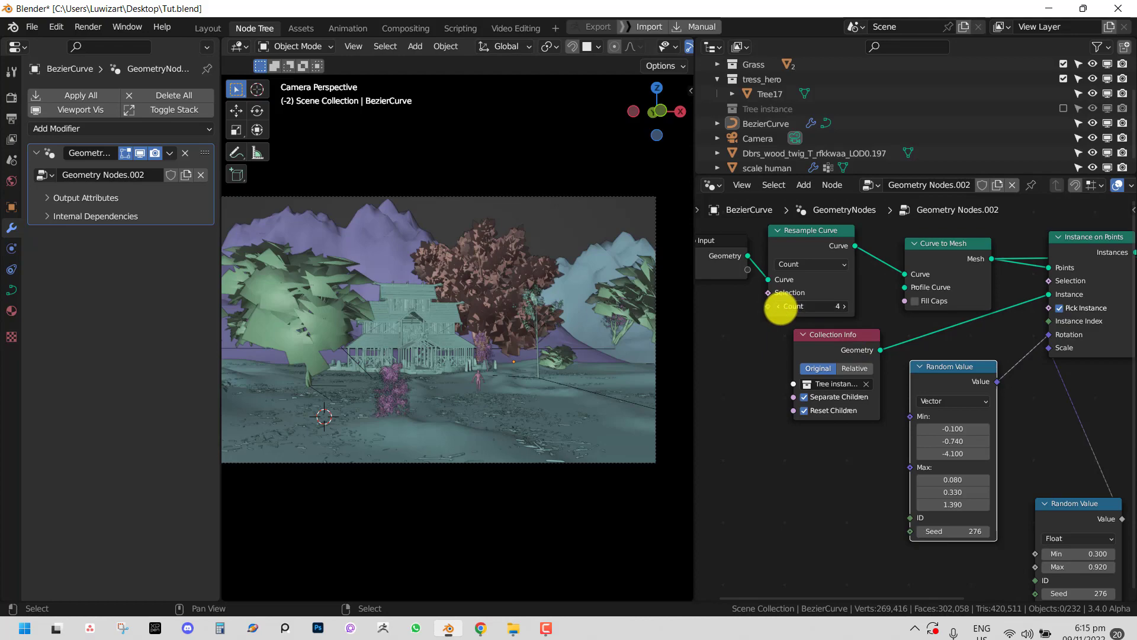
{"action": "middle_click_drag", "start_coordinate": [440, 329], "coordinate": [396, 364], "text": "shift"}
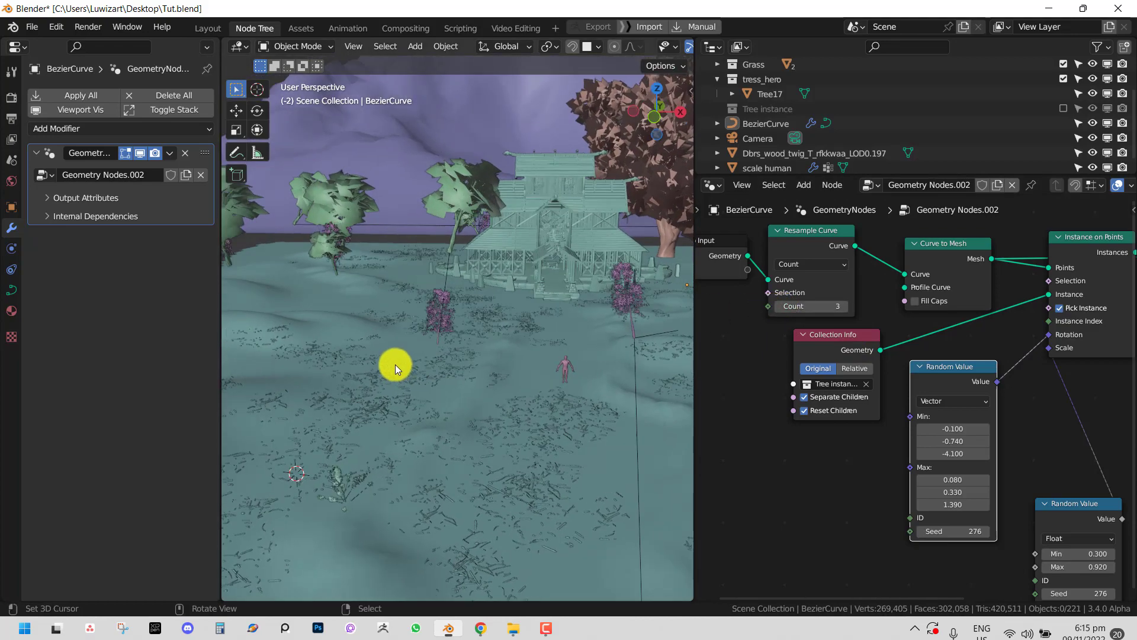
{"action": "scroll", "coordinate": [396, 365], "scroll_direction": "down", "scroll_amount": 5}
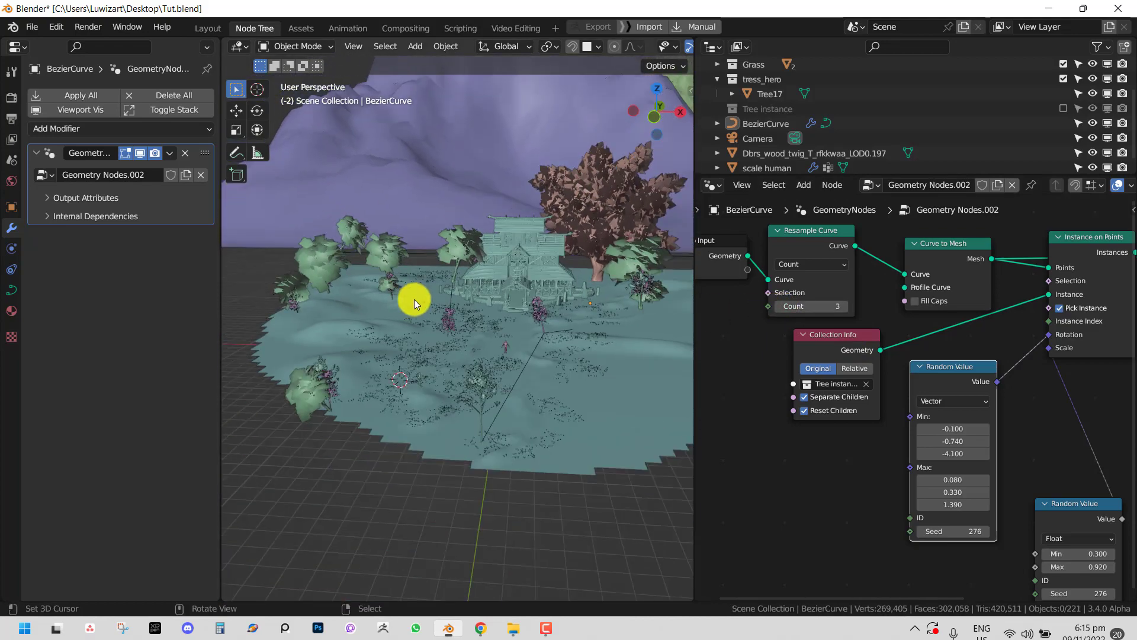
{"action": "mouse_move", "coordinate": [414, 299]}
{"action": "middle_mouse_down"}
{"action": "mouse_move", "coordinate": [435, 298]}
{"action": "mouse_move", "coordinate": [425, 290]}
{"action": "middle_mouse_up"}
Step: Return to the camera view, deselect the BezierCurve, and show the render result
{"action": "key", "text": "KP_0"}
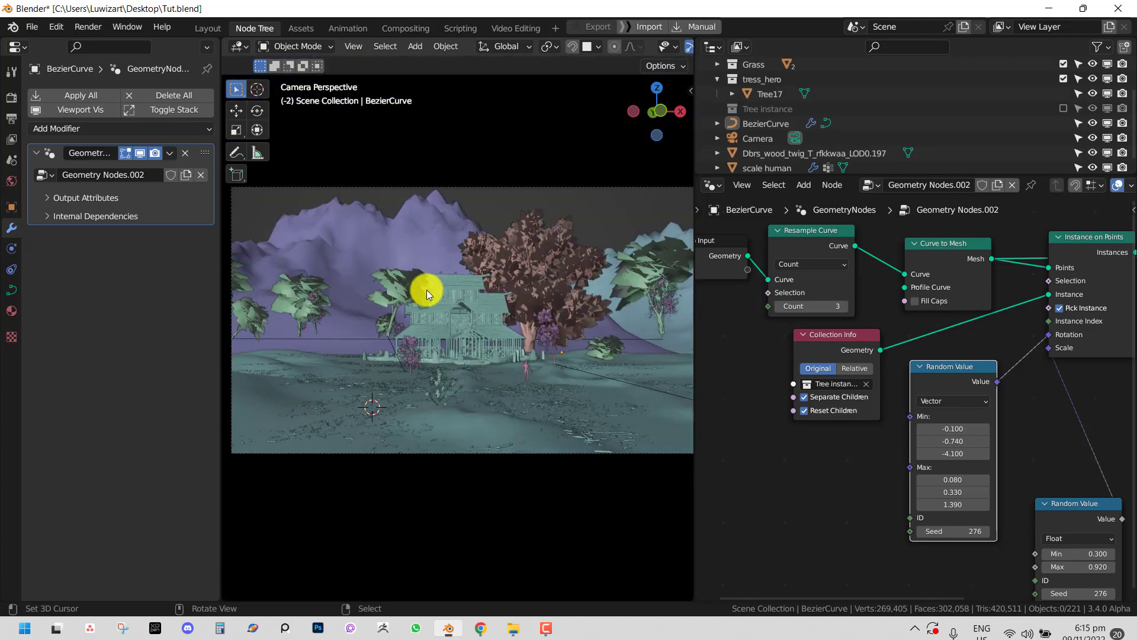
{"action": "mouse_move", "coordinate": [600, 308]}
{"action": "middle_mouse_down"}
{"action": "mouse_move", "coordinate": [574, 353]}
{"action": "mouse_move", "coordinate": [523, 340]}
{"action": "mouse_move", "coordinate": [650, 326]}
{"action": "mouse_move", "coordinate": [607, 320]}
{"action": "middle_mouse_up"}
{"action": "key", "text": "KP_0"}
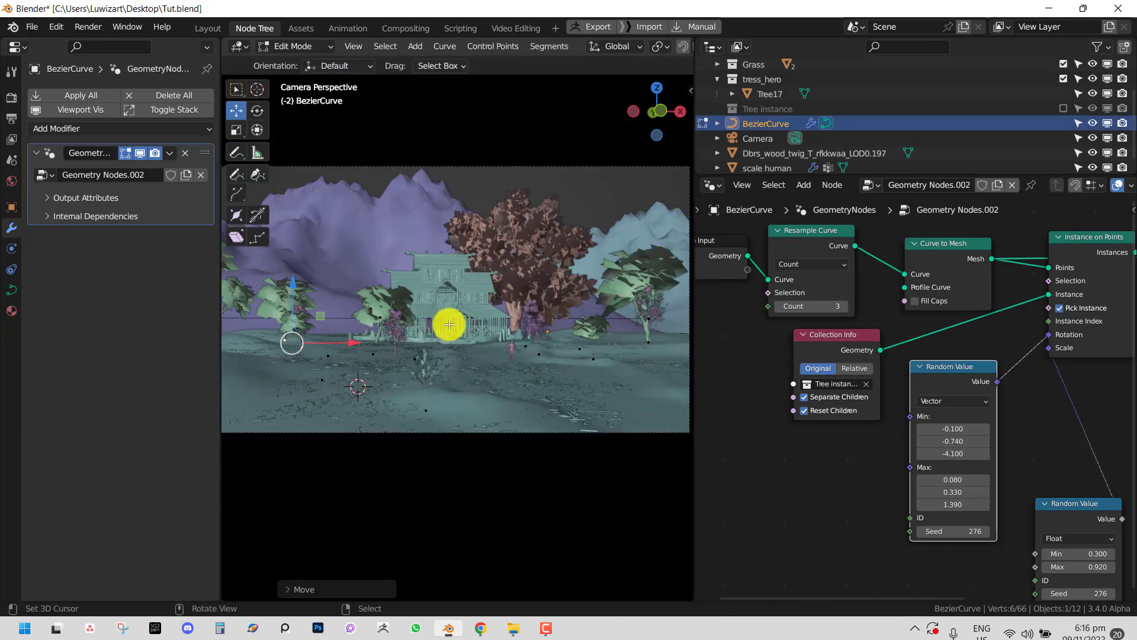
{"action": "left_click", "coordinate": [451, 334]}
{"action": "key", "text": "alt+a"}
{"action": "scroll", "coordinate": [461, 327], "scroll_direction": "up", "scroll_amount": 2}
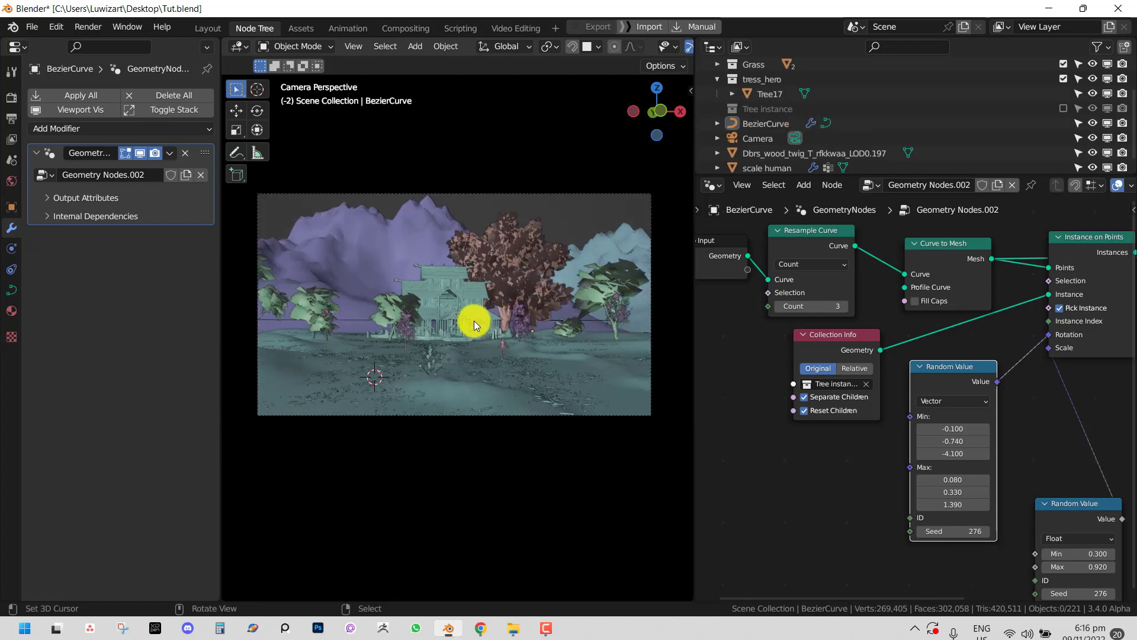
{"action": "key", "text": "F11"}
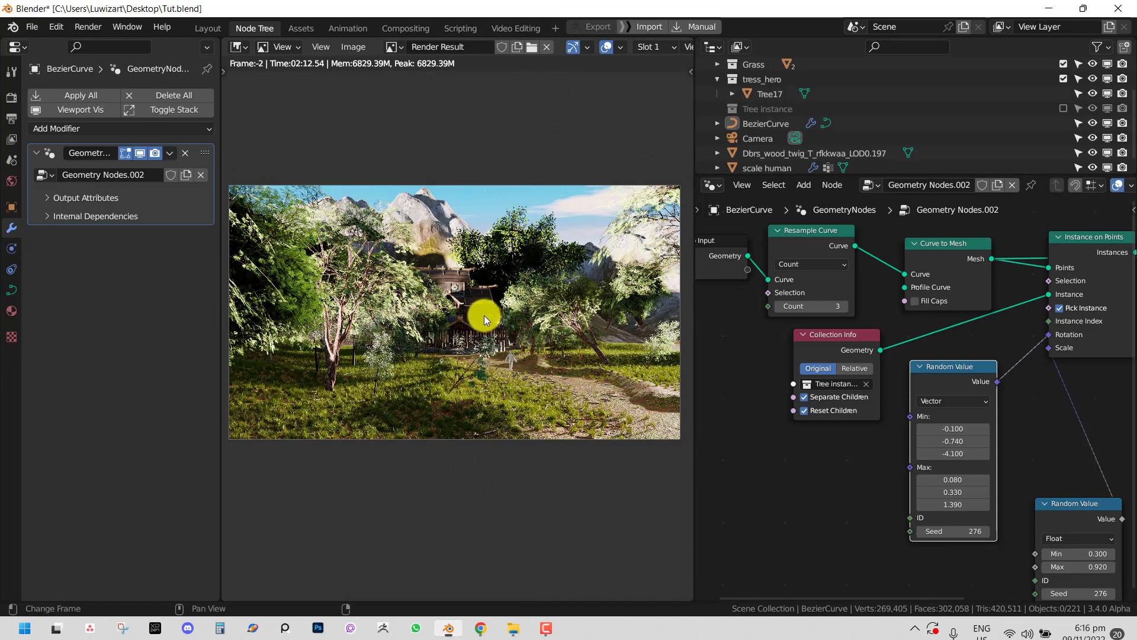
Step: Maximize the render result, zoom in to inspect it, then restore the normal layout
{"action": "scroll", "coordinate": [484, 315], "scroll_direction": "up", "scroll_amount": 1}
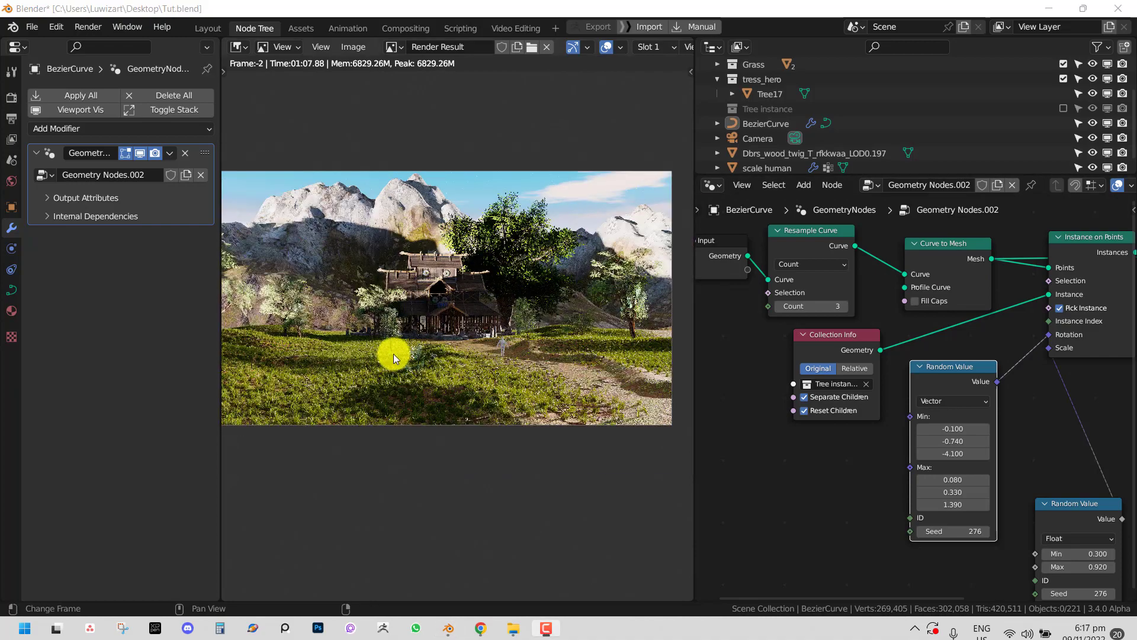
{"action": "middle_click_drag", "start_coordinate": [393, 354], "coordinate": [443, 344]}
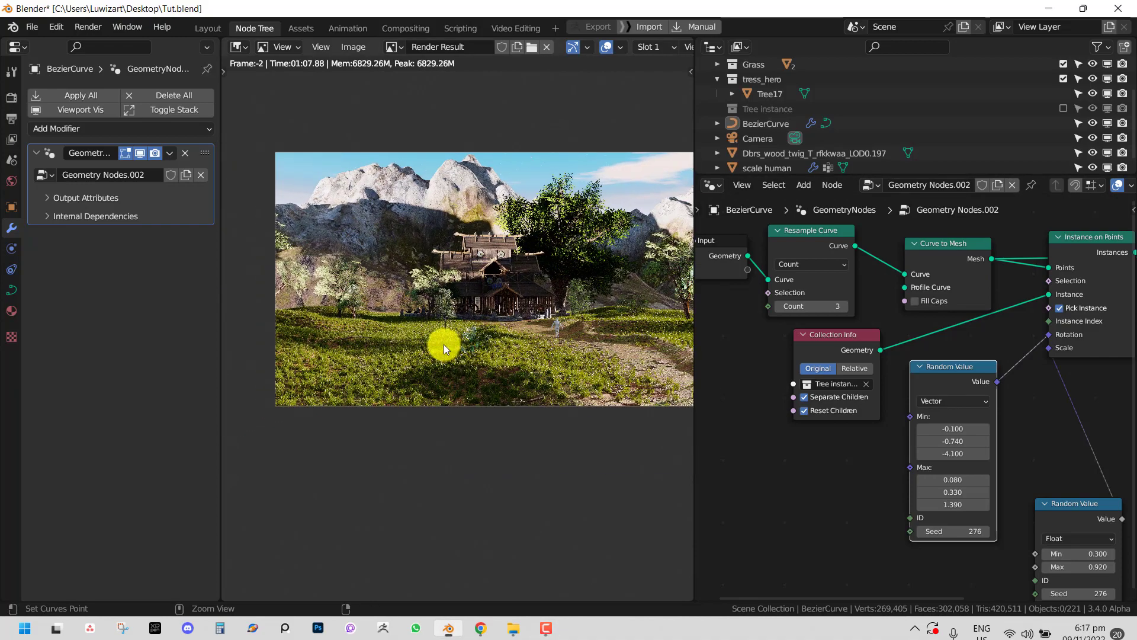
{"action": "key", "text": "ctrl+space"}
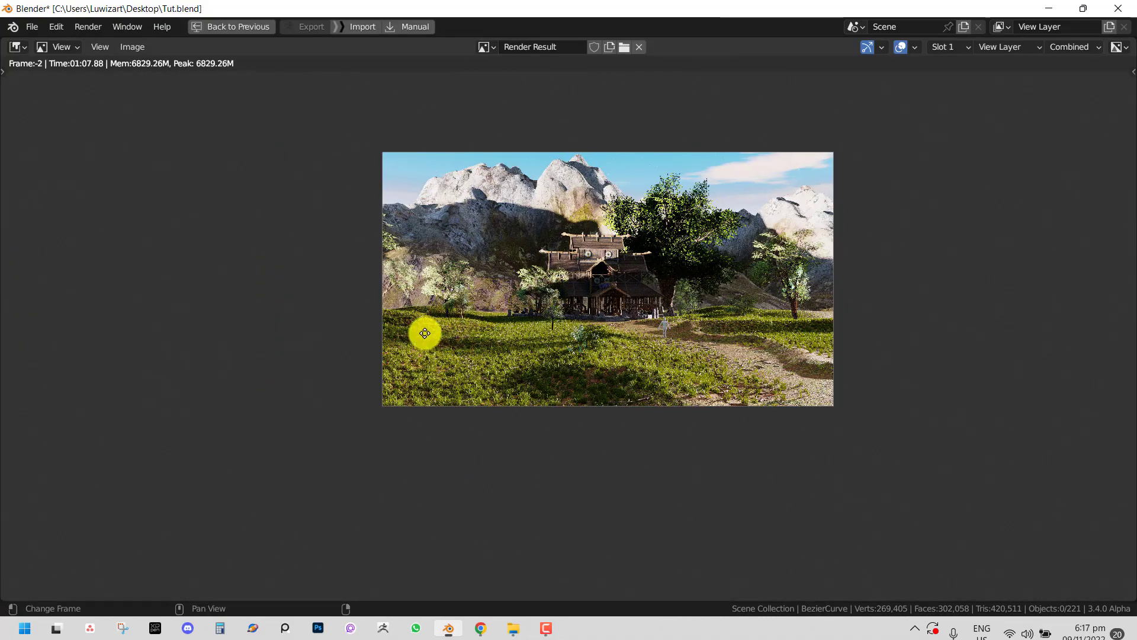
{"action": "scroll", "coordinate": [473, 322], "scroll_direction": "up", "scroll_amount": 5}
{"action": "scroll", "coordinate": [471, 321], "scroll_direction": "down", "scroll_amount": 1}
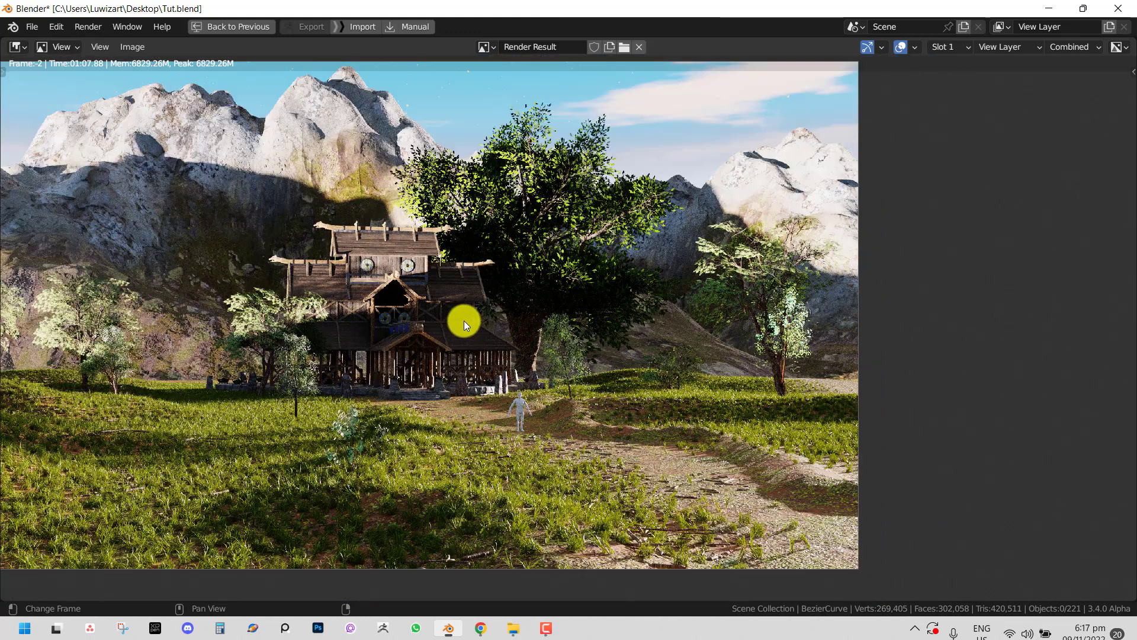
{"action": "scroll", "coordinate": [466, 321], "scroll_direction": "down", "scroll_amount": 1}
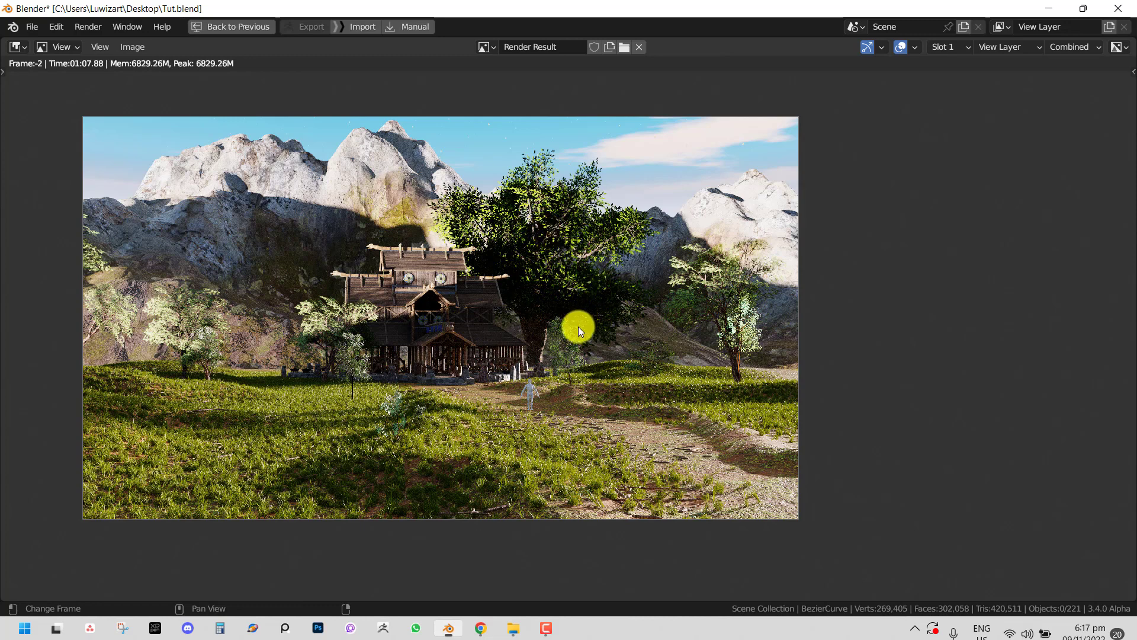
{"action": "key", "text": "ctrl"}
{"action": "key", "text": "Escape"}
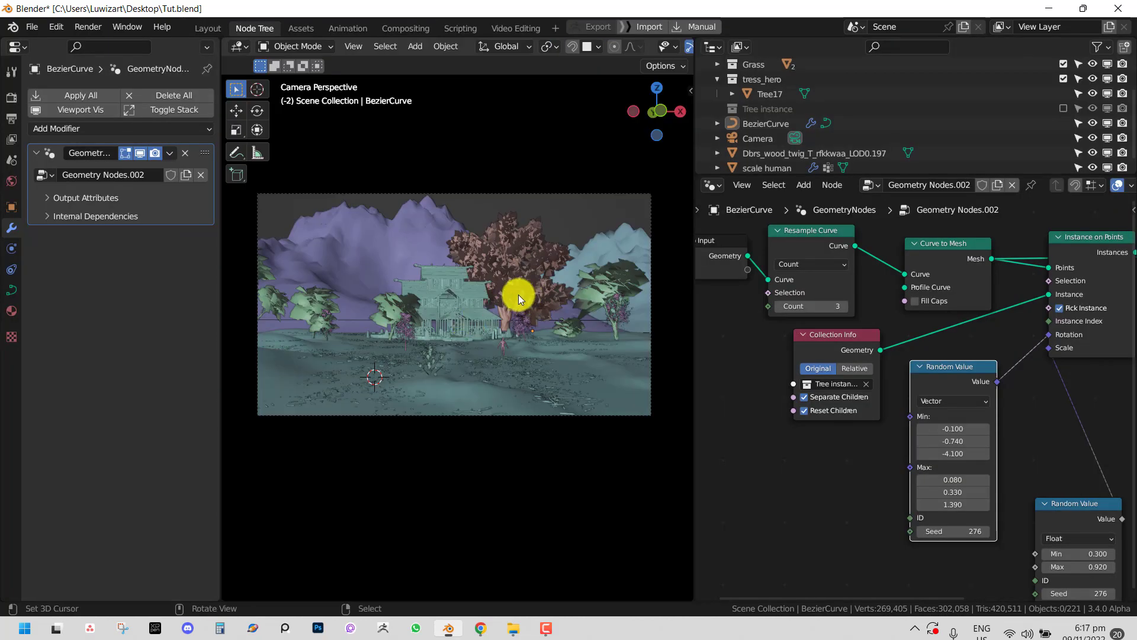
Step: Scale the large reddish Tree17 down to about half its size
{"action": "left_click", "coordinate": [540, 241]}
{"action": "key", "text": "s"}
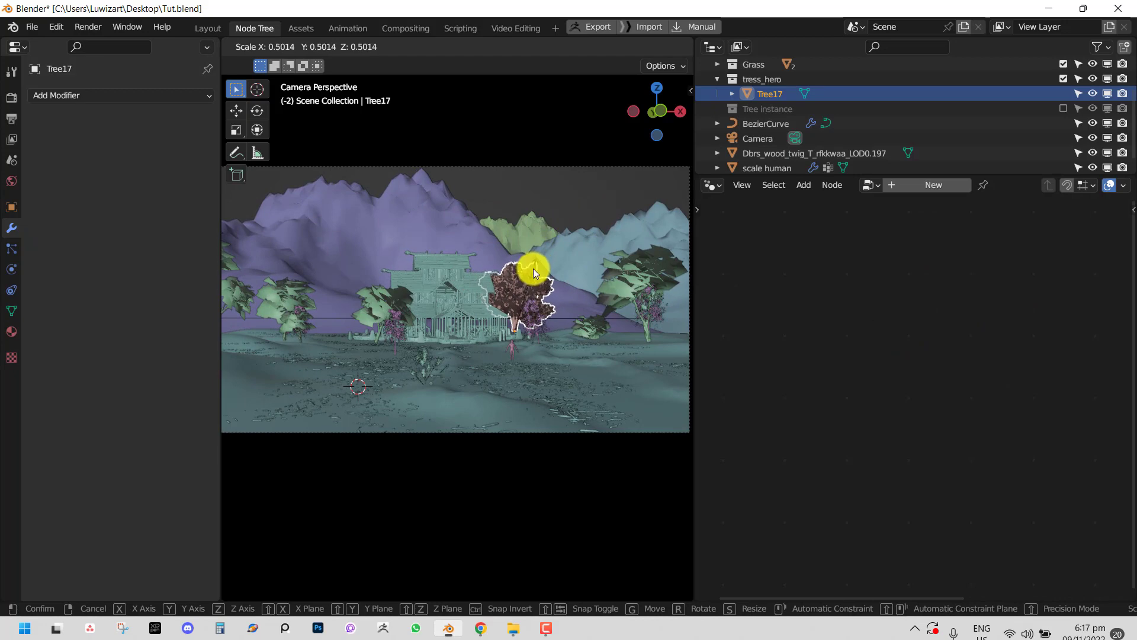
{"action": "left_click", "coordinate": [631, 272]}
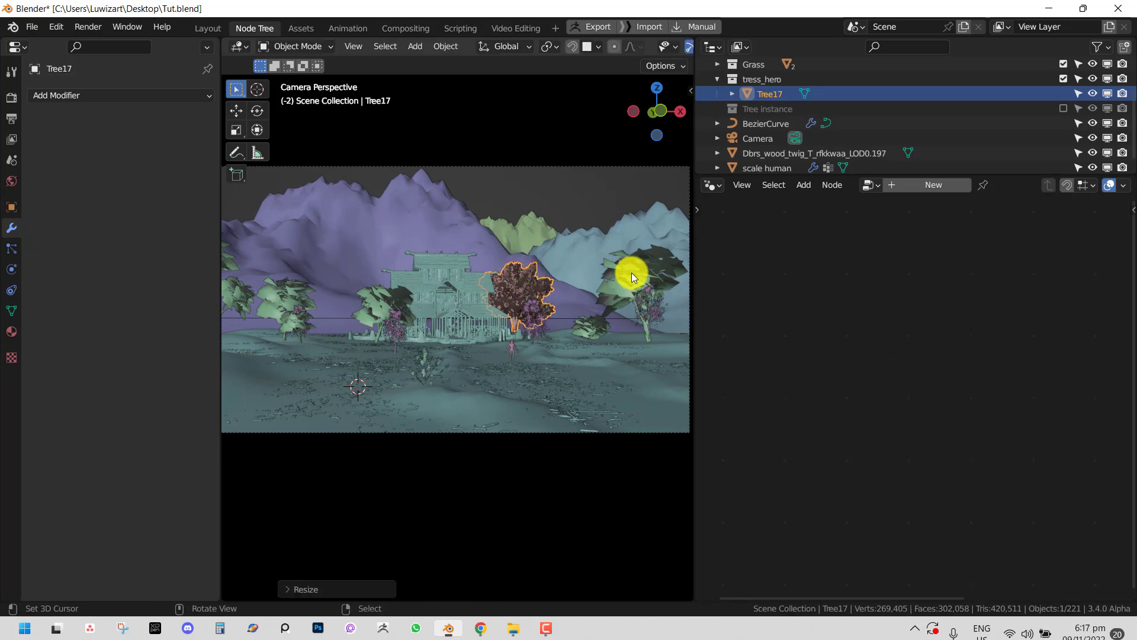
Step: Set the Random Value node's Max on the BezierCurve from 0.920 to 0.6
{"action": "left_click", "coordinate": [631, 272]}
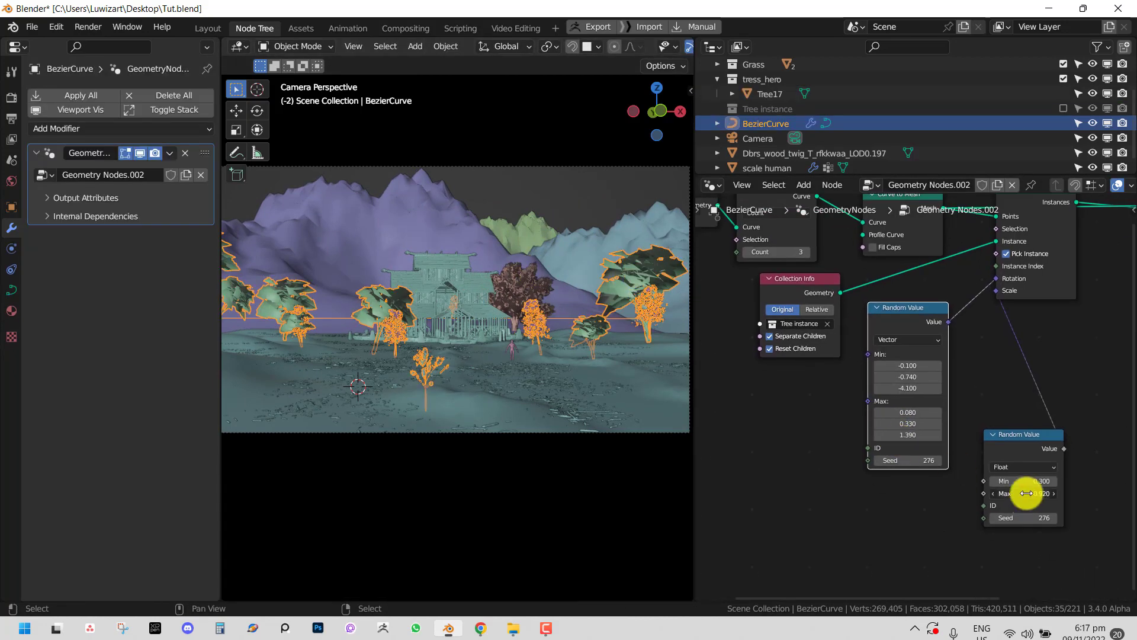
{"action": "double_click", "coordinate": [1023, 494]}
{"action": "type", "text": ".2"}
{"action": "key", "text": "Return"}
{"action": "double_click", "coordinate": [1036, 495]}
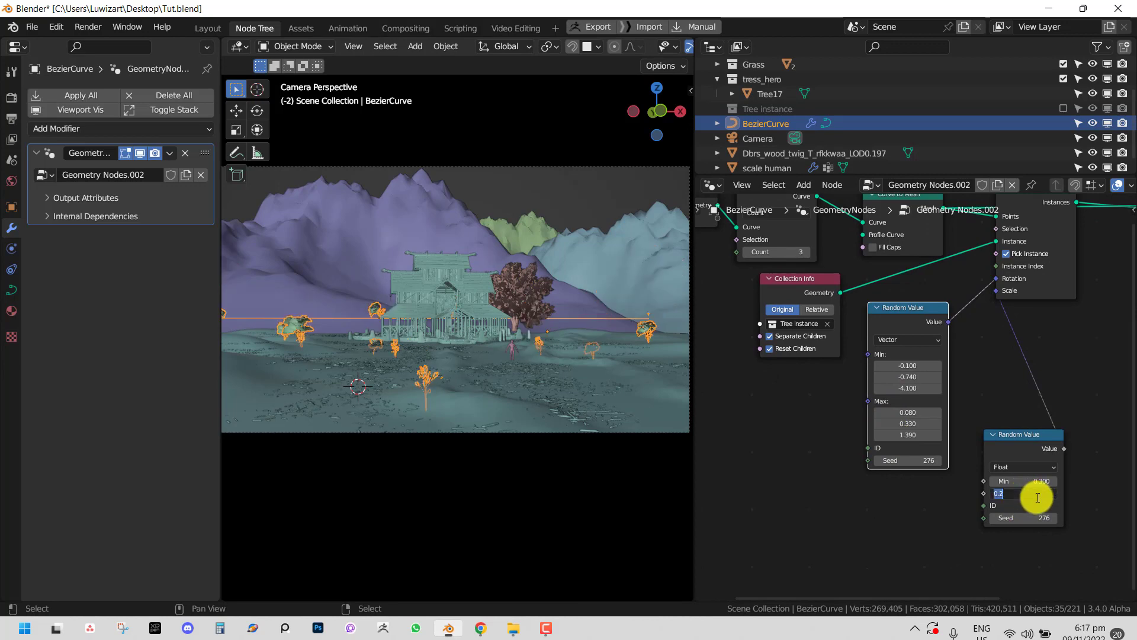
{"action": "type", "text": ".6"}
{"action": "key", "text": "Return"}
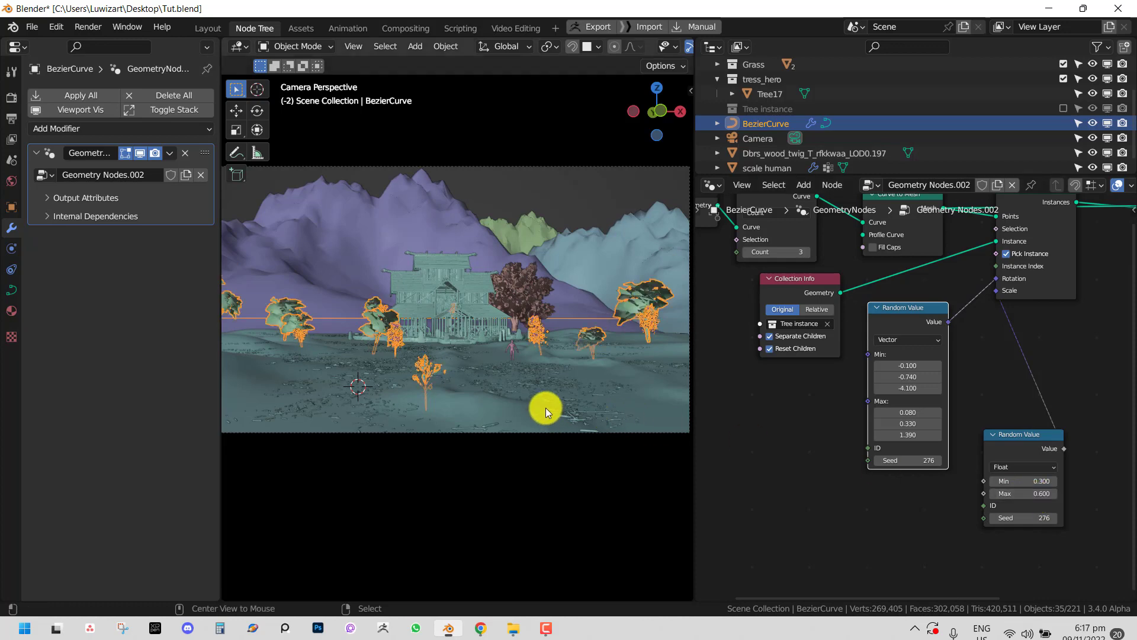
{"action": "key", "text": "F12"}
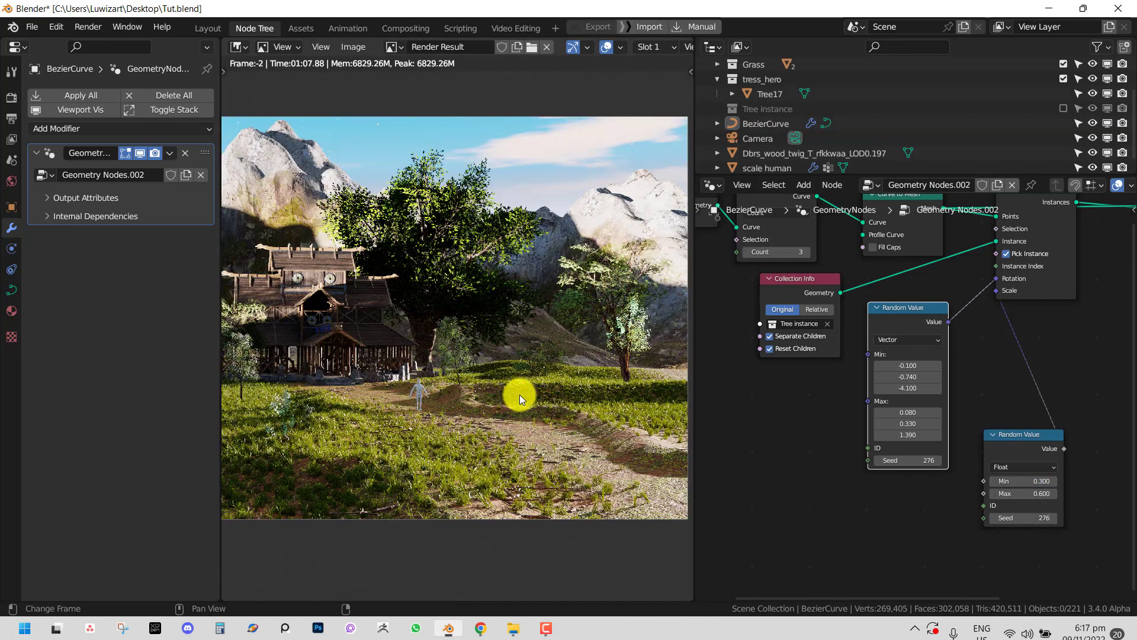
Step: Pan and zoom over the stored render, then return to the camera view
{"action": "middle_click_drag", "start_coordinate": [524, 400], "coordinate": [599, 394]}
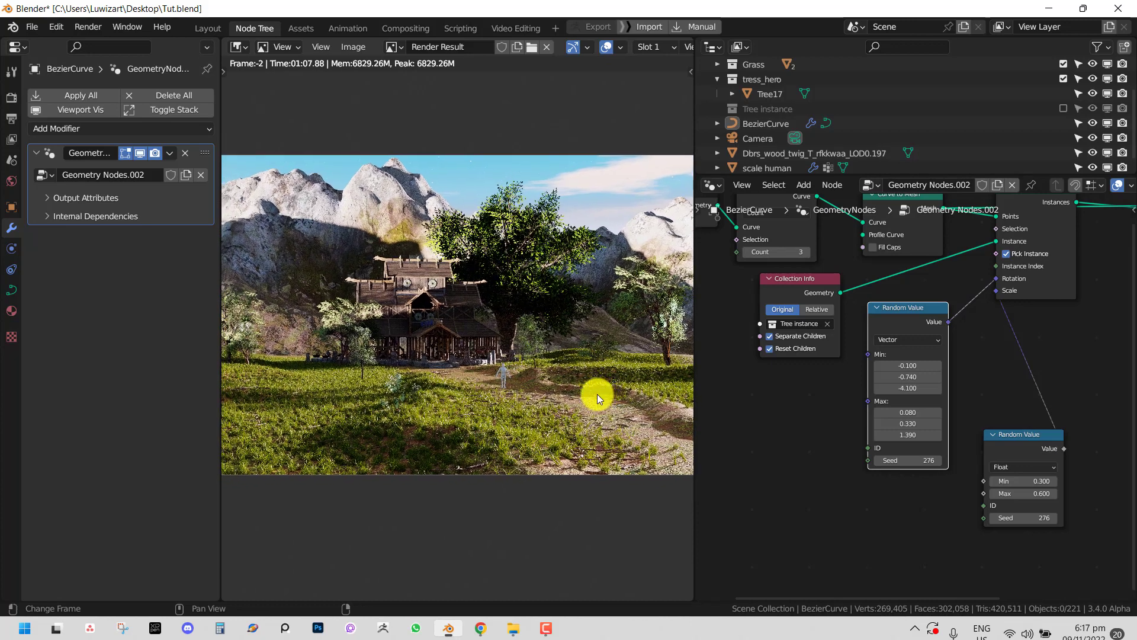
{"action": "scroll", "coordinate": [559, 414], "scroll_direction": "up", "scroll_amount": 2}
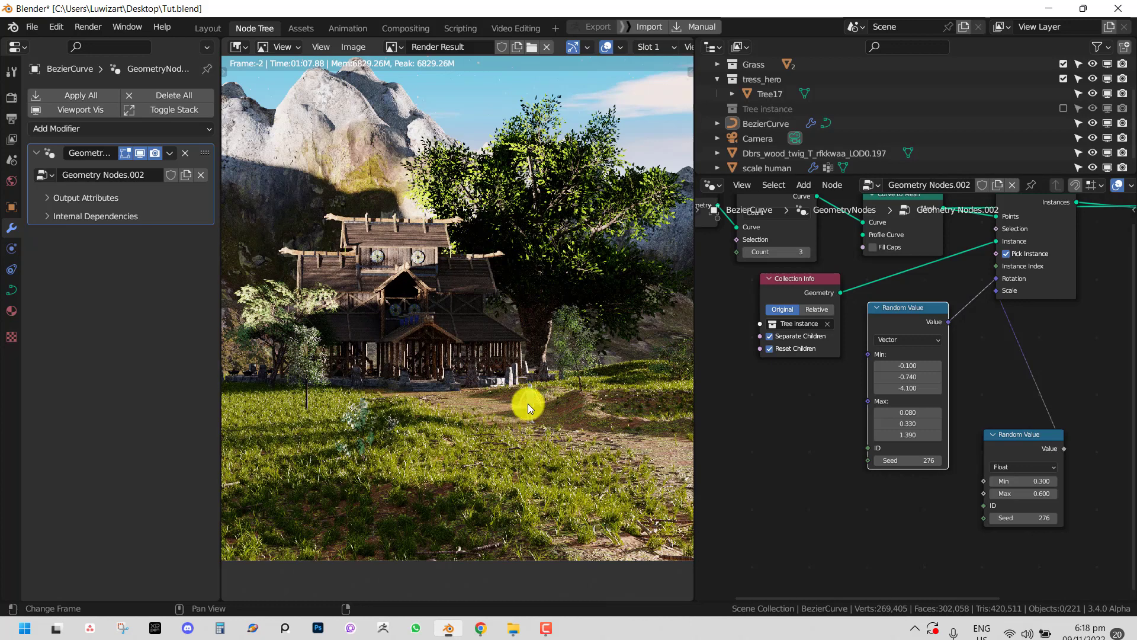
{"action": "scroll", "coordinate": [457, 432], "scroll_direction": "down", "scroll_amount": 1}
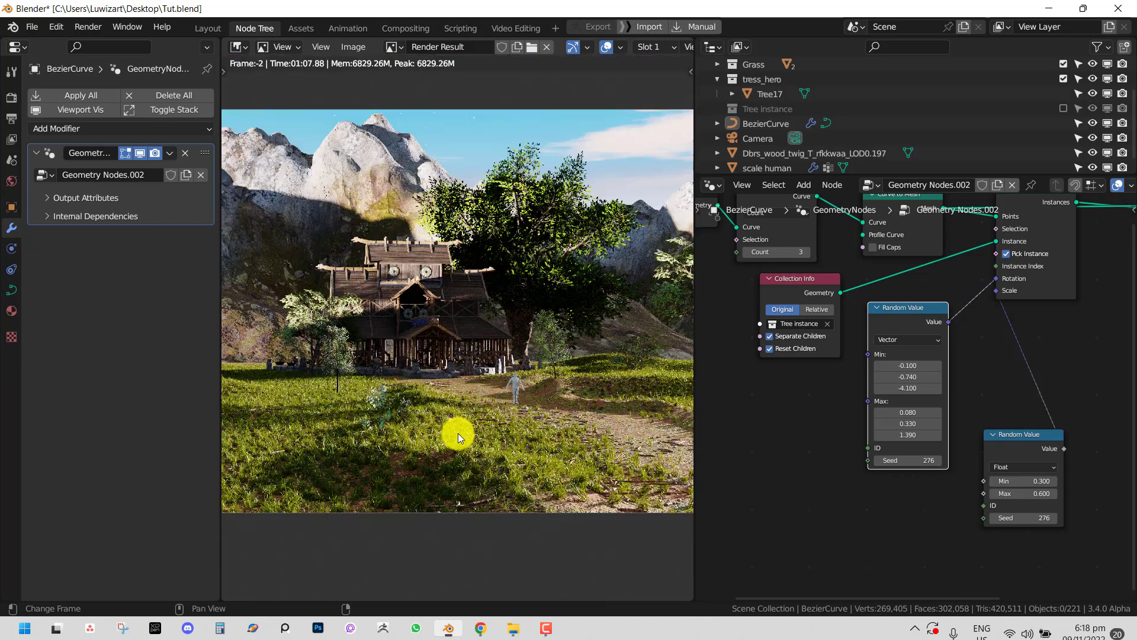
{"action": "middle_click_drag", "start_coordinate": [470, 429], "coordinate": [468, 416]}
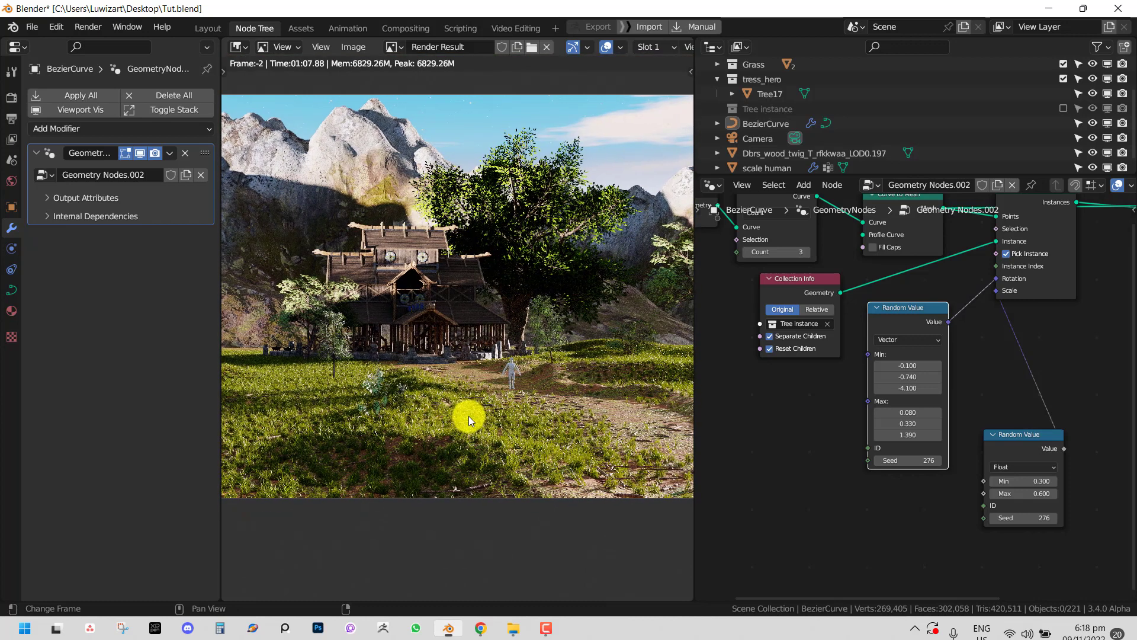
{"action": "key", "text": "shift+F5"}
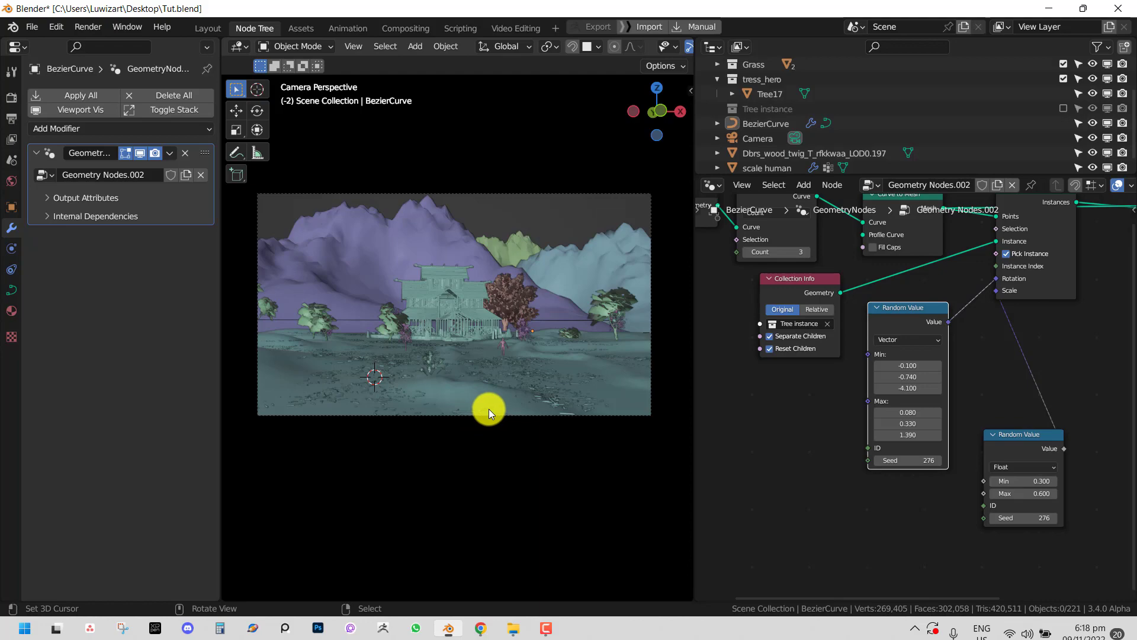
Step: Render from the camera, maximize the result, and pan to frame the snowy mountains
{"action": "key", "text": "F12"}
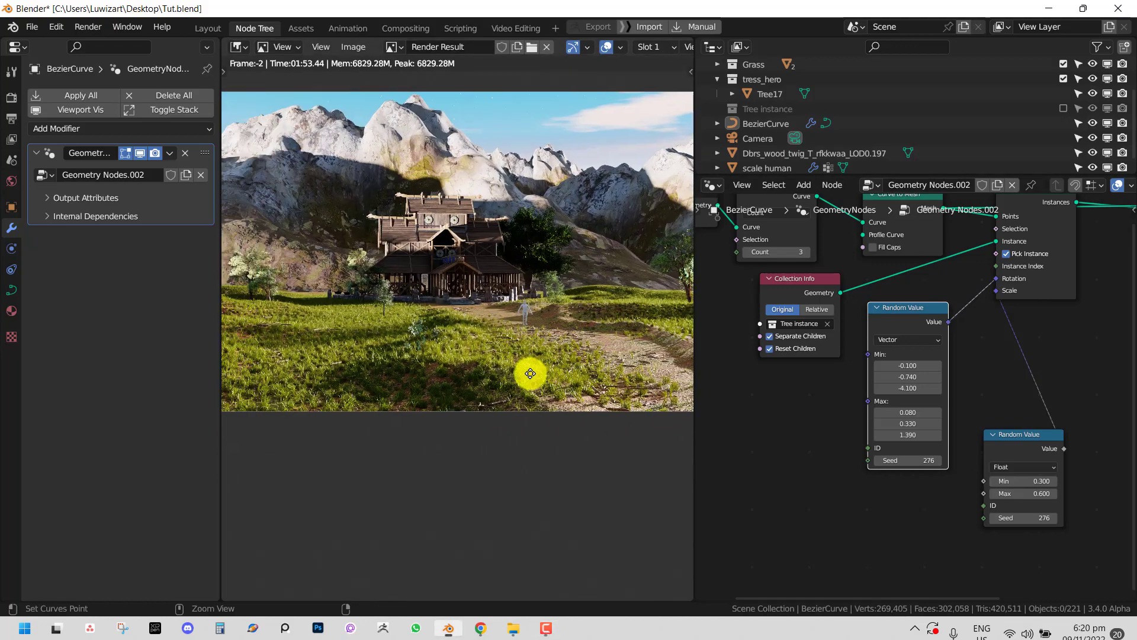
{"action": "key", "text": "ctrl+space"}
{"action": "scroll", "coordinate": [646, 333], "scroll_direction": "up", "scroll_amount": 2}
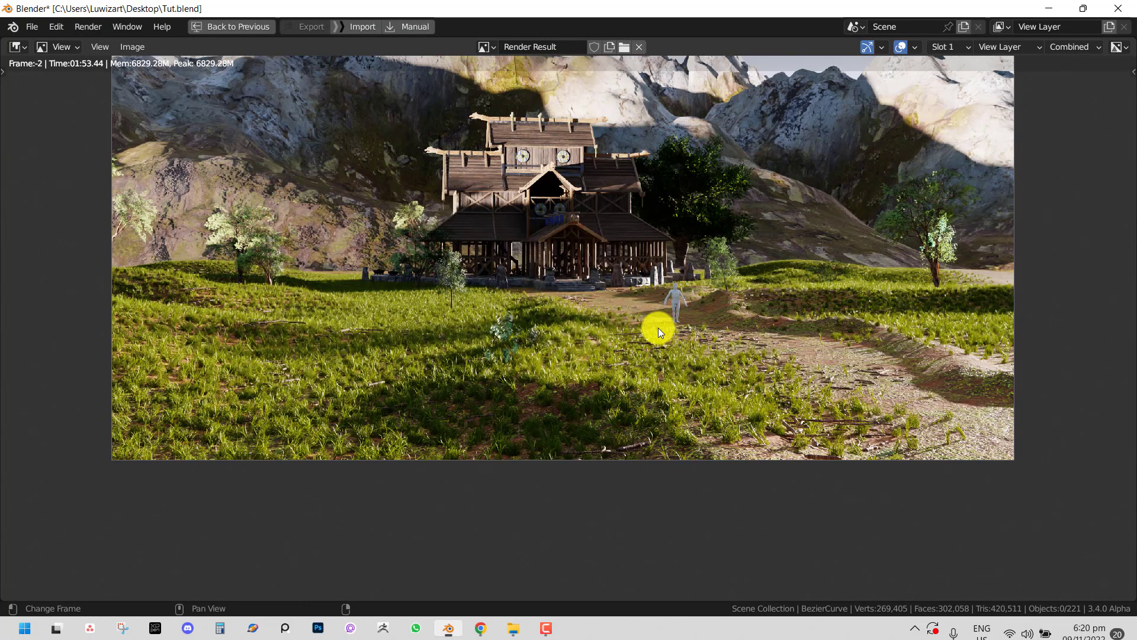
{"action": "middle_click_drag", "start_coordinate": [642, 315], "coordinate": [630, 385]}
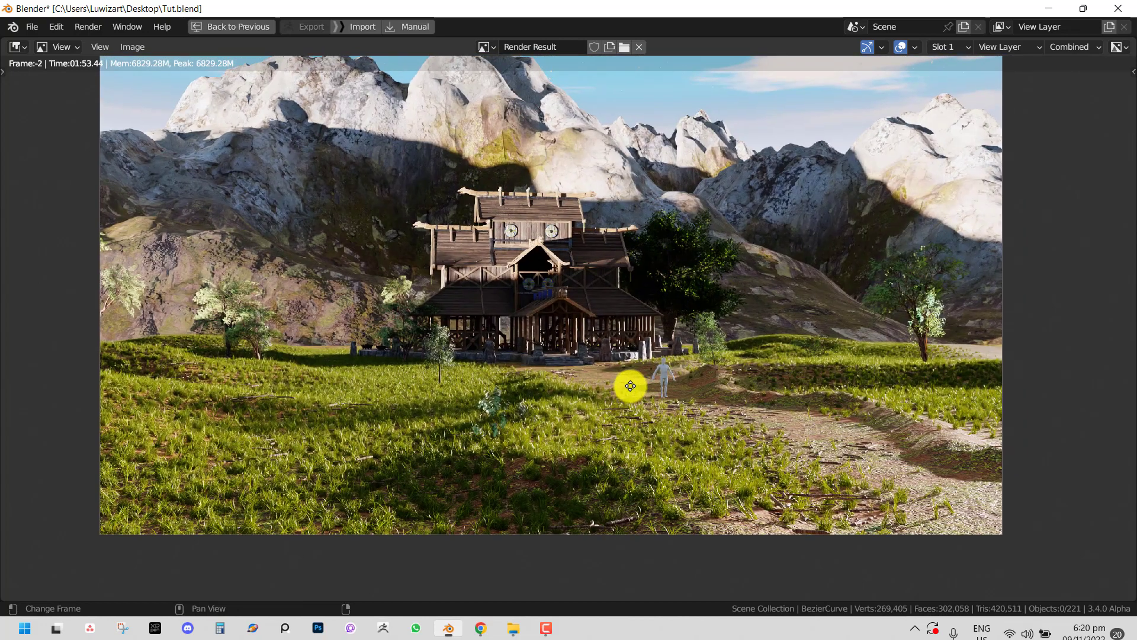
{"action": "middle_click_drag", "start_coordinate": [674, 354], "coordinate": [637, 360]}
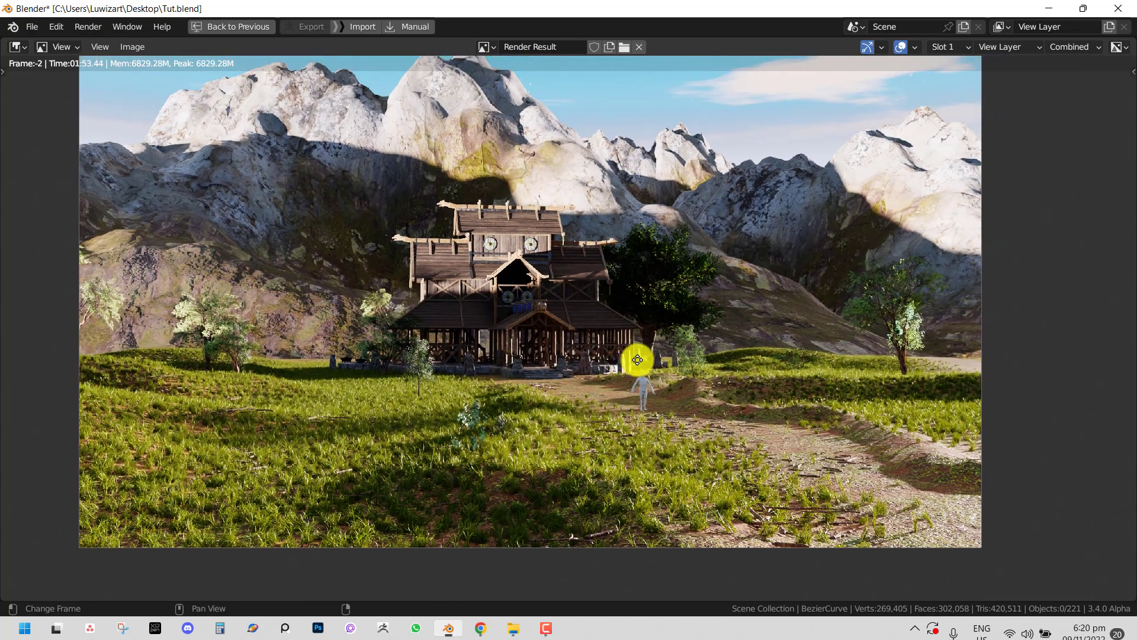
{"action": "middle_click_drag", "start_coordinate": [702, 345], "coordinate": [663, 370]}
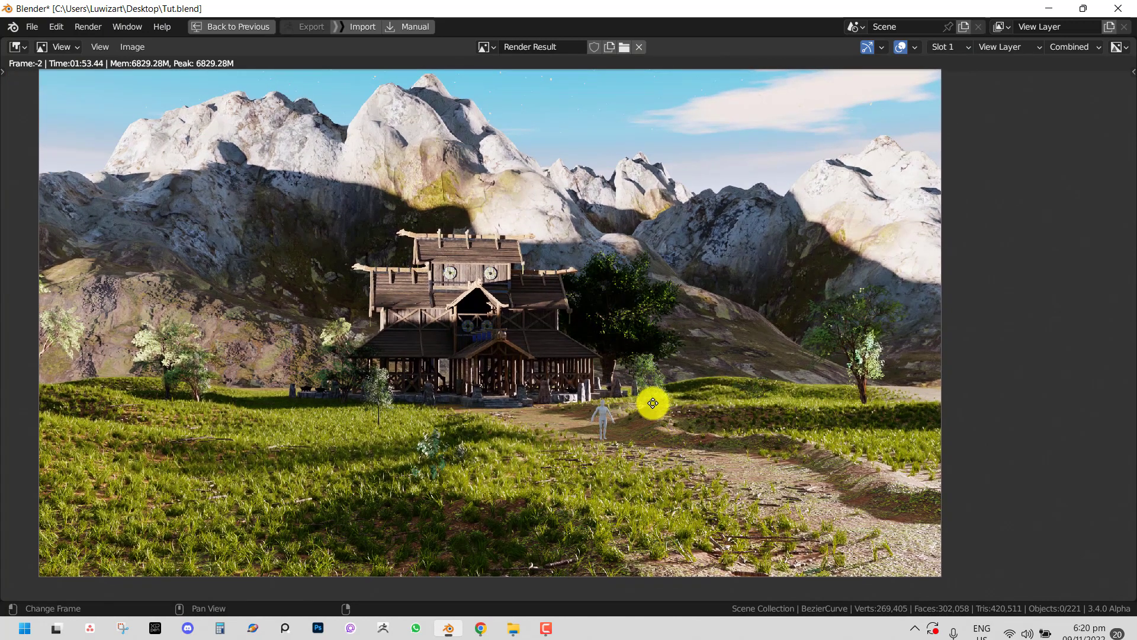
{"action": "middle_click_drag", "start_coordinate": [652, 398], "coordinate": [682, 415]}
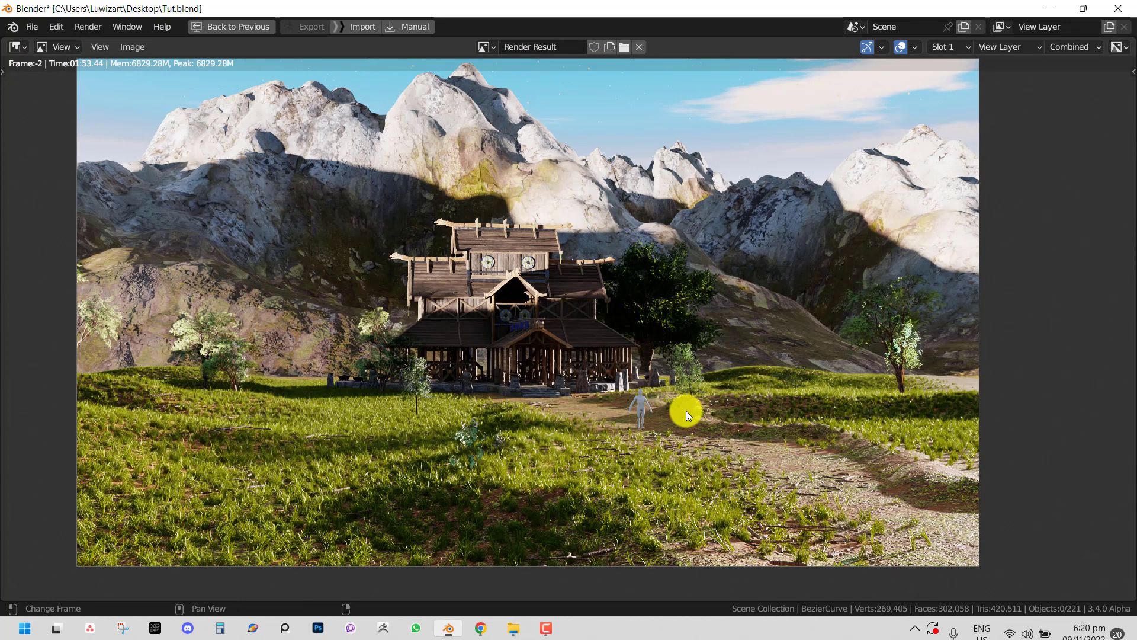